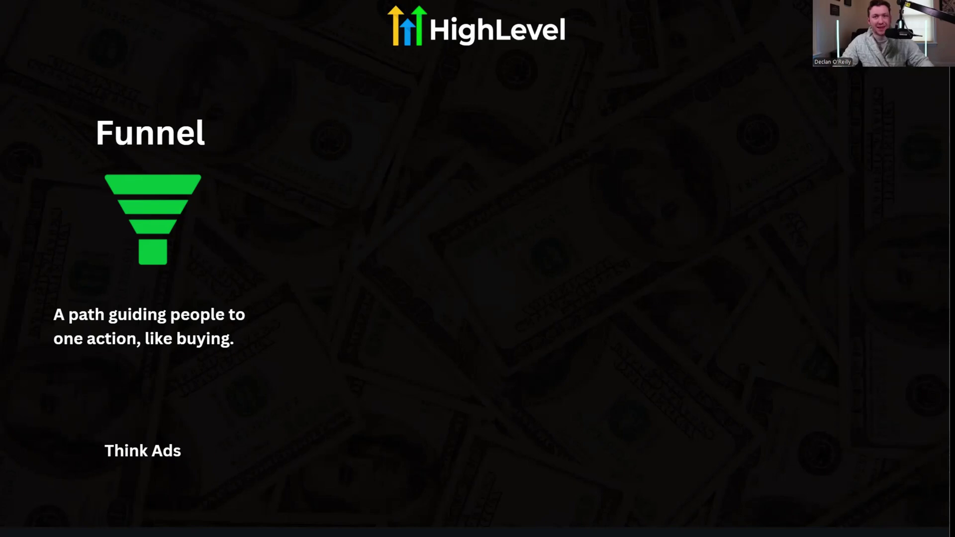
{"action": "left_click", "coordinate": [768, 311]}
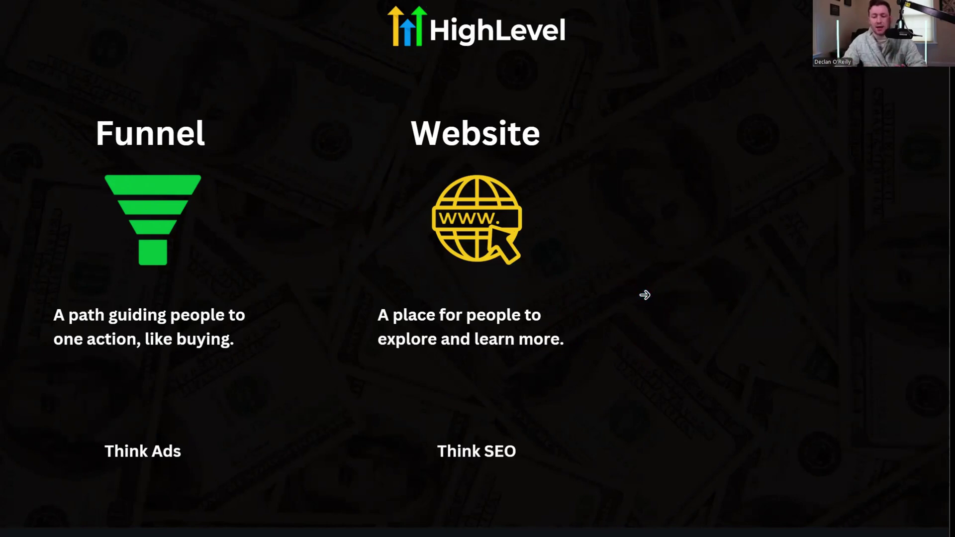
{"action": "left_click", "coordinate": [797, 282]}
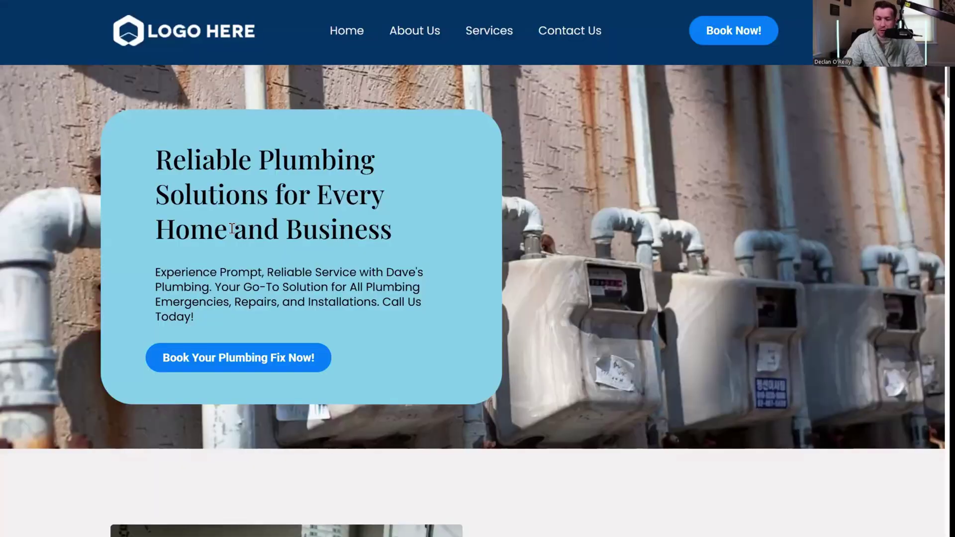
Look through the plumbing sample websites and the chat widget on the Ryans Roofing site.
{"action": "scroll", "coordinate": [232, 228], "scroll_direction": "down", "scroll_amount": 10}
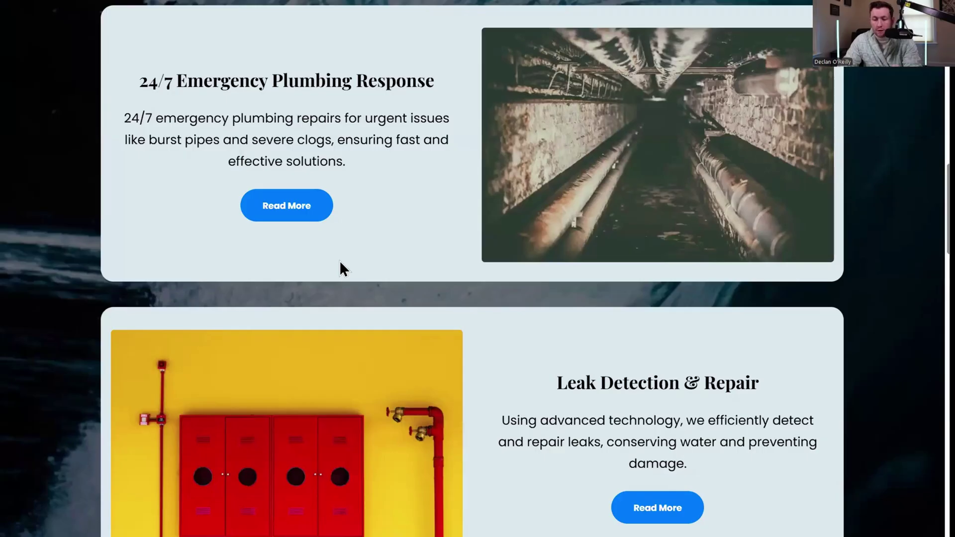
{"action": "scroll", "coordinate": [393, 292], "scroll_direction": "down", "scroll_amount": 3}
{"action": "scroll", "coordinate": [501, 192], "scroll_direction": "up", "scroll_amount": 7}
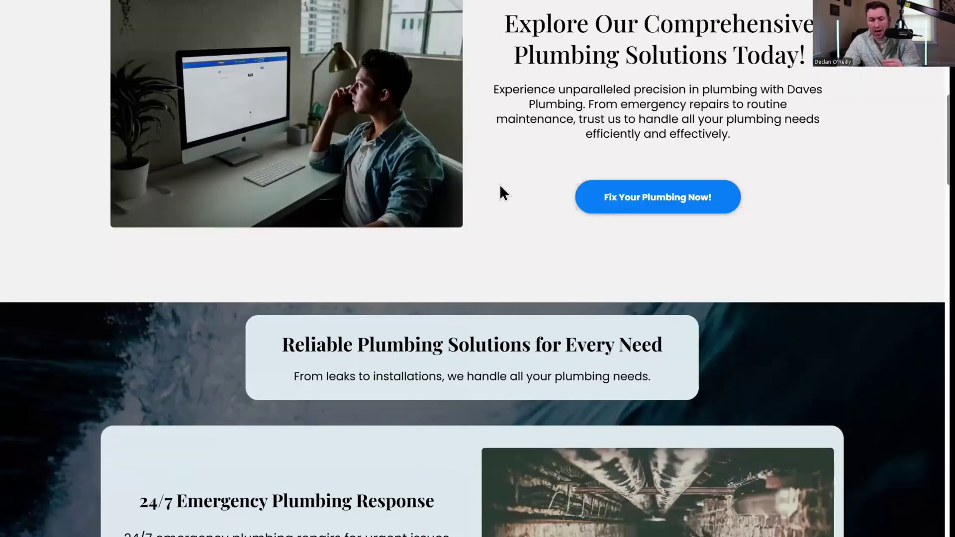
{"action": "scroll", "coordinate": [405, 347], "scroll_direction": "up", "scroll_amount": 6}
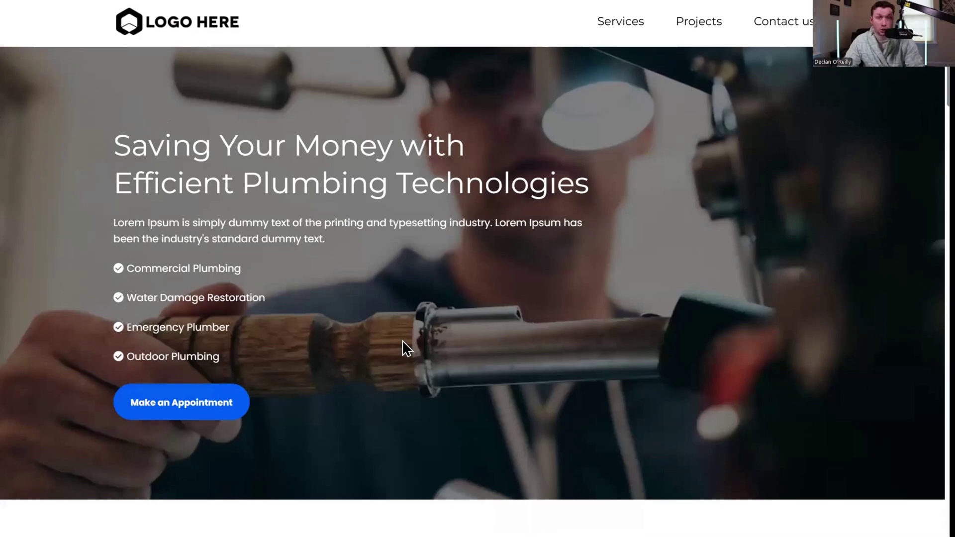
{"action": "scroll", "coordinate": [402, 339], "scroll_direction": "down", "scroll_amount": 12}
{"action": "scroll", "coordinate": [399, 341], "scroll_direction": "down", "scroll_amount": 10}
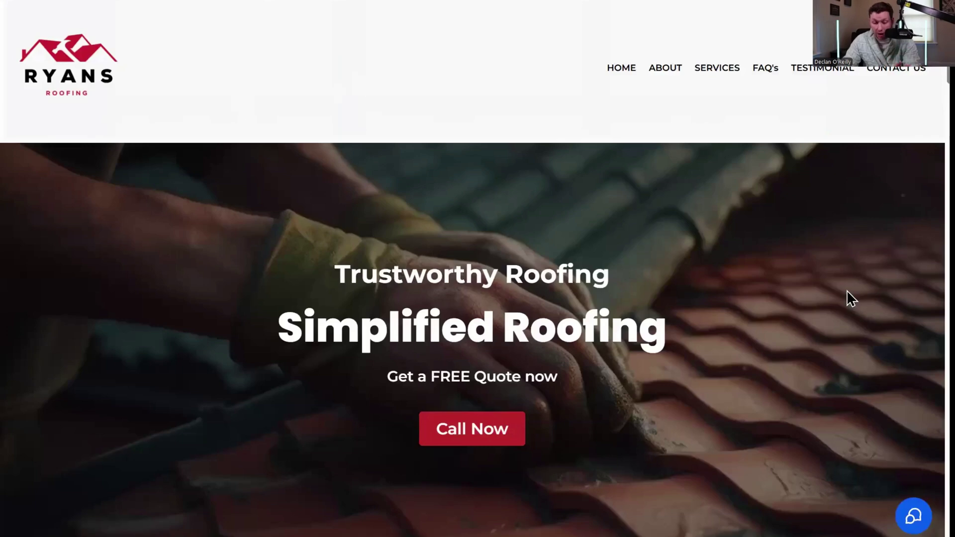
{"action": "left_click", "coordinate": [920, 519]}
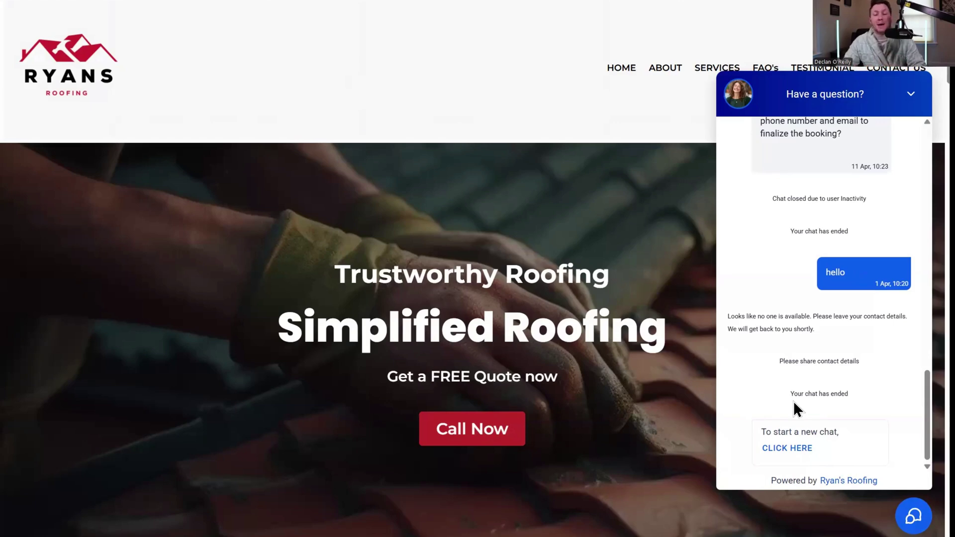
{"action": "left_click", "coordinate": [911, 94]}
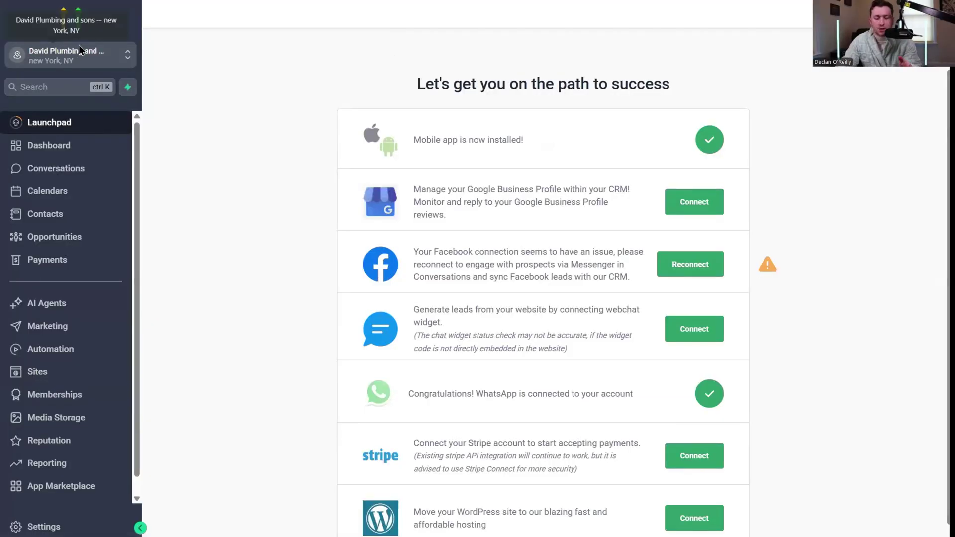
Go to the account's funnels list and view the options for creating a new funnel.
{"action": "left_click", "coordinate": [78, 382]}
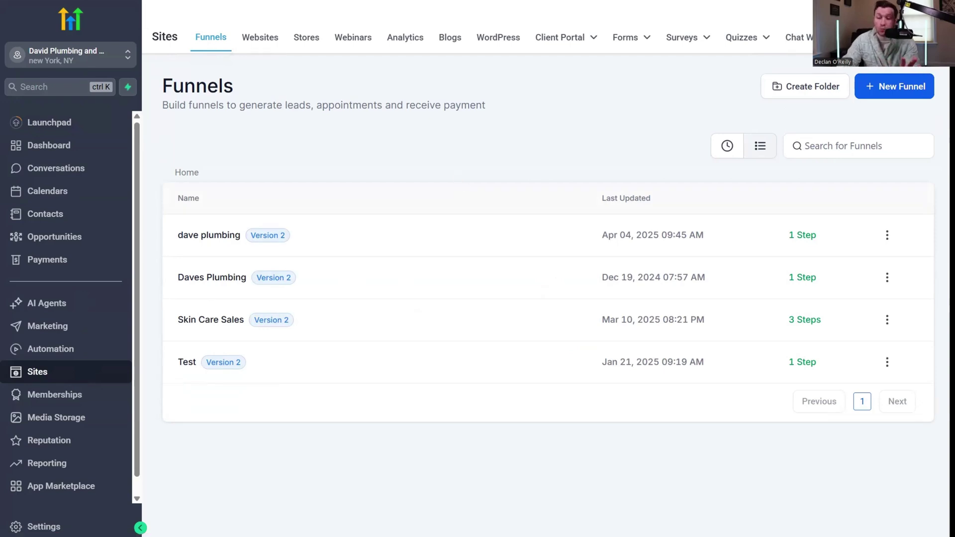
{"action": "left_click", "coordinate": [259, 37]}
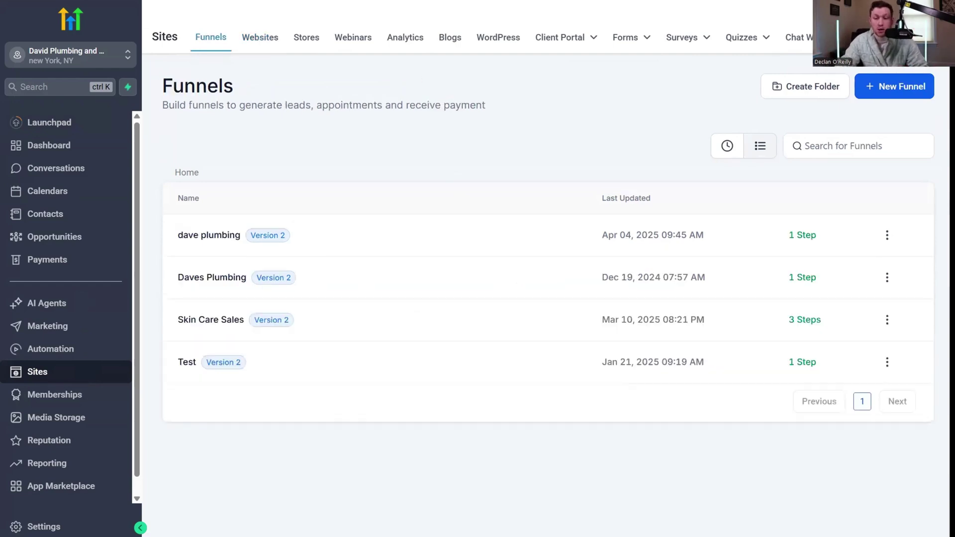
{"action": "left_click", "coordinate": [884, 96]}
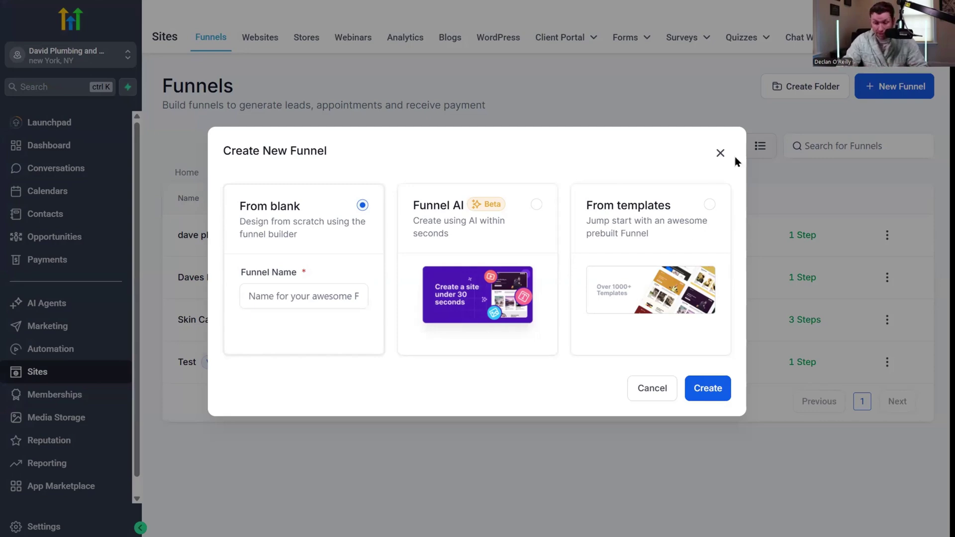
{"action": "left_click", "coordinate": [719, 153]}
Go to the websites list and view the blank and template options for creating a new website.
{"action": "left_click", "coordinate": [260, 37]}
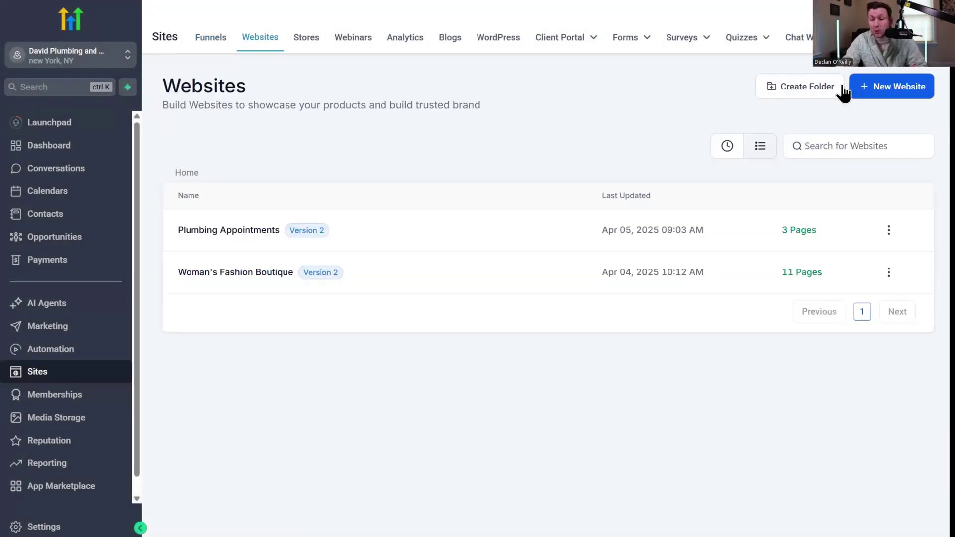
{"action": "left_click", "coordinate": [875, 93]}
{"action": "left_click", "coordinate": [378, 298]}
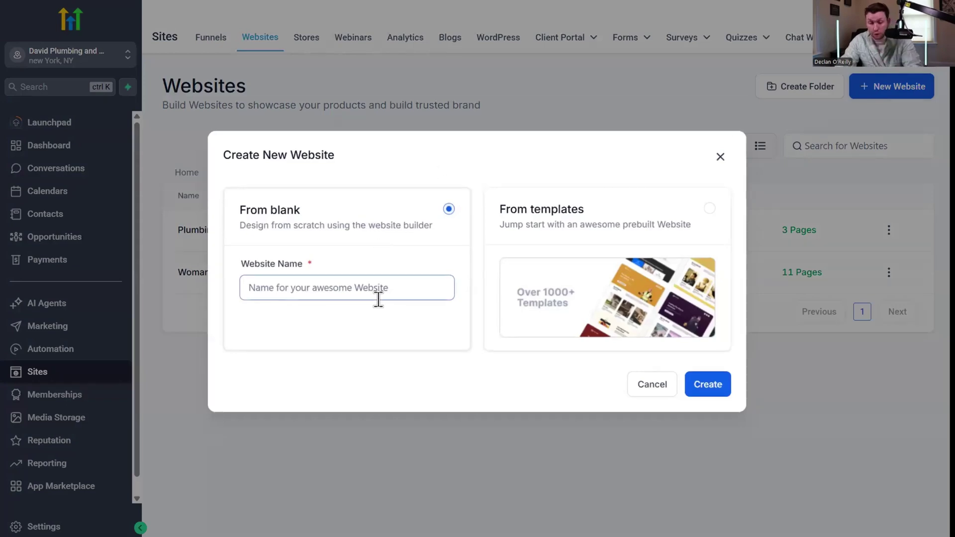
{"action": "left_click", "coordinate": [703, 209]}
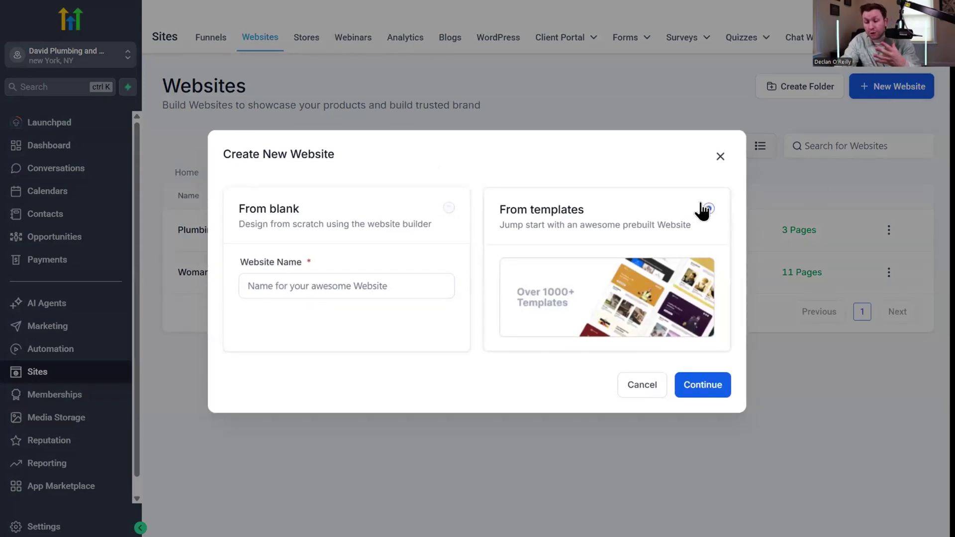
{"action": "left_click", "coordinate": [720, 156]}
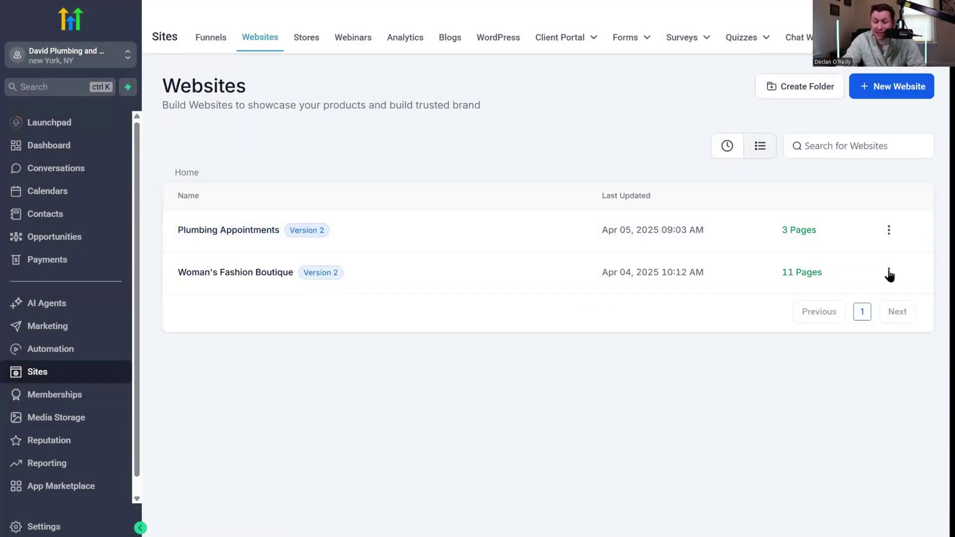
Return to the funnels list and view the dave plumbing funnel's available actions and its sharing options.
{"action": "left_click", "coordinate": [211, 37]}
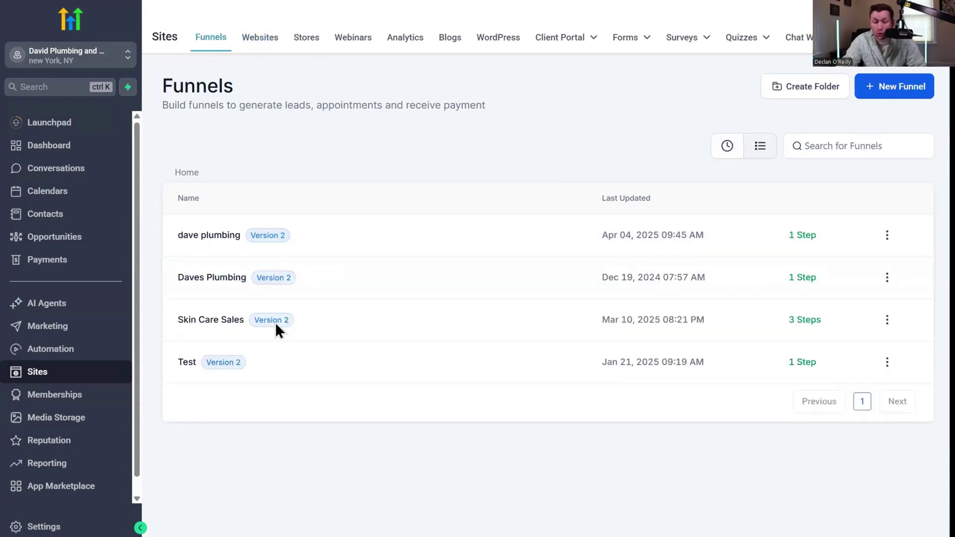
{"action": "left_click", "coordinate": [886, 236]}
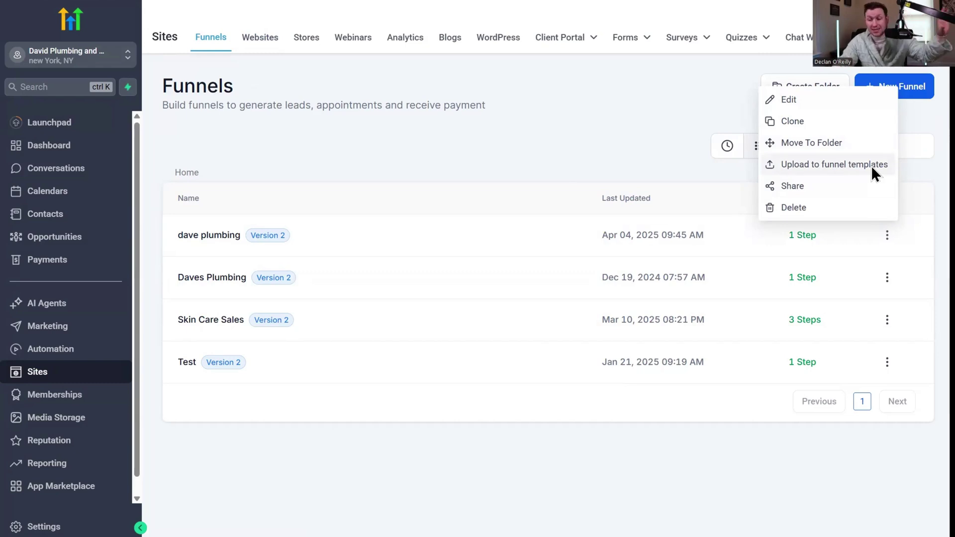
{"action": "left_click", "coordinate": [845, 185]}
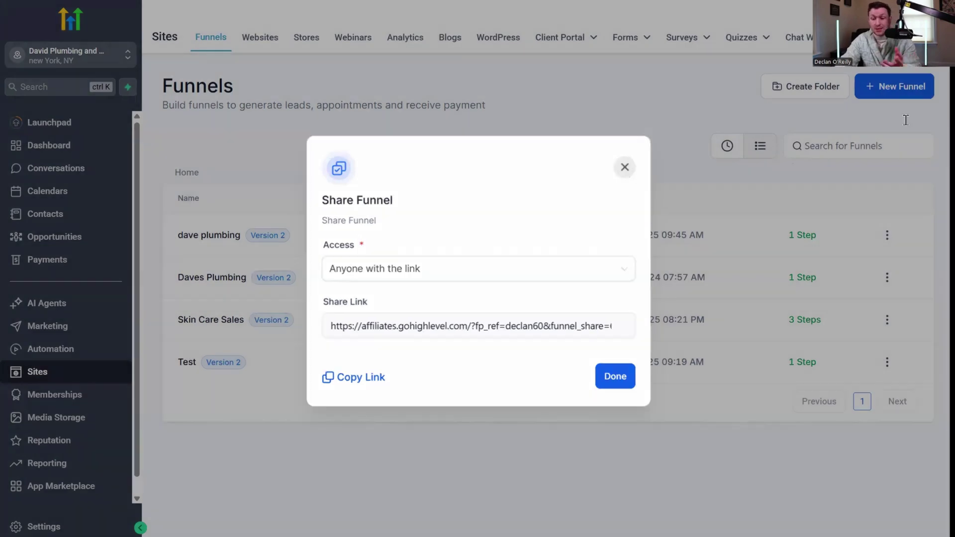
{"action": "left_click", "coordinate": [624, 167]}
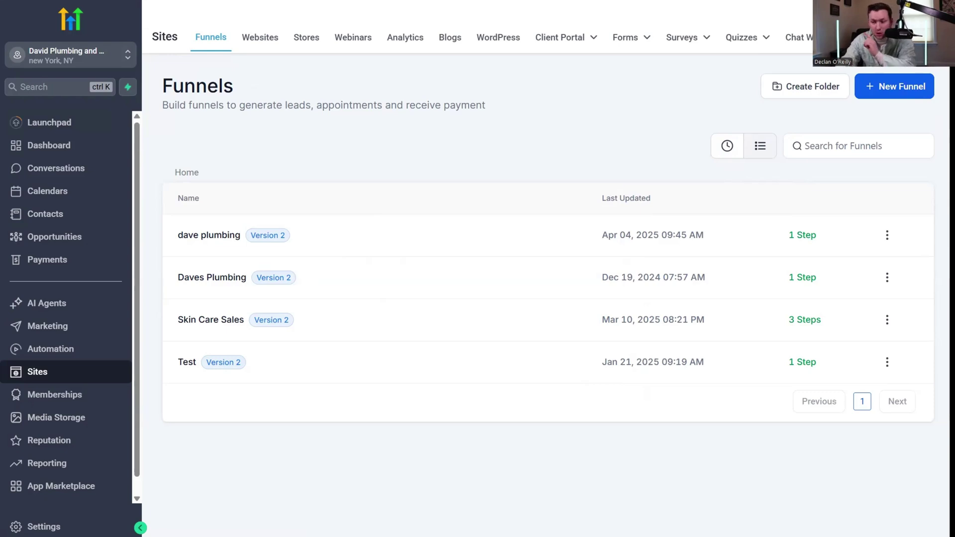
{"action": "left_click", "coordinate": [890, 241]}
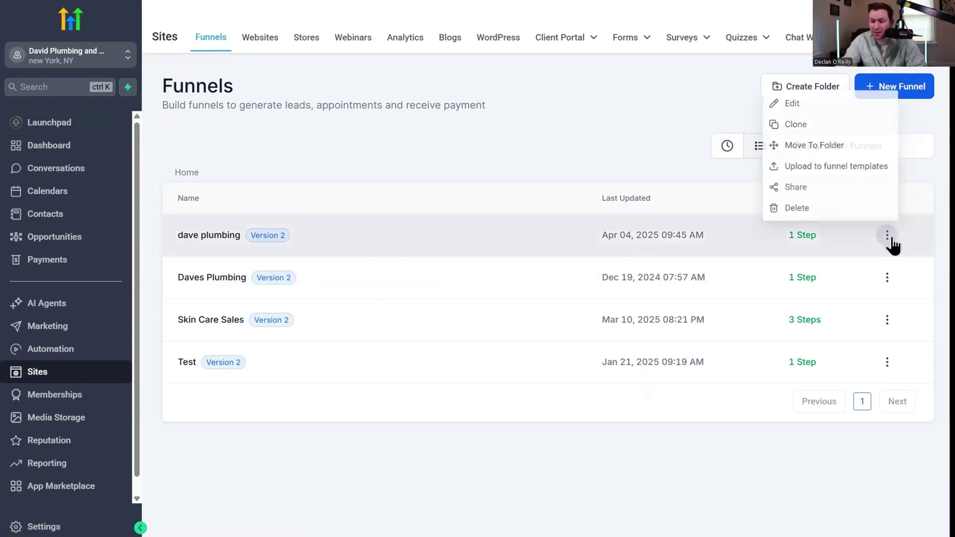
{"action": "left_click", "coordinate": [586, 103]}
Open the dave plumbing funnel and the Plumbing Appointments website to compare how steps and pages are organized.
{"action": "left_click", "coordinate": [260, 37]}
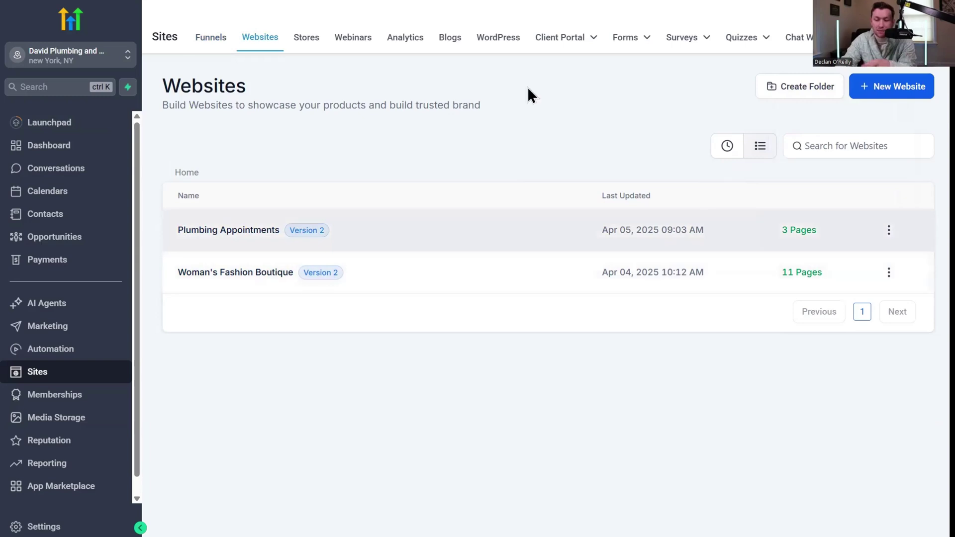
{"action": "left_click", "coordinate": [211, 38]}
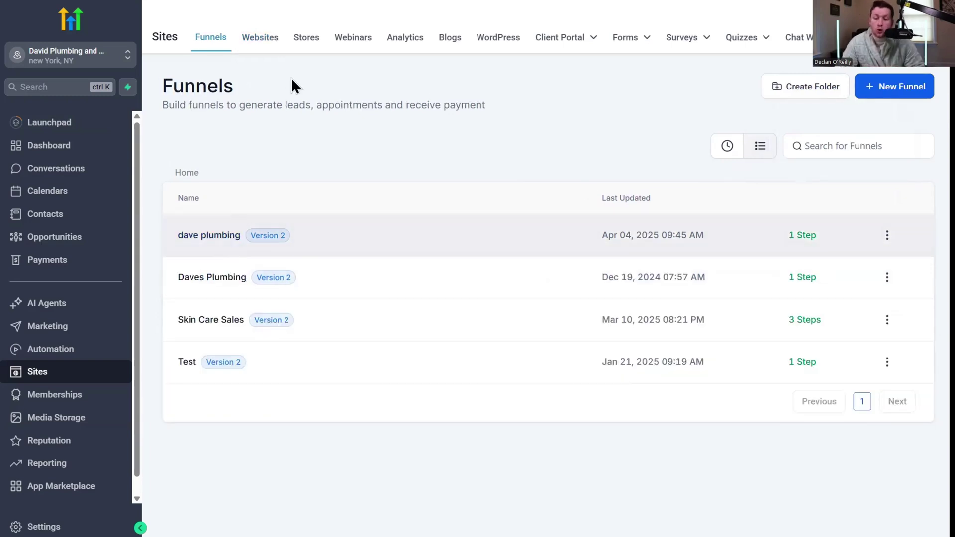
{"action": "left_click", "coordinate": [204, 241]}
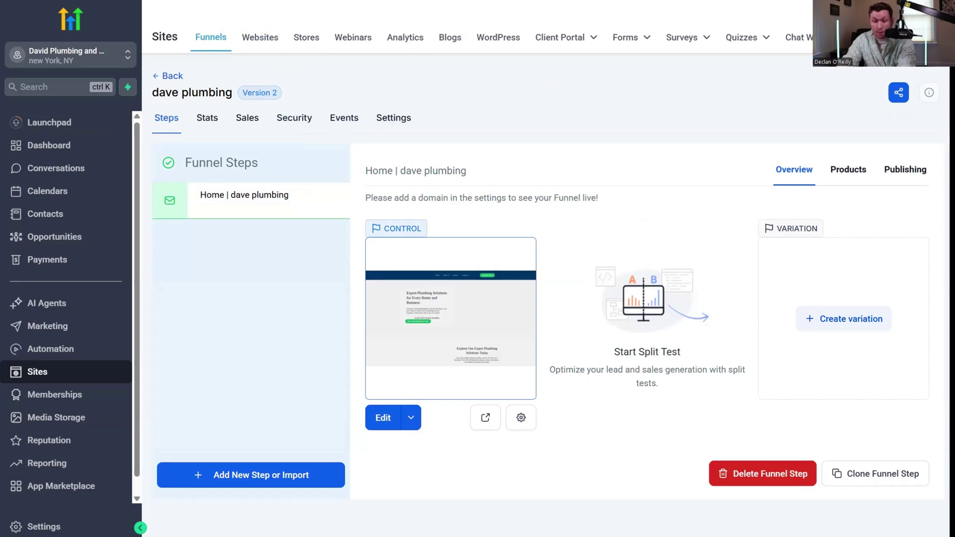
{"action": "left_click", "coordinate": [260, 37]}
{"action": "left_click", "coordinate": [249, 232]}
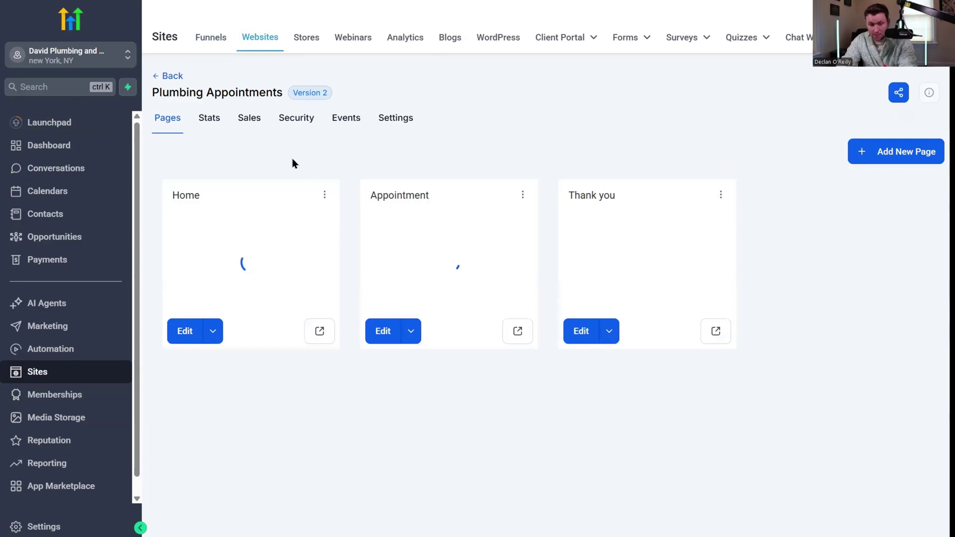
Return to the dave plumbing funnel and view the options for adding a new funnel step.
{"action": "left_click", "coordinate": [341, 2]}
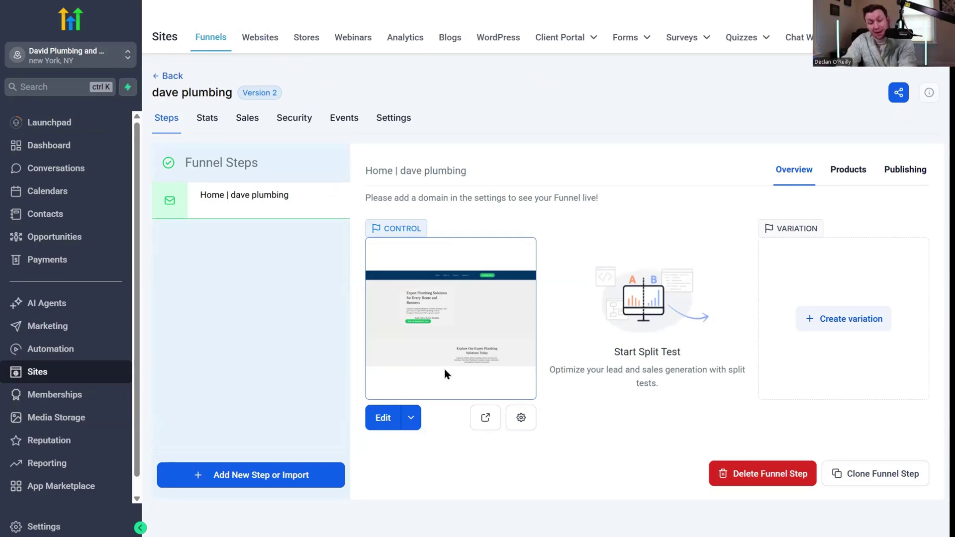
{"action": "left_click", "coordinate": [211, 479]}
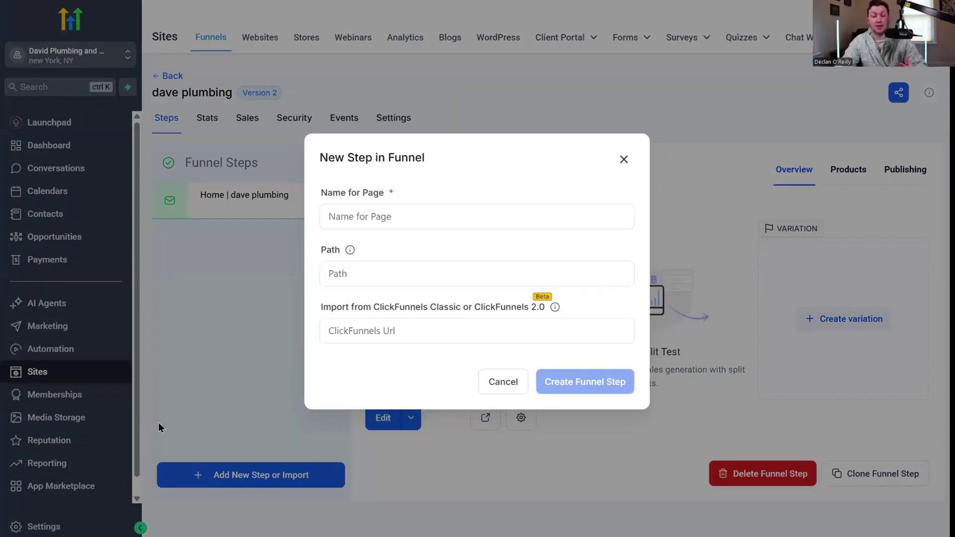
{"action": "left_click", "coordinate": [623, 160]}
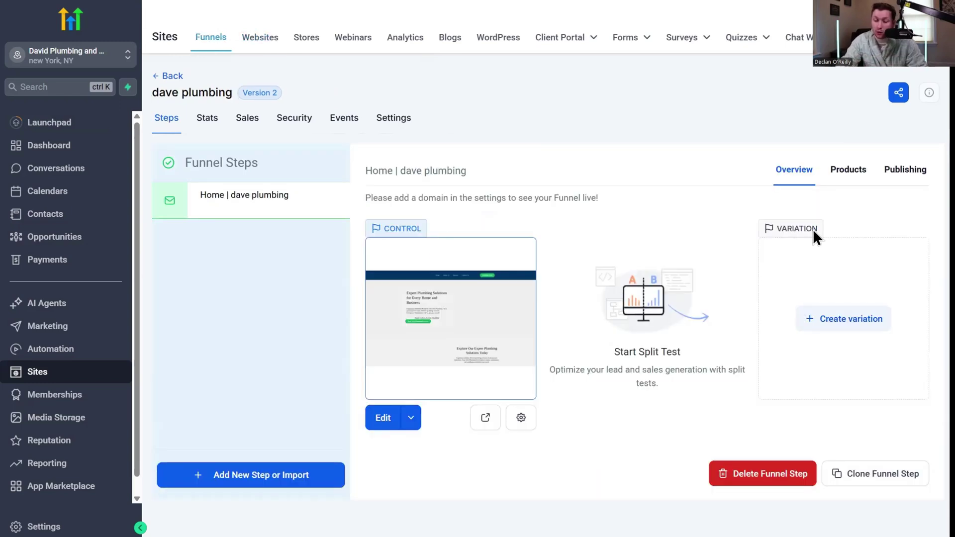
View the product form for the Home | dave plumbing step with T-Shirt selected as the product.
{"action": "left_click", "coordinate": [847, 171]}
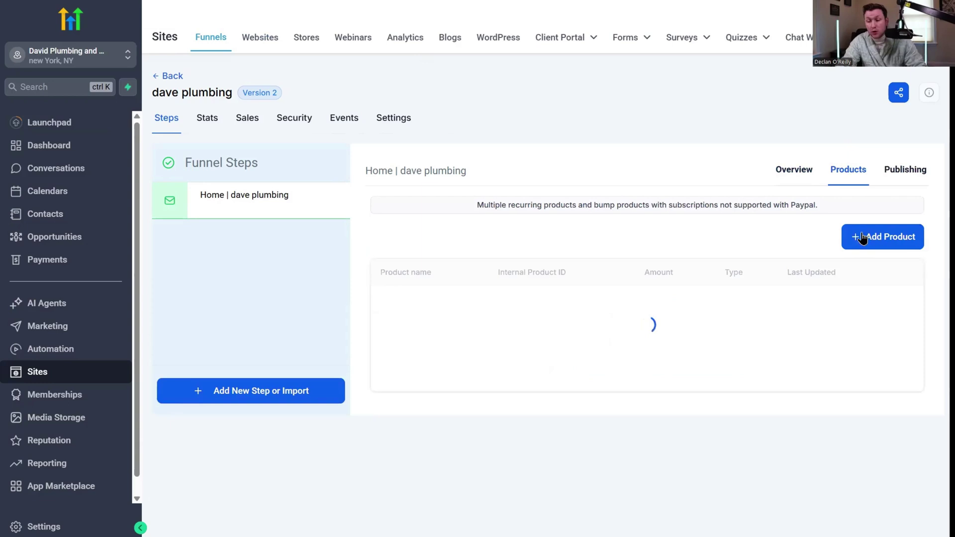
{"action": "left_click", "coordinate": [871, 238]}
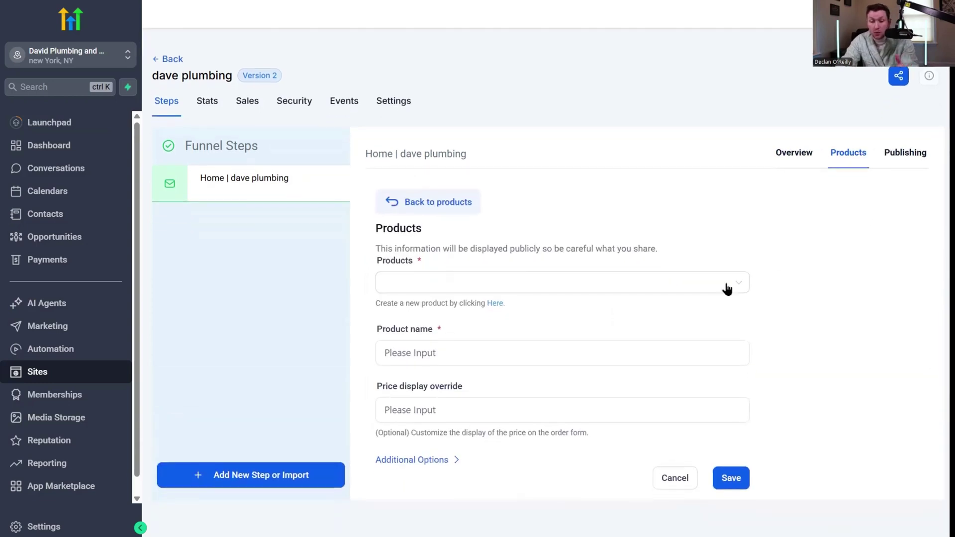
{"action": "left_click", "coordinate": [710, 284]}
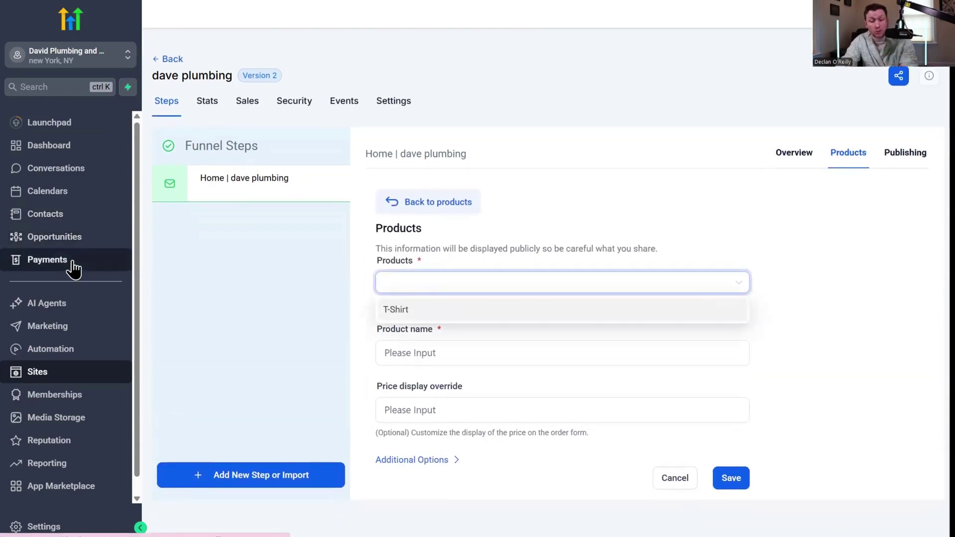
{"action": "left_click", "coordinate": [444, 311]}
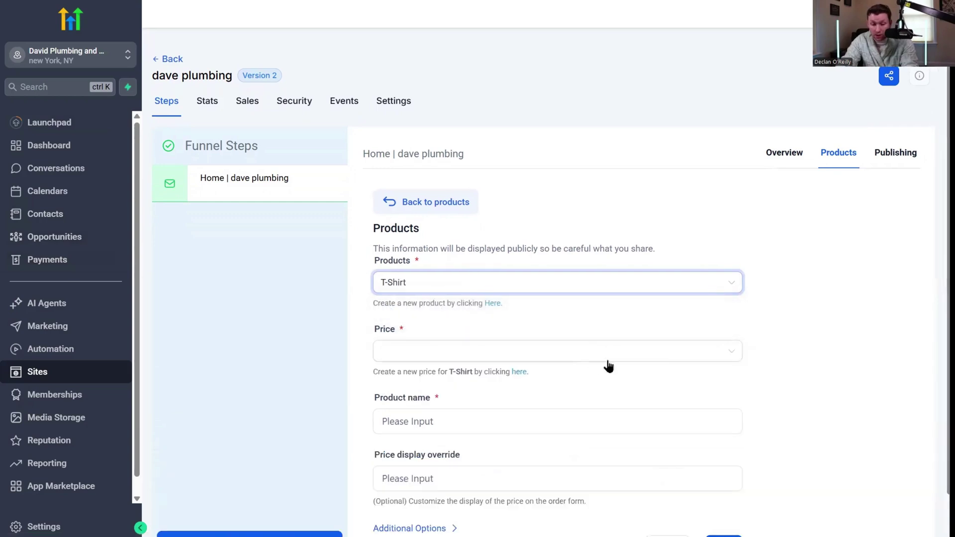
{"action": "scroll", "coordinate": [498, 291], "scroll_direction": "down", "scroll_amount": 1}
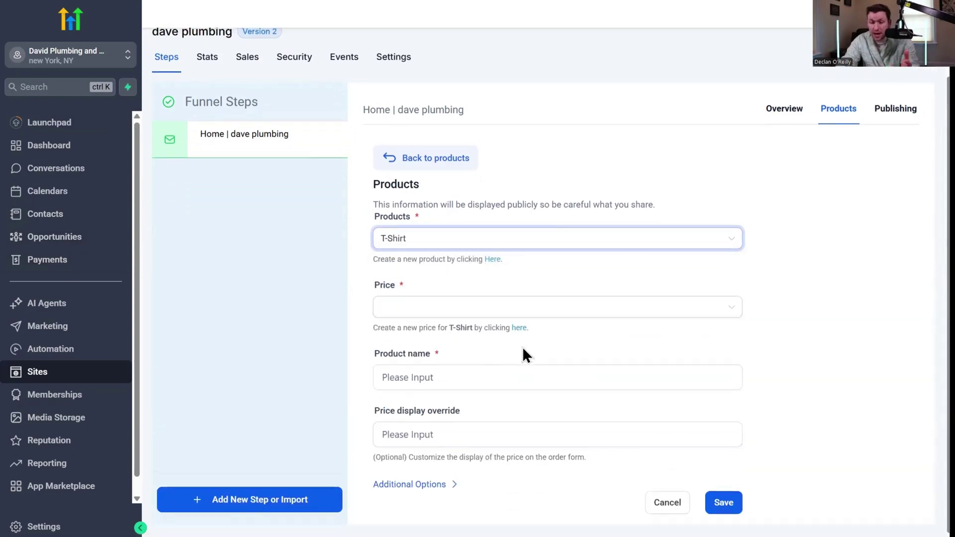
View the step name and URL in the publishing settings of the Home | dave plumbing step.
{"action": "scroll", "coordinate": [621, 249], "scroll_direction": "up", "scroll_amount": 1}
{"action": "left_click", "coordinate": [906, 164]}
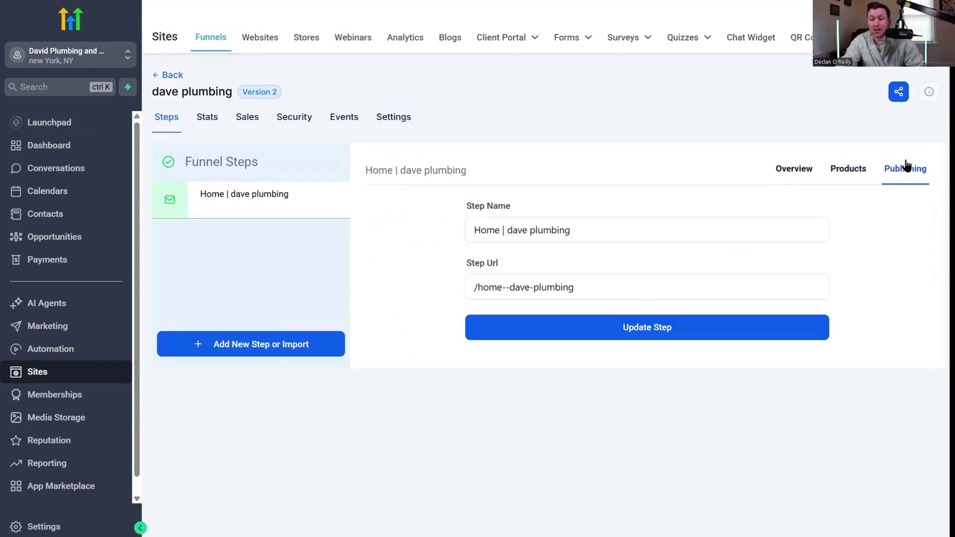
{"action": "left_click", "coordinate": [583, 239]}
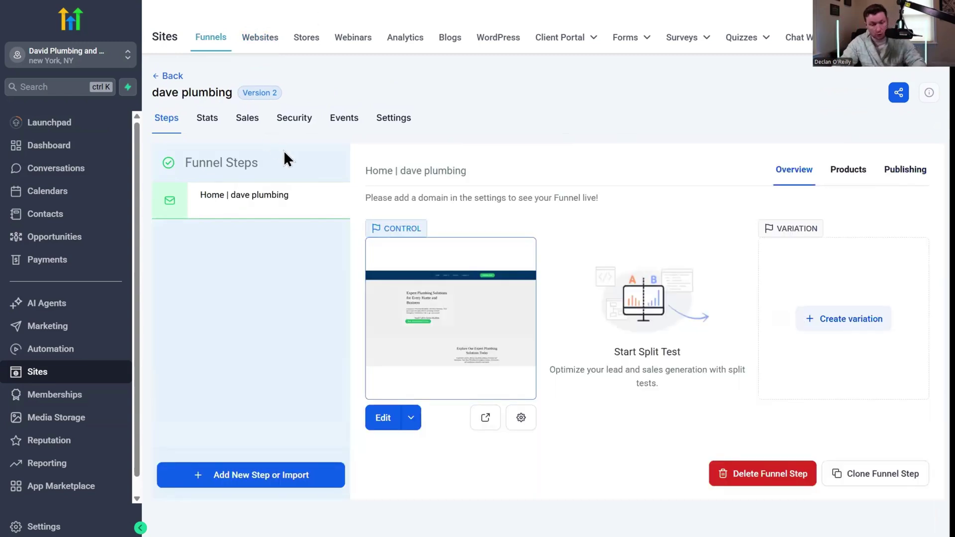
Examine the page name, path and ClickFunnels import fields for a new funnel step, and close the form without creating one.
{"action": "left_click", "coordinate": [273, 475]}
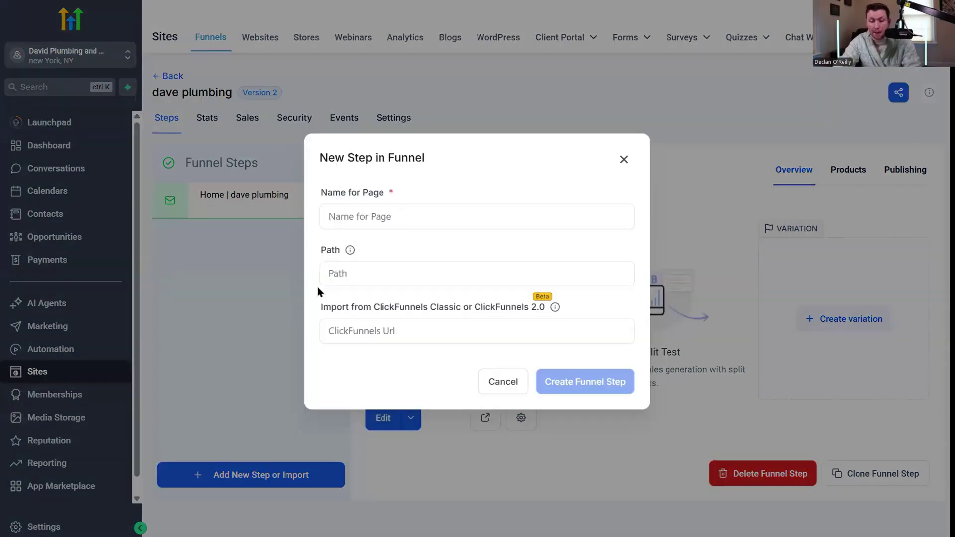
{"action": "left_click", "coordinate": [406, 214]}
{"action": "left_click", "coordinate": [411, 279]}
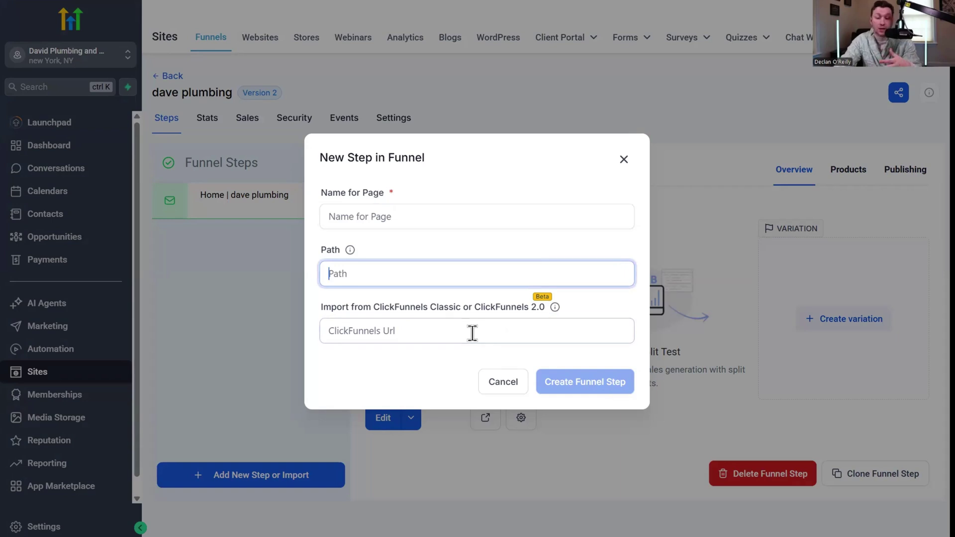
{"action": "left_click", "coordinate": [625, 162]}
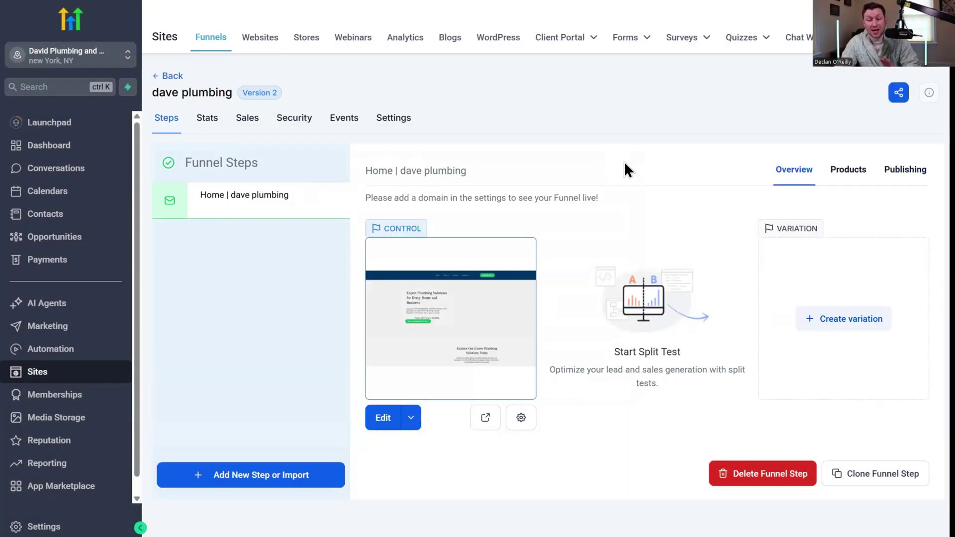
{"action": "left_click", "coordinate": [382, 1]}
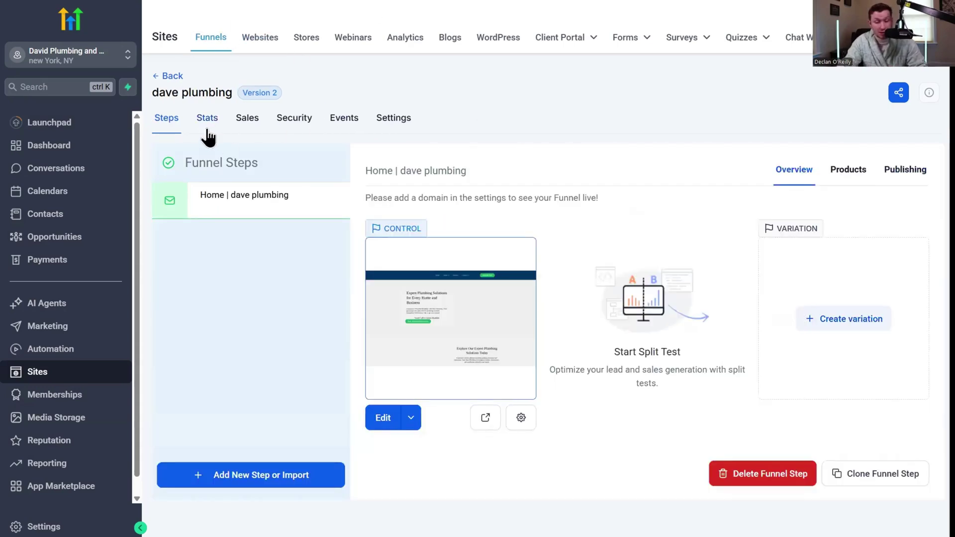
View the stats, sales, security headers and tracking events of the dave plumbing funnel.
{"action": "left_click", "coordinate": [209, 121]}
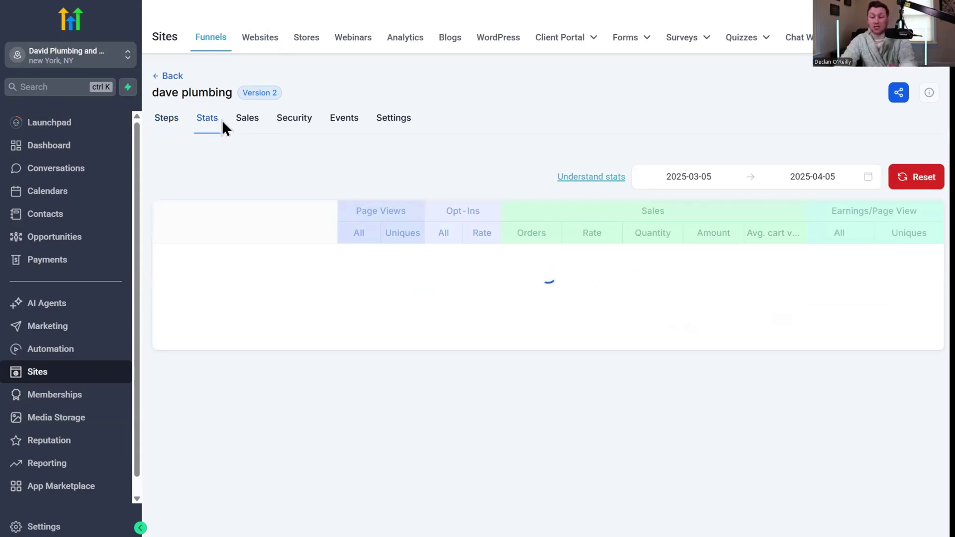
{"action": "left_click", "coordinate": [260, 123]}
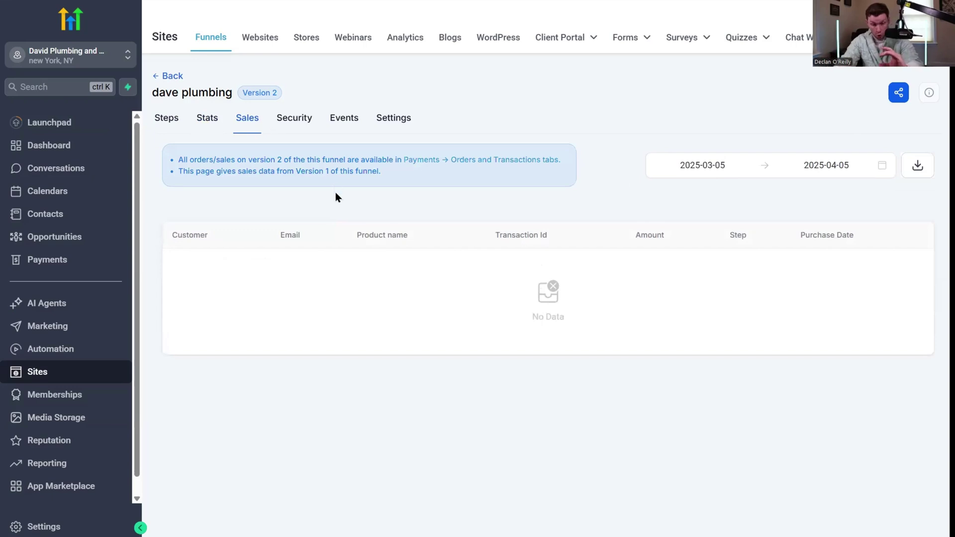
{"action": "left_click", "coordinate": [301, 122]}
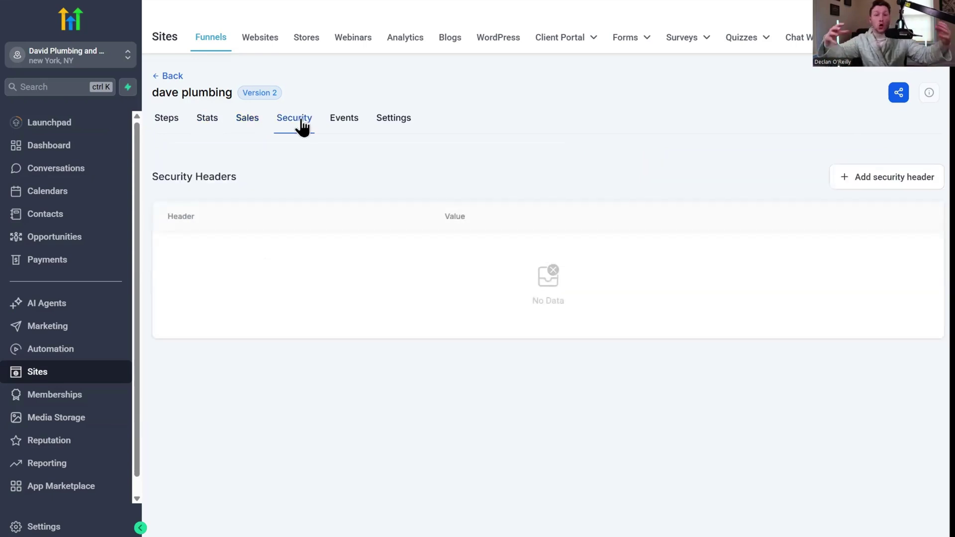
{"action": "left_click", "coordinate": [344, 128]}
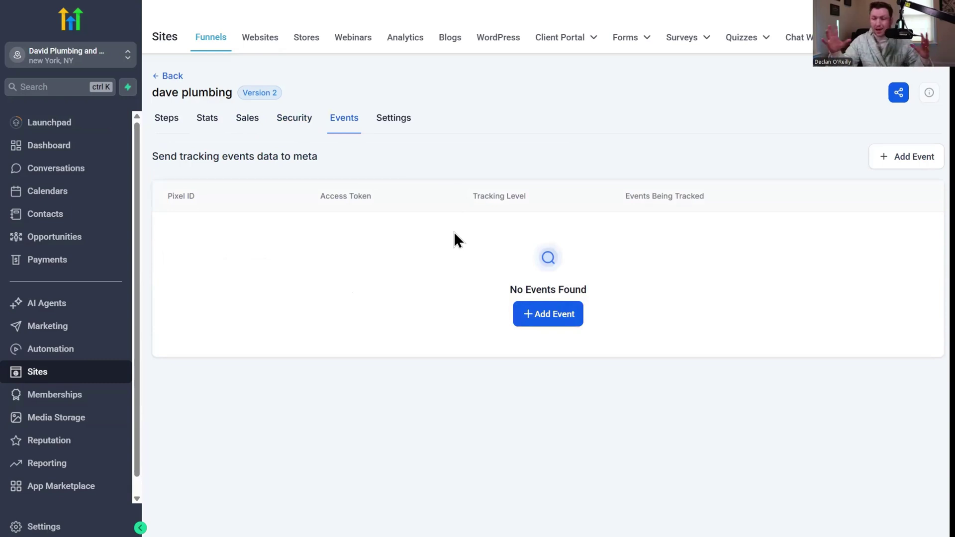
Open the settings of both the dave plumbing funnel and the Plumbing Appointments website for comparison.
{"action": "left_click", "coordinate": [385, 123]}
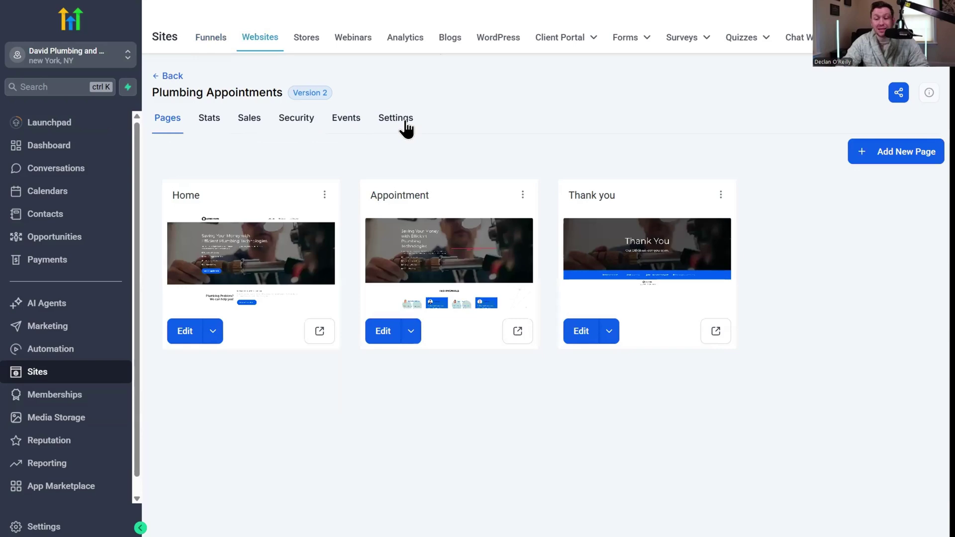
{"action": "left_click", "coordinate": [398, 125]}
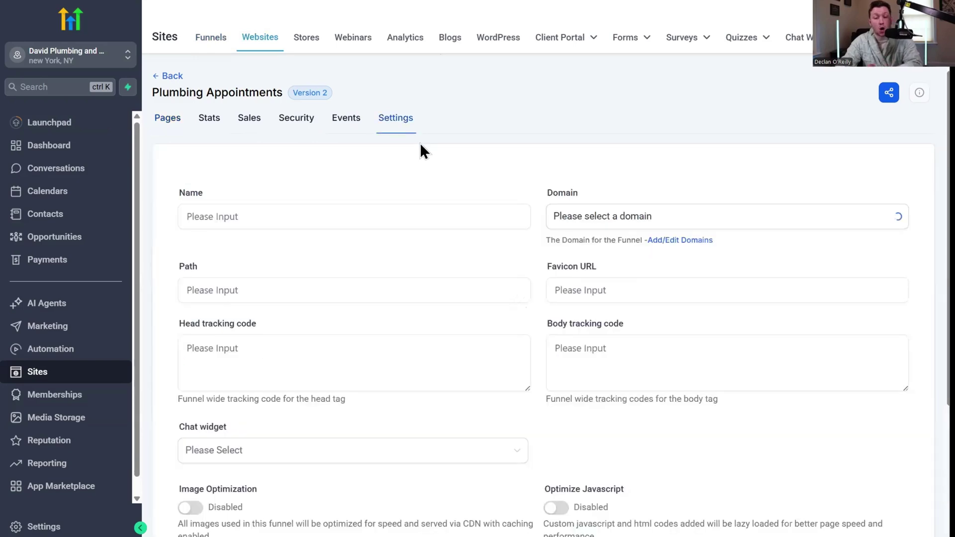
{"action": "scroll", "coordinate": [428, 177], "scroll_direction": "down", "scroll_amount": 5}
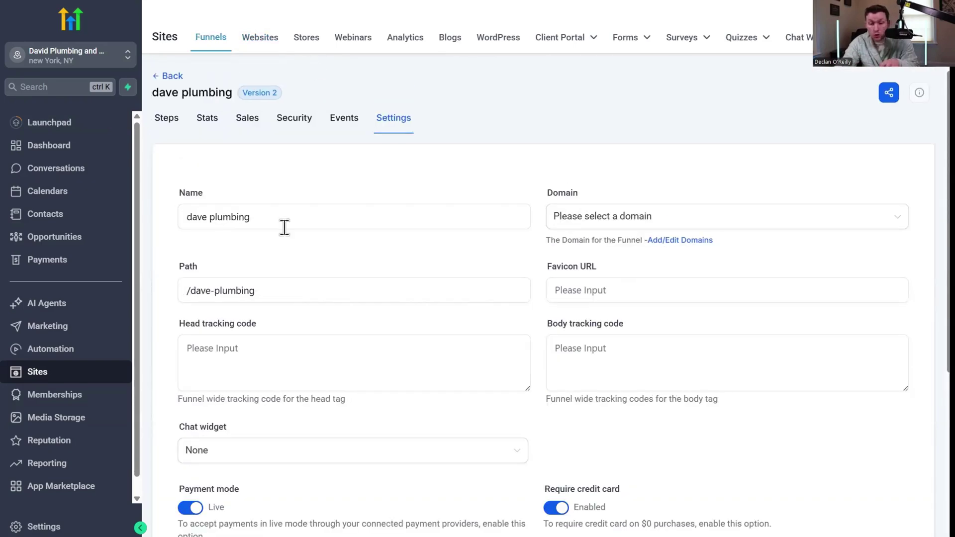
Examine the name, the available domains and the path in the dave plumbing funnel's settings without changing them.
{"action": "left_click", "coordinate": [284, 227]}
{"action": "key", "text": "ctrl+shift+Left"}
{"action": "key", "text": "ctrl+shift+Left"}
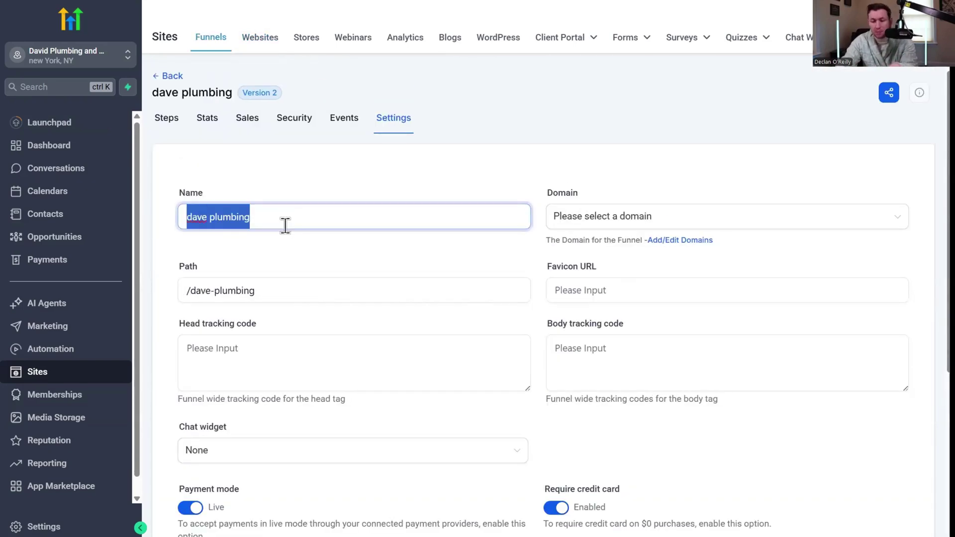
{"action": "left_click", "coordinate": [672, 216]}
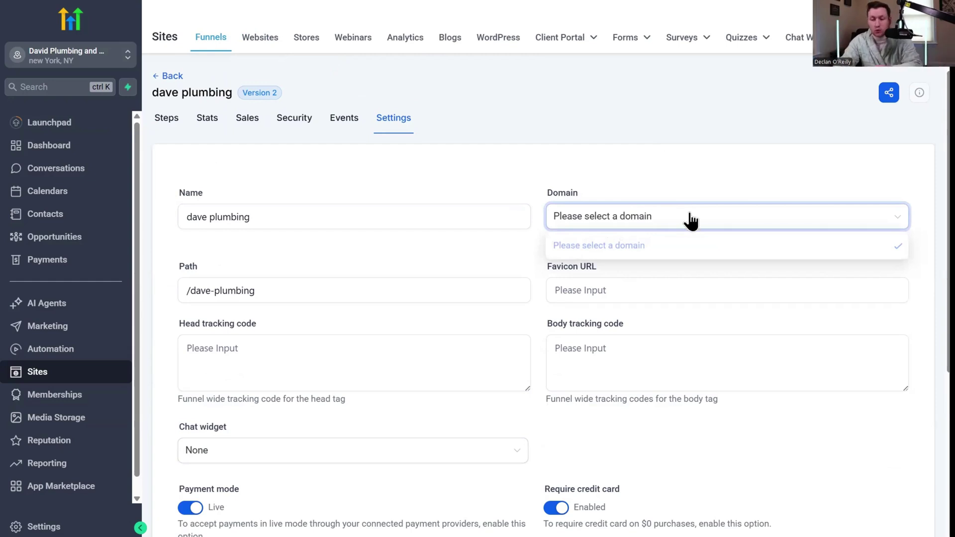
{"action": "left_click", "coordinate": [641, 167]}
{"action": "left_click", "coordinate": [279, 297]}
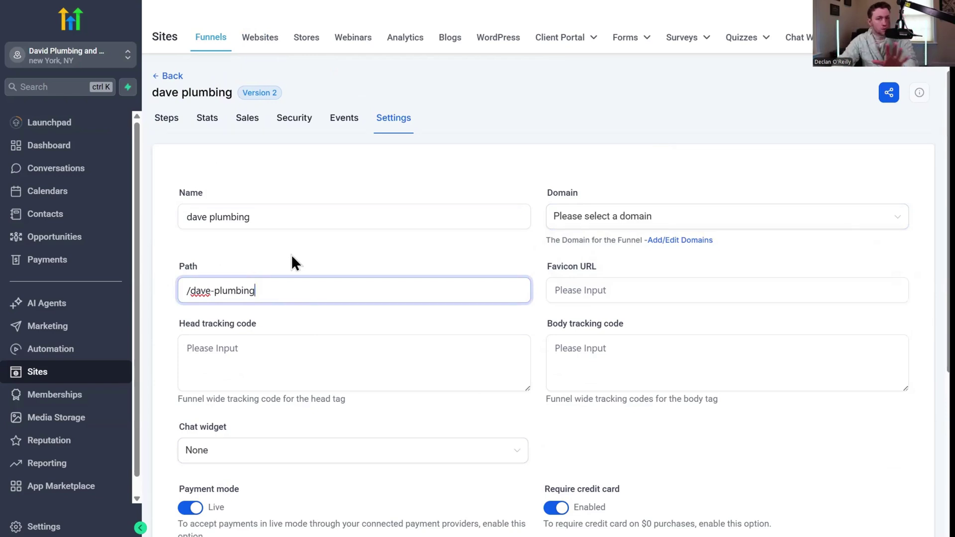
Examine the favicon URL and the head and body tracking code fields in the dave plumbing funnel's settings.
{"action": "left_click", "coordinate": [685, 290]}
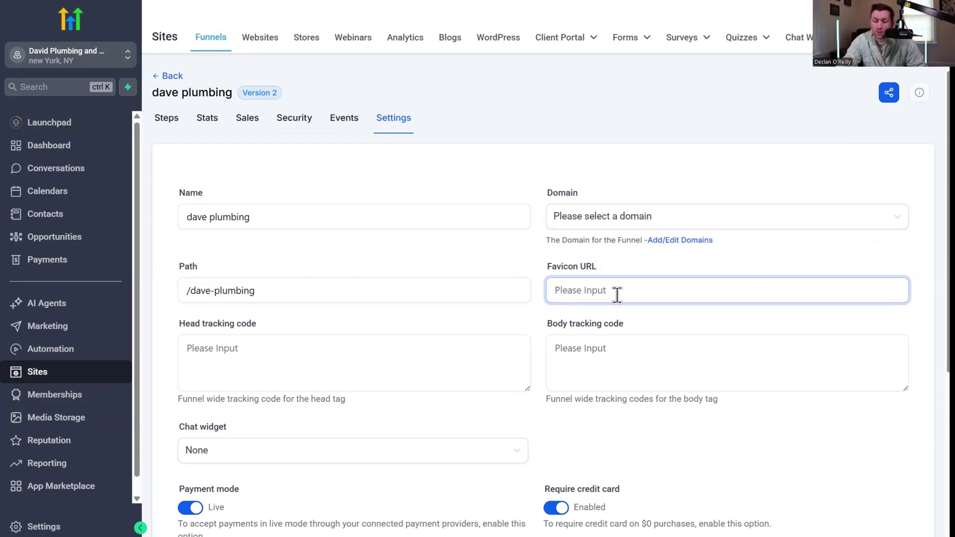
{"action": "left_click", "coordinate": [276, 371]}
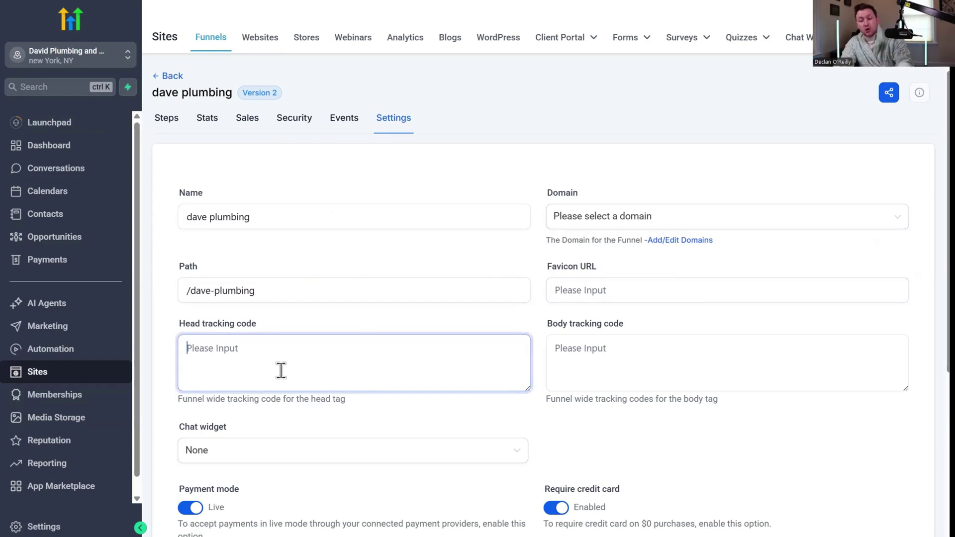
{"action": "left_click", "coordinate": [675, 361]}
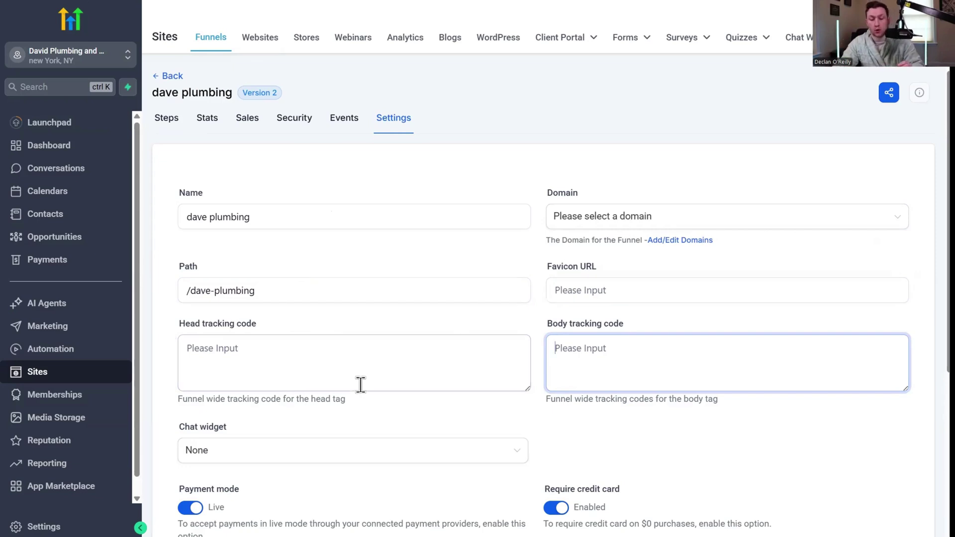
Try Chat Widget3 as the dave plumbing funnel's chat widget, and set the chat widget back to None.
{"action": "scroll", "coordinate": [473, 270], "scroll_direction": "down", "scroll_amount": 4}
{"action": "left_click", "coordinate": [470, 268]}
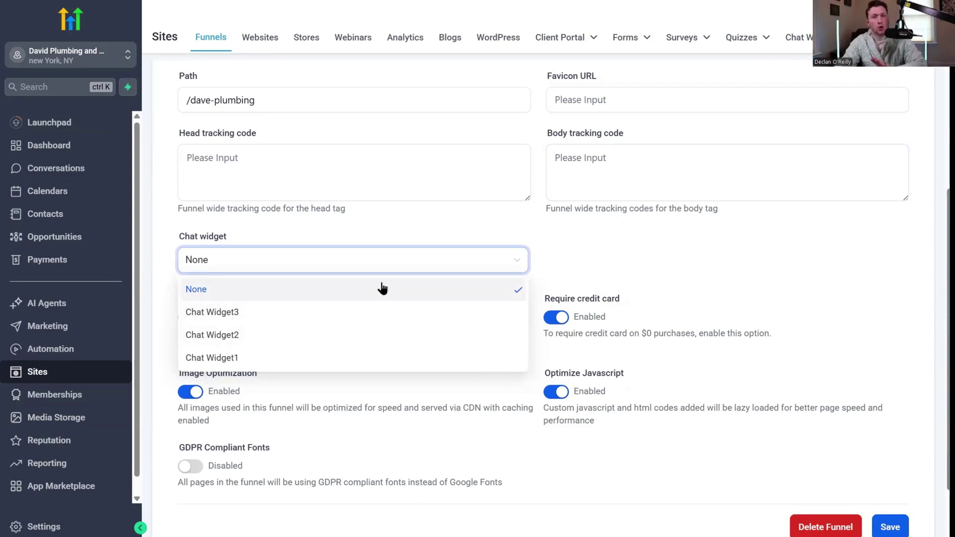
{"action": "left_click", "coordinate": [343, 311]}
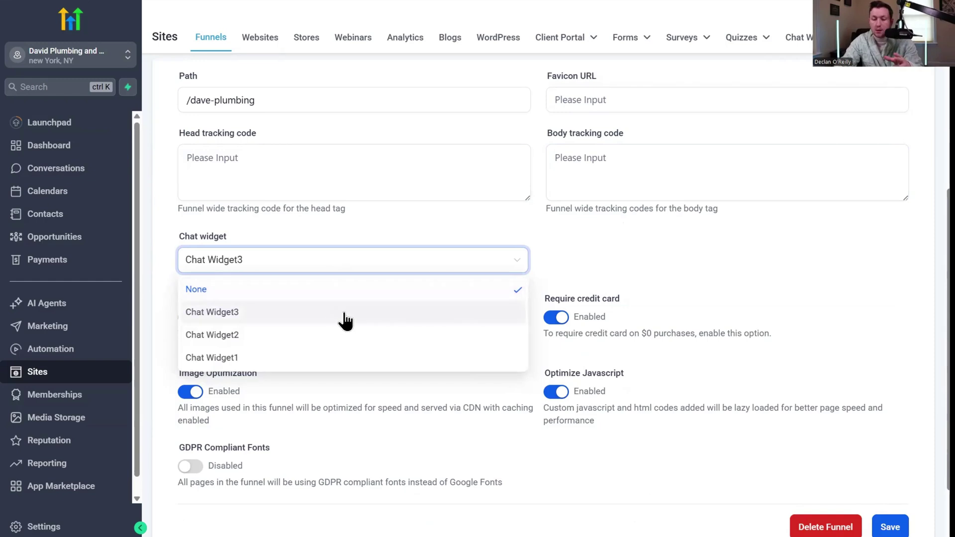
{"action": "left_click", "coordinate": [374, 269]}
{"action": "left_click", "coordinate": [346, 285]}
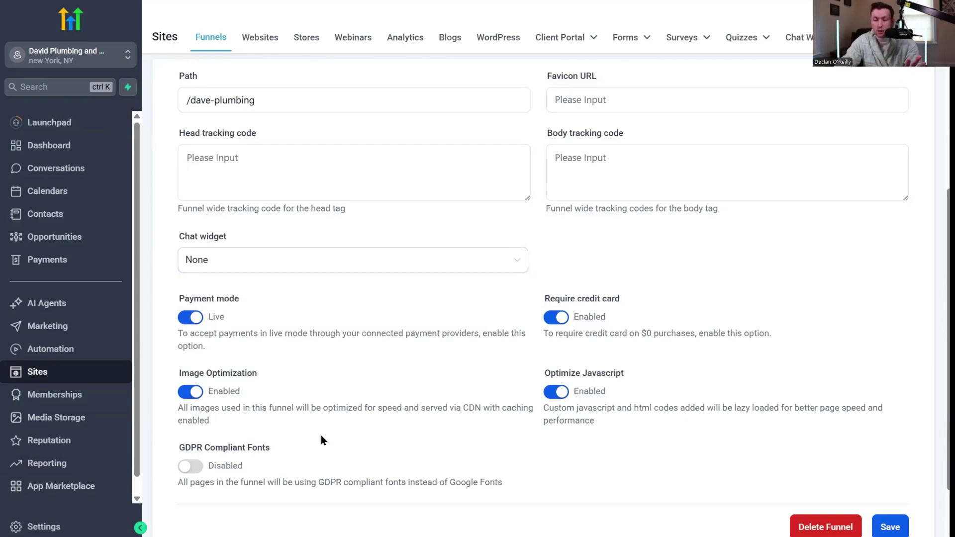
Save the dave plumbing funnel's settings and compare them with the settings of the Plumbing Appointments website.
{"action": "scroll", "coordinate": [373, 415], "scroll_direction": "down", "scroll_amount": 2}
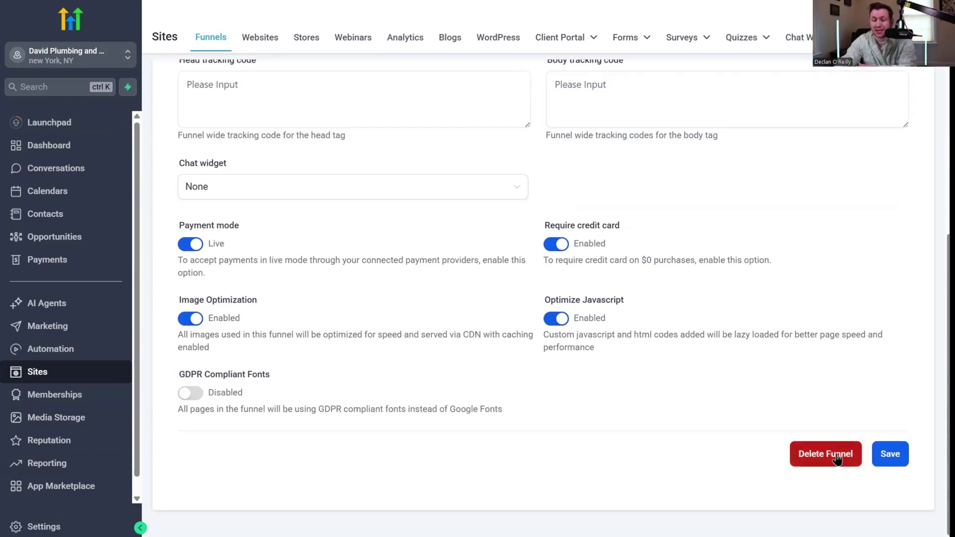
{"action": "left_click", "coordinate": [888, 454]}
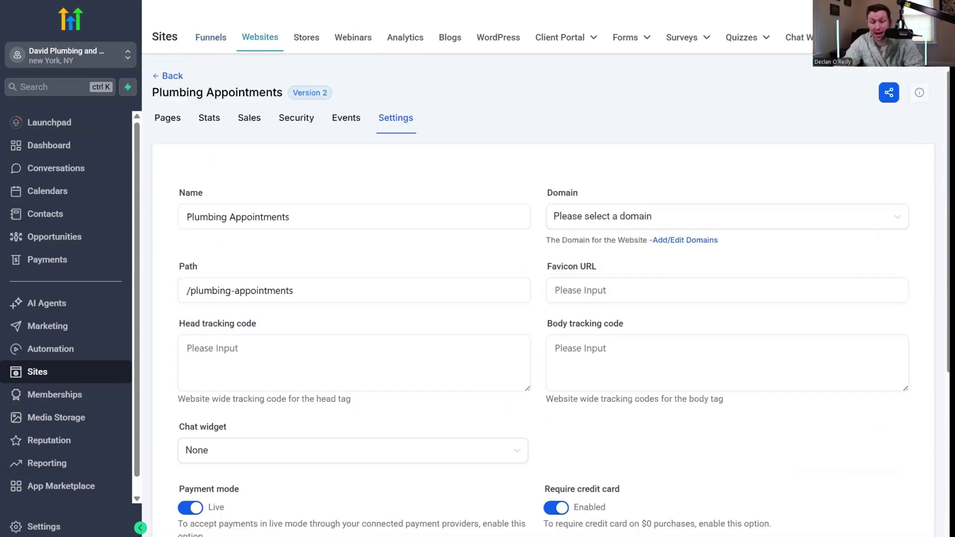
{"action": "scroll", "coordinate": [485, 343], "scroll_direction": "down", "scroll_amount": 5}
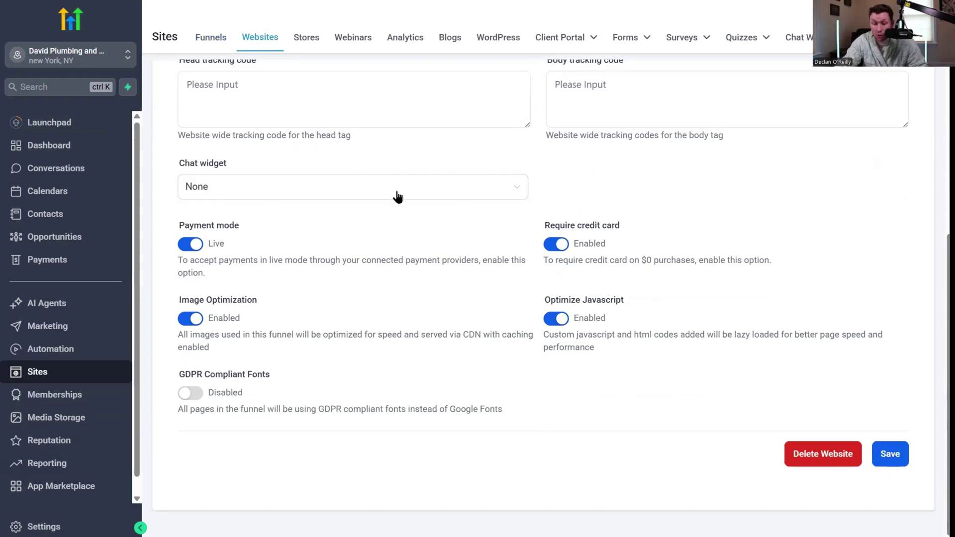
{"action": "scroll", "coordinate": [397, 197], "scroll_direction": "up", "scroll_amount": 5}
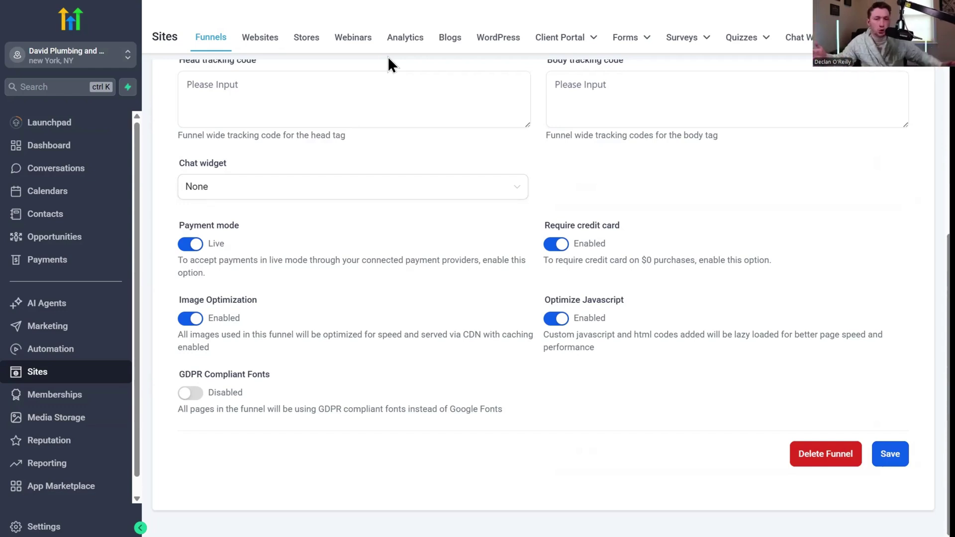
{"action": "scroll", "coordinate": [542, 151], "scroll_direction": "up", "scroll_amount": 5}
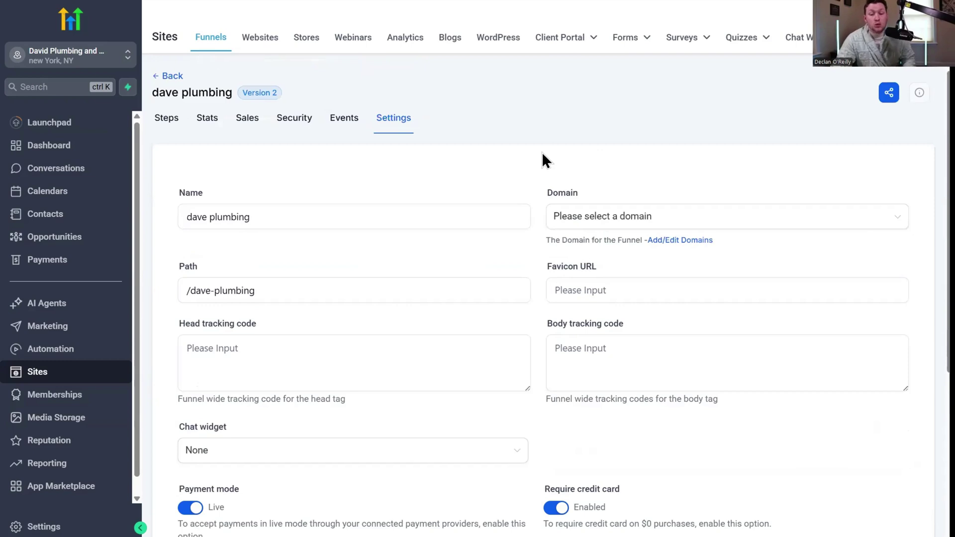
Leave the funnel's settings and start a new website from templates to open the website template library.
{"action": "left_click", "coordinate": [182, 76]}
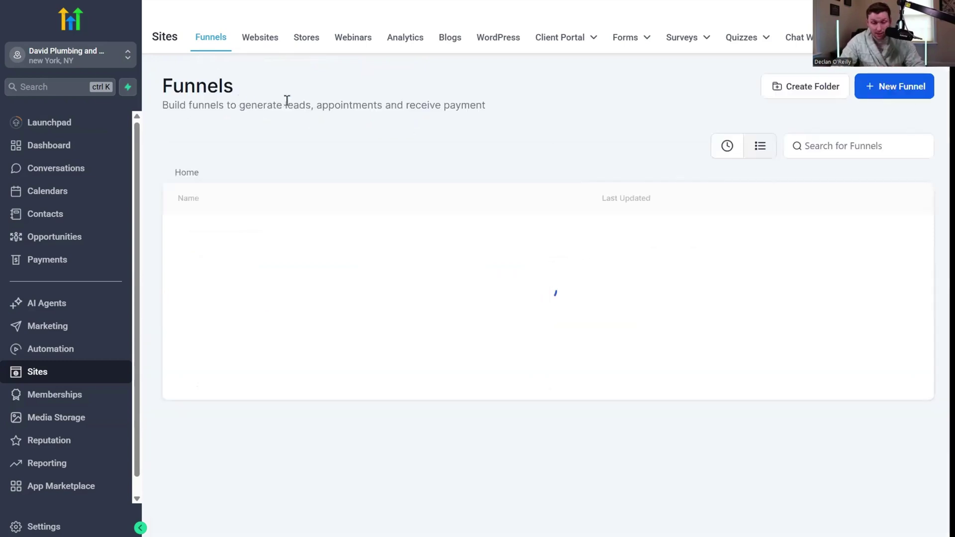
{"action": "left_click", "coordinate": [876, 86]}
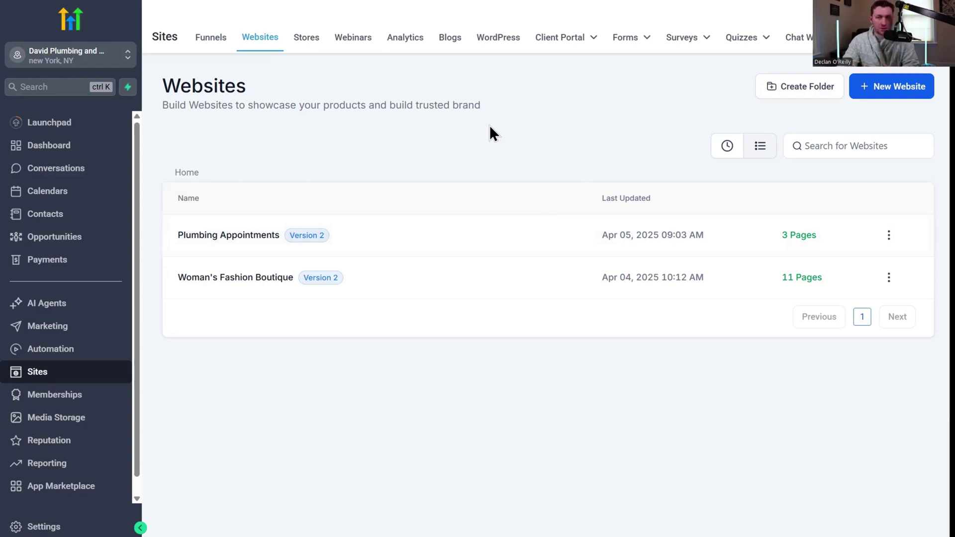
{"action": "left_click", "coordinate": [892, 92]}
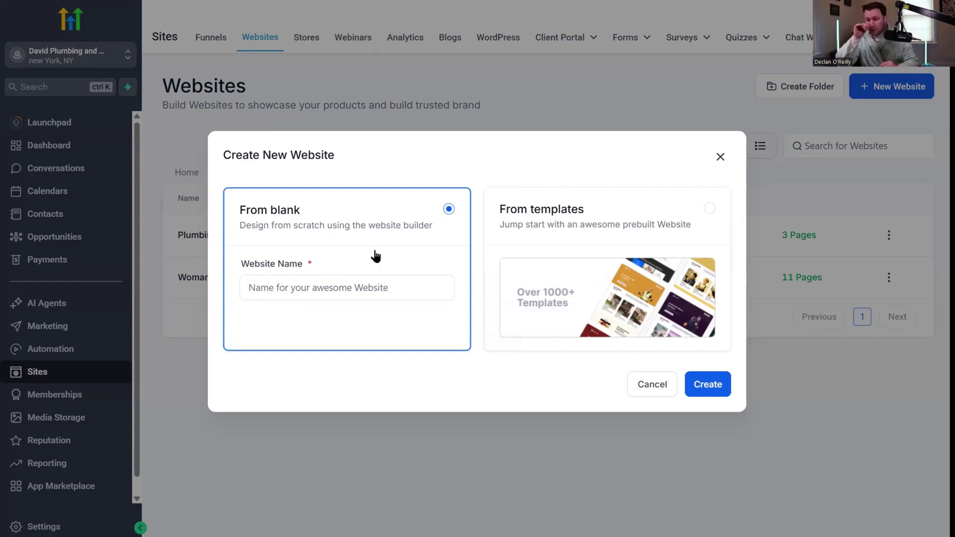
{"action": "left_click", "coordinate": [681, 230]}
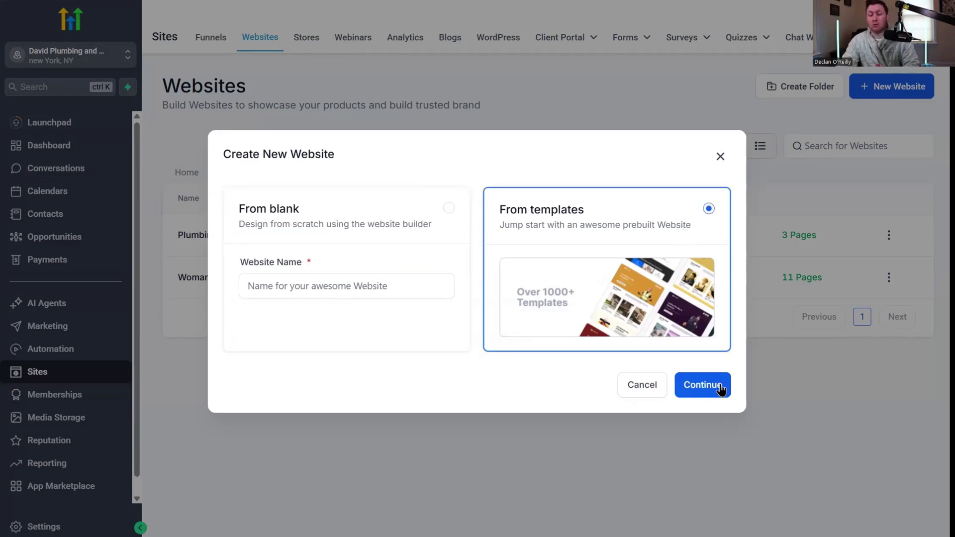
{"action": "left_click", "coordinate": [703, 384]}
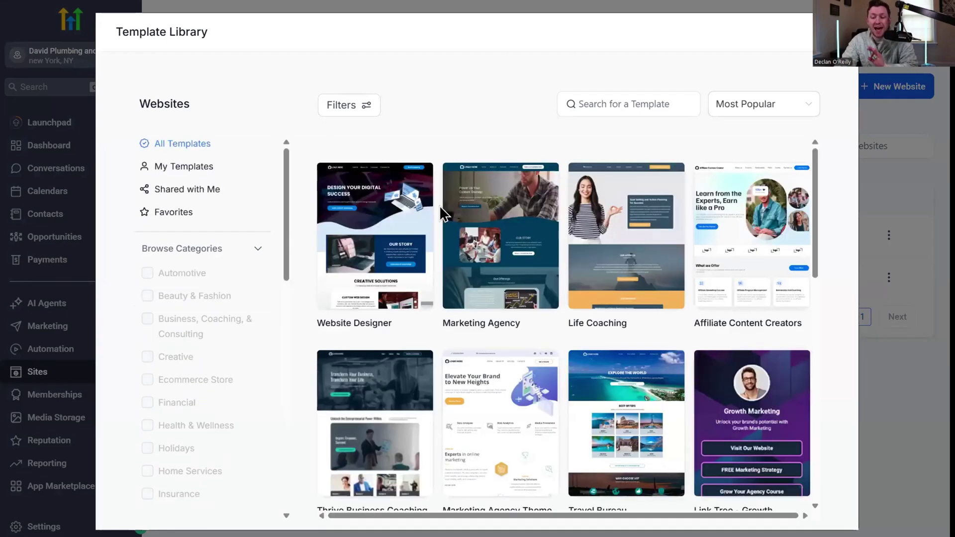
Browse the website templates filtered by the Software & Technology tag, and replace that filter with Law Firm.
{"action": "scroll", "coordinate": [431, 298], "scroll_direction": "down", "scroll_amount": 10}
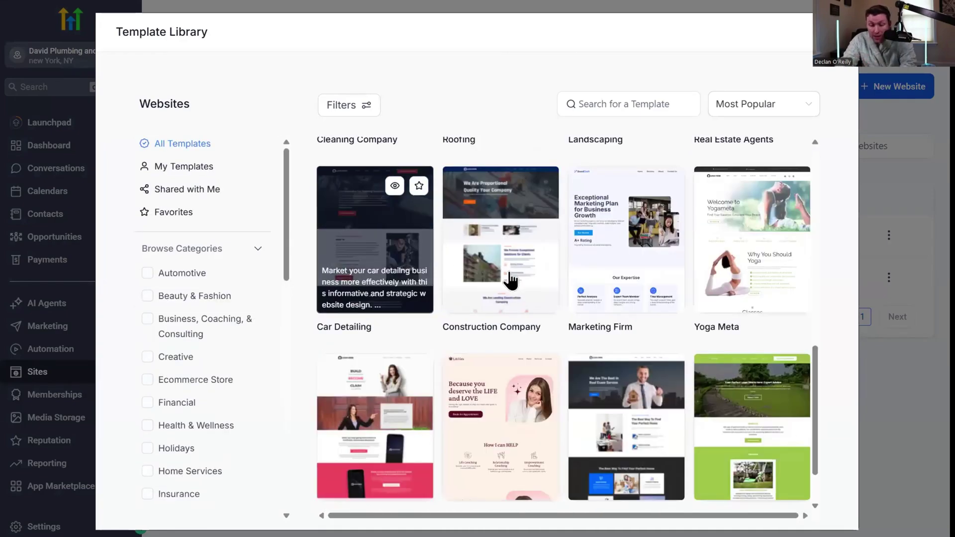
{"action": "scroll", "coordinate": [398, 248], "scroll_direction": "down", "scroll_amount": 2}
{"action": "scroll", "coordinate": [161, 298], "scroll_direction": "down", "scroll_amount": 6}
{"action": "scroll", "coordinate": [171, 328], "scroll_direction": "down", "scroll_amount": 1}
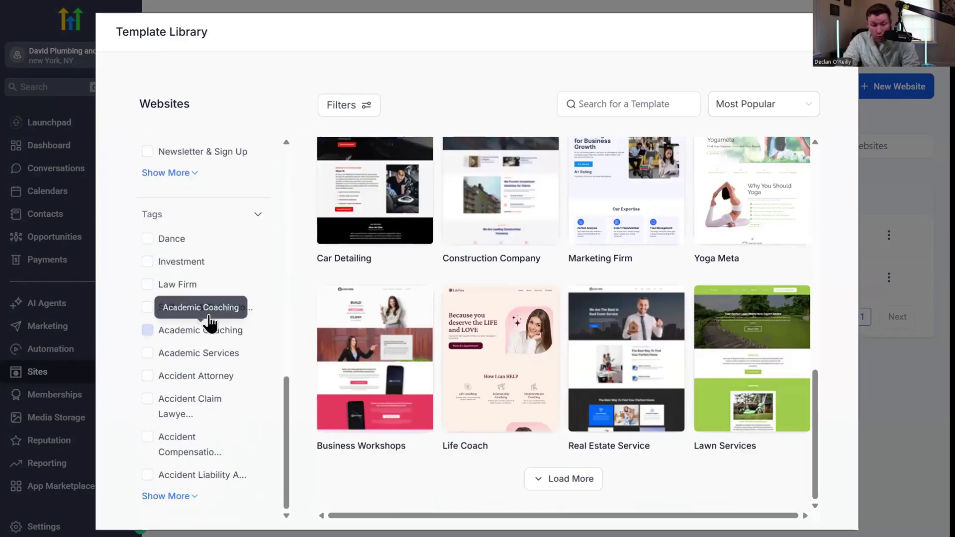
{"action": "left_click", "coordinate": [185, 309]}
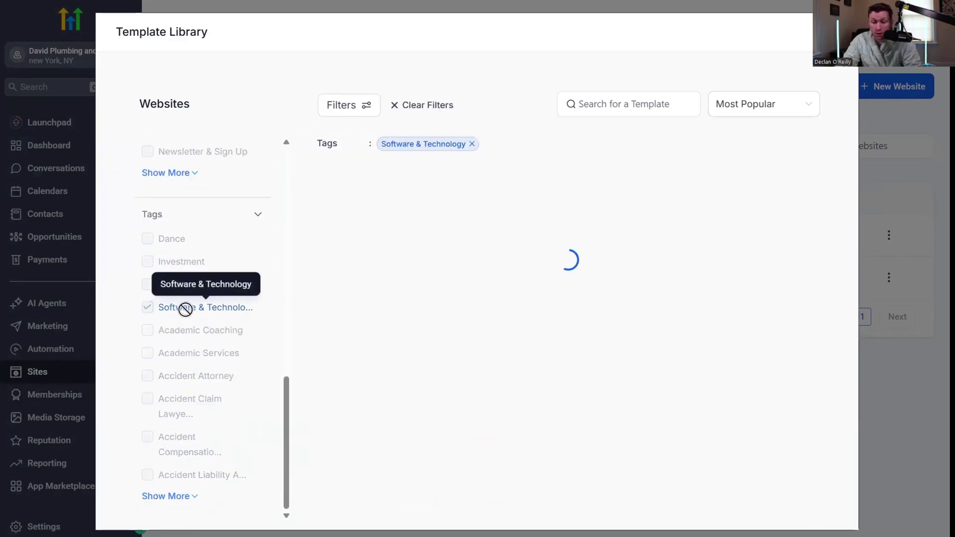
{"action": "scroll", "coordinate": [497, 318], "scroll_direction": "down", "scroll_amount": 5}
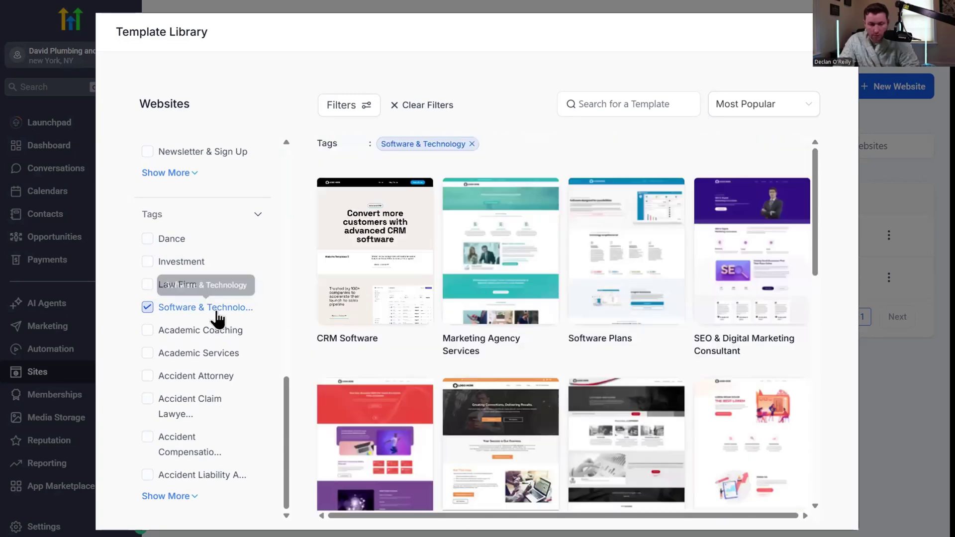
{"action": "left_click", "coordinate": [213, 311]}
{"action": "left_click", "coordinate": [148, 285]}
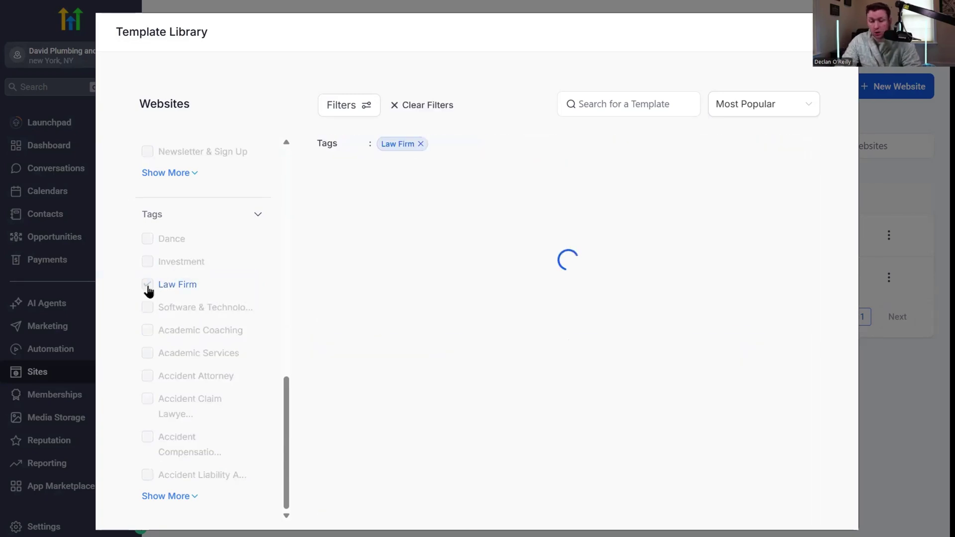
Look over the Law Firm templates, remove the Law Firm tag filter and check the template sorting options.
{"action": "scroll", "coordinate": [450, 246], "scroll_direction": "down", "scroll_amount": 1}
{"action": "scroll", "coordinate": [401, 306], "scroll_direction": "up", "scroll_amount": 1}
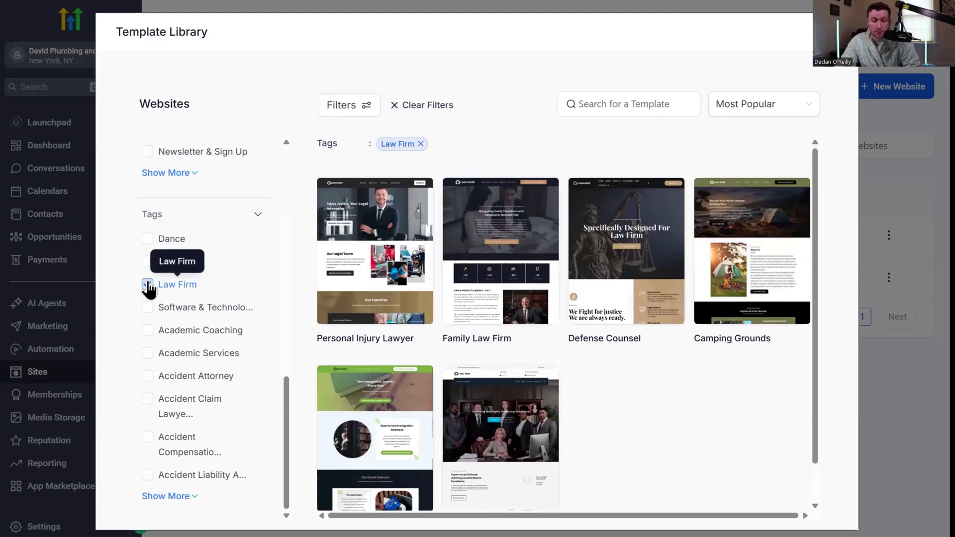
{"action": "left_click", "coordinate": [148, 284]}
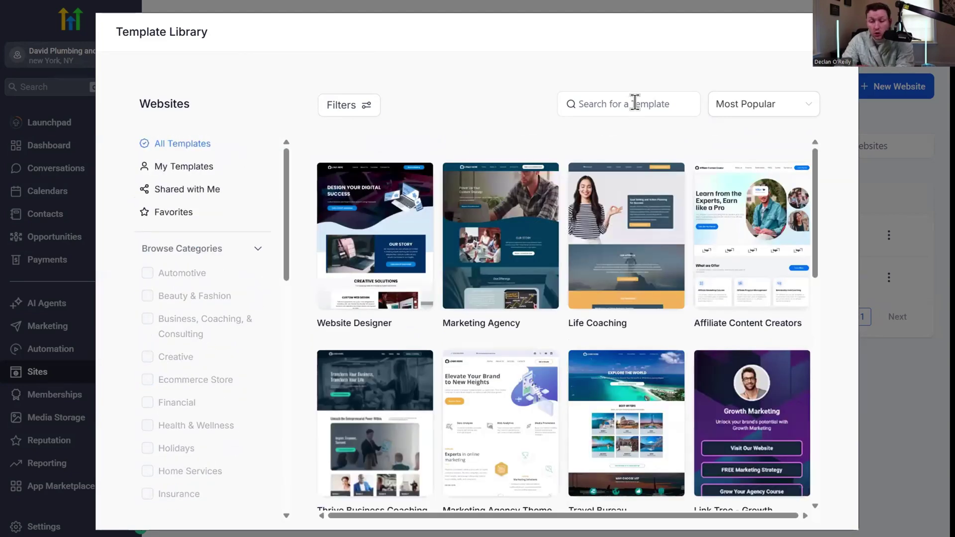
{"action": "left_click", "coordinate": [746, 104]}
{"action": "left_click", "coordinate": [527, 62]}
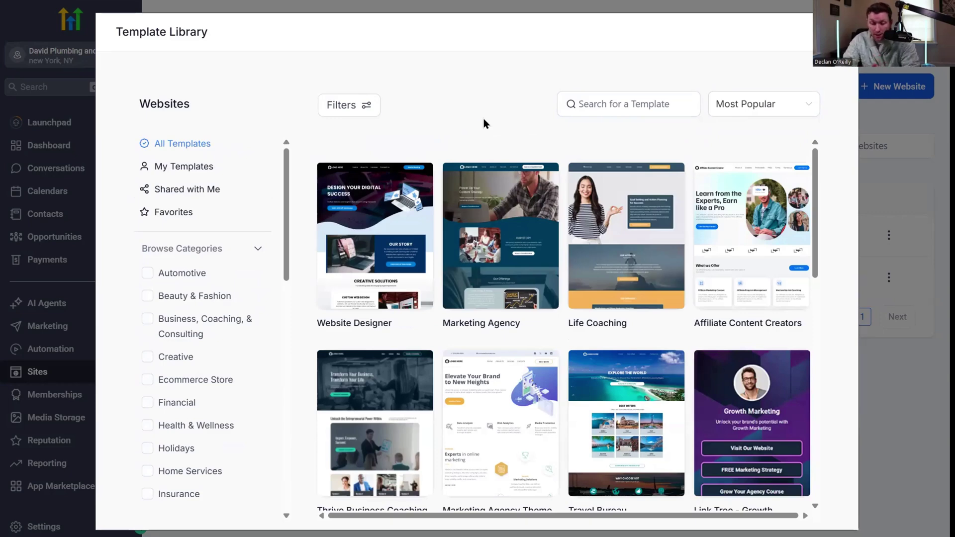
Preview the Link Tree - Growth template and return to the template library.
{"action": "mouse_move", "coordinate": [780, 403]}
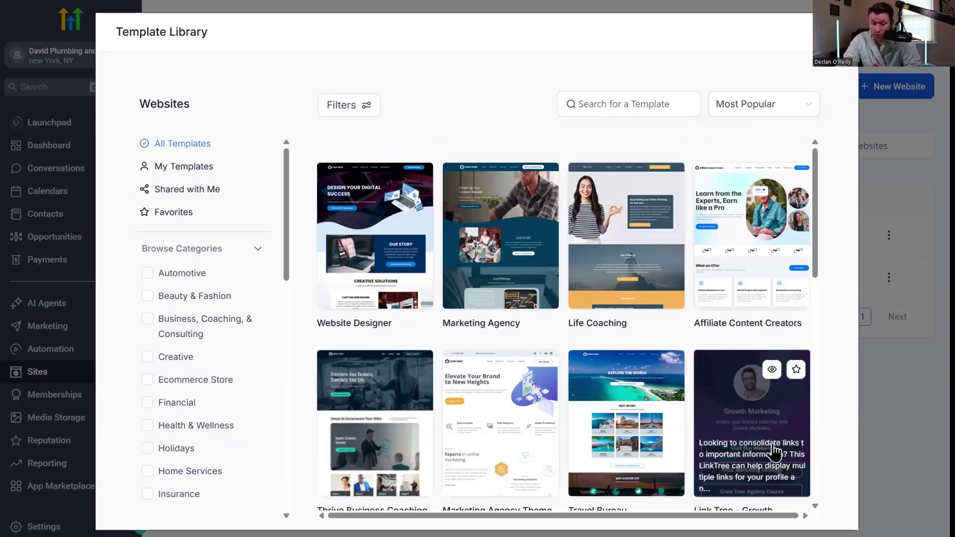
{"action": "left_click", "coordinate": [772, 370]}
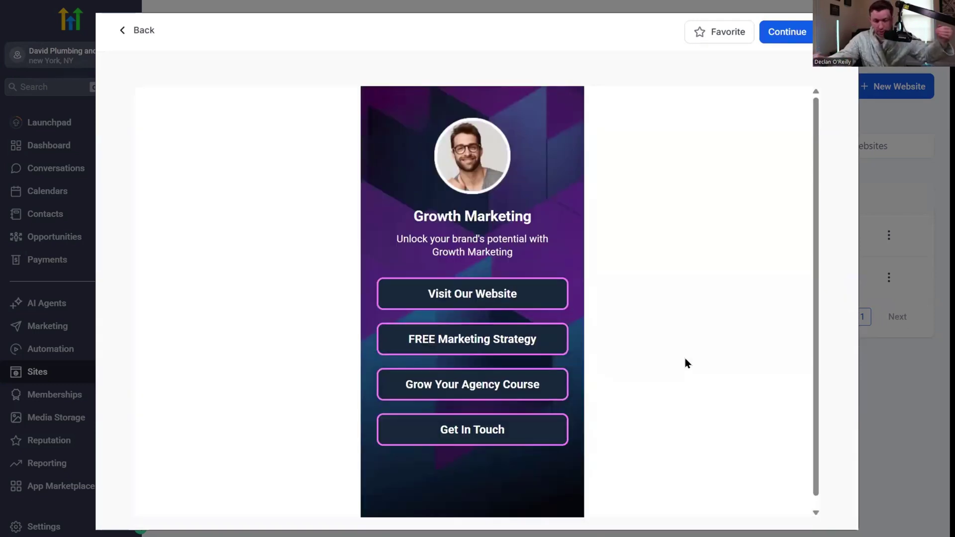
{"action": "scroll", "coordinate": [532, 302], "scroll_direction": "down", "scroll_amount": 1}
{"action": "scroll", "coordinate": [548, 318], "scroll_direction": "up", "scroll_amount": 1}
{"action": "scroll", "coordinate": [462, 278], "scroll_direction": "down", "scroll_amount": 1}
{"action": "scroll", "coordinate": [482, 289], "scroll_direction": "up", "scroll_amount": 1}
{"action": "key", "text": "Escape"}
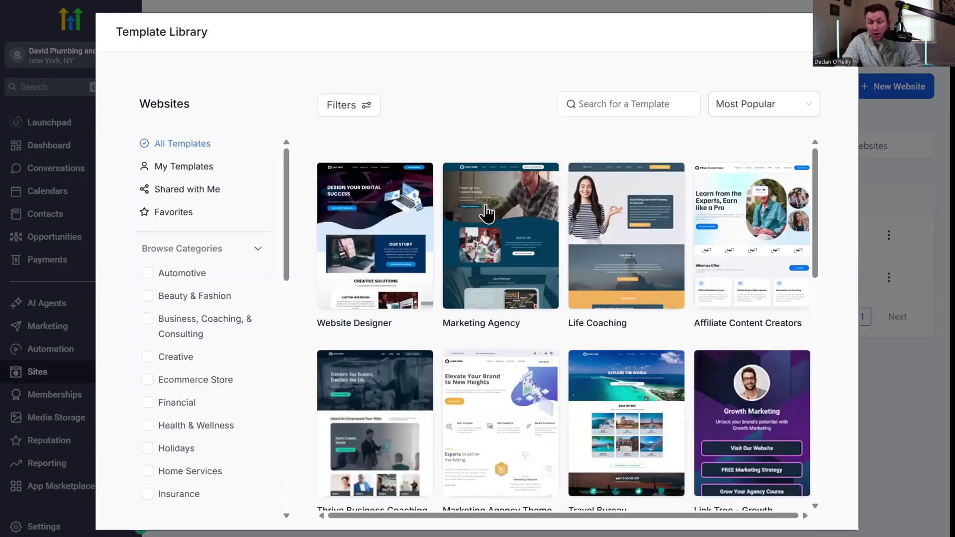
Preview the Website Designer template from end to end and continue with it to create the website.
{"action": "left_click", "coordinate": [395, 182]}
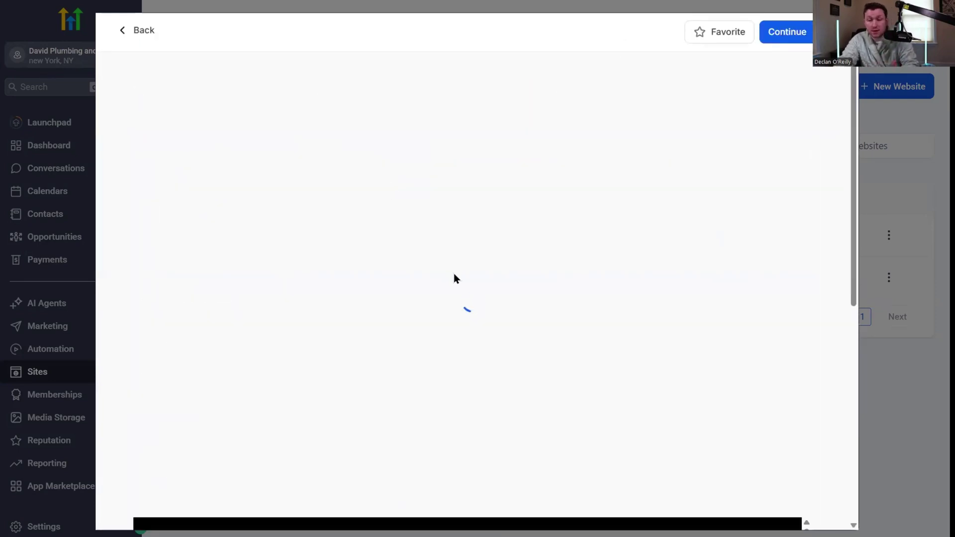
{"action": "scroll", "coordinate": [450, 308], "scroll_direction": "down", "scroll_amount": 20}
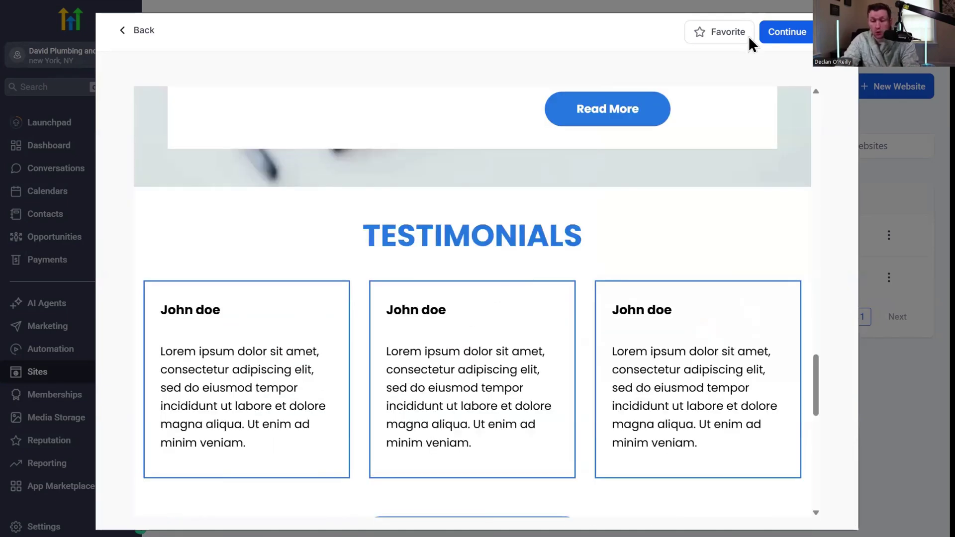
{"action": "scroll", "coordinate": [445, 330], "scroll_direction": "up", "scroll_amount": 10}
{"action": "scroll", "coordinate": [577, 229], "scroll_direction": "up", "scroll_amount": 8}
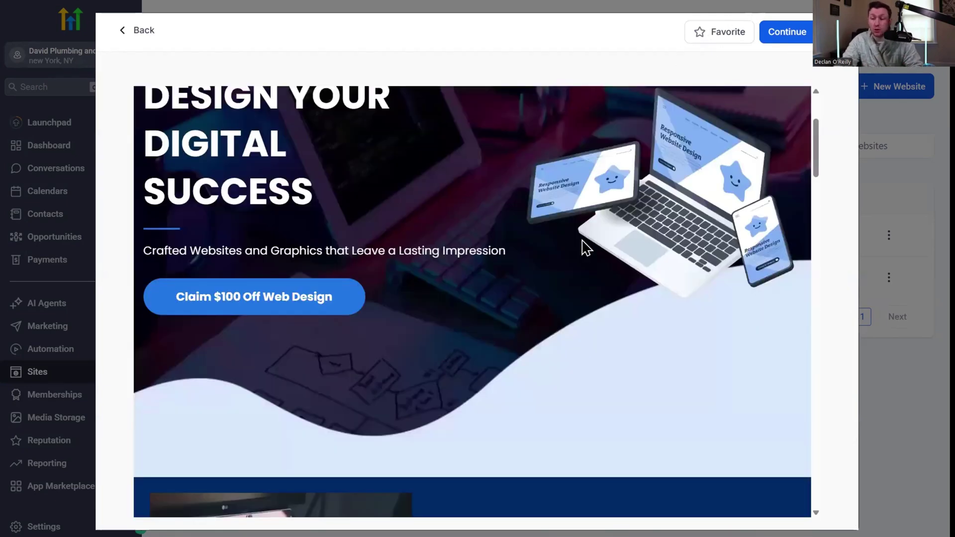
{"action": "scroll", "coordinate": [586, 247], "scroll_direction": "up", "scroll_amount": 3}
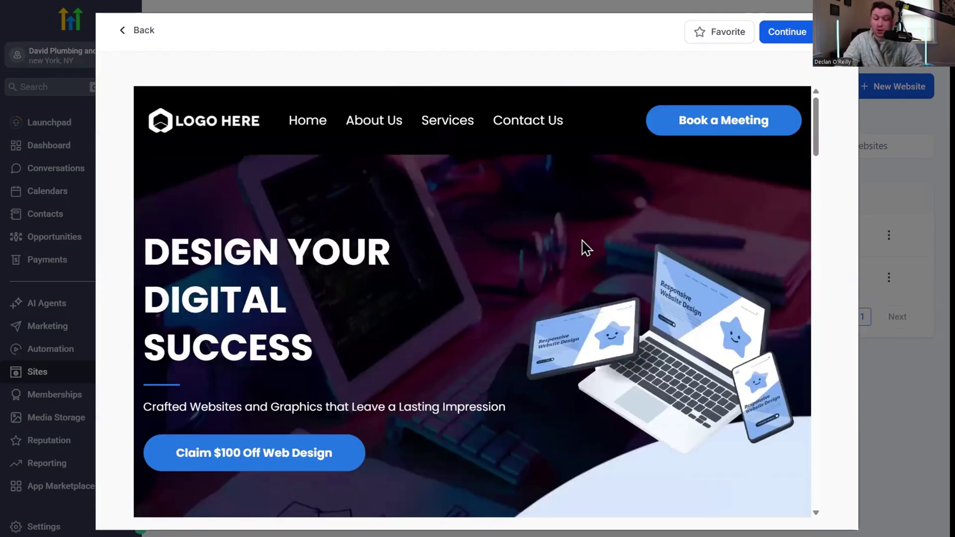
{"action": "left_click", "coordinate": [775, 33]}
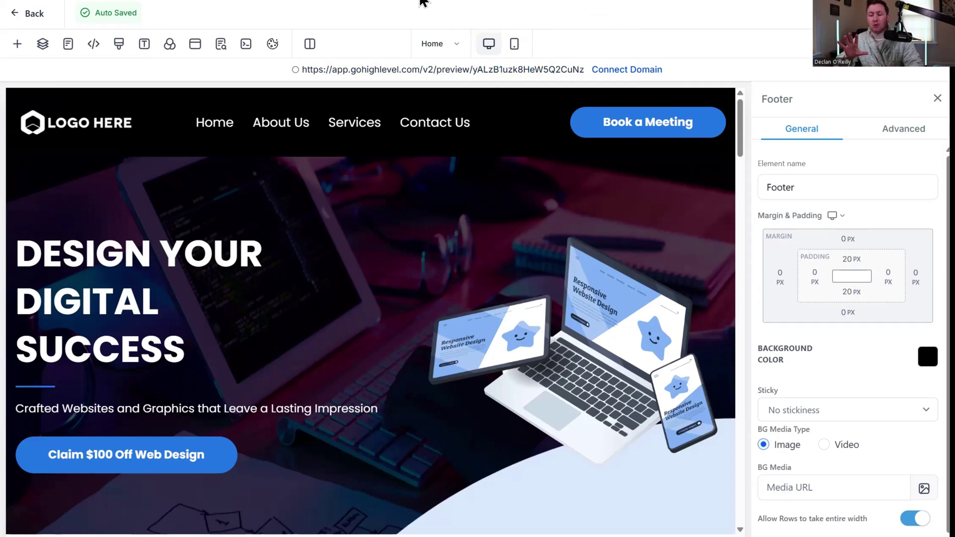
Browse the builder's element library and check the Home page in Mobile Mode before returning to the desktop view.
{"action": "left_click", "coordinate": [21, 47]}
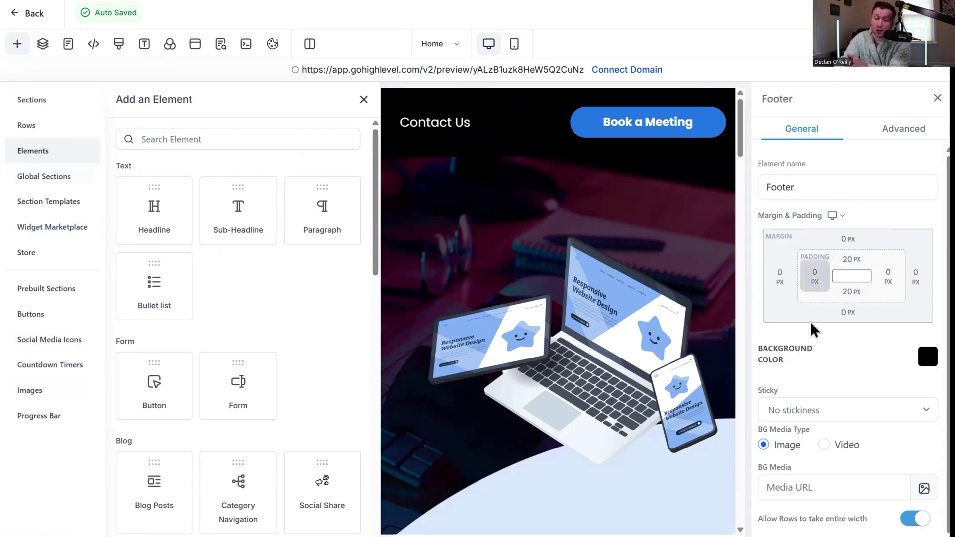
{"action": "scroll", "coordinate": [820, 337], "scroll_direction": "down", "scroll_amount": 1}
{"action": "scroll", "coordinate": [828, 354], "scroll_direction": "up", "scroll_amount": 1}
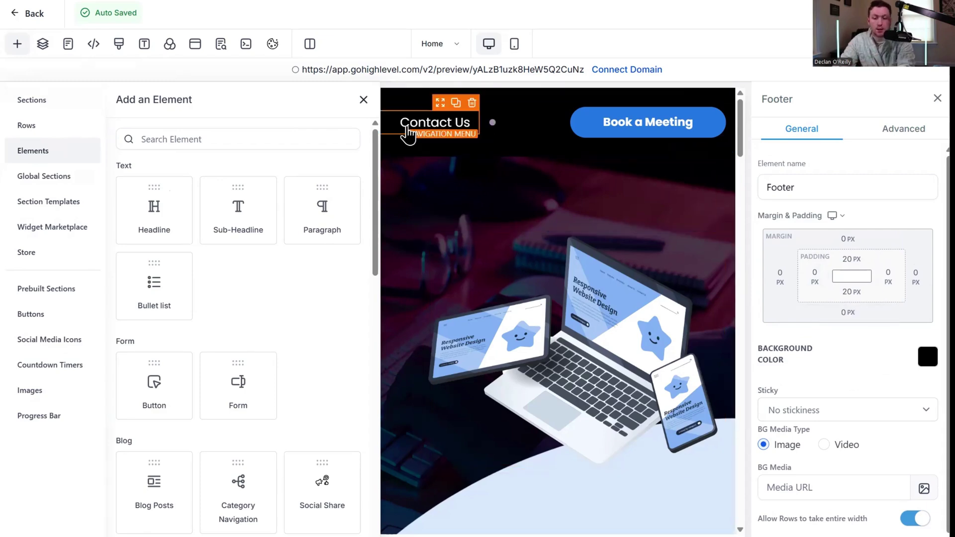
{"action": "left_click", "coordinate": [363, 100]}
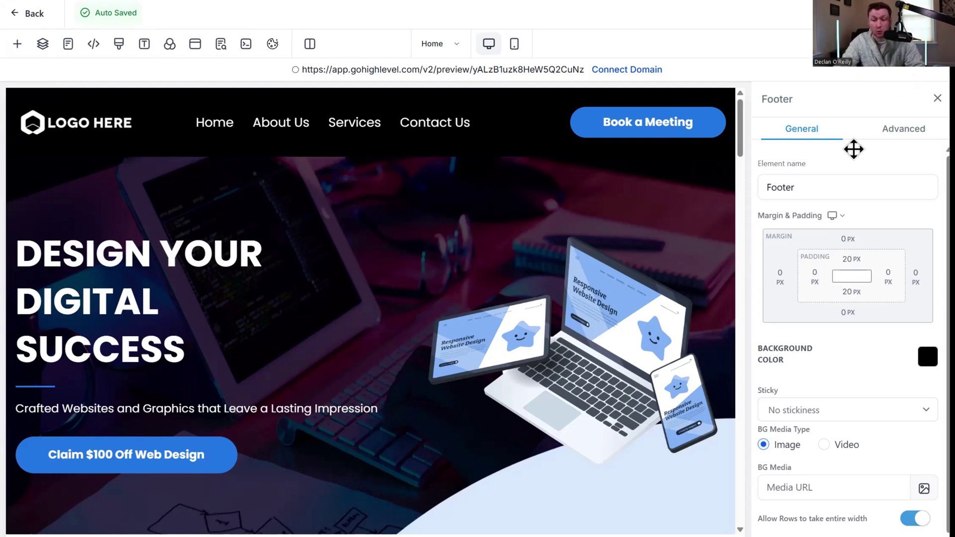
{"action": "left_click", "coordinate": [513, 45]}
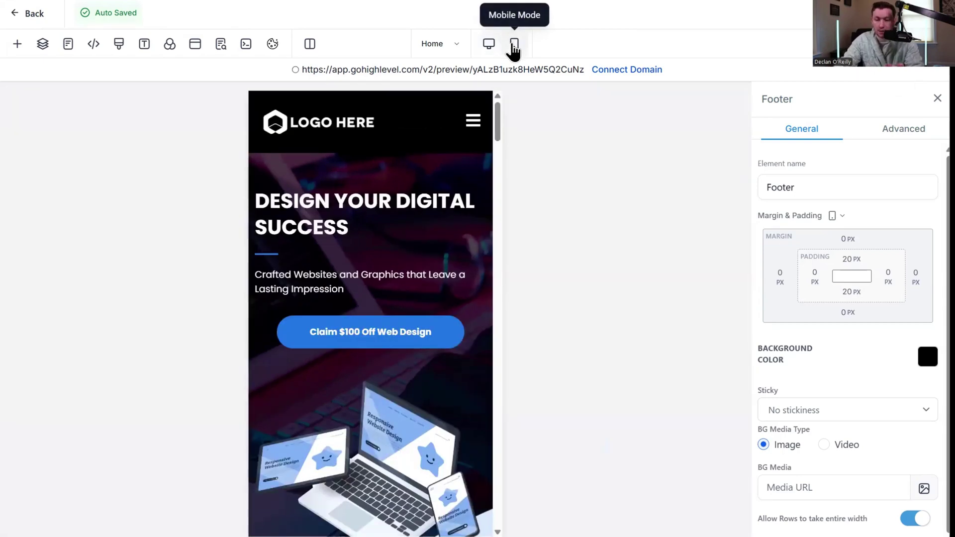
{"action": "left_click", "coordinate": [494, 47]}
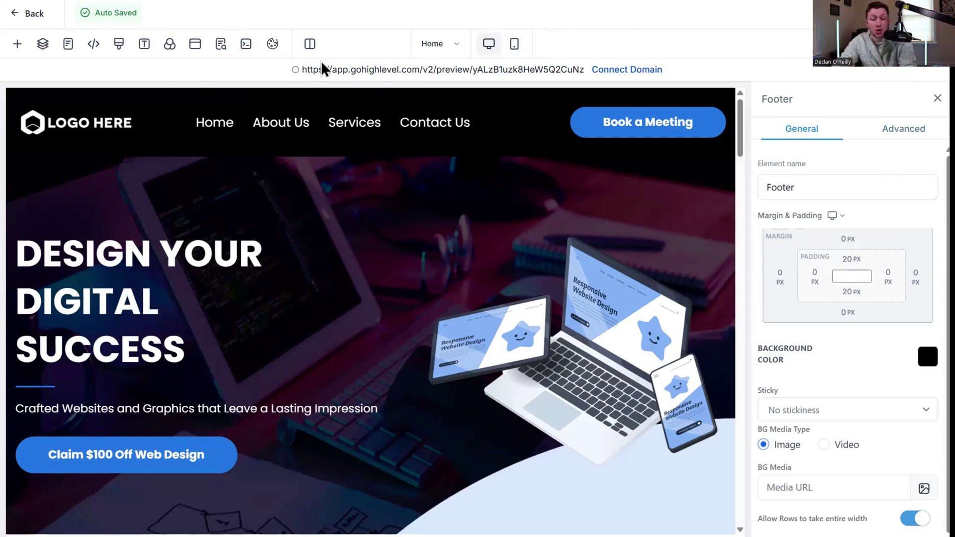
Look through the text, form and blog elements available for the Home page.
{"action": "left_click", "coordinate": [11, 47]}
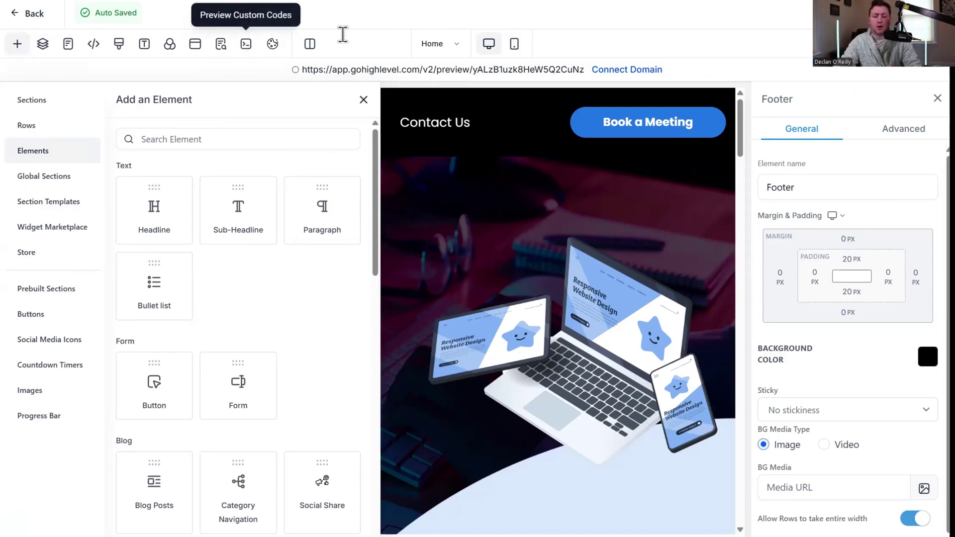
{"action": "scroll", "coordinate": [299, 261], "scroll_direction": "down", "scroll_amount": 10}
{"action": "scroll", "coordinate": [278, 274], "scroll_direction": "up", "scroll_amount": 10}
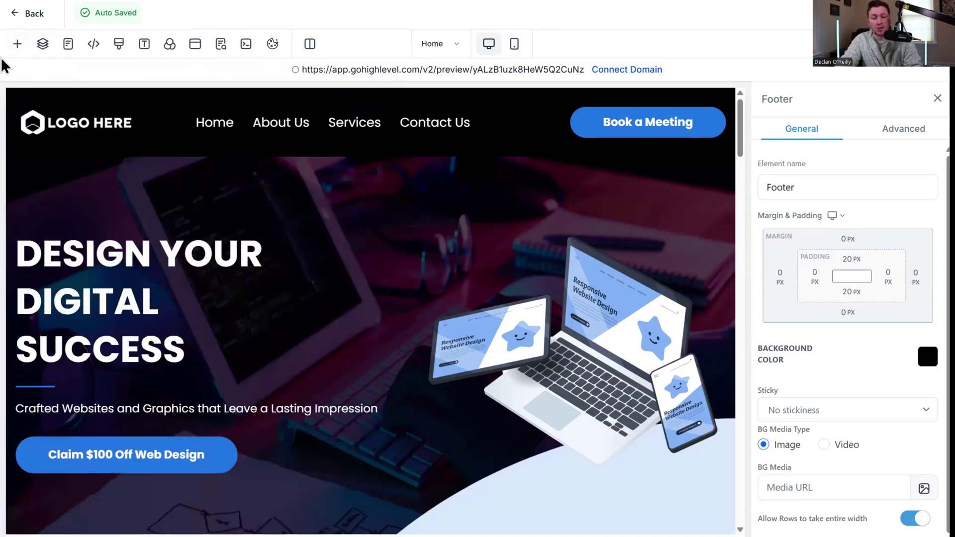
Add a Full Width section between the header and the "Design Your Digital Success" section.
{"action": "left_click", "coordinate": [16, 49]}
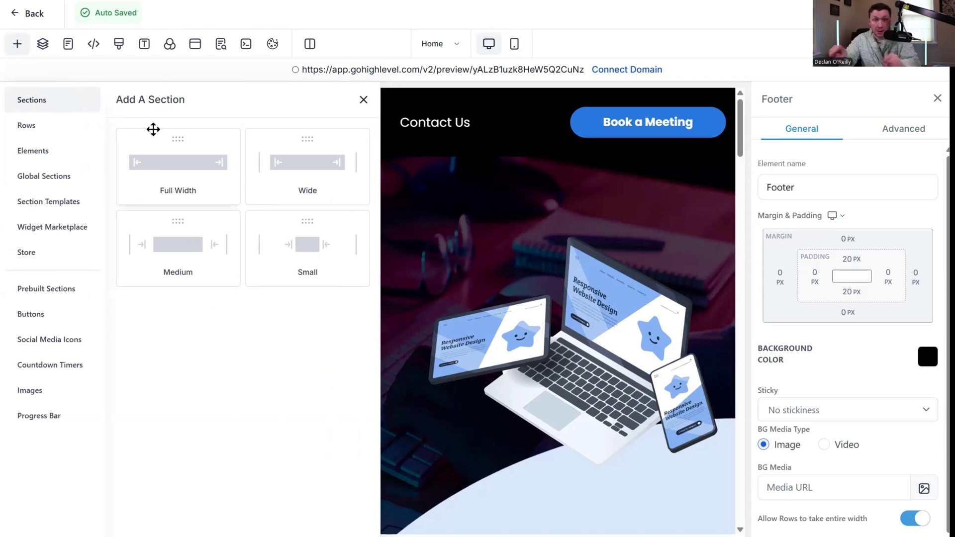
{"action": "left_click_drag", "start_coordinate": [179, 179], "coordinate": [462, 192]}
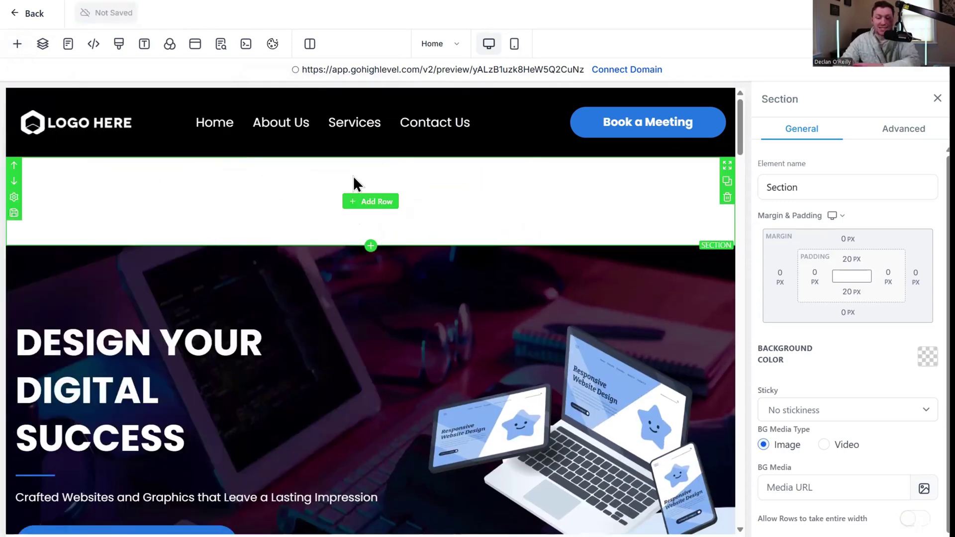
{"action": "scroll", "coordinate": [368, 229], "scroll_direction": "down", "scroll_amount": 4}
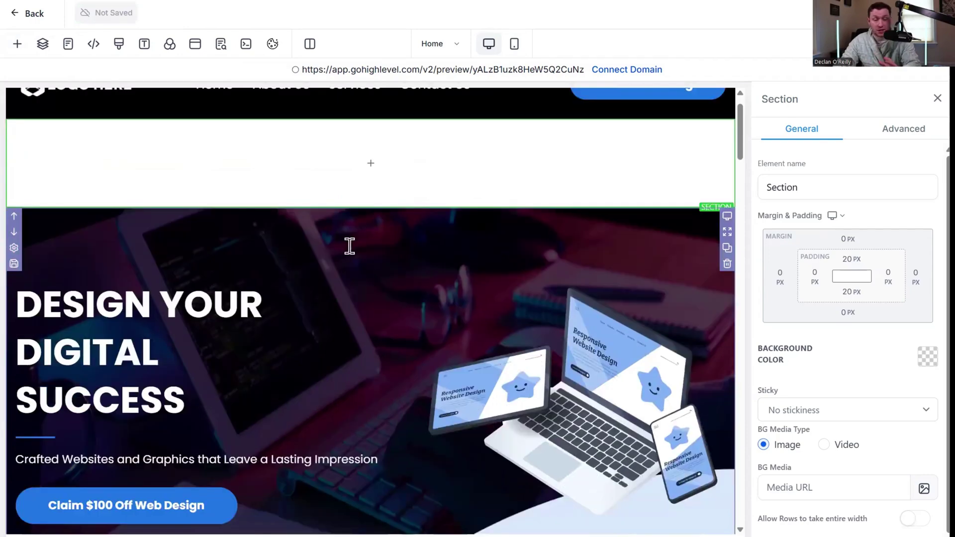
{"action": "scroll", "coordinate": [448, 199], "scroll_direction": "up", "scroll_amount": 4}
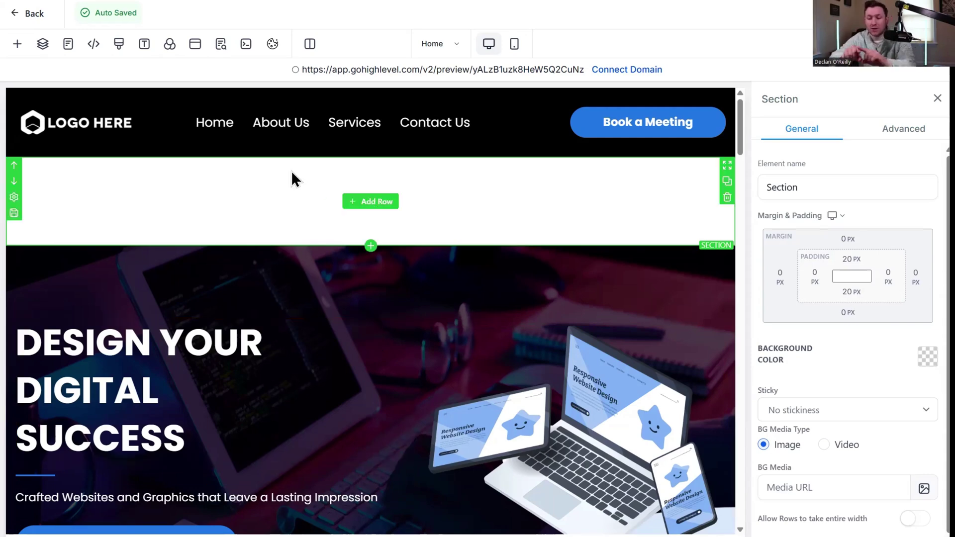
Compare the available section widths and the row layouts from 1 to 6 columns.
{"action": "left_click", "coordinate": [17, 43]}
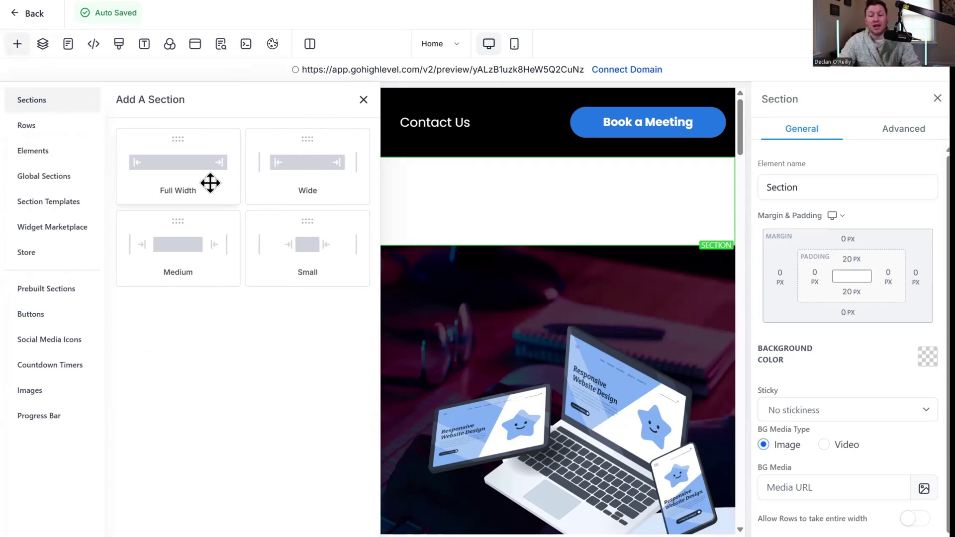
{"action": "left_click_drag", "start_coordinate": [198, 177], "coordinate": [258, 183]}
{"action": "left_click", "coordinate": [371, 246]}
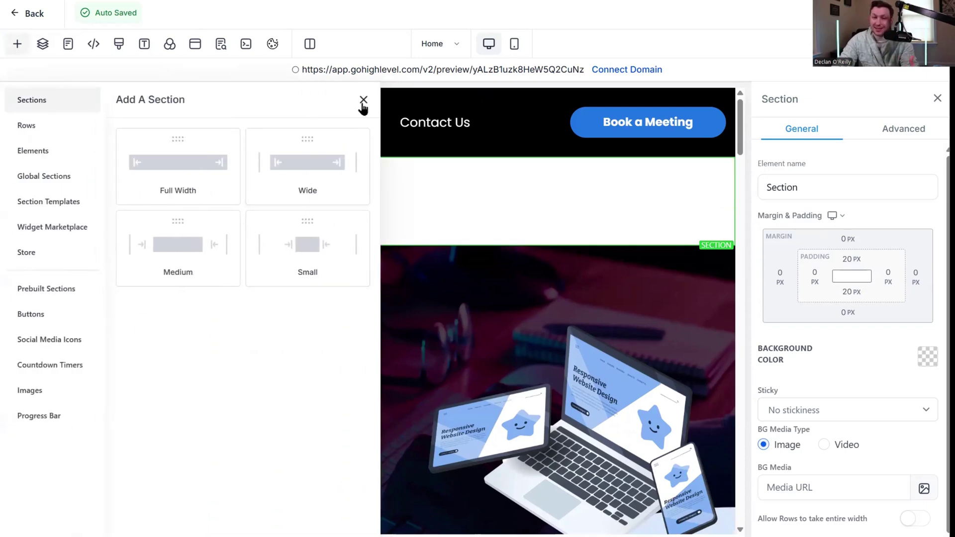
{"action": "left_click", "coordinate": [49, 125]}
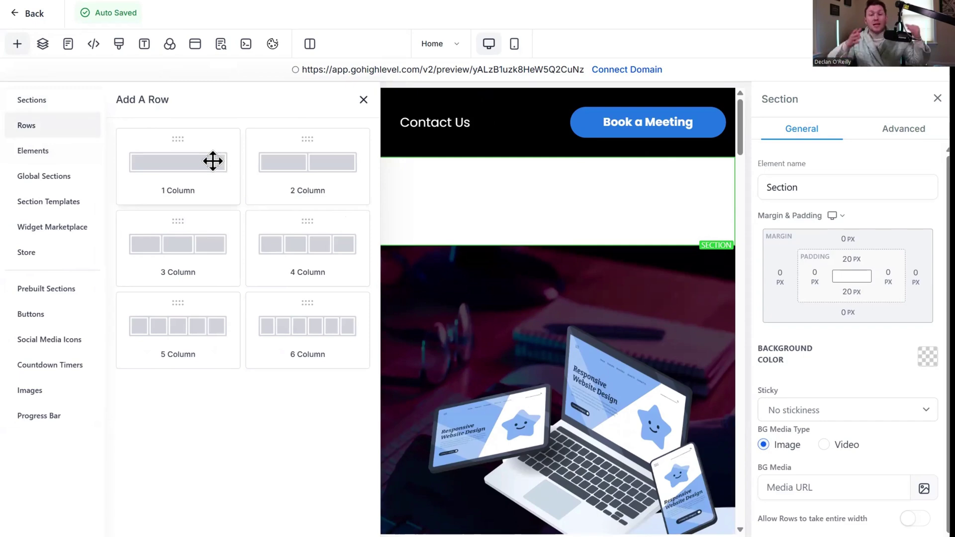
{"action": "left_click", "coordinate": [363, 101]}
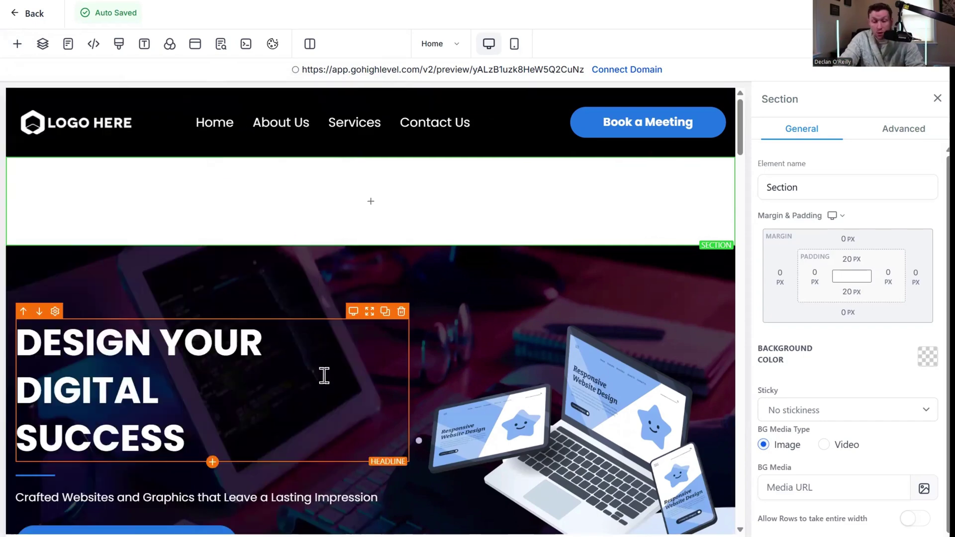
Add a 3 Column row to the empty section below the header and review it against the rest of the page.
{"action": "left_click", "coordinate": [322, 320]}
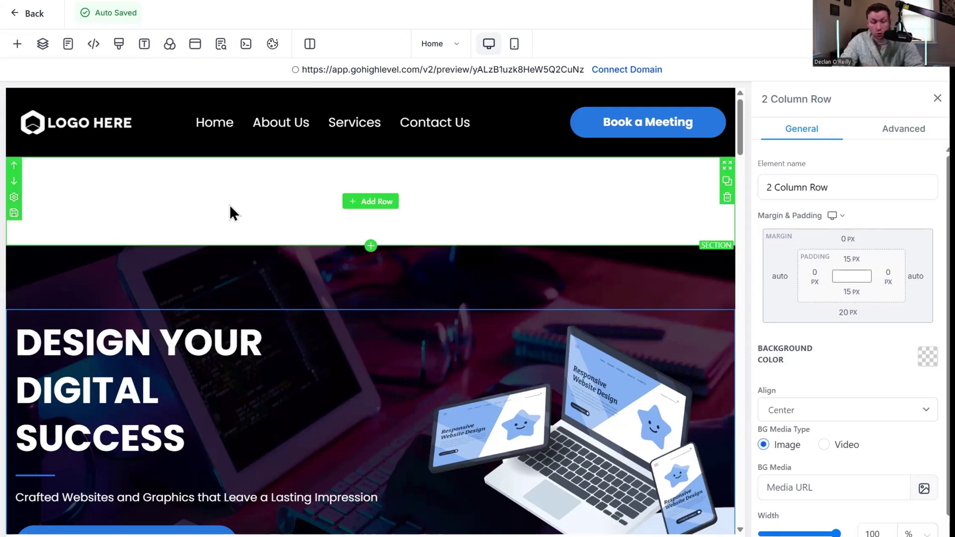
{"action": "left_click", "coordinate": [370, 201]}
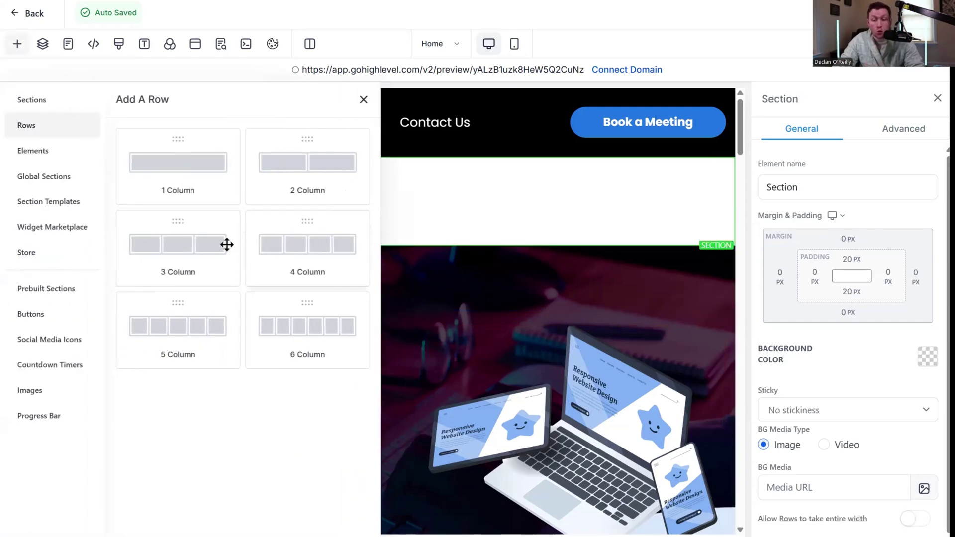
{"action": "left_click", "coordinate": [193, 256]}
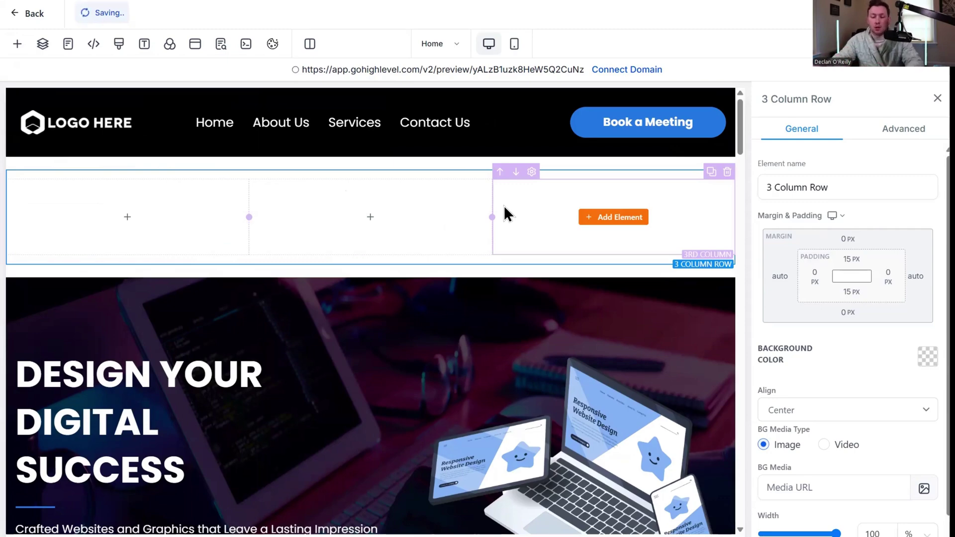
{"action": "scroll", "coordinate": [518, 329], "scroll_direction": "down", "scroll_amount": 5}
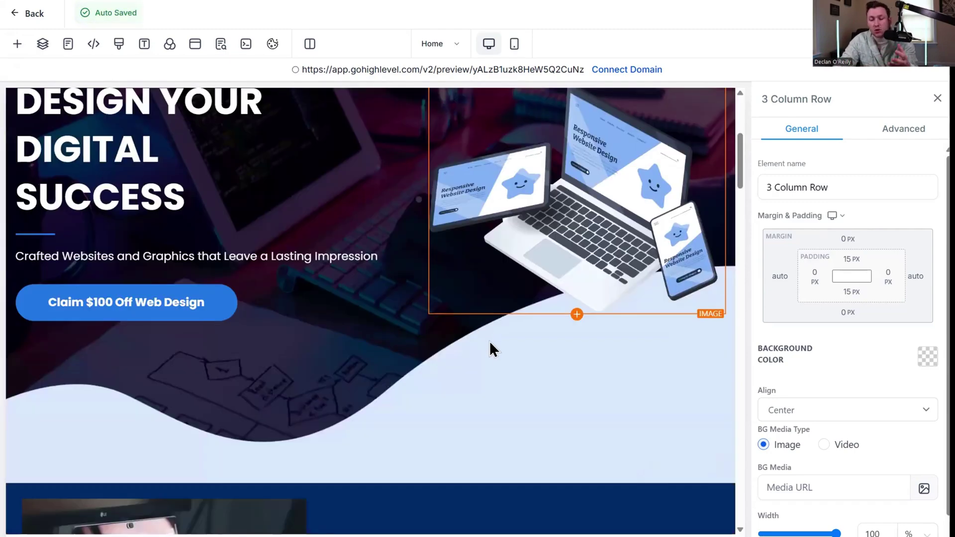
{"action": "scroll", "coordinate": [493, 343], "scroll_direction": "down", "scroll_amount": 10}
{"action": "scroll", "coordinate": [500, 368], "scroll_direction": "up", "scroll_amount": 15}
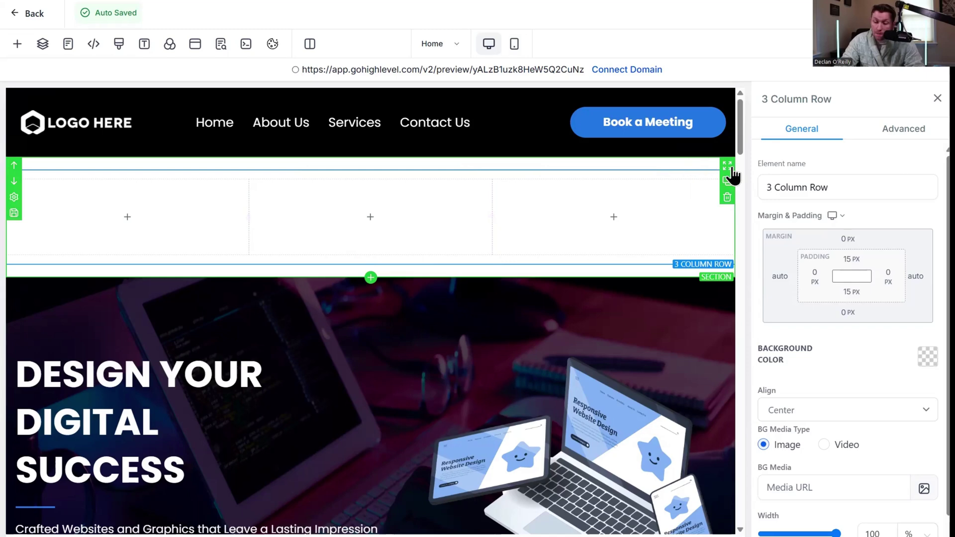
Delete the three-column section, the "Design Your Digital Success" section and the "Our Story" text column.
{"action": "left_click_drag", "start_coordinate": [727, 180], "coordinate": [728, 193]}
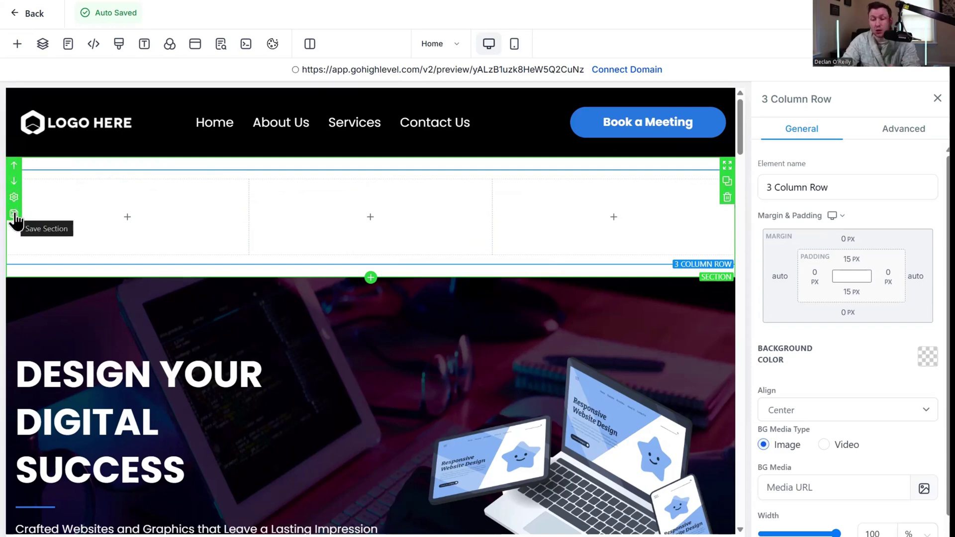
{"action": "left_click", "coordinate": [727, 198]}
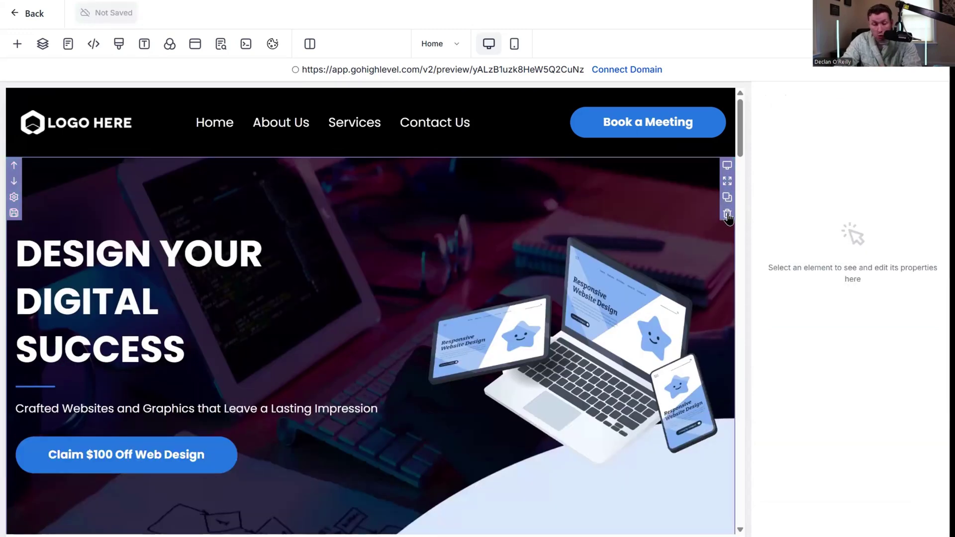
{"action": "left_click", "coordinate": [727, 214]}
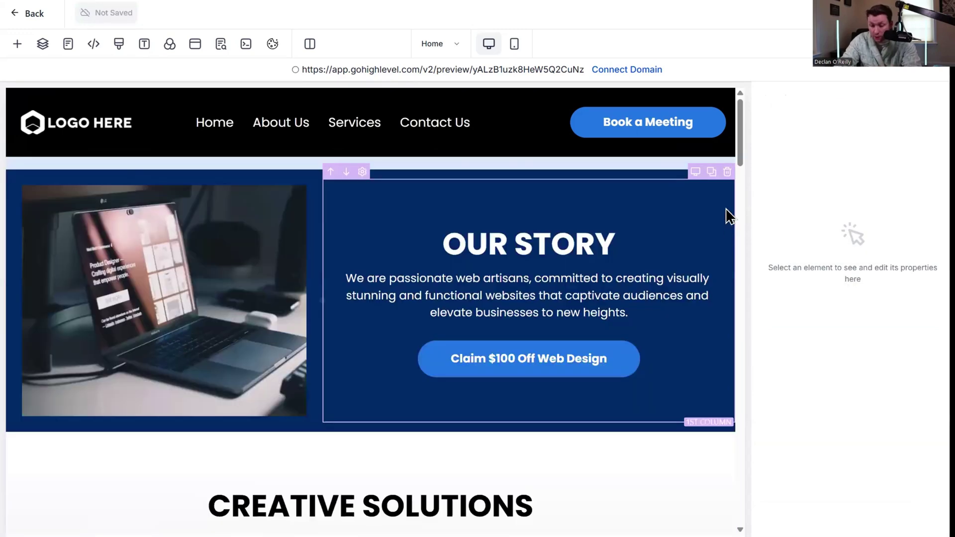
{"action": "left_click", "coordinate": [727, 172]}
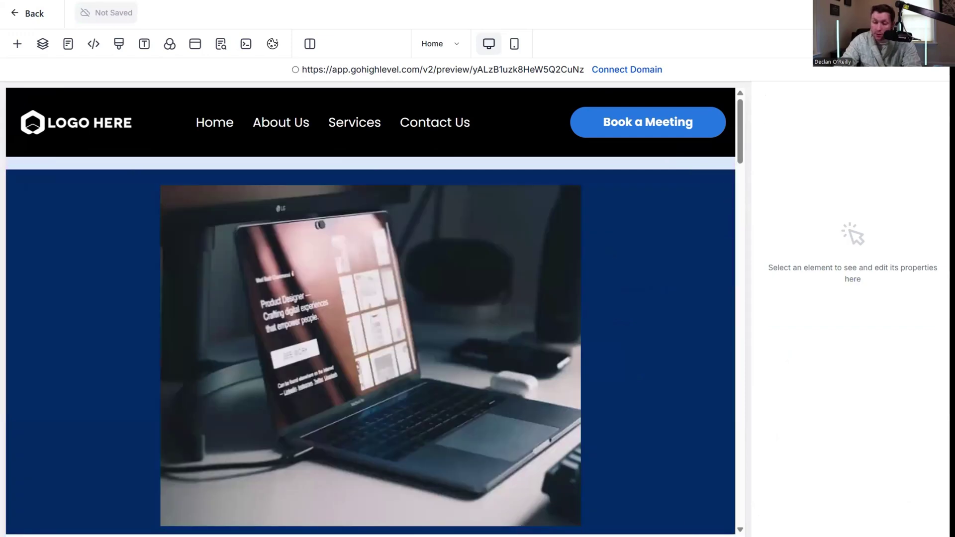
Undo the recent deletions to restore the "Design Your Digital Success" section and the "Our Story" text column.
{"action": "left_click", "coordinate": [870, 45]}
{"action": "left_click", "coordinate": [870, 45]}
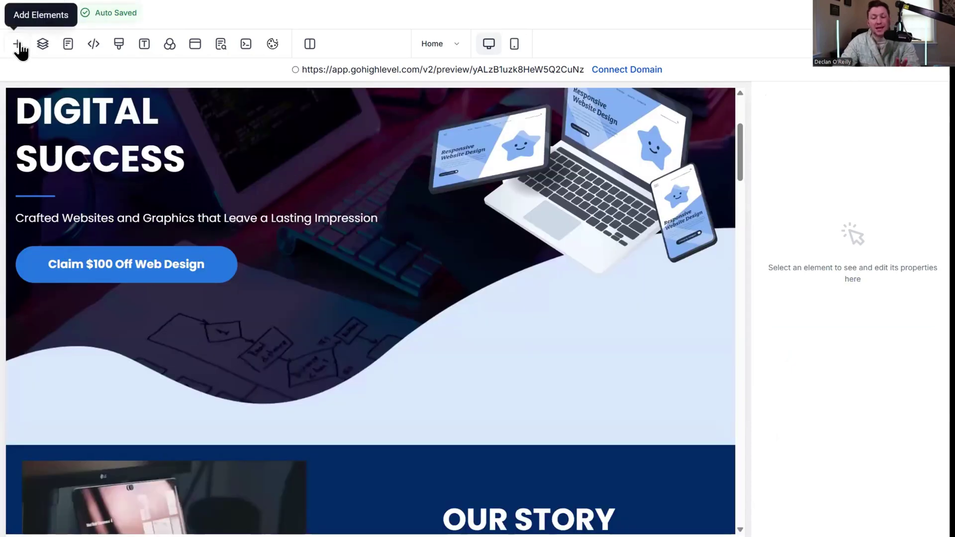
Examine the row layouts and the full range of page elements, from text, form, blog and media to order elements.
{"action": "left_click", "coordinate": [17, 44]}
{"action": "left_click", "coordinate": [52, 102]}
{"action": "left_click", "coordinate": [43, 126]}
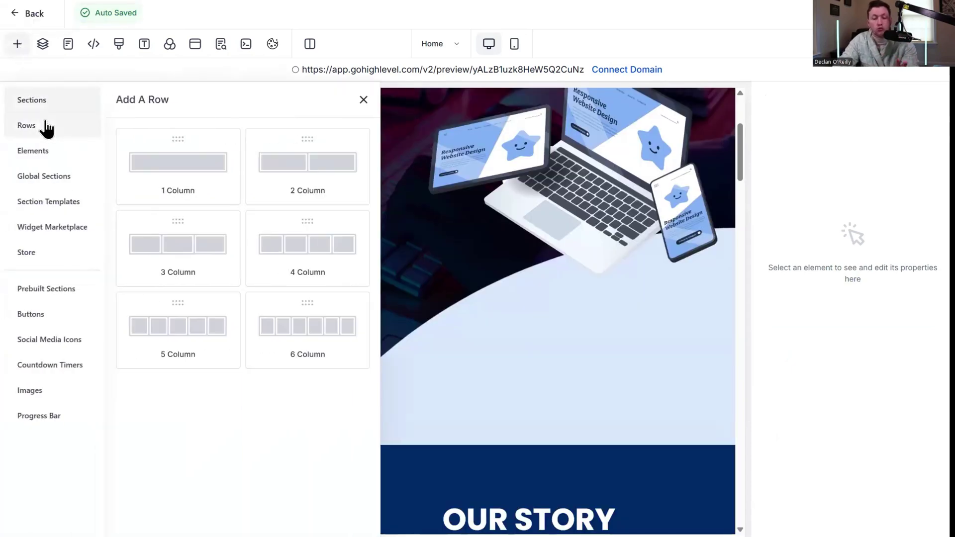
{"action": "left_click", "coordinate": [37, 148]}
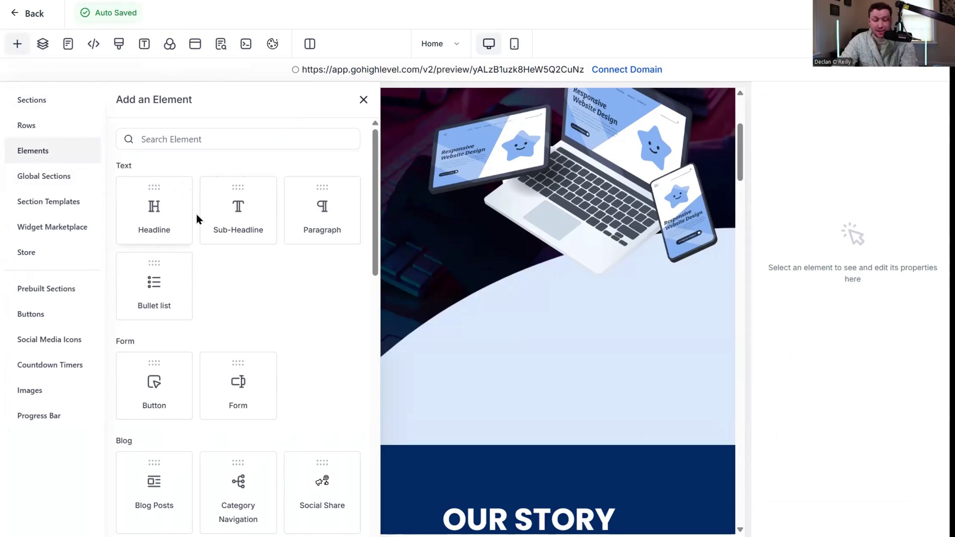
{"action": "scroll", "coordinate": [197, 224], "scroll_direction": "down", "scroll_amount": 4}
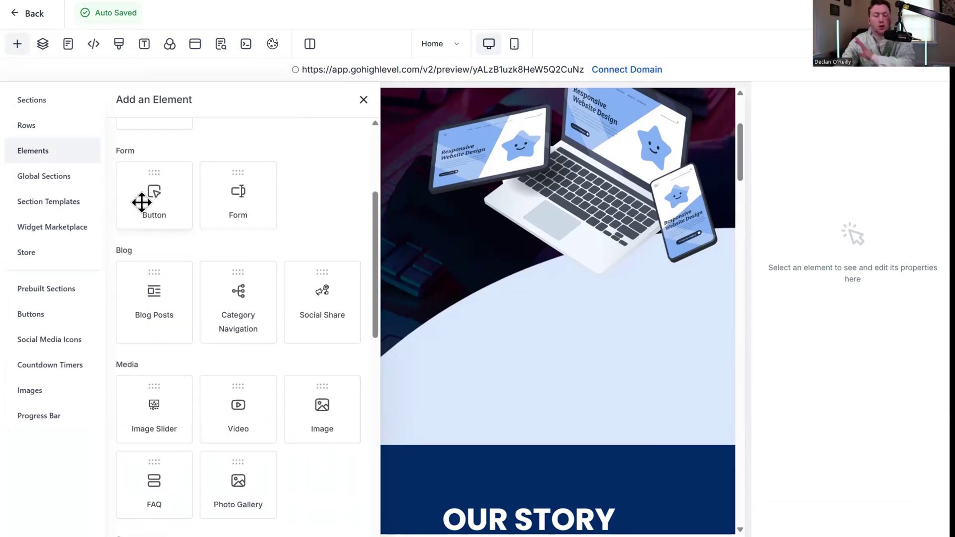
{"action": "scroll", "coordinate": [144, 205], "scroll_direction": "down", "scroll_amount": 4}
{"action": "scroll", "coordinate": [149, 210], "scroll_direction": "up", "scroll_amount": 4}
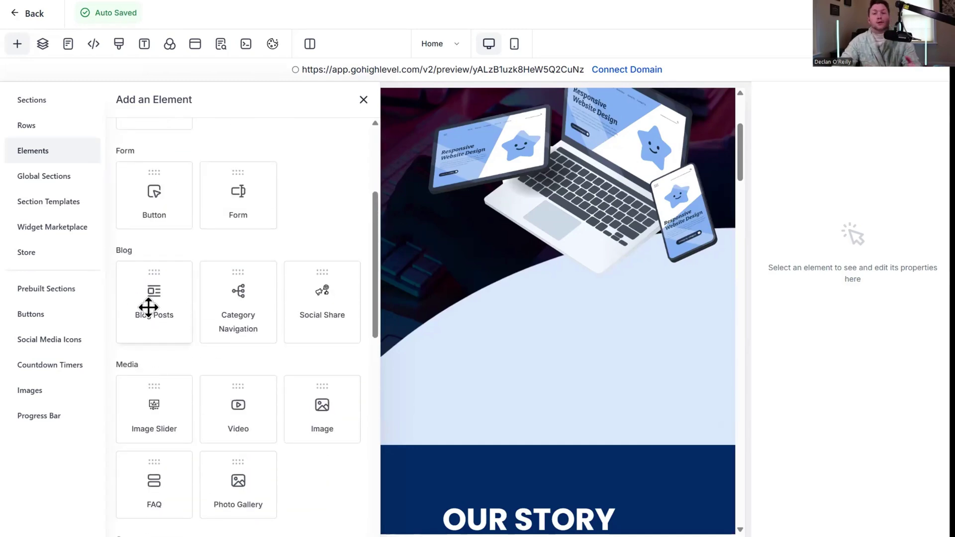
{"action": "scroll", "coordinate": [182, 322], "scroll_direction": "down", "scroll_amount": 4}
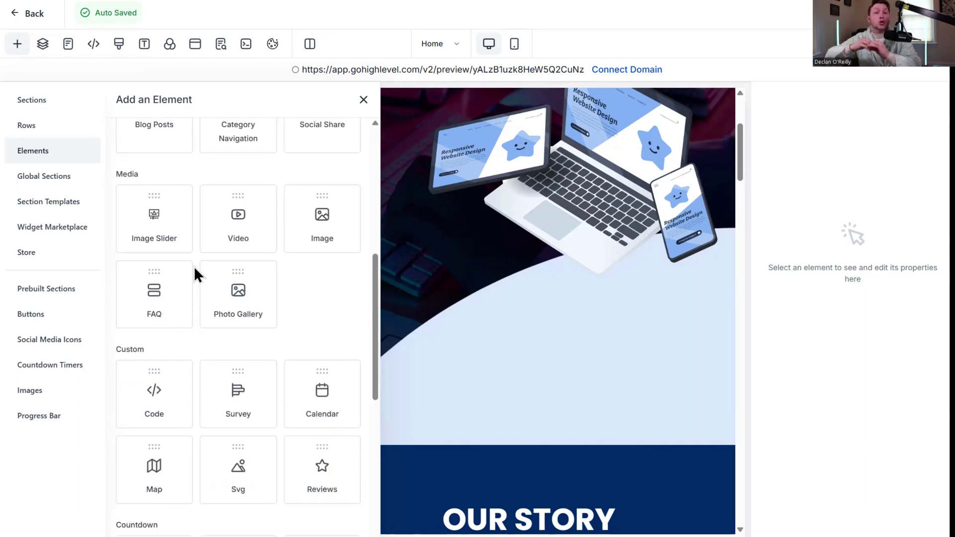
{"action": "scroll", "coordinate": [273, 237], "scroll_direction": "down", "scroll_amount": 4}
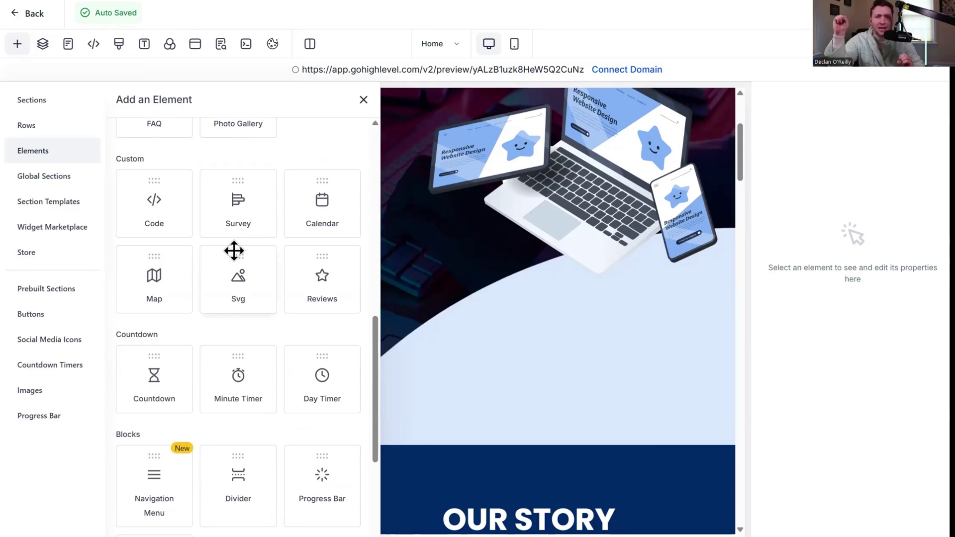
{"action": "scroll", "coordinate": [277, 228], "scroll_direction": "down", "scroll_amount": 4}
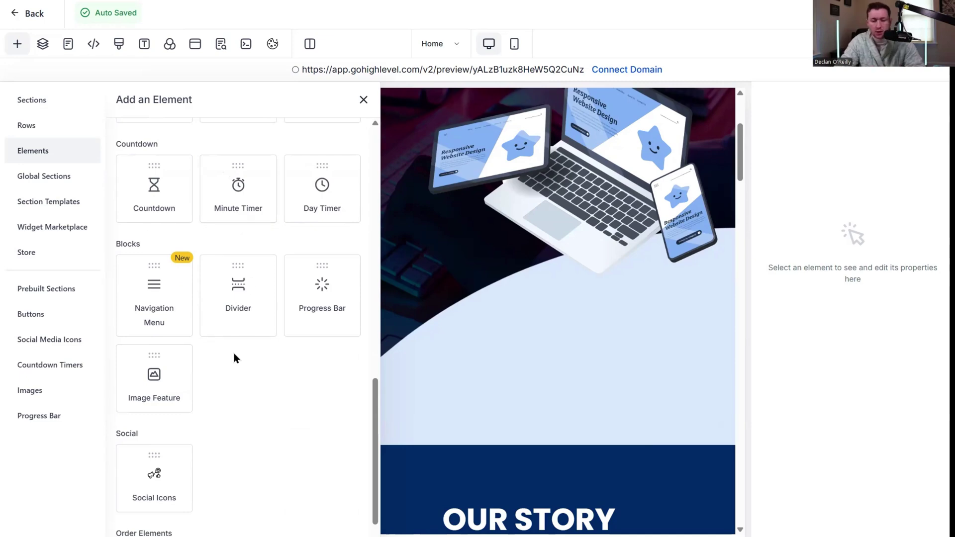
{"action": "scroll", "coordinate": [234, 358], "scroll_direction": "down", "scroll_amount": 2}
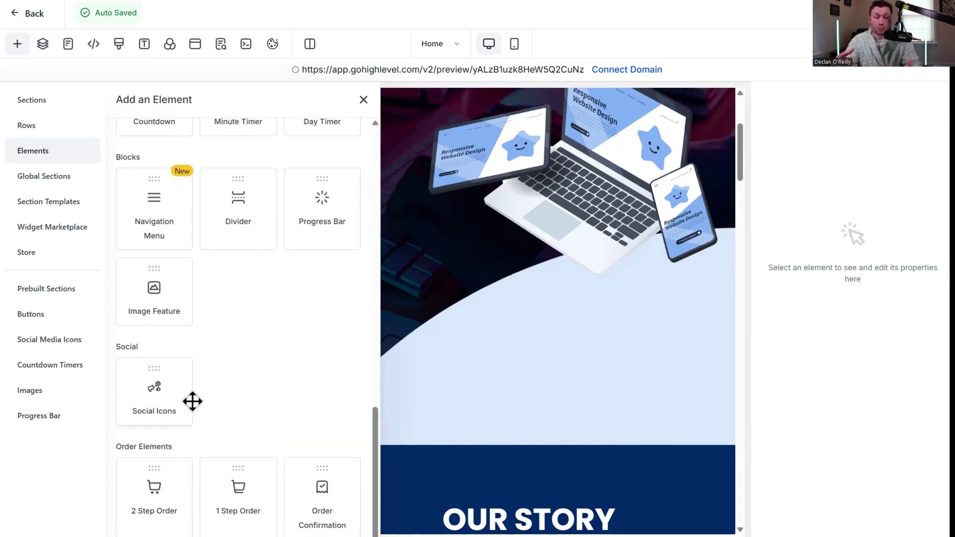
{"action": "scroll", "coordinate": [269, 370], "scroll_direction": "up", "scroll_amount": 10}
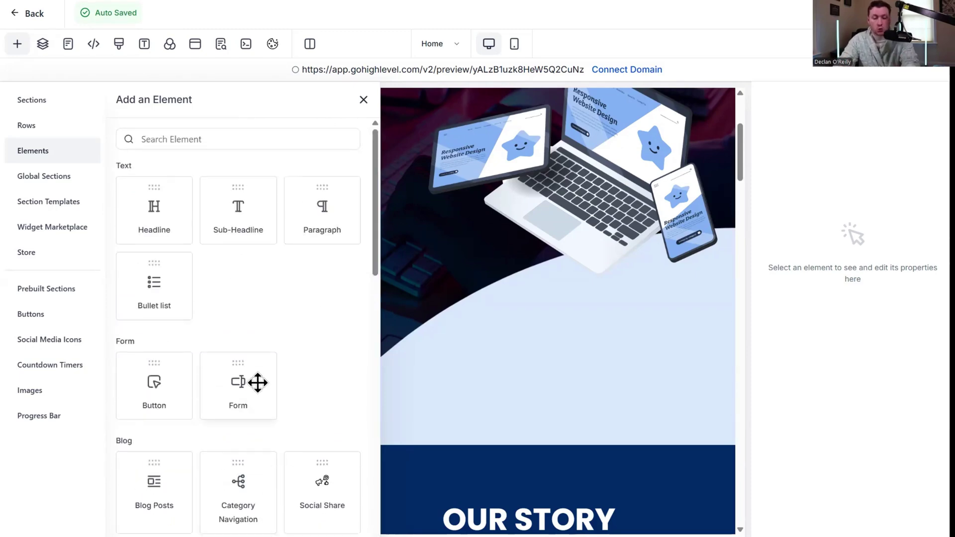
{"action": "scroll", "coordinate": [242, 303], "scroll_direction": "down", "scroll_amount": 10}
{"action": "scroll", "coordinate": [267, 388], "scroll_direction": "up", "scroll_amount": 10}
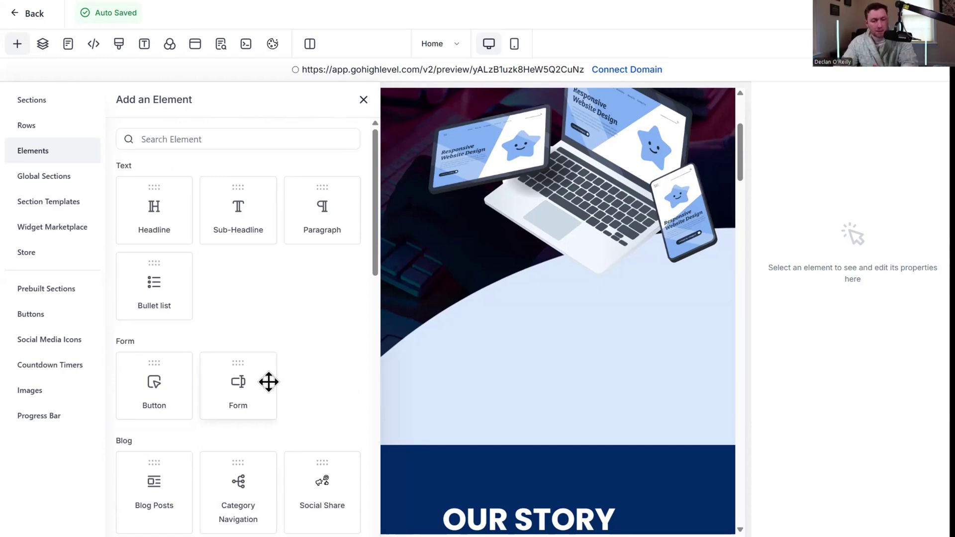
{"action": "scroll", "coordinate": [279, 276], "scroll_direction": "down", "scroll_amount": 10}
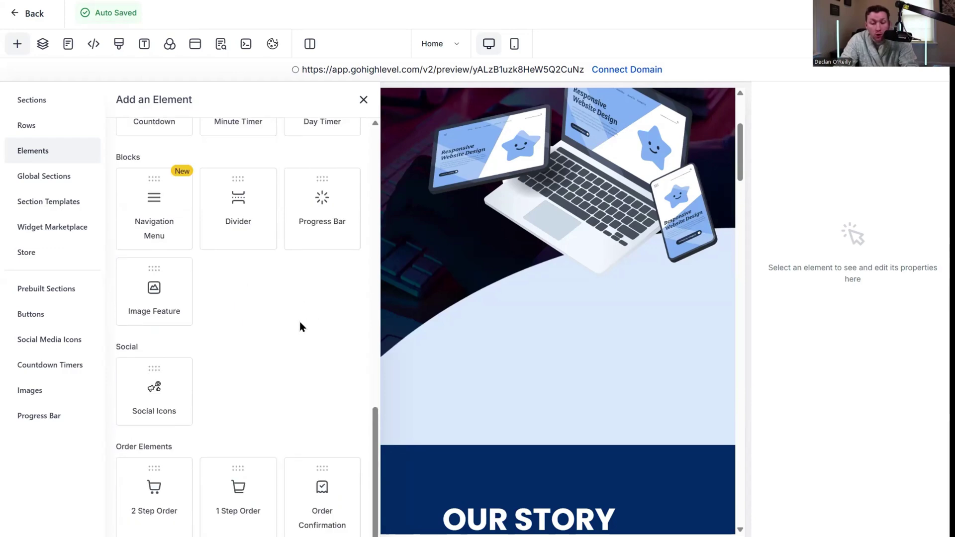
{"action": "scroll", "coordinate": [209, 279], "scroll_direction": "up", "scroll_amount": 4}
{"action": "scroll", "coordinate": [273, 385], "scroll_direction": "up", "scroll_amount": 8}
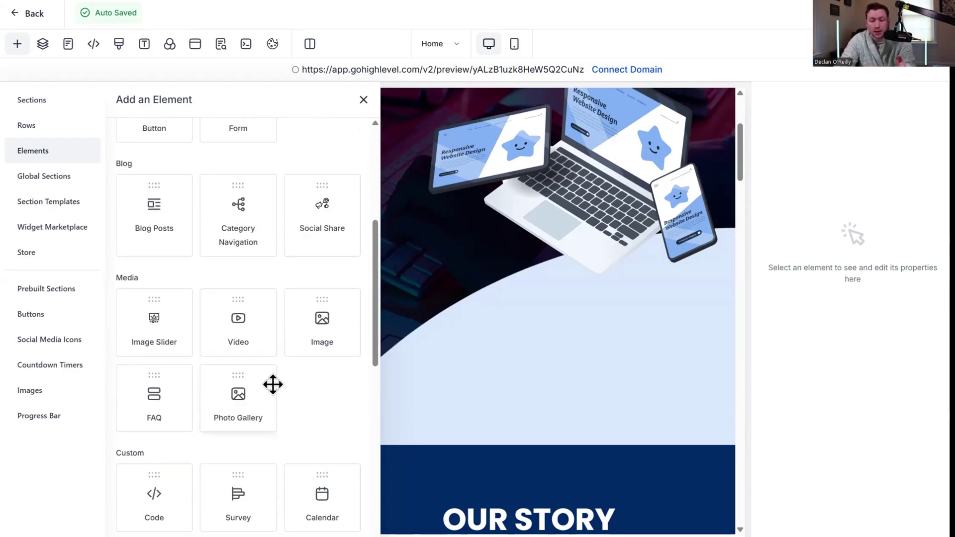
Try a Category Navigation element below the laptop image in the hero section and delete it.
{"action": "left_click_drag", "start_coordinate": [243, 219], "coordinate": [475, 251]}
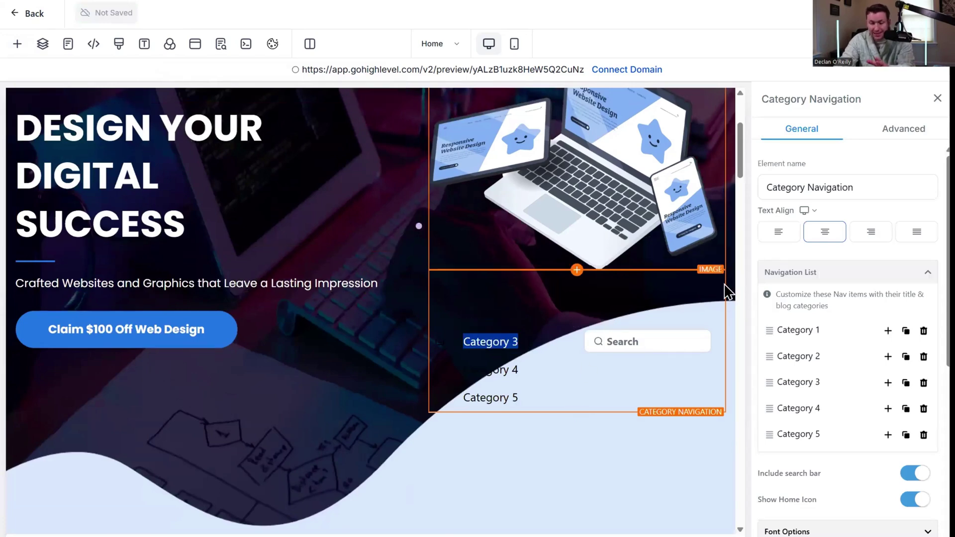
{"action": "left_click", "coordinate": [718, 262]}
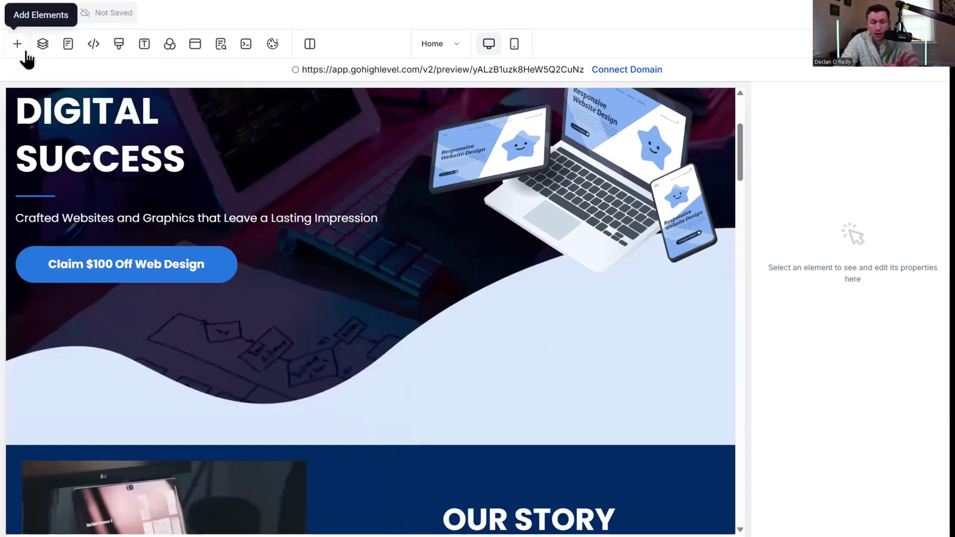
Add a Headline element above the "Claim $100 Off Web Design" button and dismiss the Global Section Change prompts.
{"action": "left_click", "coordinate": [18, 47]}
{"action": "left_click", "coordinate": [622, 223]}
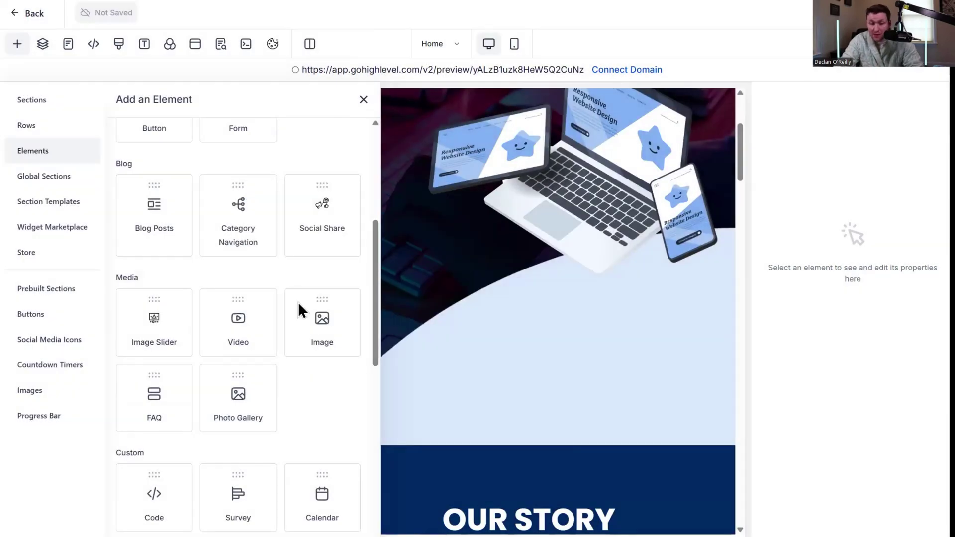
{"action": "scroll", "coordinate": [298, 298], "scroll_direction": "up", "scroll_amount": 5}
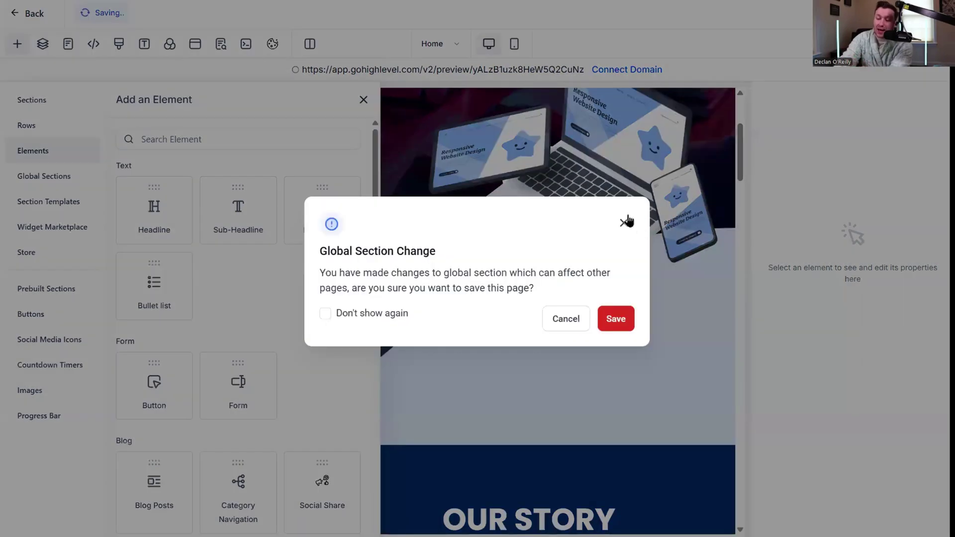
{"action": "left_click", "coordinate": [623, 221]}
{"action": "left_click_drag", "start_coordinate": [165, 219], "coordinate": [410, 260]}
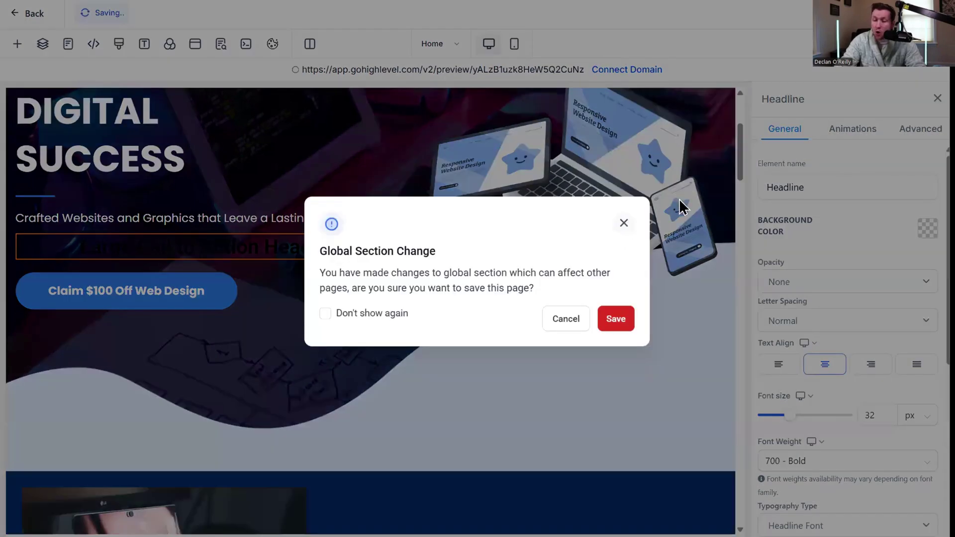
{"action": "left_click", "coordinate": [679, 199]}
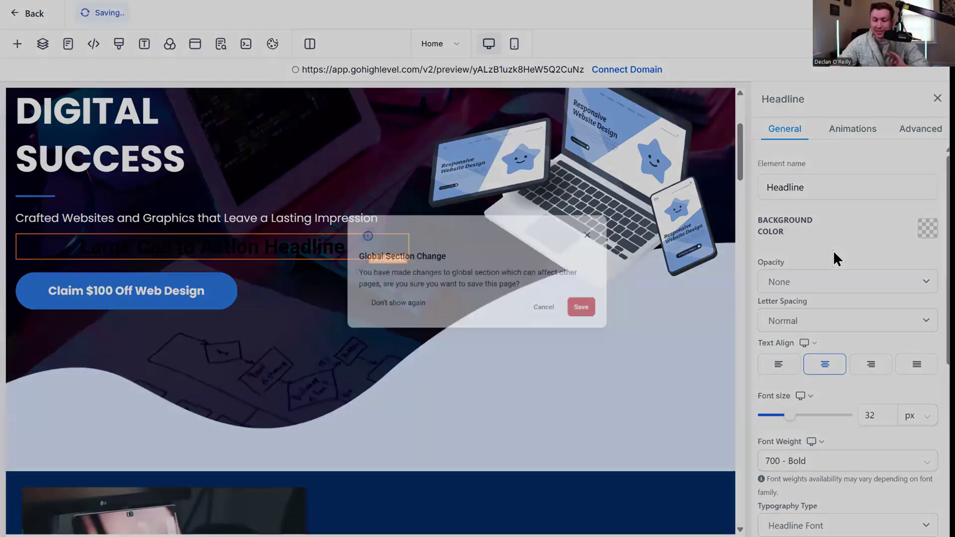
Give the new headline a Malibu background color with Light Fade opacity.
{"action": "left_click", "coordinate": [862, 265]}
{"action": "double_click", "coordinate": [853, 195]}
{"action": "left_click", "coordinate": [928, 228]}
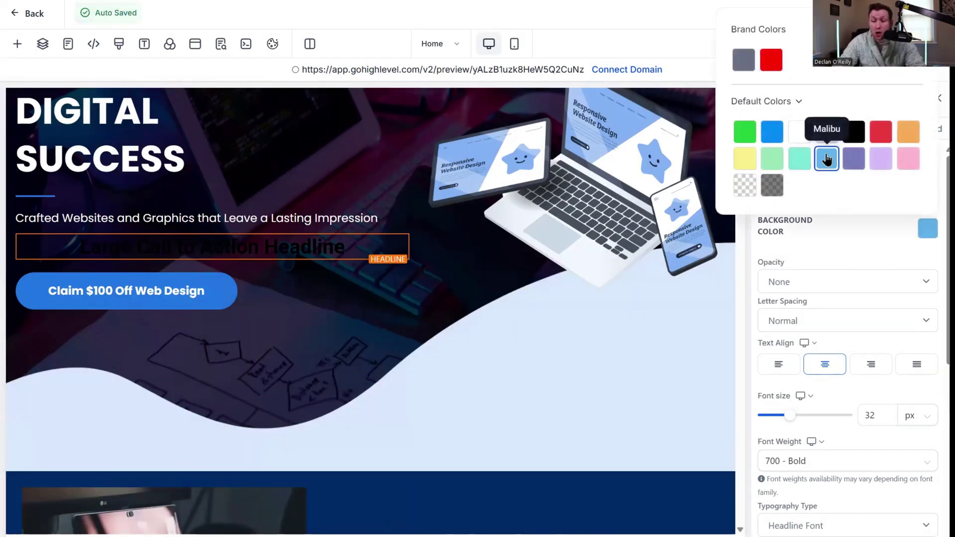
{"action": "left_click", "coordinate": [826, 158]}
{"action": "left_click", "coordinate": [796, 282]}
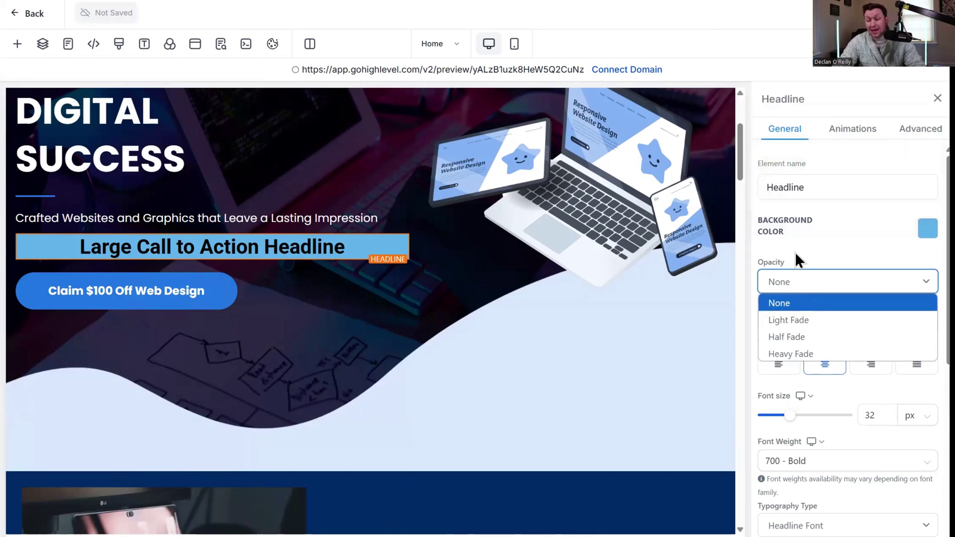
{"action": "left_click", "coordinate": [815, 321]}
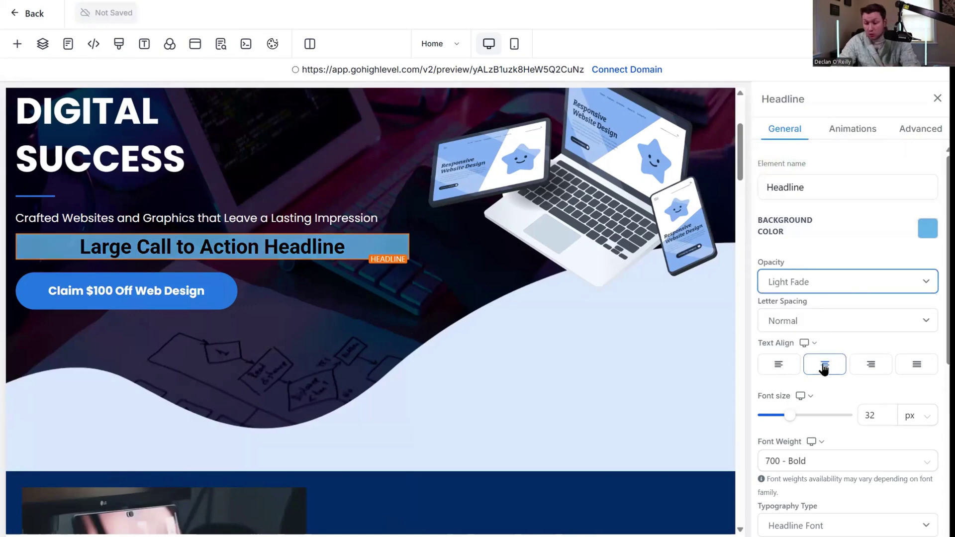
Right-align the headline after trying left and center, and set its font size to 84 px, then reduce it to 17 px.
{"action": "left_click", "coordinate": [779, 365]}
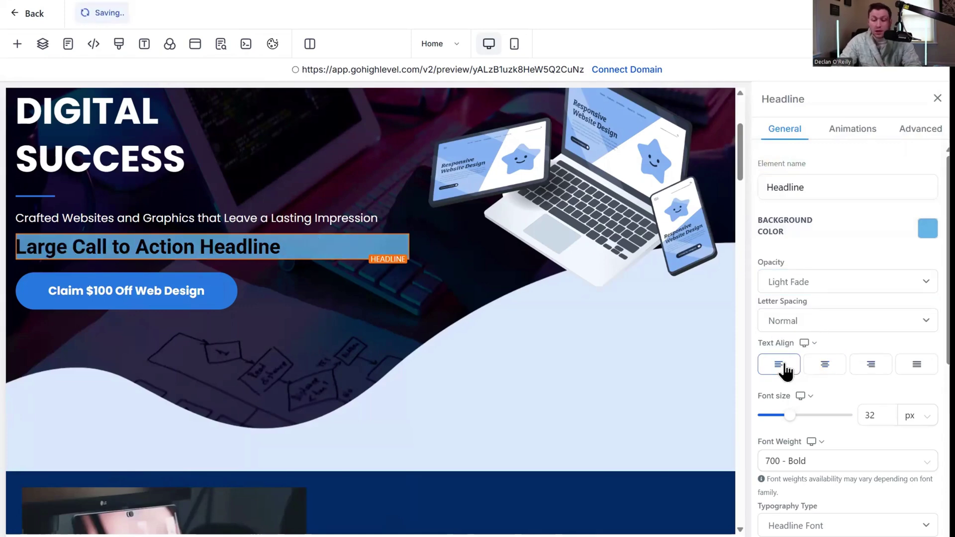
{"action": "left_click", "coordinate": [824, 368]}
{"action": "left_click", "coordinate": [867, 370]}
{"action": "left_click_drag", "start_coordinate": [798, 419], "coordinate": [833, 422]}
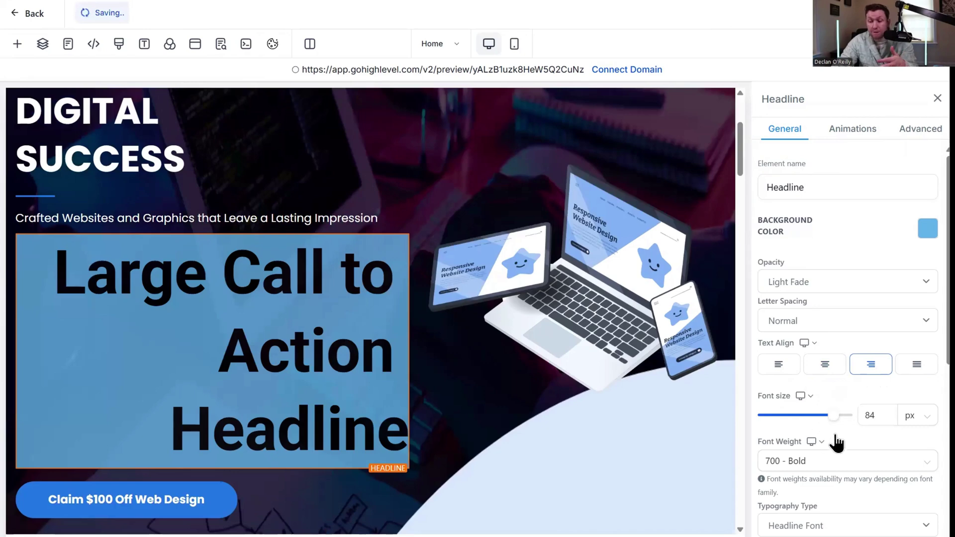
{"action": "scroll", "coordinate": [835, 441], "scroll_direction": "down", "scroll_amount": 6}
{"action": "key", "text": "ctrl+z"}
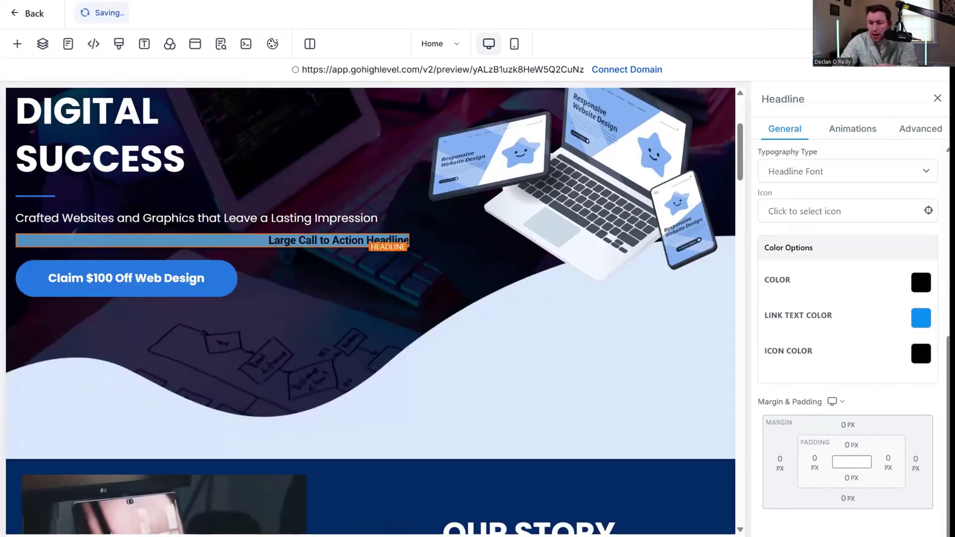
Try white and red for the headline's text color and settle on light purple.
{"action": "left_click", "coordinate": [921, 282]}
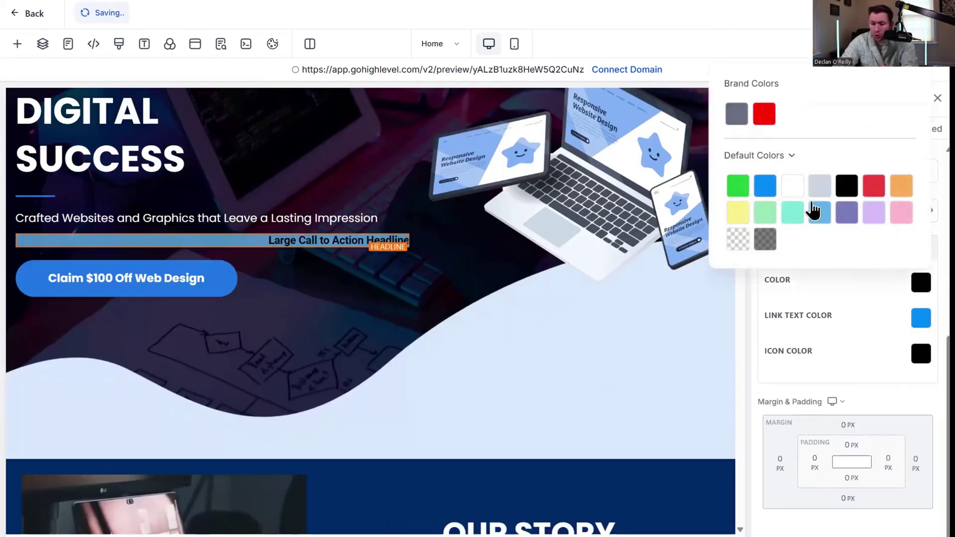
{"action": "left_click", "coordinate": [792, 185]}
{"action": "left_click", "coordinate": [874, 185]}
{"action": "left_click", "coordinate": [873, 213]}
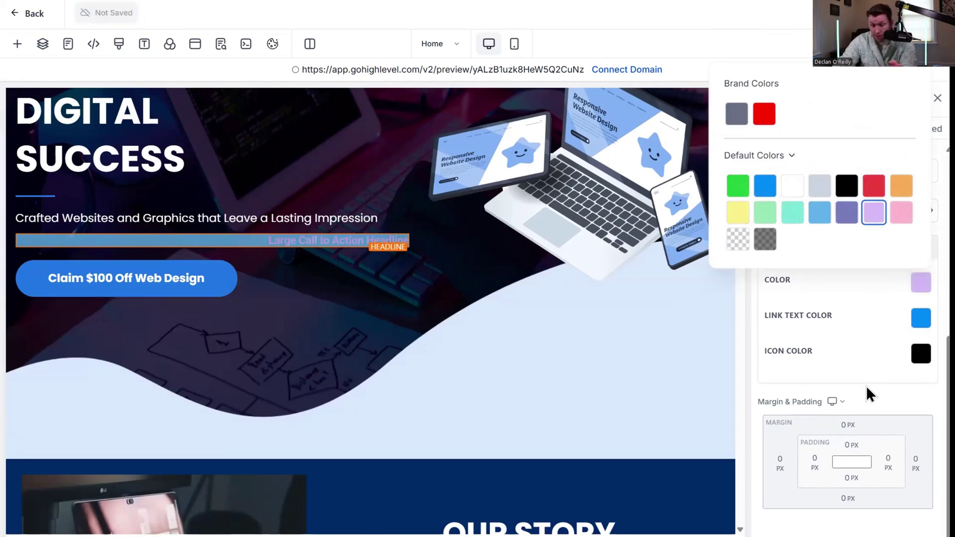
{"action": "left_click", "coordinate": [869, 428]}
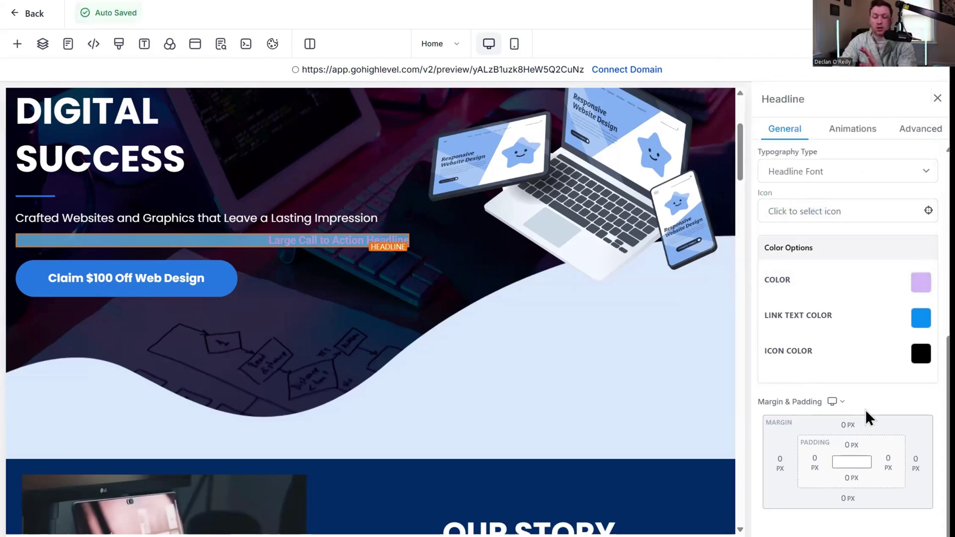
Review the headline's general settings and set its top padding to 20 px and top margin to 40 px.
{"action": "scroll", "coordinate": [865, 363], "scroll_direction": "up", "scroll_amount": 5}
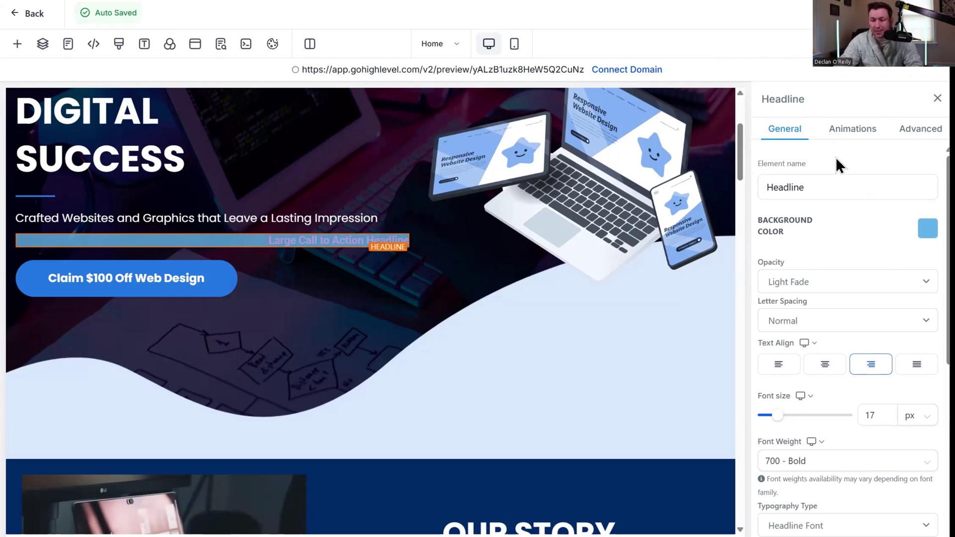
{"action": "scroll", "coordinate": [871, 320], "scroll_direction": "down", "scroll_amount": 7}
{"action": "scroll", "coordinate": [873, 325], "scroll_direction": "up", "scroll_amount": 7}
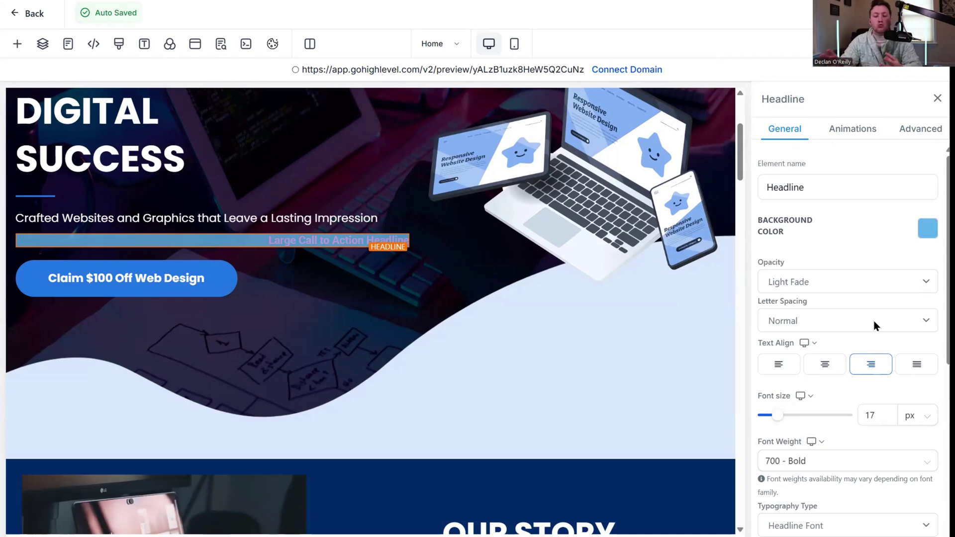
{"action": "scroll", "coordinate": [865, 318], "scroll_direction": "down", "scroll_amount": 7}
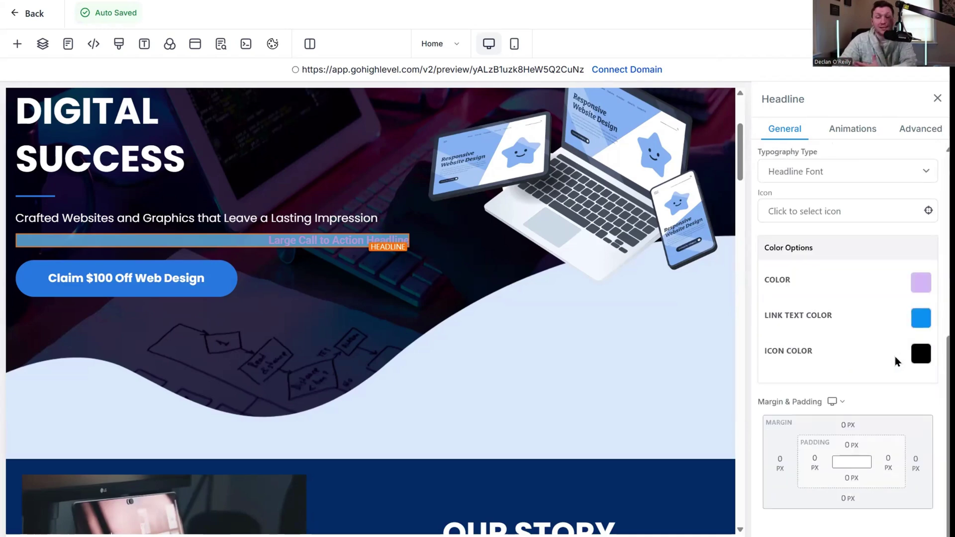
{"action": "left_click", "coordinate": [851, 444]}
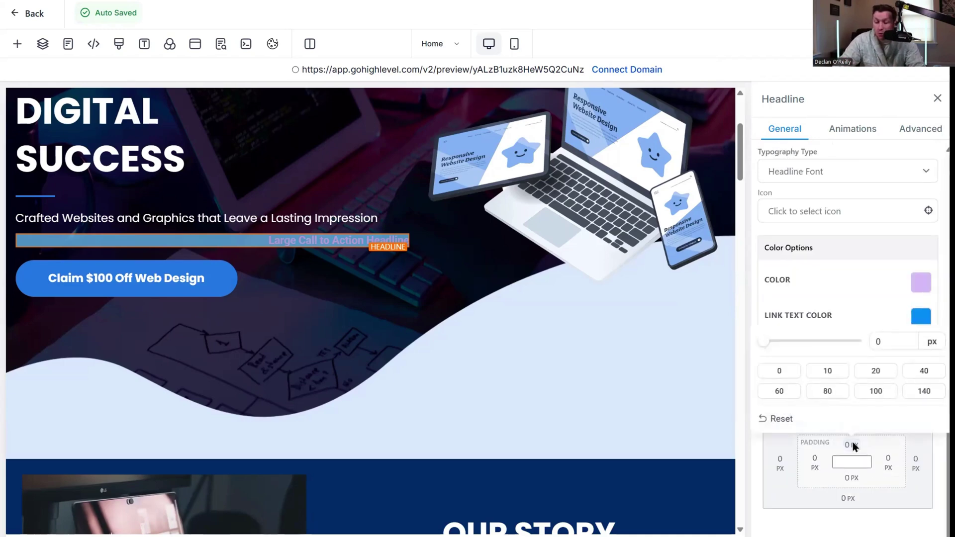
{"action": "left_click", "coordinate": [872, 374]}
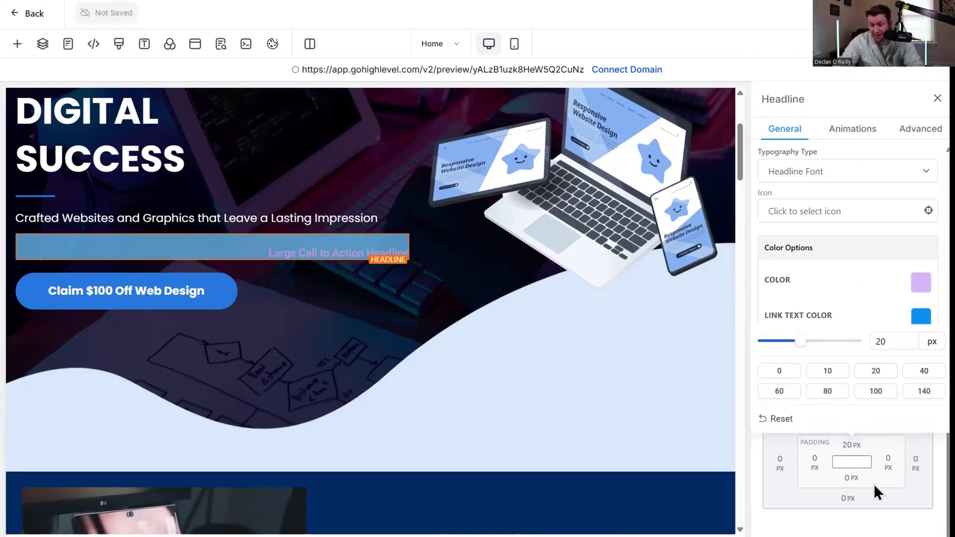
{"action": "left_click", "coordinate": [846, 426]}
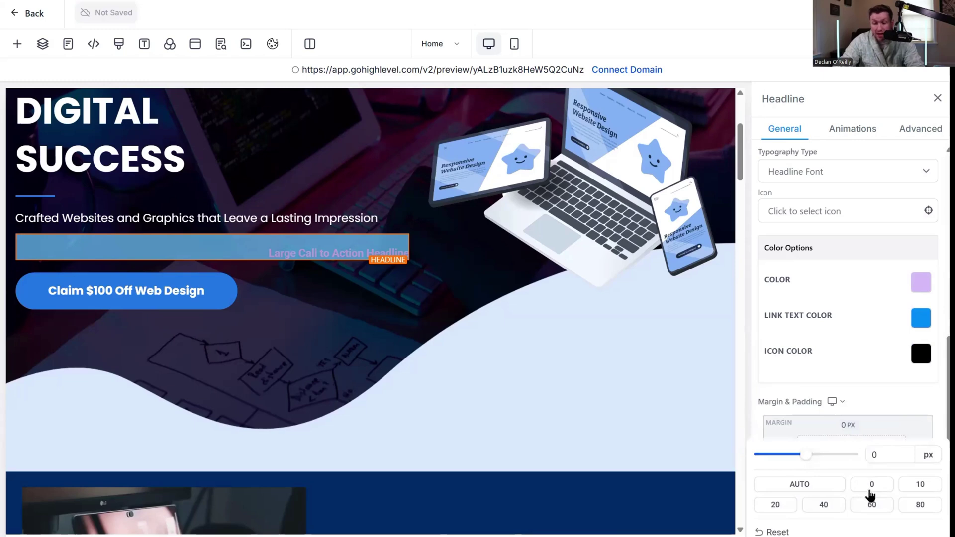
{"action": "left_click", "coordinate": [840, 505]}
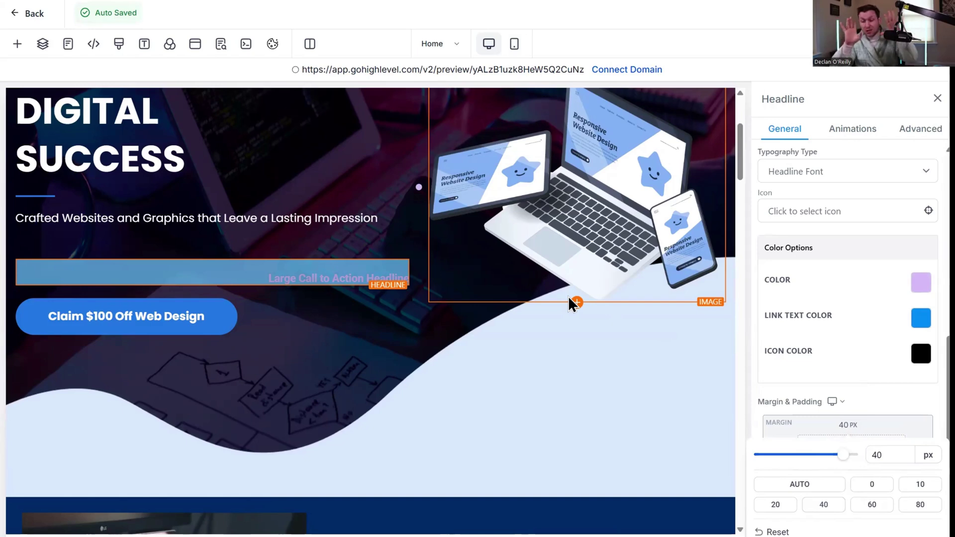
Lower the headline's top margin to 36 px, then set it to 0 px.
{"action": "left_click_drag", "start_coordinate": [843, 454], "coordinate": [839, 455]}
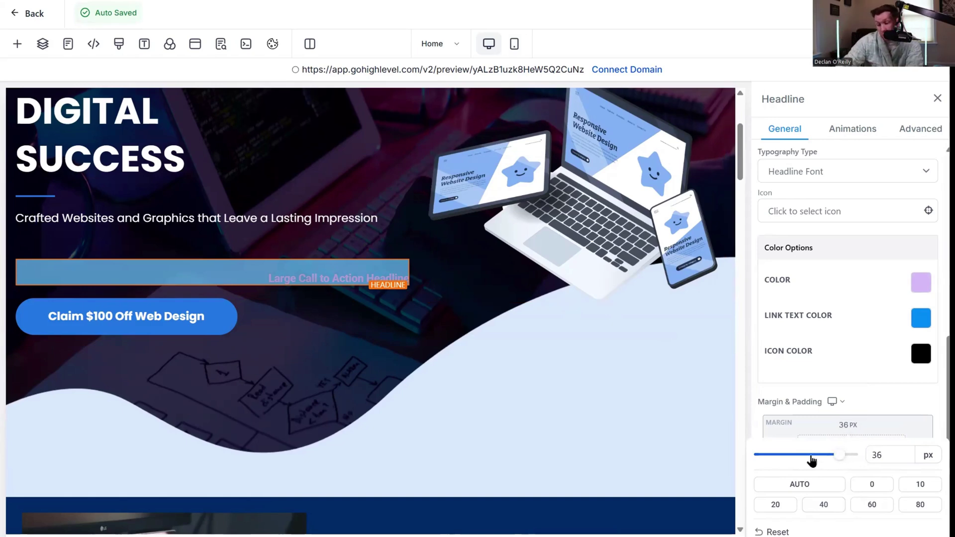
{"action": "left_click", "coordinate": [867, 484]}
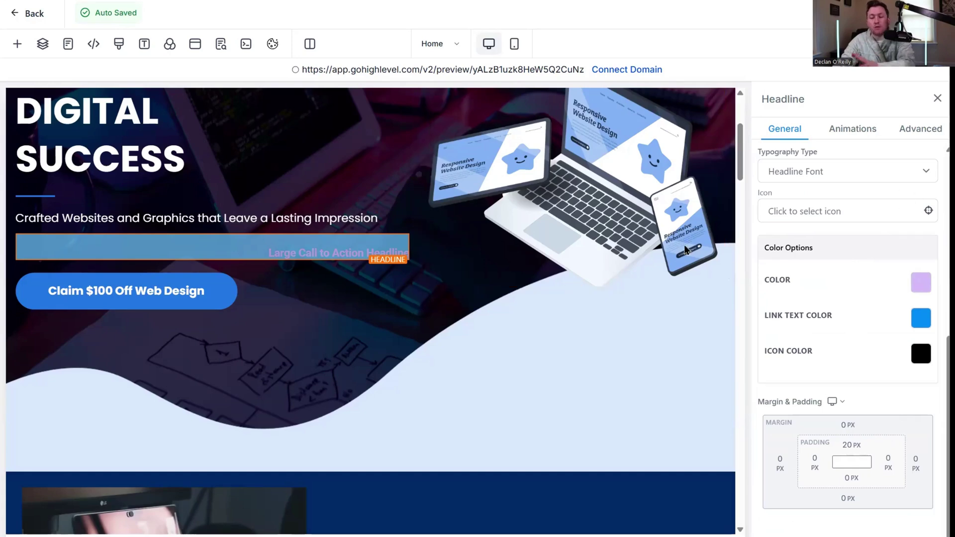
Try several Fade entrance animations on the headline and settle on Fade Left.
{"action": "scroll", "coordinate": [845, 249], "scroll_direction": "up", "scroll_amount": 6}
{"action": "left_click", "coordinate": [861, 136]}
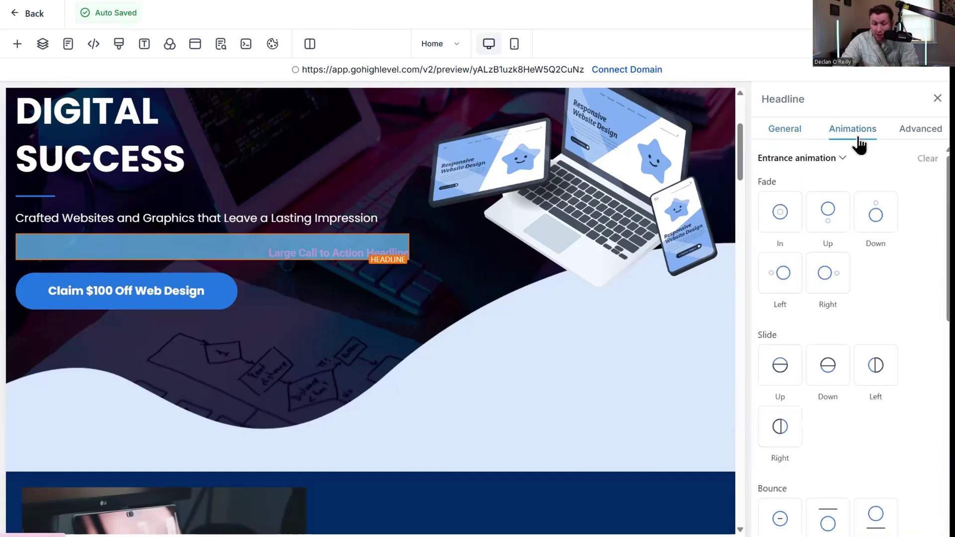
{"action": "left_click", "coordinate": [791, 228]}
{"action": "left_click", "coordinate": [839, 279]}
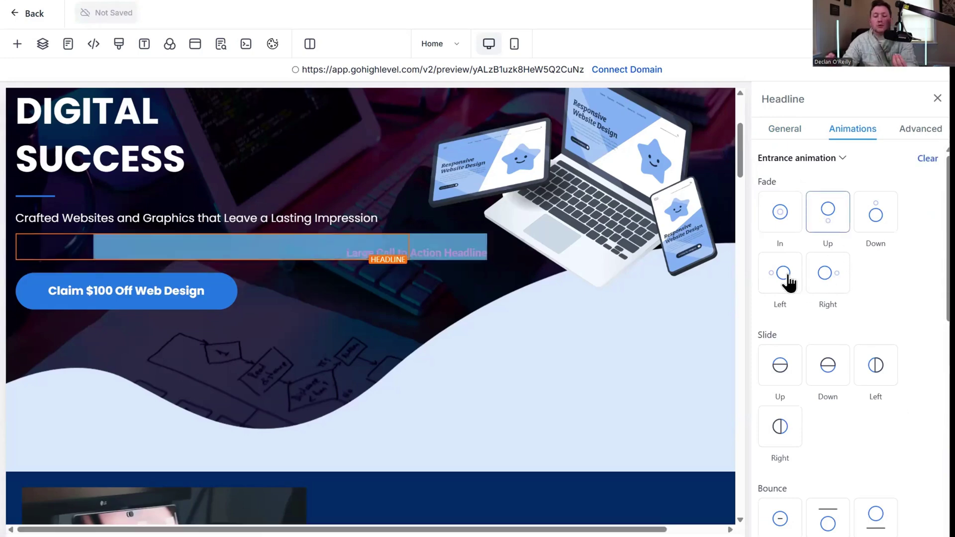
{"action": "left_click", "coordinate": [788, 276]}
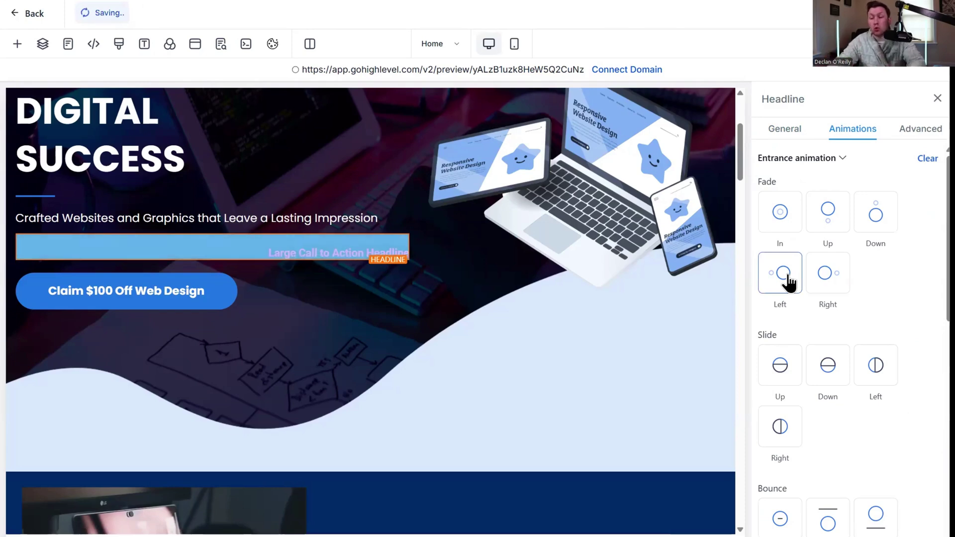
{"action": "scroll", "coordinate": [855, 375], "scroll_direction": "down", "scroll_amount": 10}
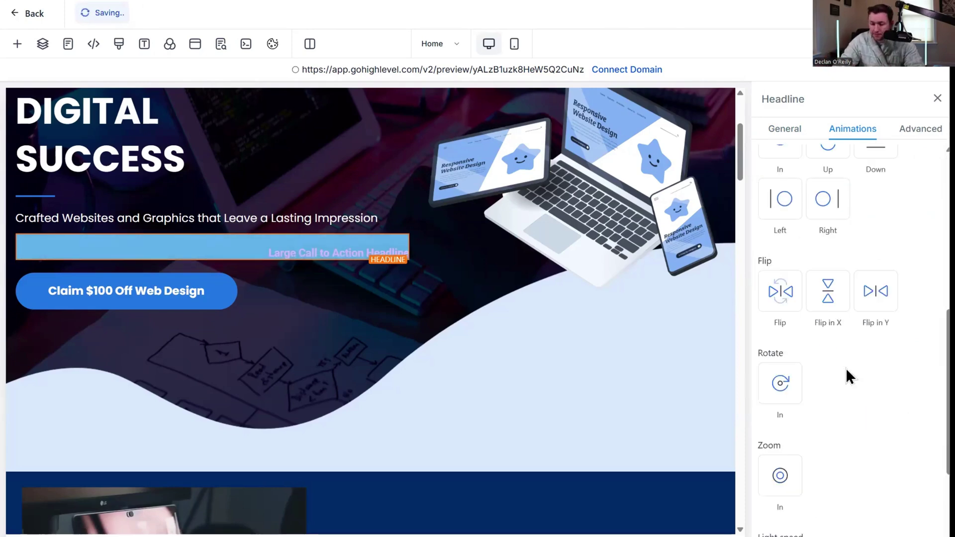
{"action": "scroll", "coordinate": [821, 421], "scroll_direction": "up", "scroll_amount": 10}
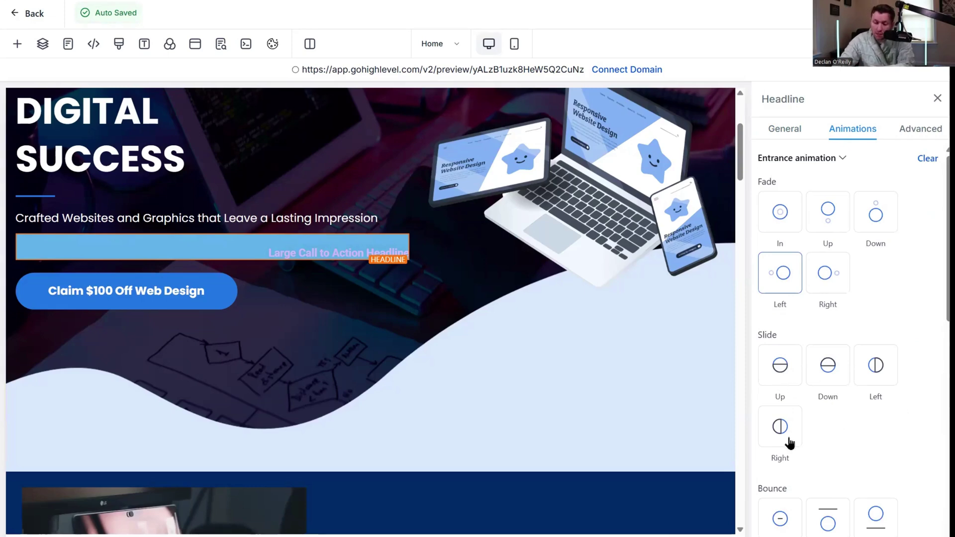
Add an outer box shadow to the headline in its advanced settings.
{"action": "left_click", "coordinate": [918, 134]}
{"action": "scroll", "coordinate": [872, 330], "scroll_direction": "down", "scroll_amount": 3}
{"action": "scroll", "coordinate": [891, 420], "scroll_direction": "up", "scroll_amount": 3}
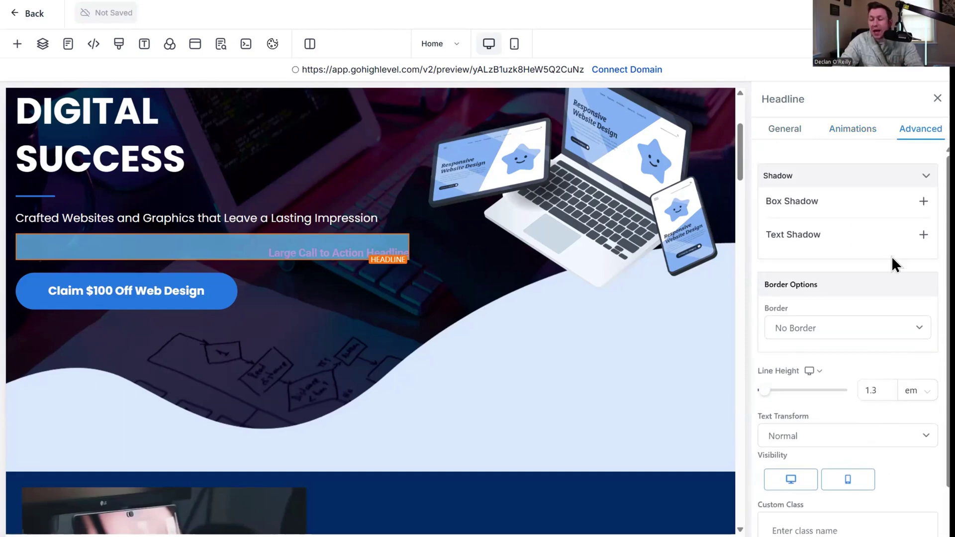
{"action": "left_click", "coordinate": [924, 204]}
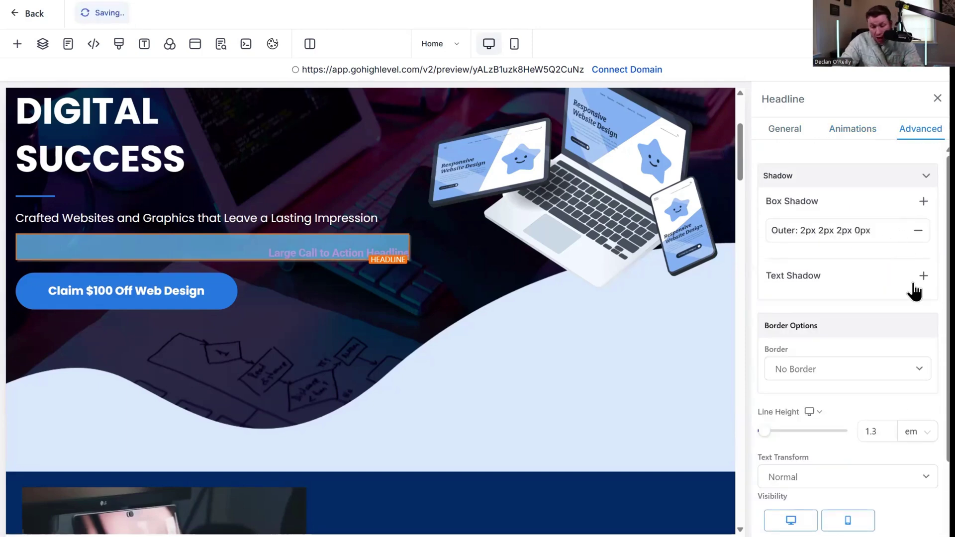
Give the headline a full border and set the border color to red.
{"action": "scroll", "coordinate": [895, 303], "scroll_direction": "down", "scroll_amount": 2}
{"action": "left_click", "coordinate": [881, 259]}
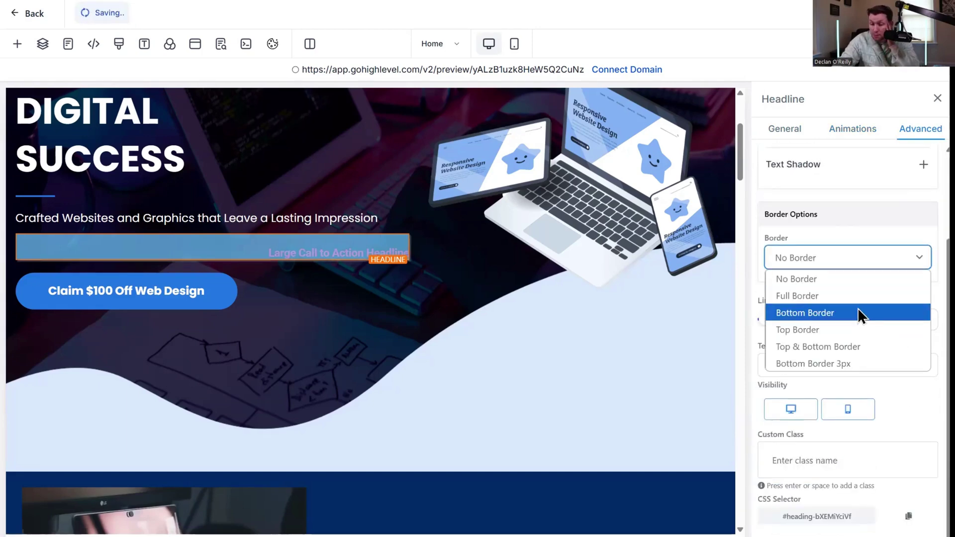
{"action": "left_click", "coordinate": [854, 295]}
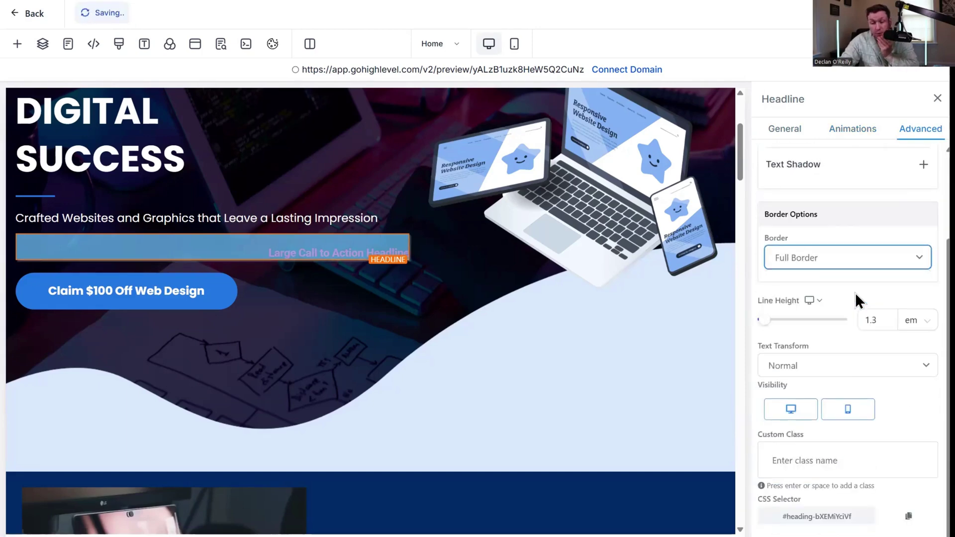
{"action": "left_click", "coordinate": [590, 352]}
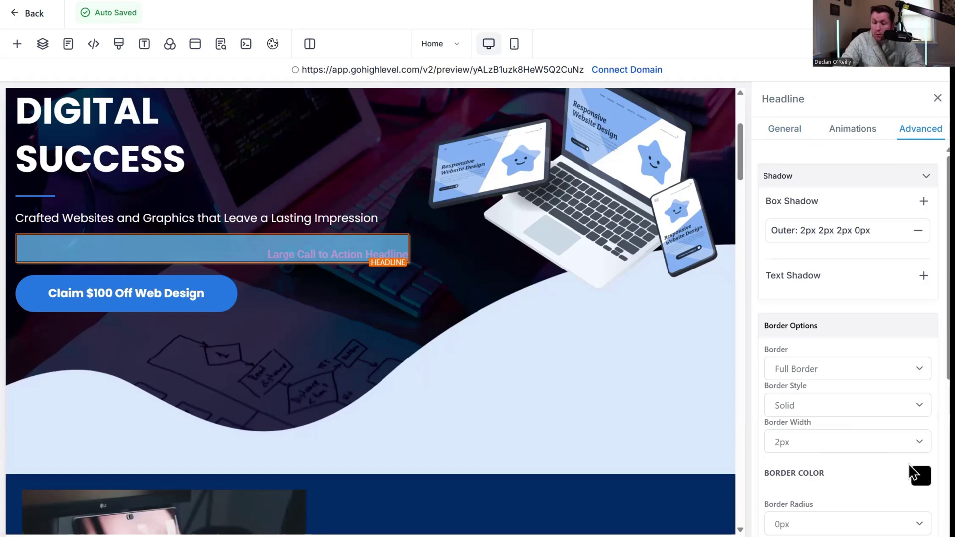
{"action": "left_click", "coordinate": [921, 476]}
{"action": "left_click", "coordinate": [874, 379]}
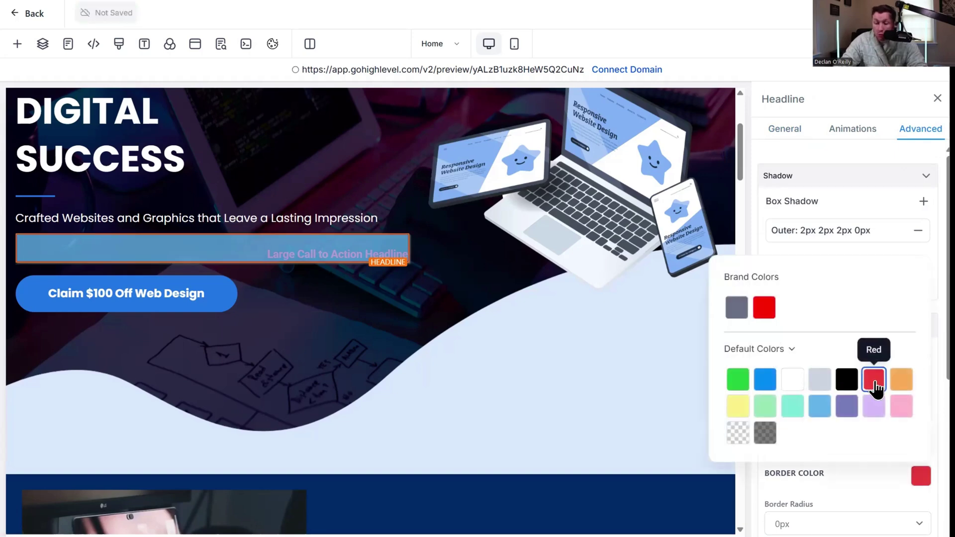
Review the Hero-Banner section's advanced settings and reselect the headline.
{"action": "left_click", "coordinate": [583, 359]}
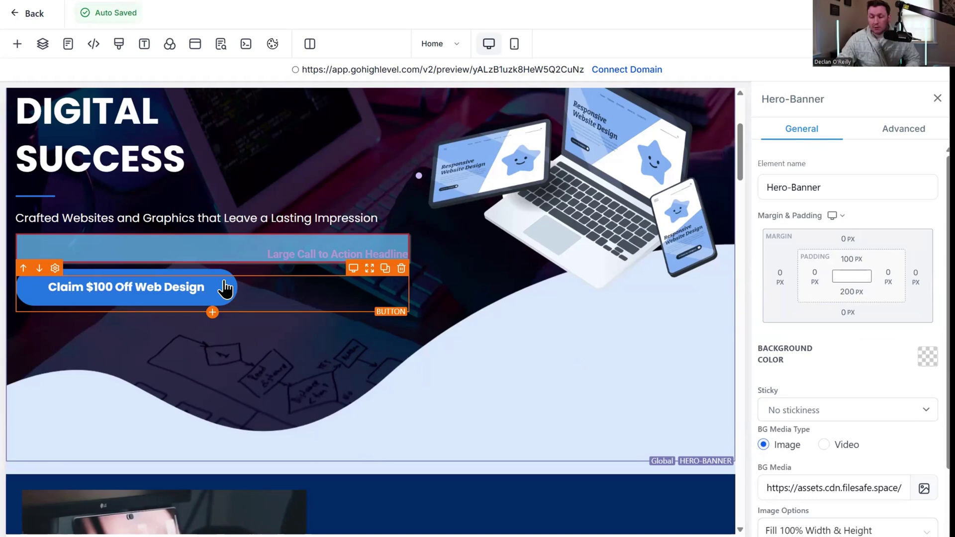
{"action": "left_click", "coordinate": [907, 128]}
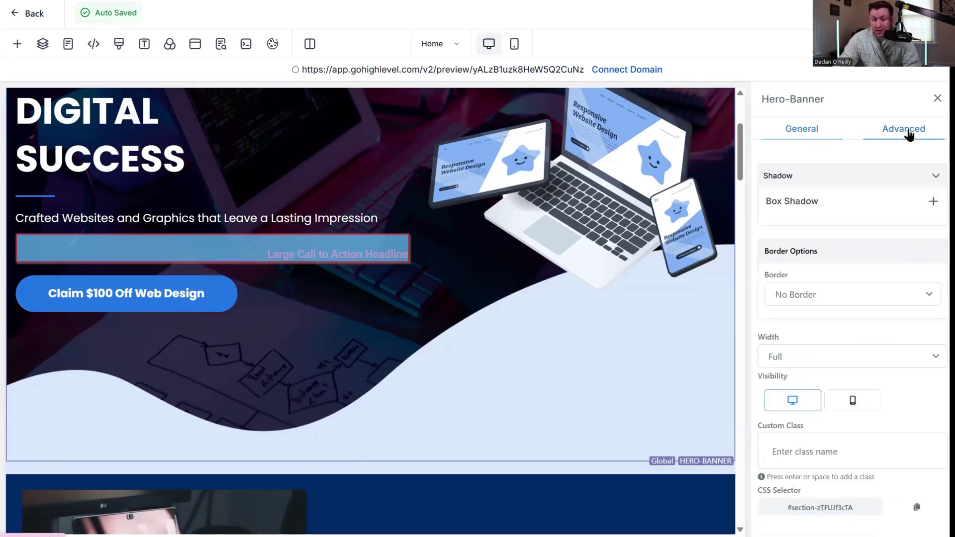
{"action": "left_click", "coordinate": [249, 249]}
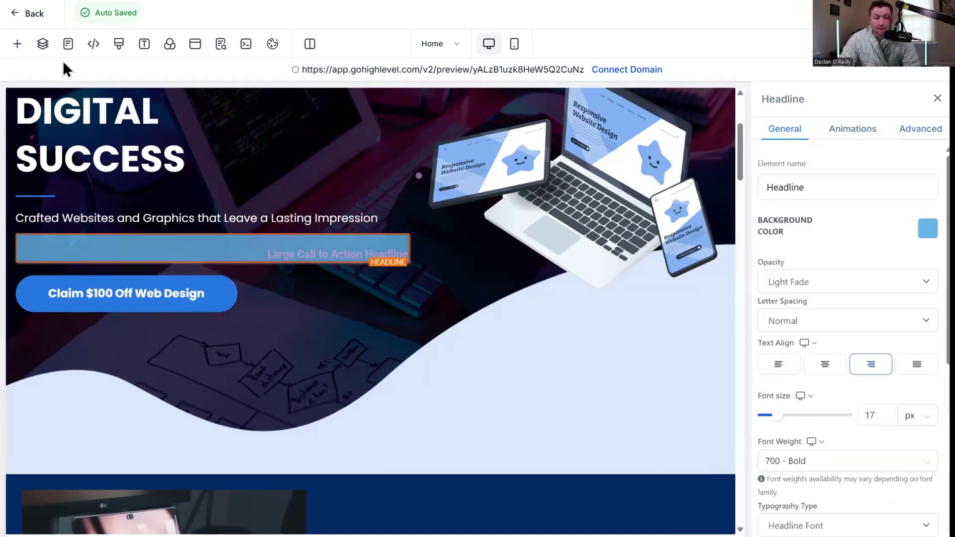
Add a Button element between the OUR STORY heading and its paragraph.
{"action": "left_click", "coordinate": [17, 44]}
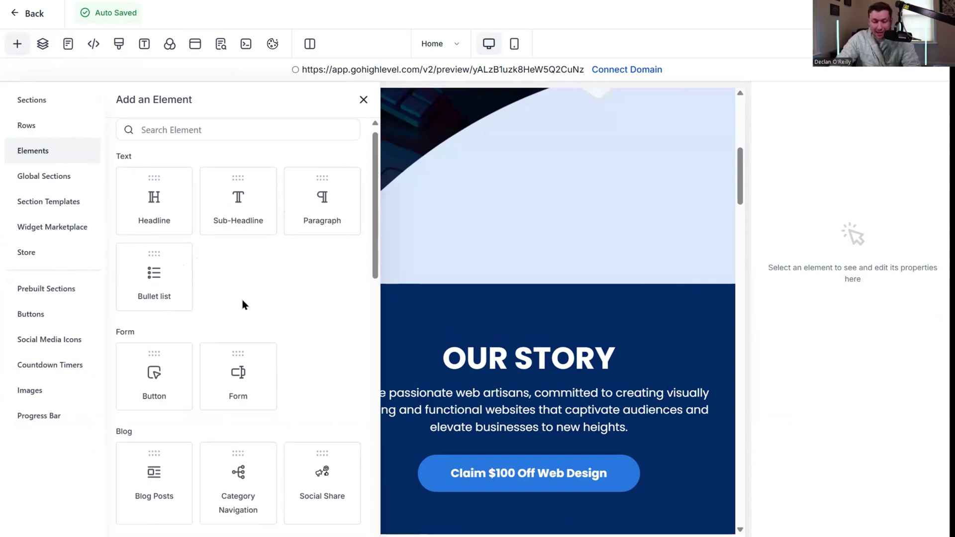
{"action": "scroll", "coordinate": [241, 303], "scroll_direction": "down", "scroll_amount": 4}
{"action": "left_click_drag", "start_coordinate": [162, 196], "coordinate": [435, 397]}
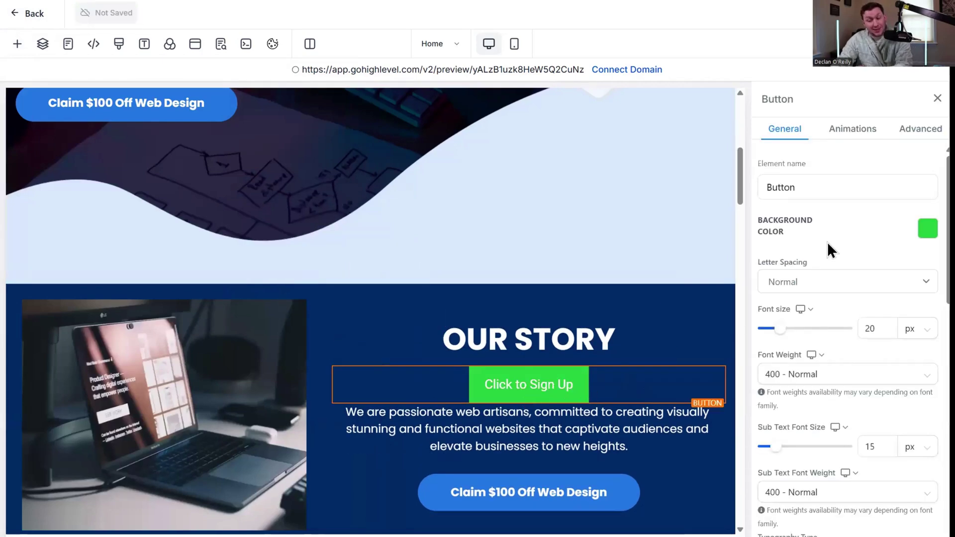
Set the new button's font size to 47 px and review its general, animation and advanced settings.
{"action": "scroll", "coordinate": [827, 241], "scroll_direction": "down", "scroll_amount": 4}
{"action": "scroll", "coordinate": [840, 318], "scroll_direction": "down", "scroll_amount": 5}
{"action": "scroll", "coordinate": [889, 383], "scroll_direction": "up", "scroll_amount": 10}
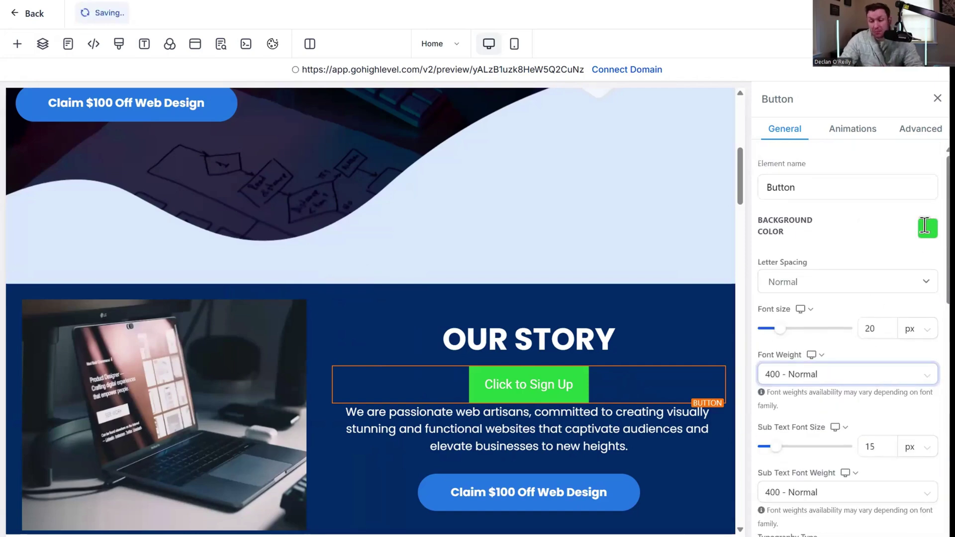
{"action": "left_click_drag", "start_coordinate": [780, 331], "coordinate": [803, 341]}
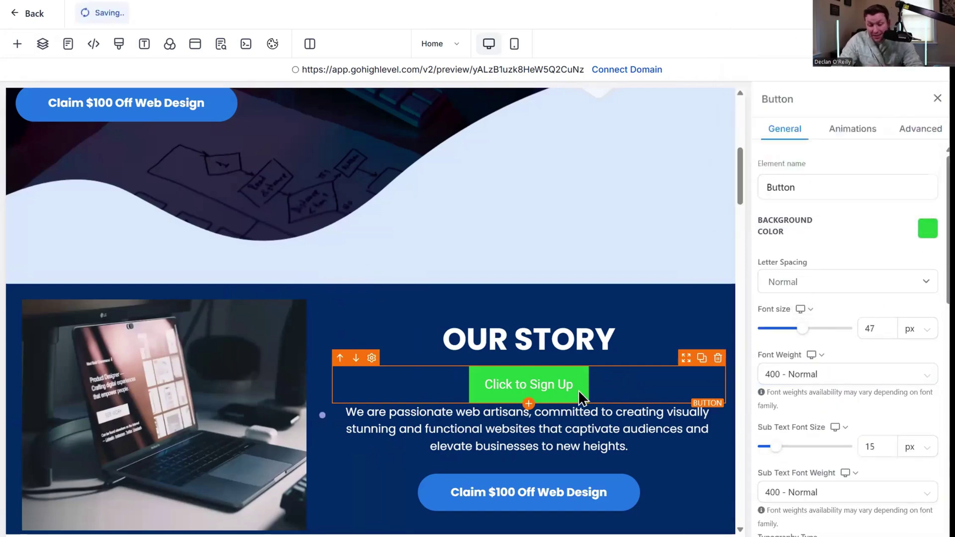
{"action": "scroll", "coordinate": [816, 358], "scroll_direction": "down", "scroll_amount": 4}
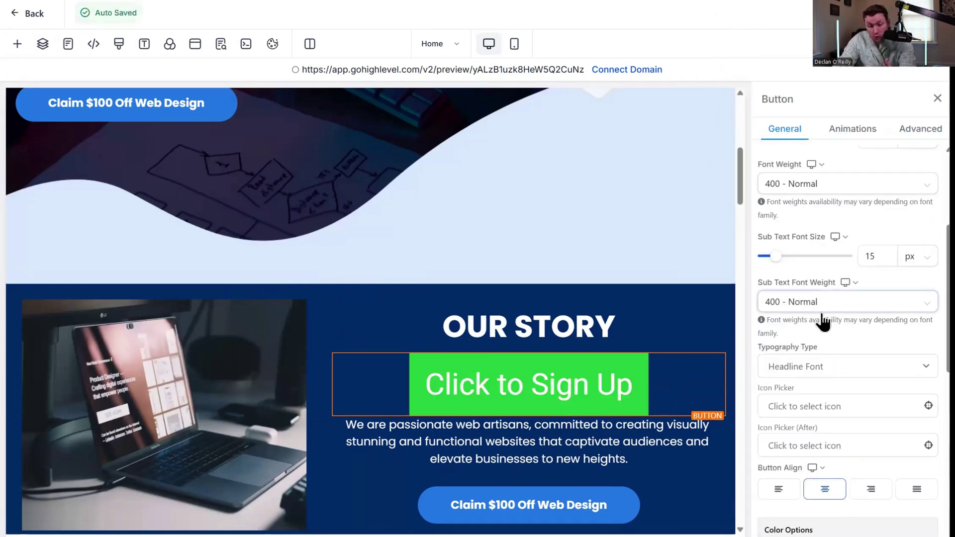
{"action": "left_click", "coordinate": [823, 305]}
{"action": "left_click", "coordinate": [865, 134]}
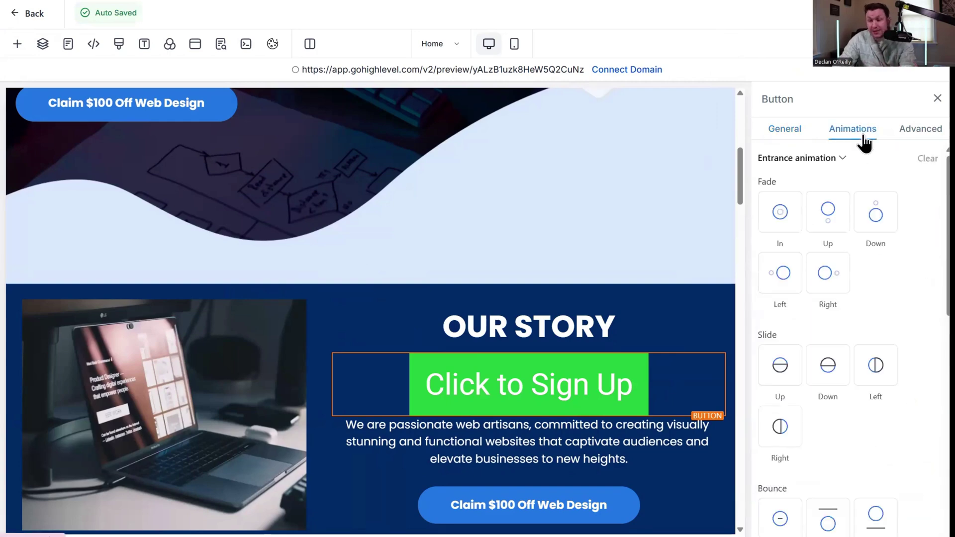
{"action": "left_click", "coordinate": [920, 128]}
{"action": "scroll", "coordinate": [891, 253], "scroll_direction": "down", "scroll_amount": 3}
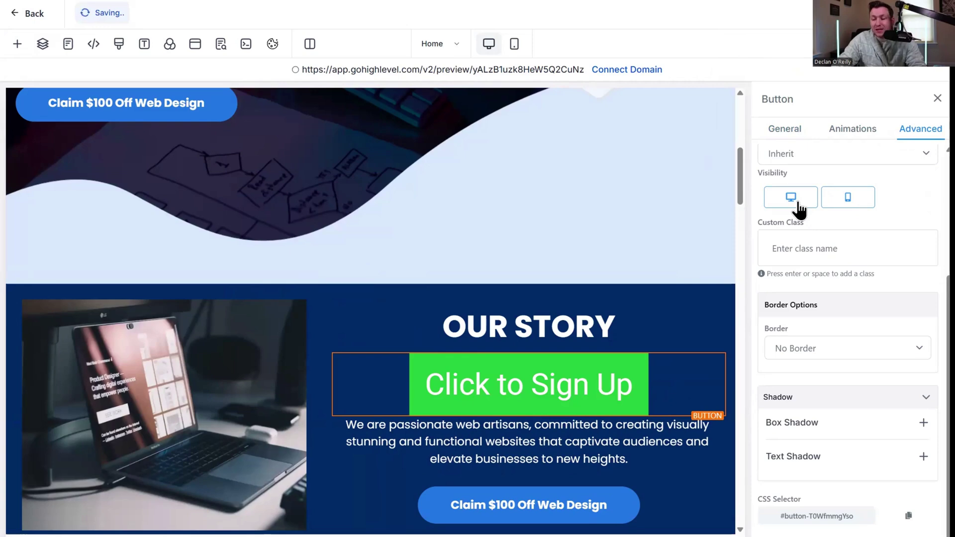
Switch to the mobile layout, hide the Our Story laptop image on mobile and show it again.
{"action": "left_click", "coordinate": [515, 50]}
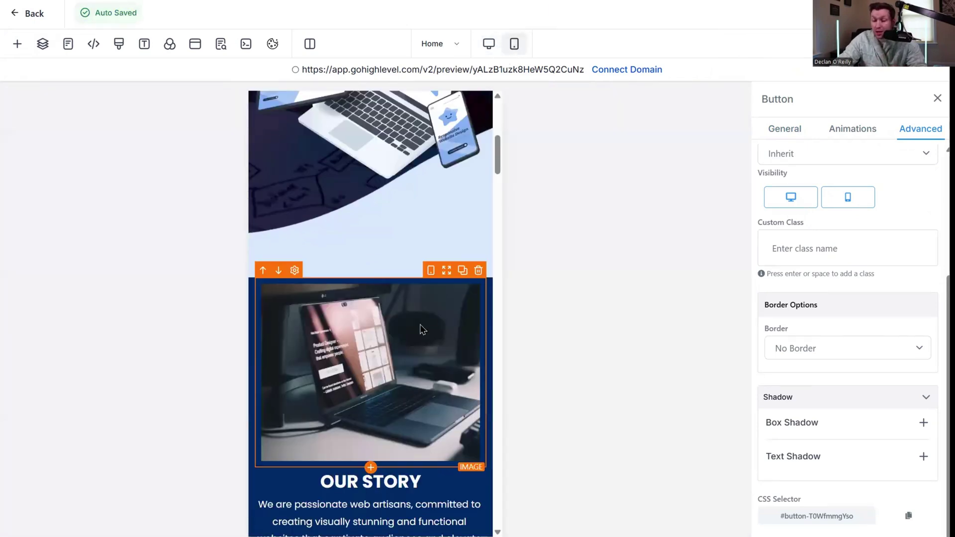
{"action": "left_click", "coordinate": [433, 324]}
{"action": "left_click", "coordinate": [923, 135]}
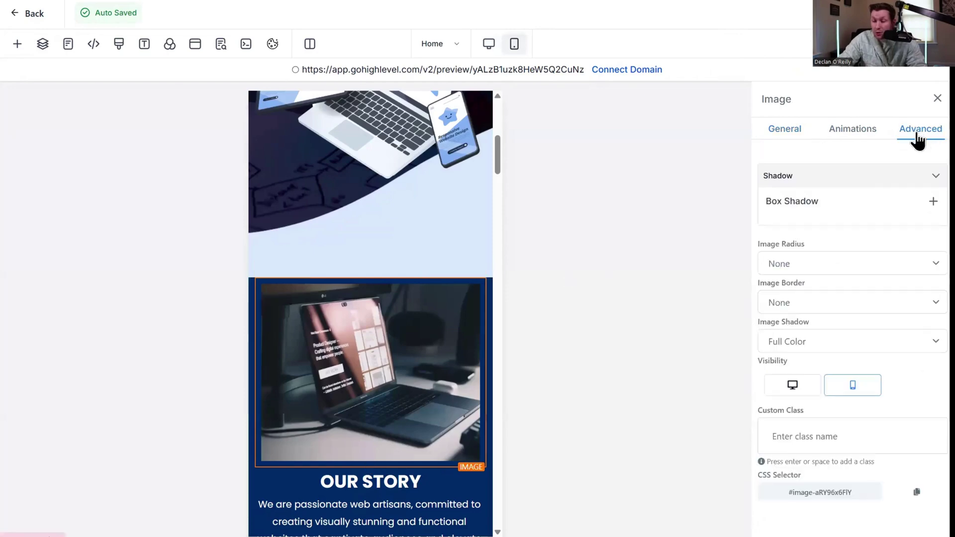
{"action": "left_click", "coordinate": [847, 391]}
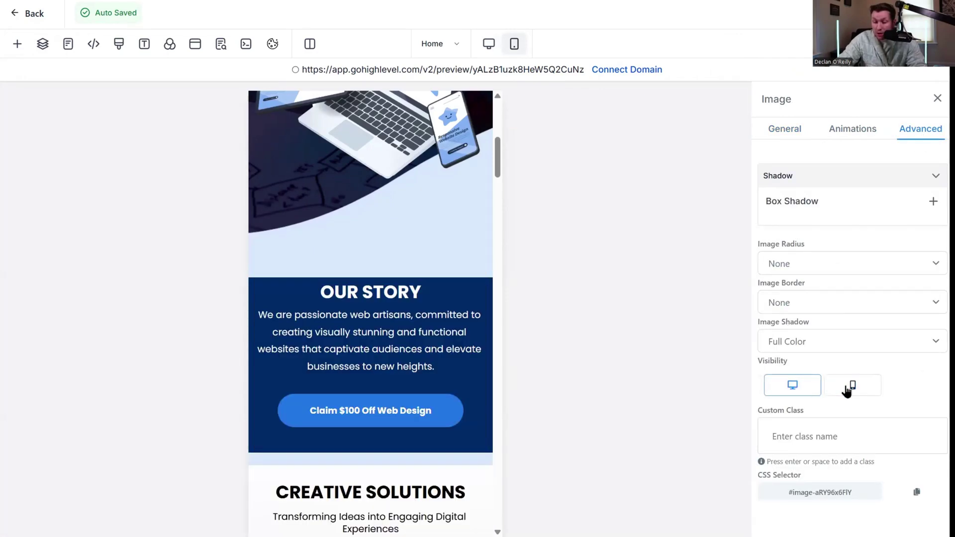
{"action": "left_click", "coordinate": [848, 385]}
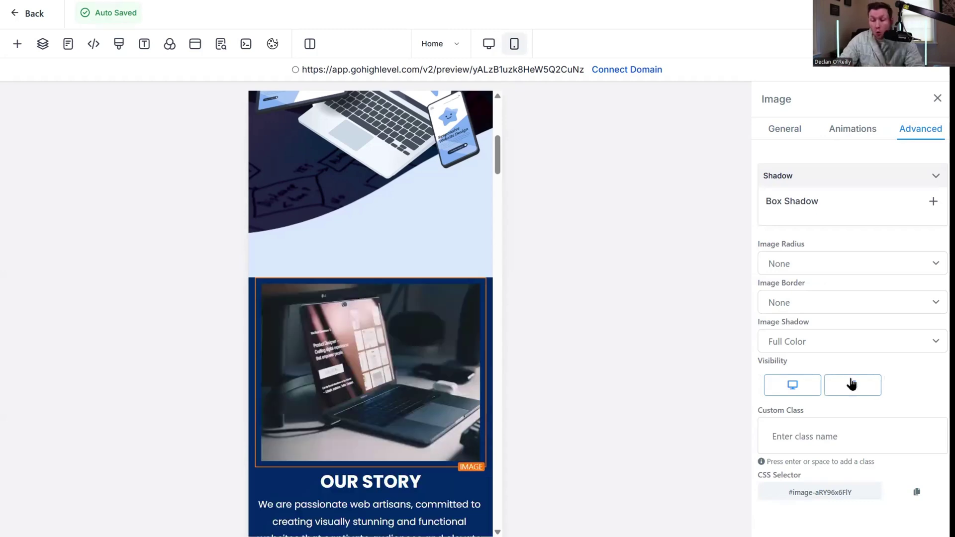
Return to the desktop layout, hide the Our Story laptop image on desktop and show it again.
{"action": "left_click", "coordinate": [489, 44]}
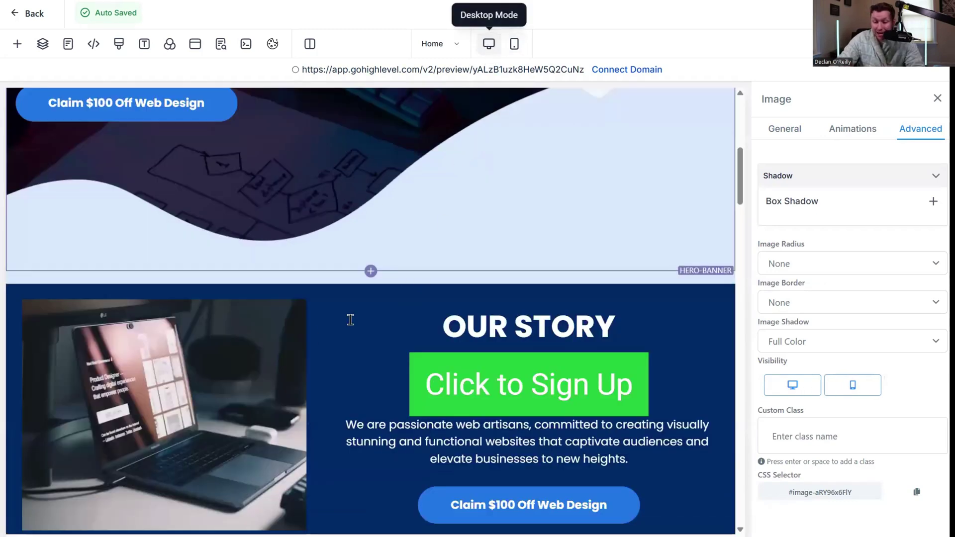
{"action": "left_click", "coordinate": [793, 387]}
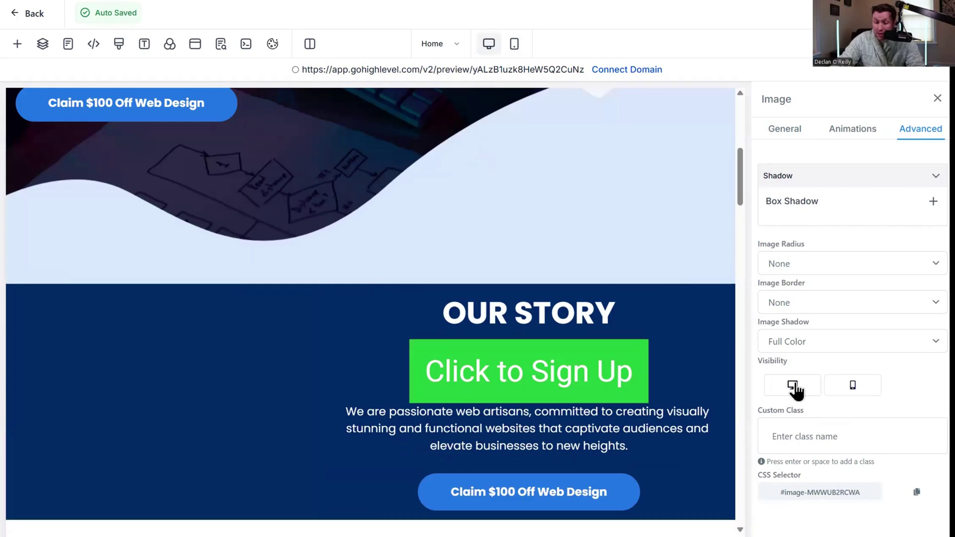
{"action": "left_click", "coordinate": [794, 387]}
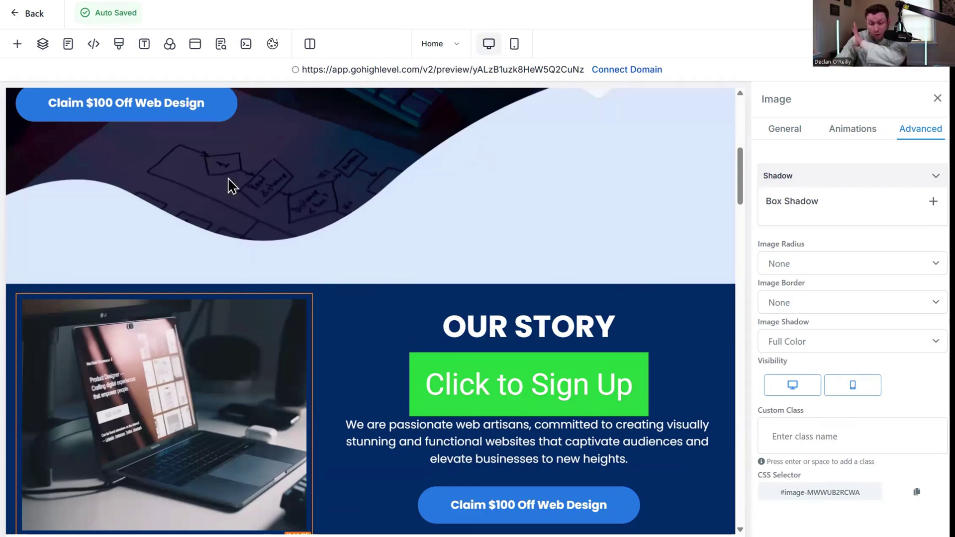
Add a Form element below the OUR STORY heading, choose Website Onboarding Form for it and look through its fields.
{"action": "left_click", "coordinate": [7, 48]}
{"action": "left_click_drag", "start_coordinate": [240, 213], "coordinate": [400, 348]}
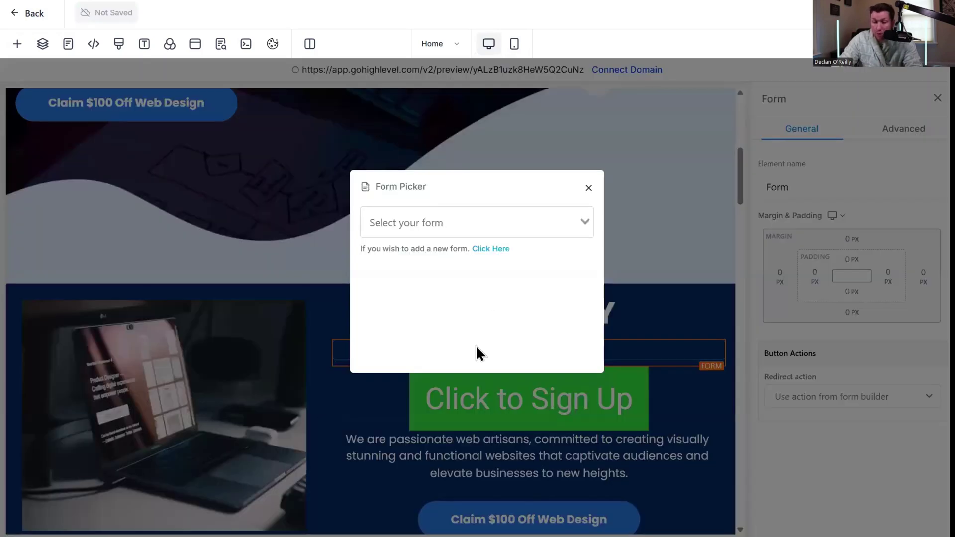
{"action": "left_click", "coordinate": [498, 221]}
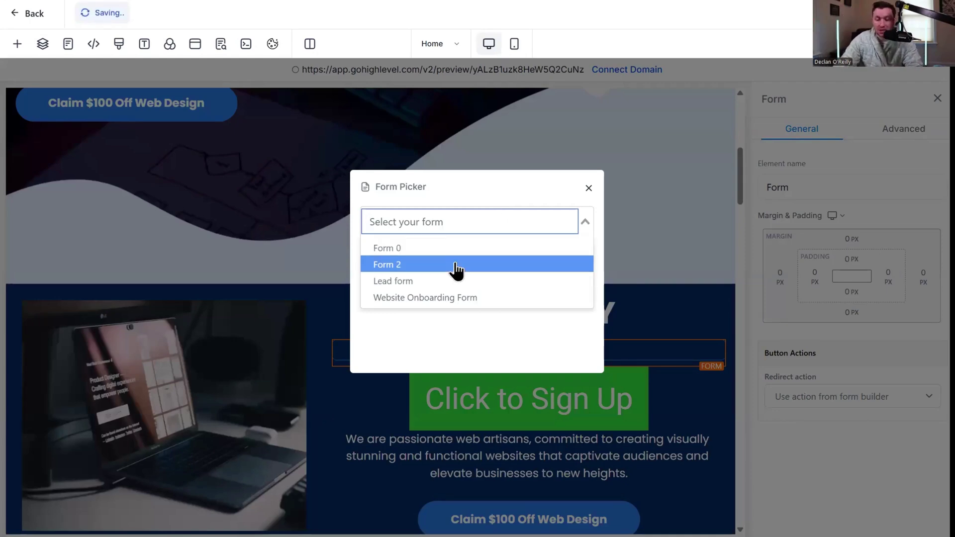
{"action": "left_click", "coordinate": [448, 297]}
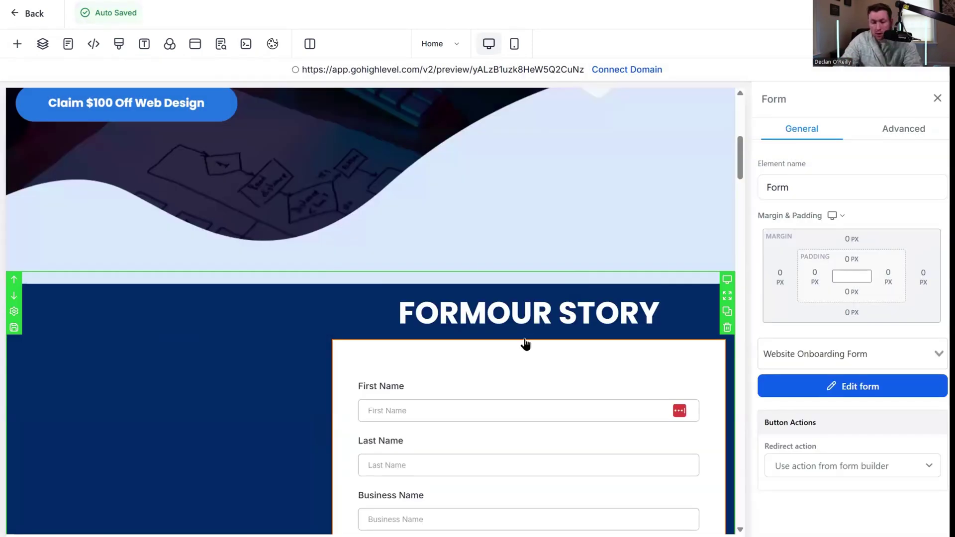
{"action": "scroll", "coordinate": [529, 345], "scroll_direction": "down", "scroll_amount": 8}
{"action": "scroll", "coordinate": [547, 357], "scroll_direction": "down", "scroll_amount": 5}
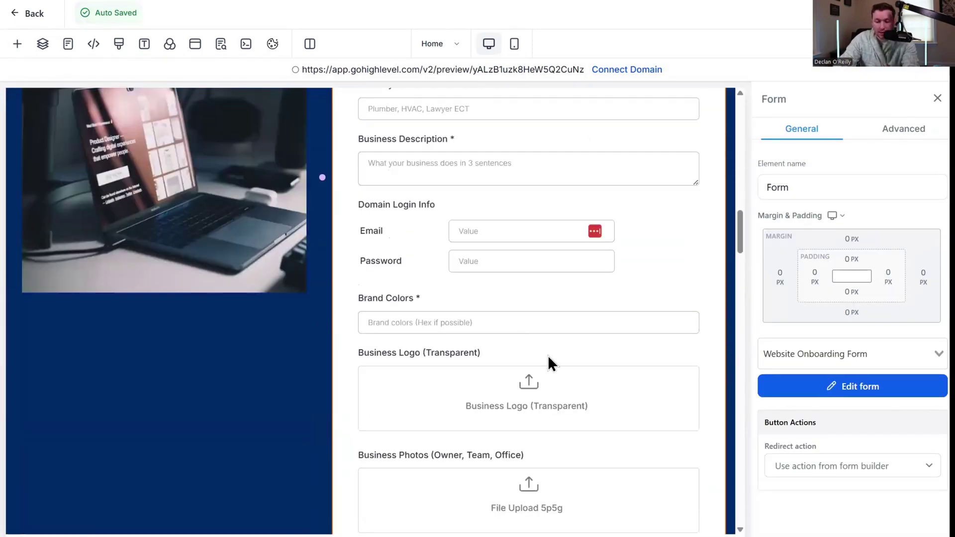
{"action": "scroll", "coordinate": [548, 354], "scroll_direction": "up", "scroll_amount": 12}
{"action": "scroll", "coordinate": [547, 353], "scroll_direction": "down", "scroll_amount": 3}
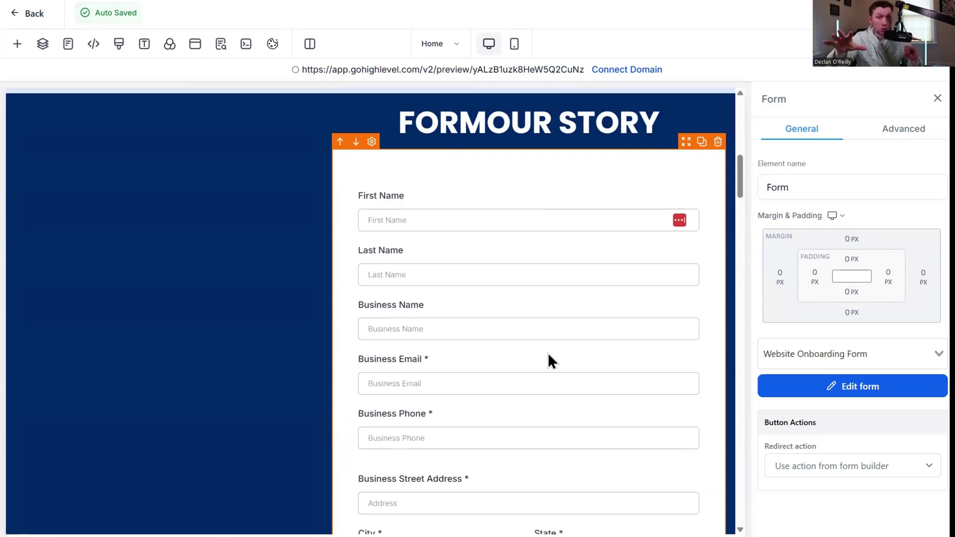
Add a Blog Posts element directly below the DESIGN YOUR DIGITAL SUCCESS headline and look over its placeholder posts.
{"action": "scroll", "coordinate": [705, 360], "scroll_direction": "down", "scroll_amount": 8}
{"action": "scroll", "coordinate": [674, 335], "scroll_direction": "up", "scroll_amount": 20}
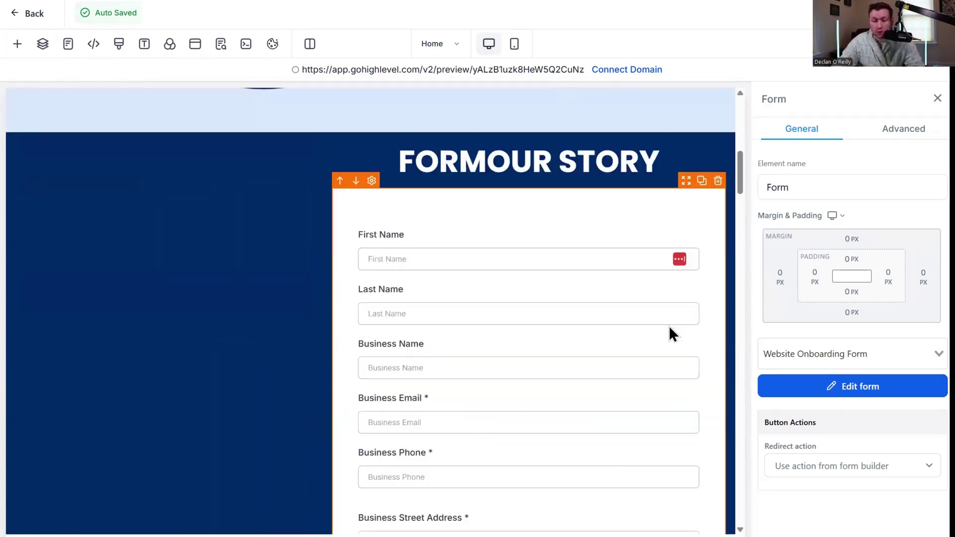
{"action": "left_click", "coordinate": [17, 43]}
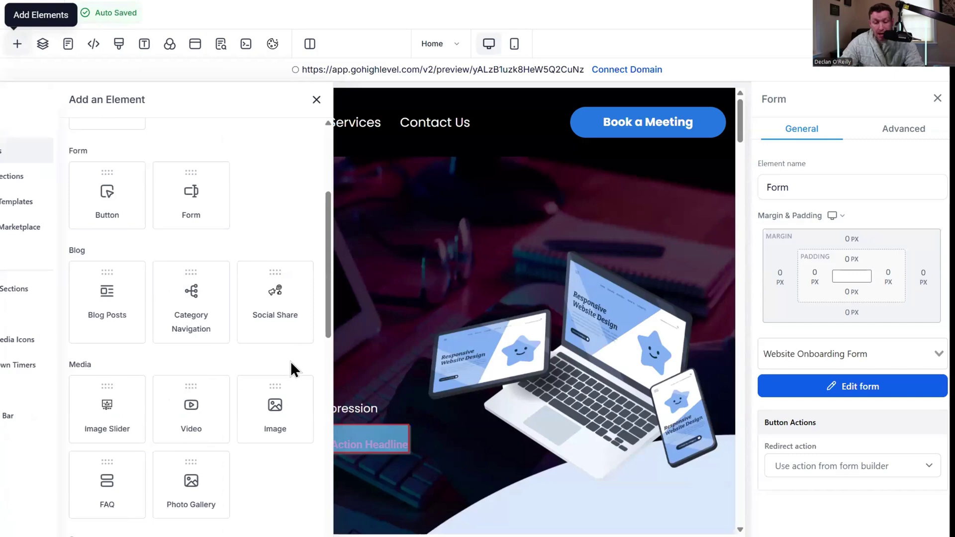
{"action": "left_click_drag", "start_coordinate": [157, 303], "coordinate": [308, 330]}
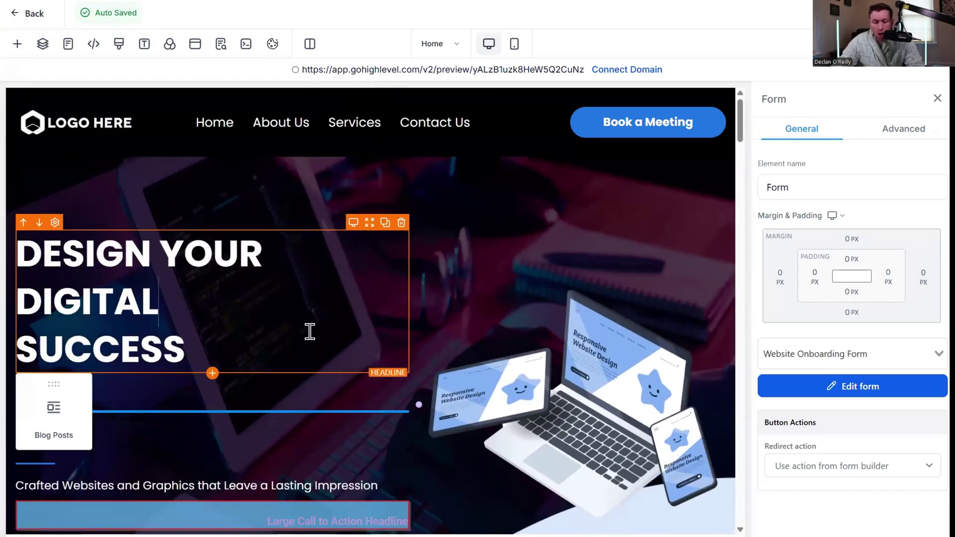
{"action": "scroll", "coordinate": [122, 201], "scroll_direction": "down", "scroll_amount": 12}
{"action": "scroll", "coordinate": [230, 273], "scroll_direction": "up", "scroll_amount": 8}
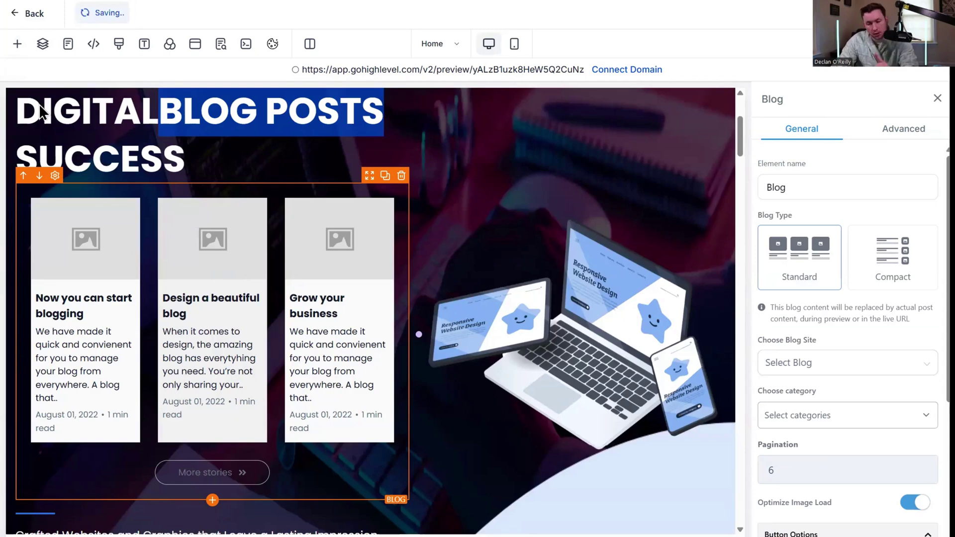
Add an Image element between the hero headline and the blog posts.
{"action": "left_click", "coordinate": [18, 44]}
{"action": "scroll", "coordinate": [228, 238], "scroll_direction": "down", "scroll_amount": 4}
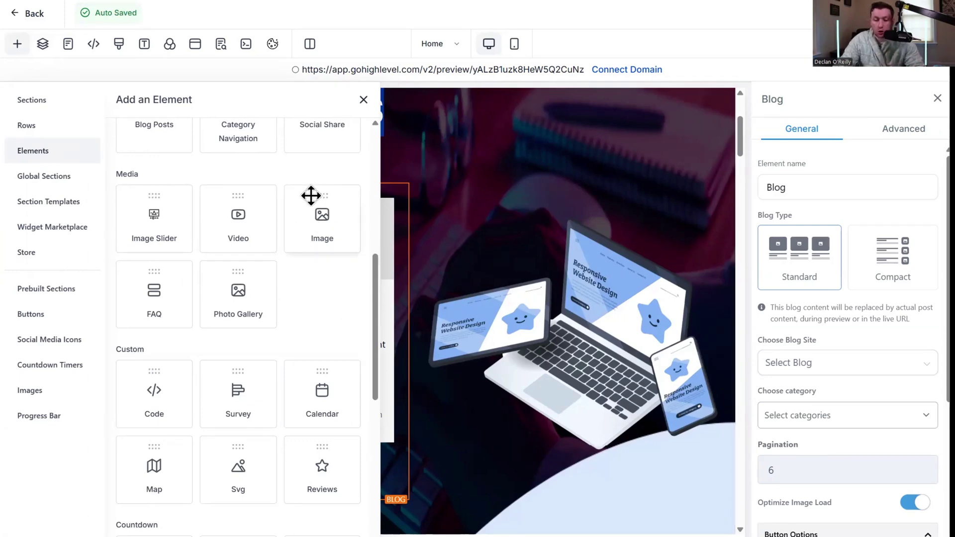
{"action": "left_click_drag", "start_coordinate": [342, 229], "coordinate": [394, 256]}
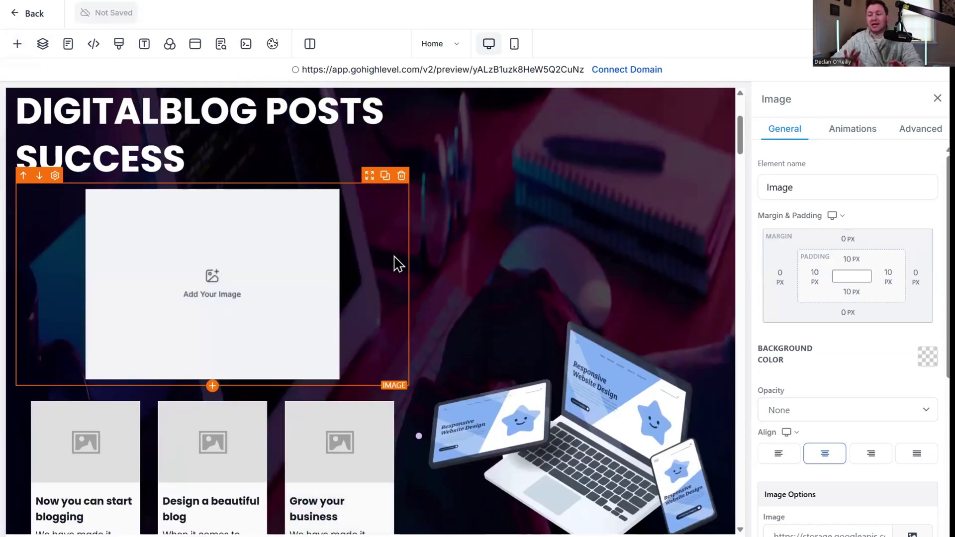
{"action": "scroll", "coordinate": [818, 333], "scroll_direction": "down", "scroll_amount": 5}
{"action": "scroll", "coordinate": [818, 333], "scroll_direction": "up", "scroll_amount": 5}
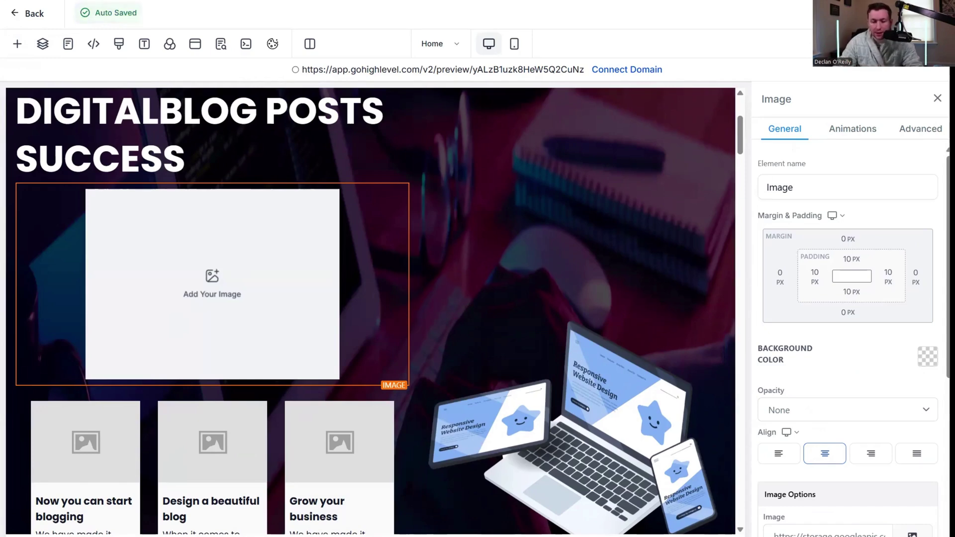
Fill the new image element with the portrait photo on a blue circle from the media library.
{"action": "mouse_move", "coordinate": [221, 296]}
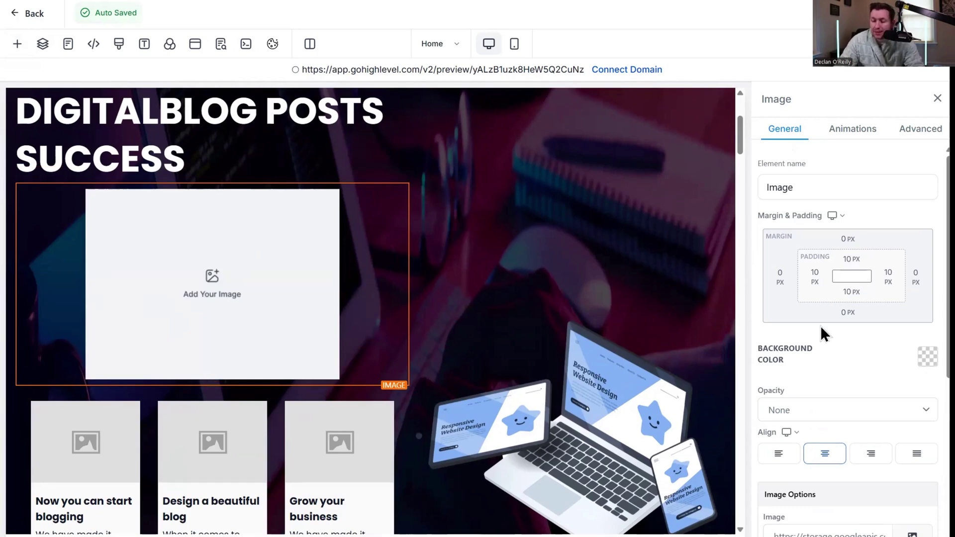
{"action": "scroll", "coordinate": [823, 335], "scroll_direction": "down", "scroll_amount": 4}
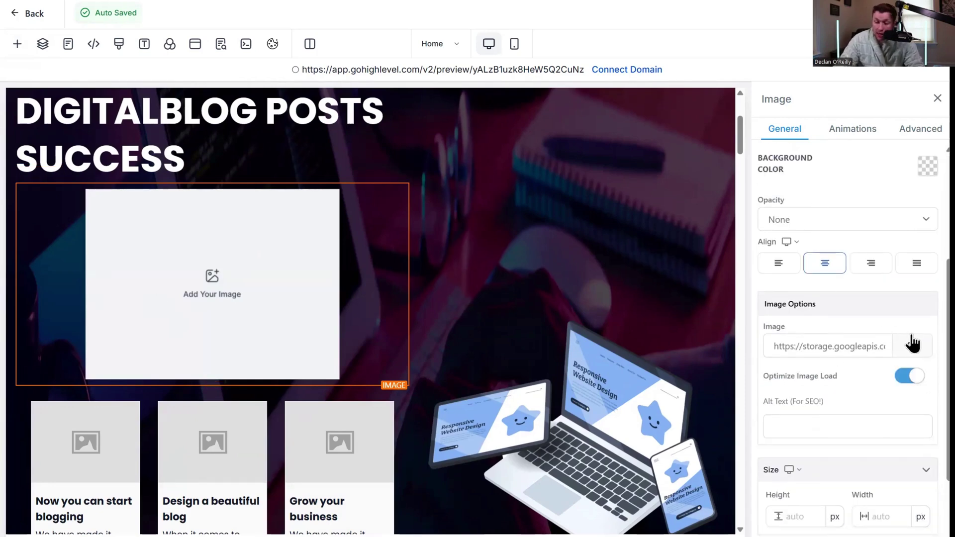
{"action": "left_click", "coordinate": [912, 345]}
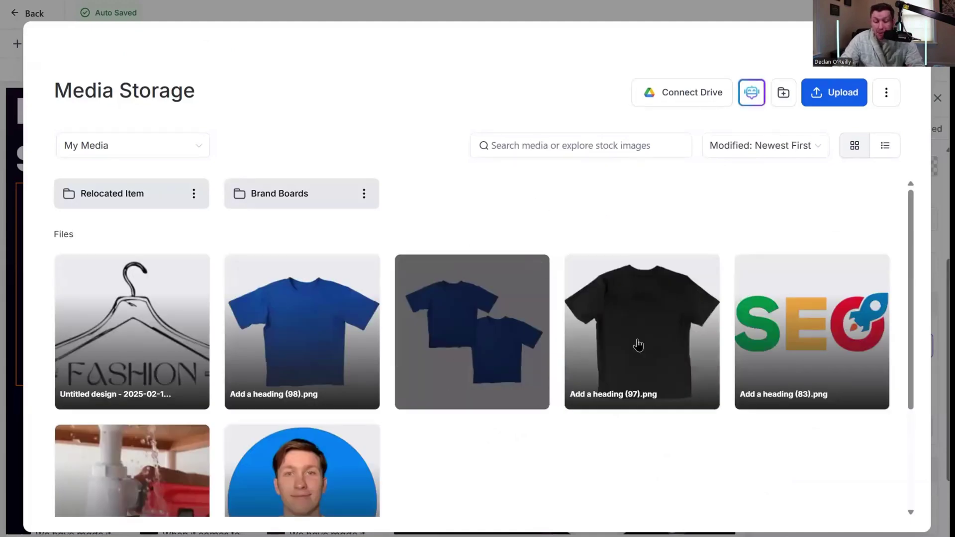
{"action": "left_click", "coordinate": [312, 475]}
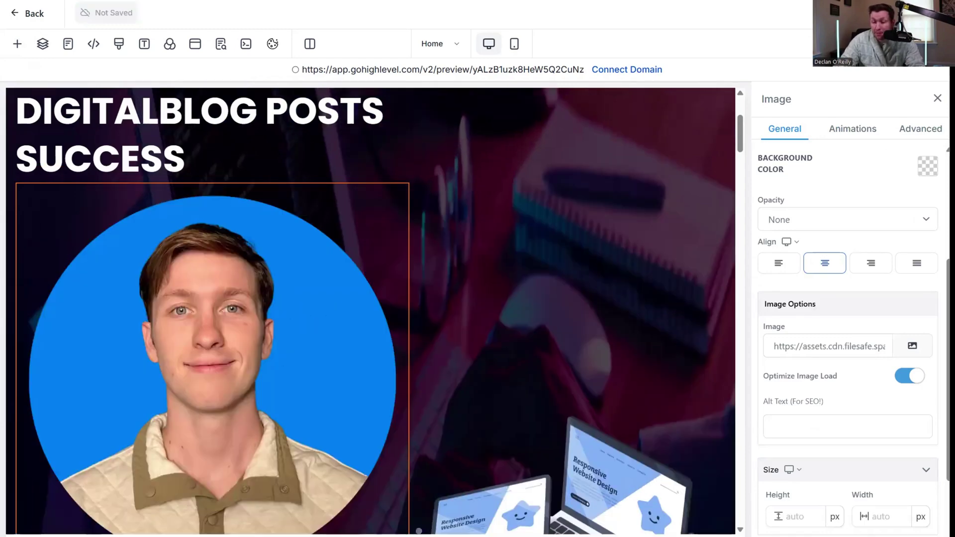
Copy the link of Add a heading (99).png from the media library and use it as the image element's source.
{"action": "left_click", "coordinate": [915, 348]}
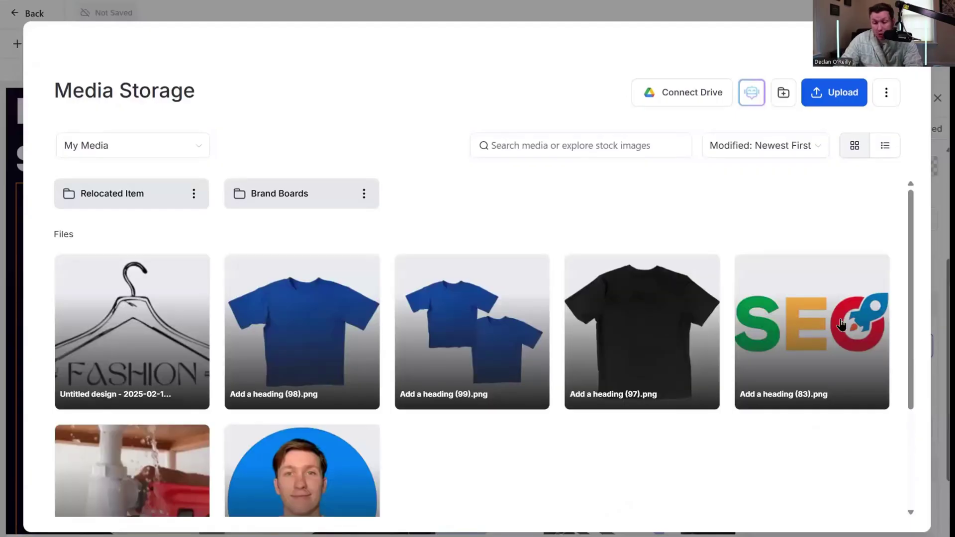
{"action": "left_click", "coordinate": [533, 271]}
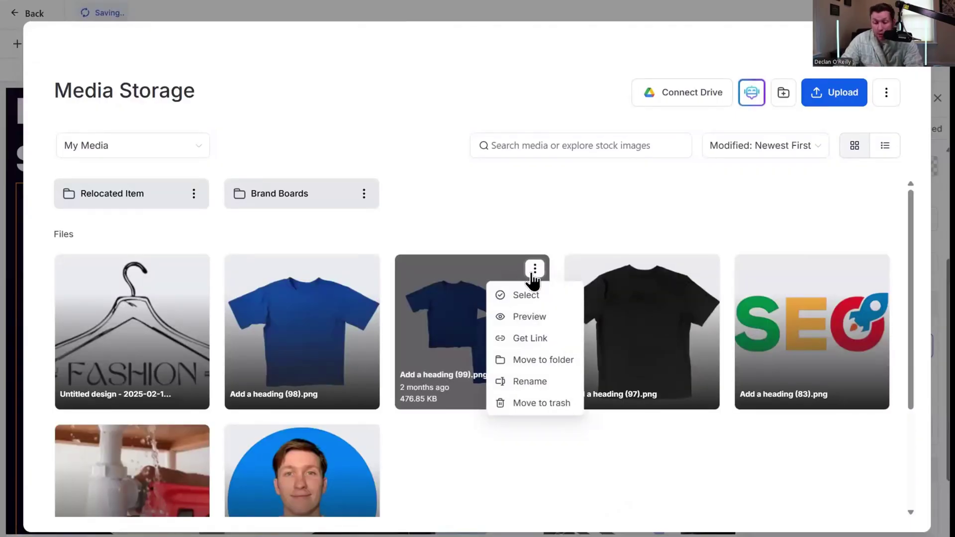
{"action": "left_click", "coordinate": [535, 338]}
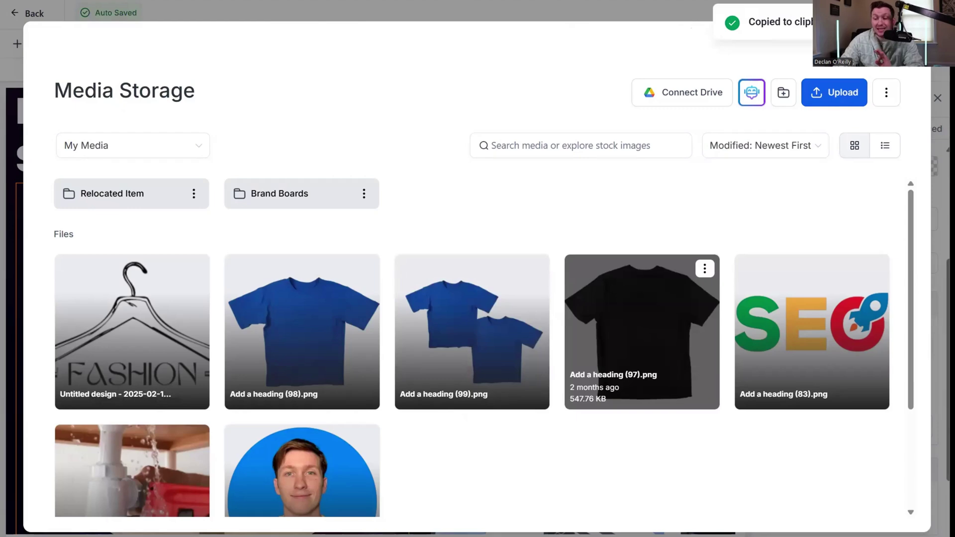
{"action": "left_click", "coordinate": [896, 47]}
{"action": "triple_click", "coordinate": [802, 348]}
{"action": "right_click", "coordinate": [803, 351]}
{"action": "left_click", "coordinate": [693, 107]}
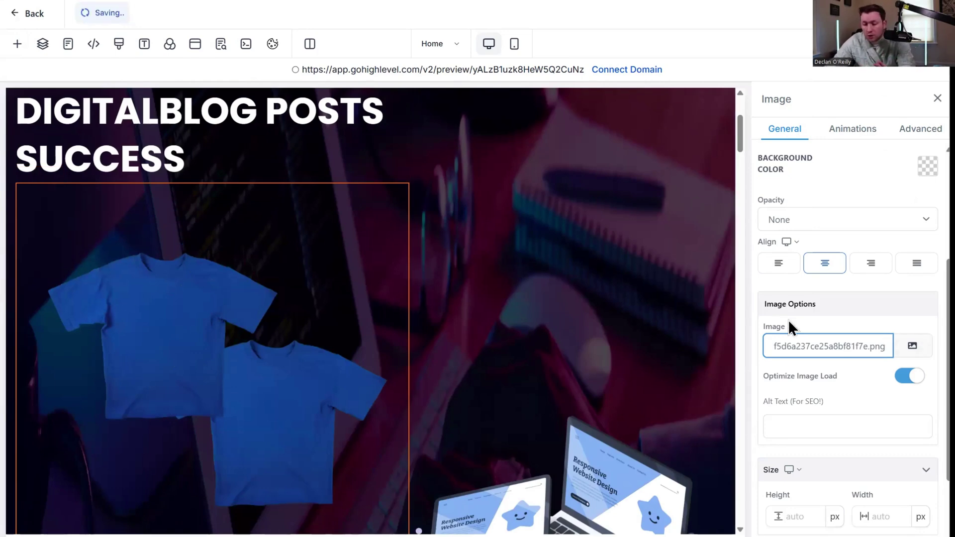
Switch the media library's source to Unsplash for the image element and search the stock images for "flower".
{"action": "left_click", "coordinate": [919, 349]}
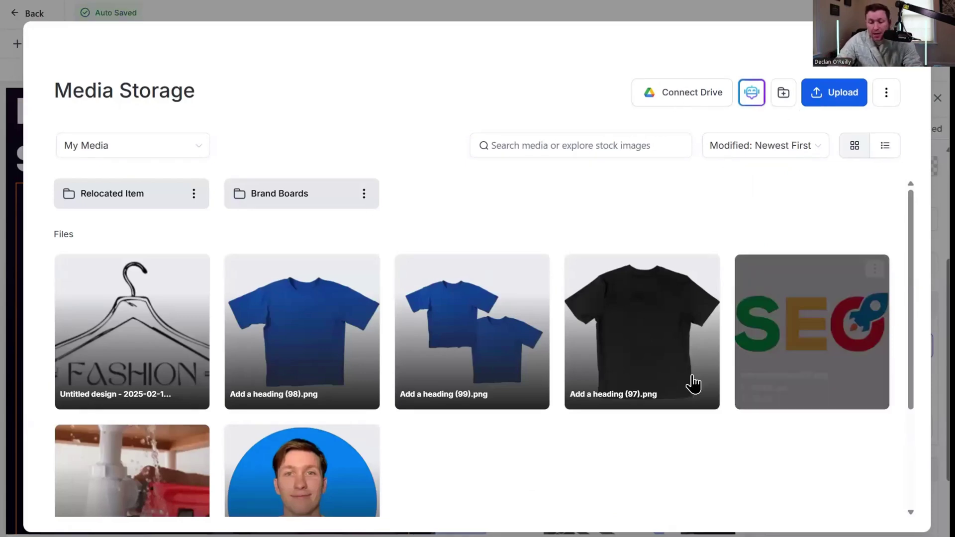
{"action": "scroll", "coordinate": [362, 356], "scroll_direction": "down", "scroll_amount": 3}
{"action": "scroll", "coordinate": [482, 333], "scroll_direction": "up", "scroll_amount": 3}
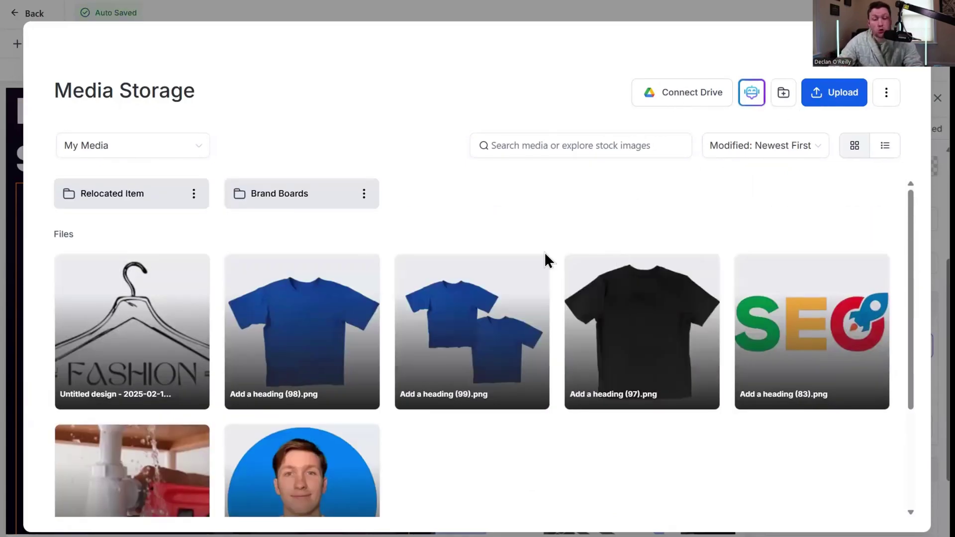
{"action": "left_click", "coordinate": [200, 156]}
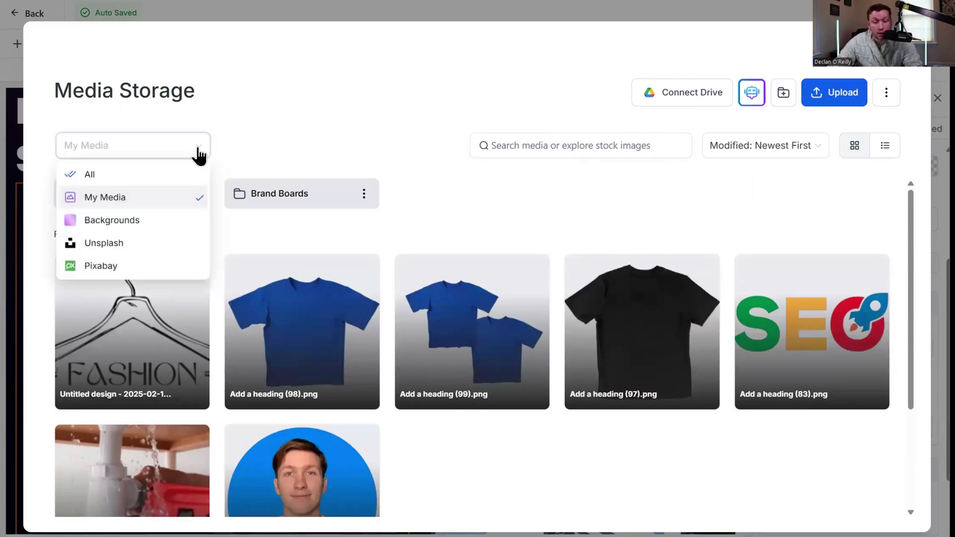
{"action": "left_click", "coordinate": [177, 251]}
{"action": "left_click", "coordinate": [550, 150]}
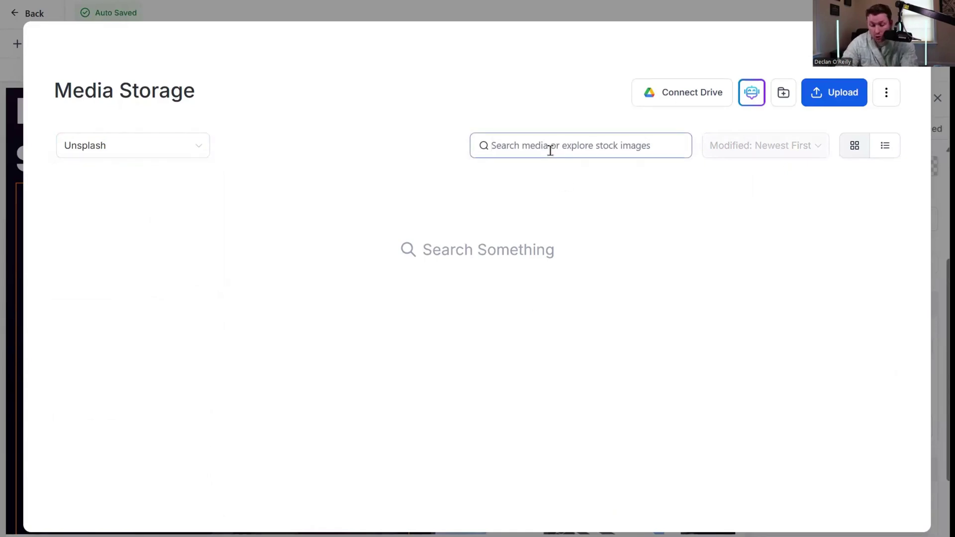
{"action": "type", "text": "flower"}
{"action": "scroll", "coordinate": [462, 256], "scroll_direction": "down", "scroll_amount": 4}
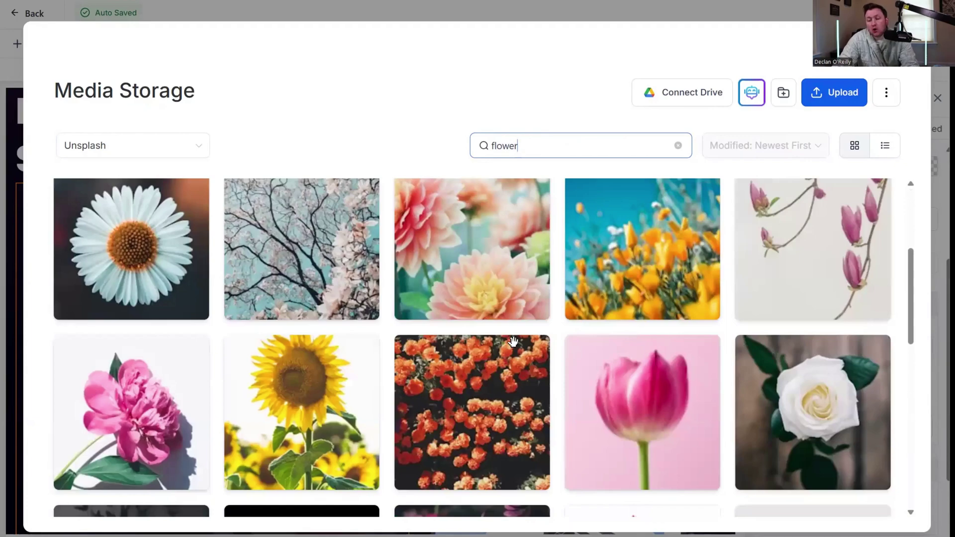
{"action": "scroll", "coordinate": [490, 328], "scroll_direction": "up", "scroll_amount": 4}
Switch the image source to Pixabay and insert the dark red flower photo into the image element.
{"action": "left_click", "coordinate": [178, 150]}
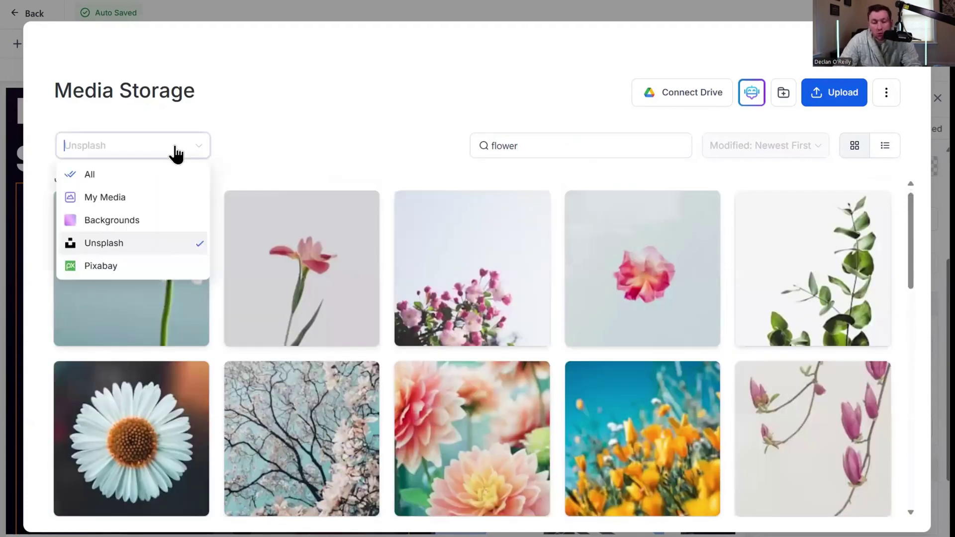
{"action": "left_click", "coordinate": [155, 279]}
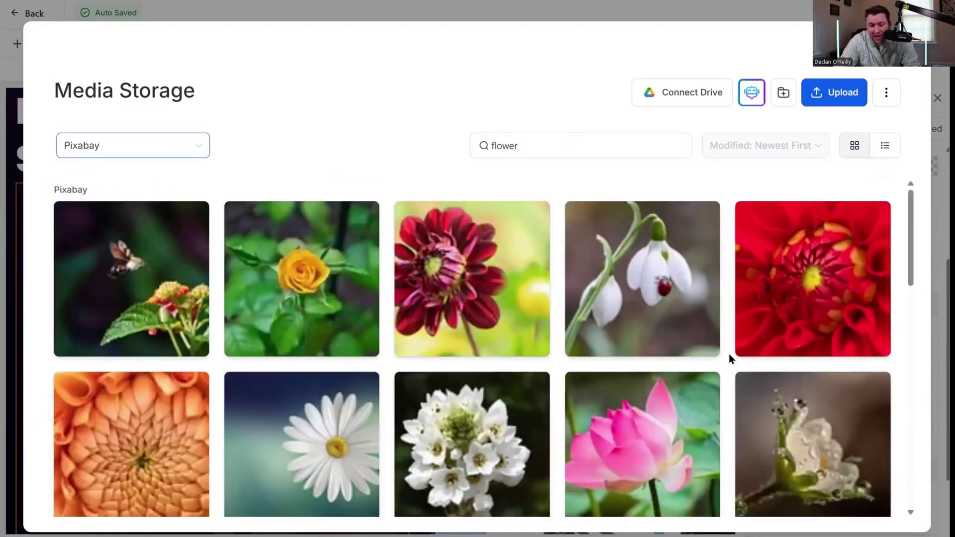
{"action": "scroll", "coordinate": [472, 348], "scroll_direction": "down", "scroll_amount": 10}
{"action": "scroll", "coordinate": [456, 329], "scroll_direction": "up", "scroll_amount": 10}
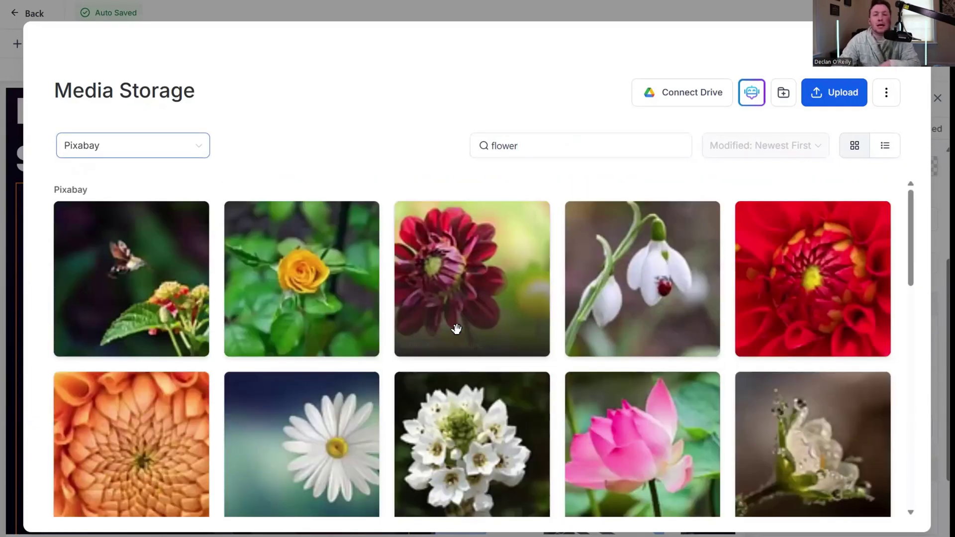
{"action": "left_click", "coordinate": [477, 308]}
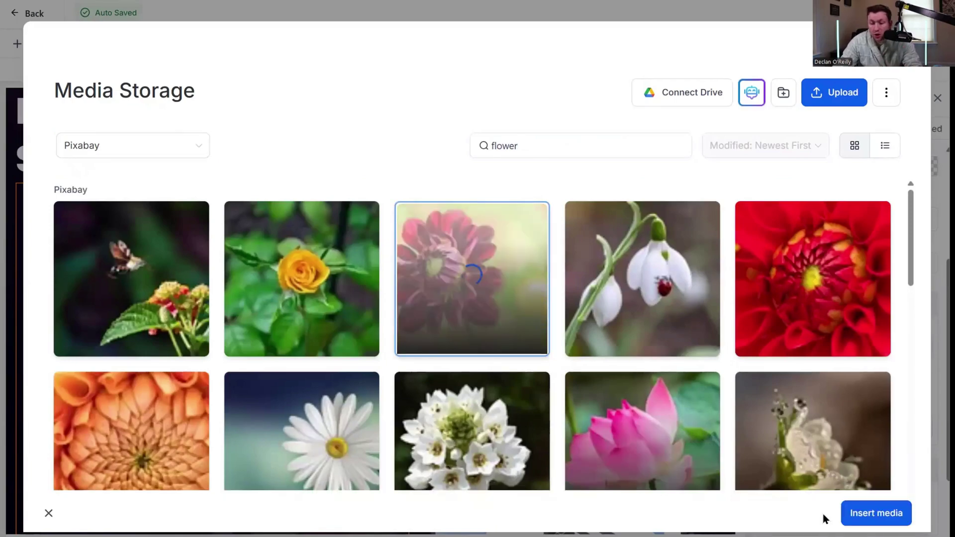
{"action": "left_click", "coordinate": [875, 513]}
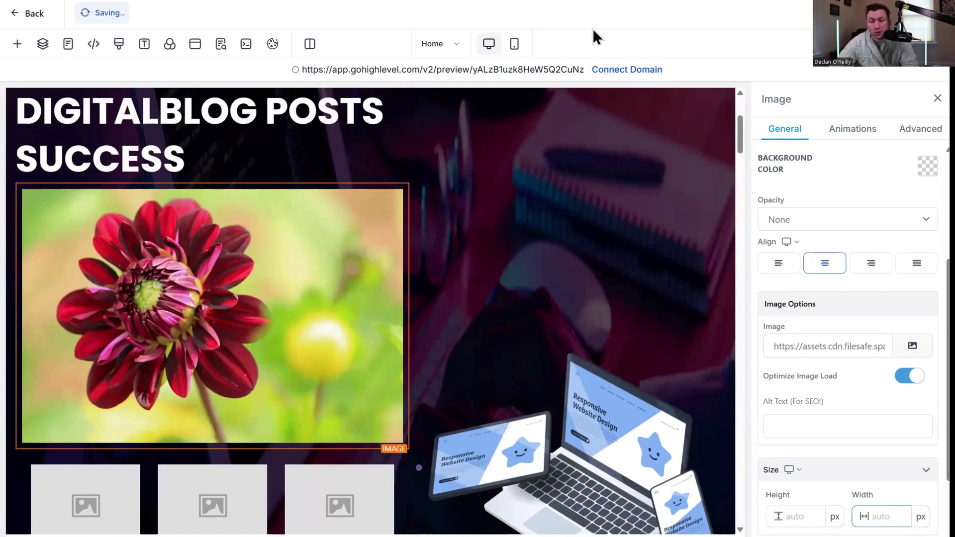
Reopen the media library for the flower image and look at its available image sources.
{"action": "left_click", "coordinate": [918, 346]}
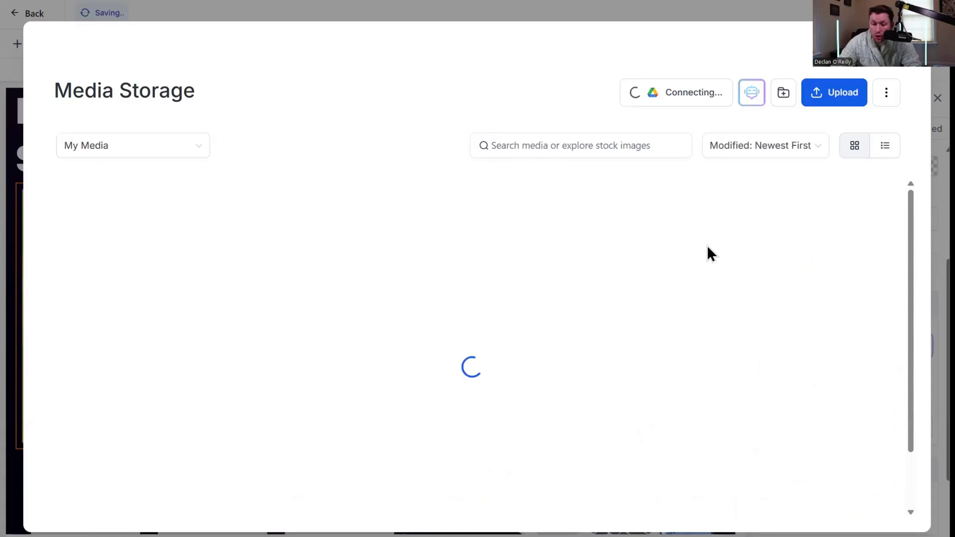
{"action": "left_click", "coordinate": [173, 160]}
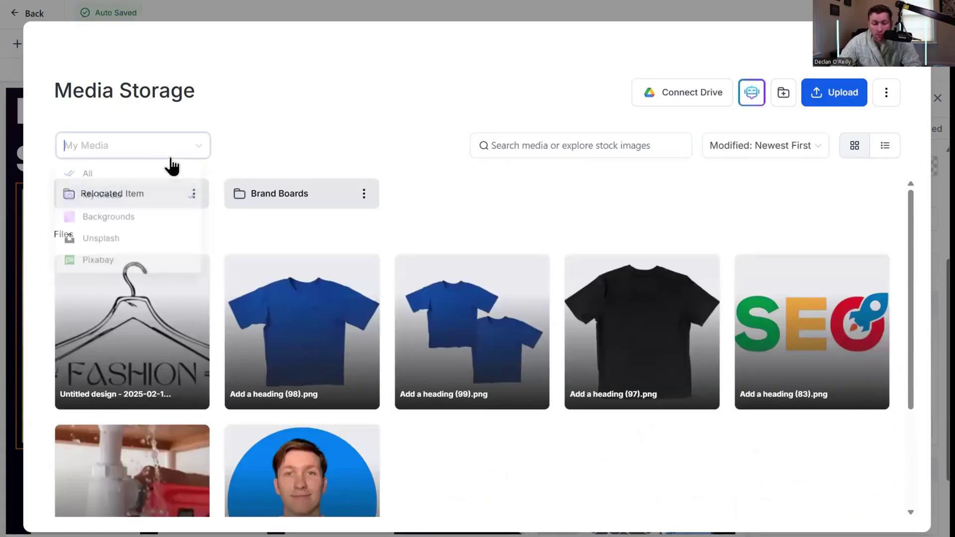
{"action": "left_click", "coordinate": [541, 206]}
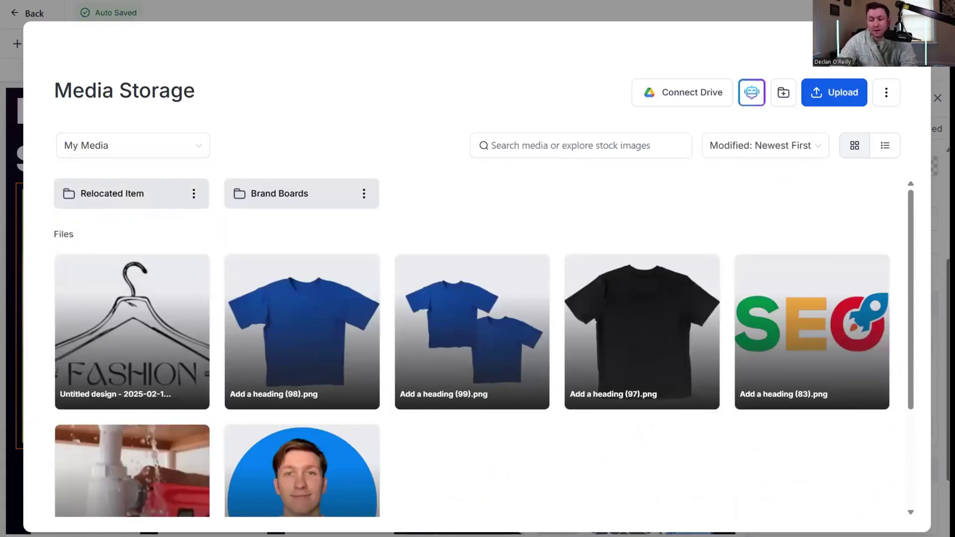
Set the flower image's height to 300 px.
{"action": "scroll", "coordinate": [820, 368], "scroll_direction": "down", "scroll_amount": 3}
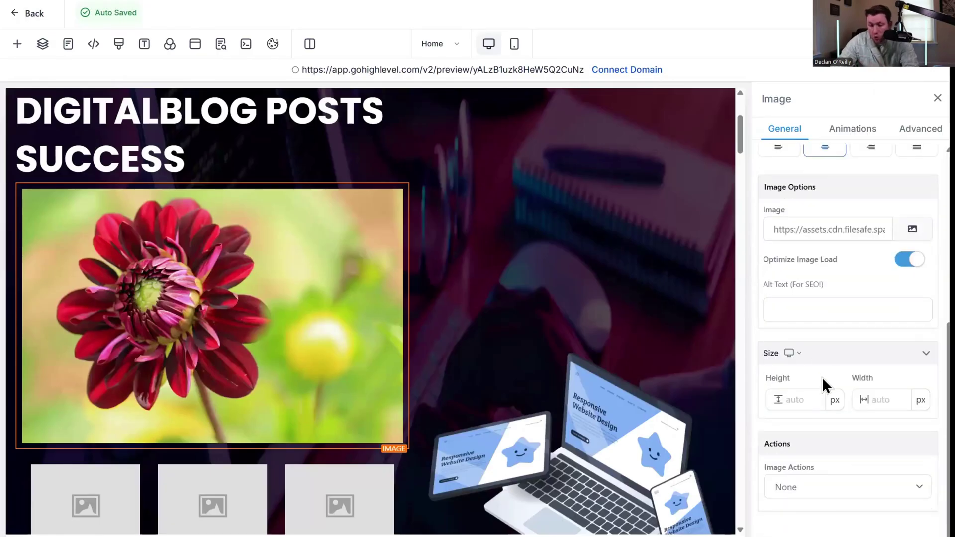
{"action": "left_click", "coordinate": [791, 398]}
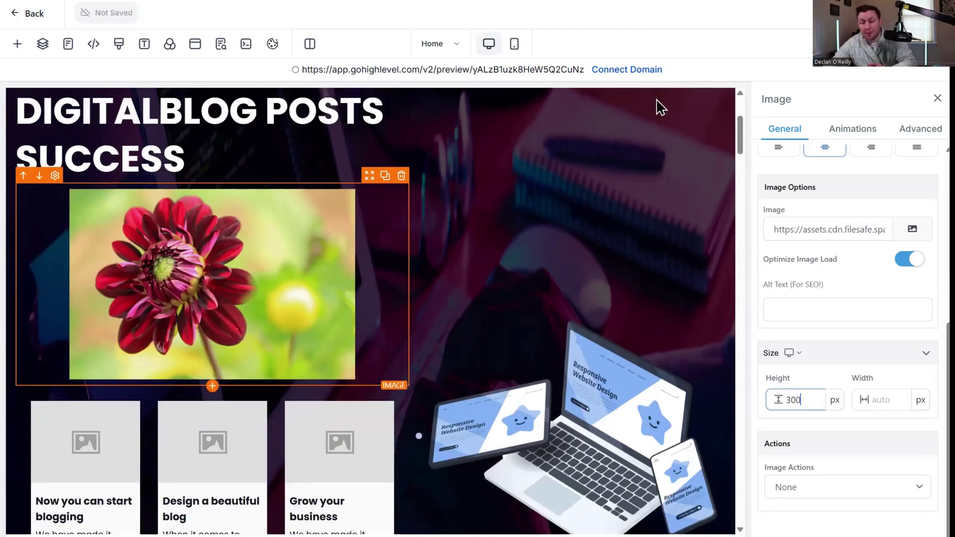
Review the flower image's entrance animations, its shadow, border and visibility settings, and its general settings.
{"action": "scroll", "coordinate": [870, 224], "scroll_direction": "up", "scroll_amount": 5}
{"action": "left_click", "coordinate": [866, 127]}
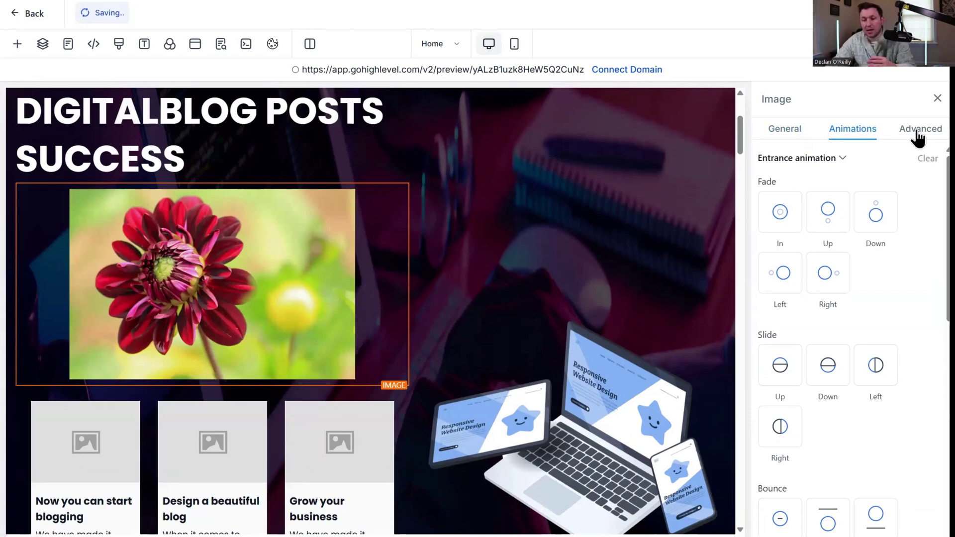
{"action": "left_click", "coordinate": [918, 139]}
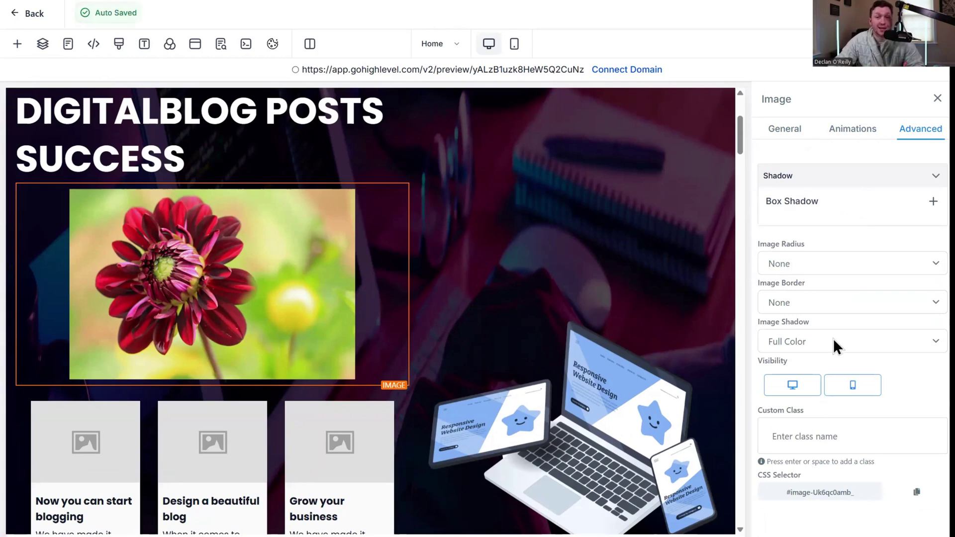
{"action": "left_click", "coordinate": [790, 132]}
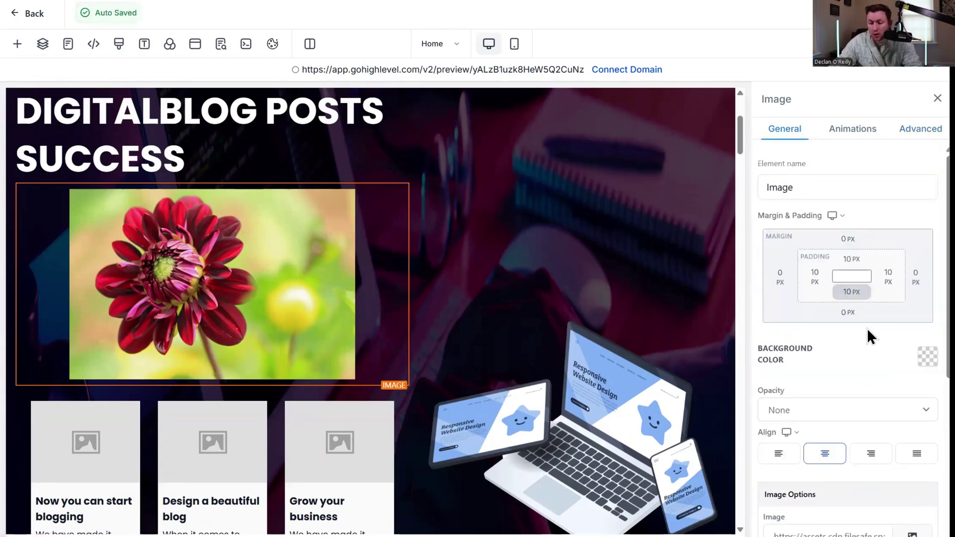
{"action": "scroll", "coordinate": [867, 327], "scroll_direction": "down", "scroll_amount": 5}
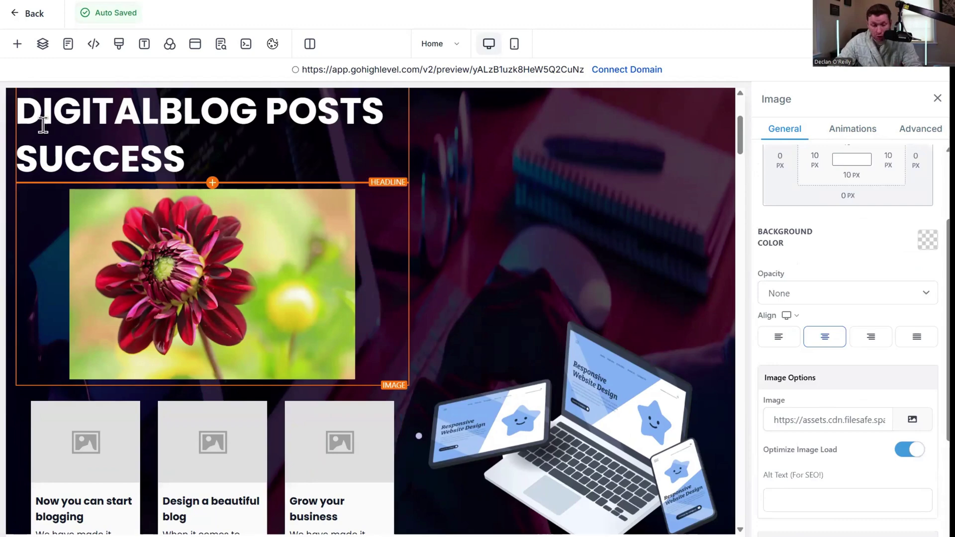
Add a Photo Gallery element in the empty column beside the flower image and select its third image.
{"action": "left_click", "coordinate": [15, 47]}
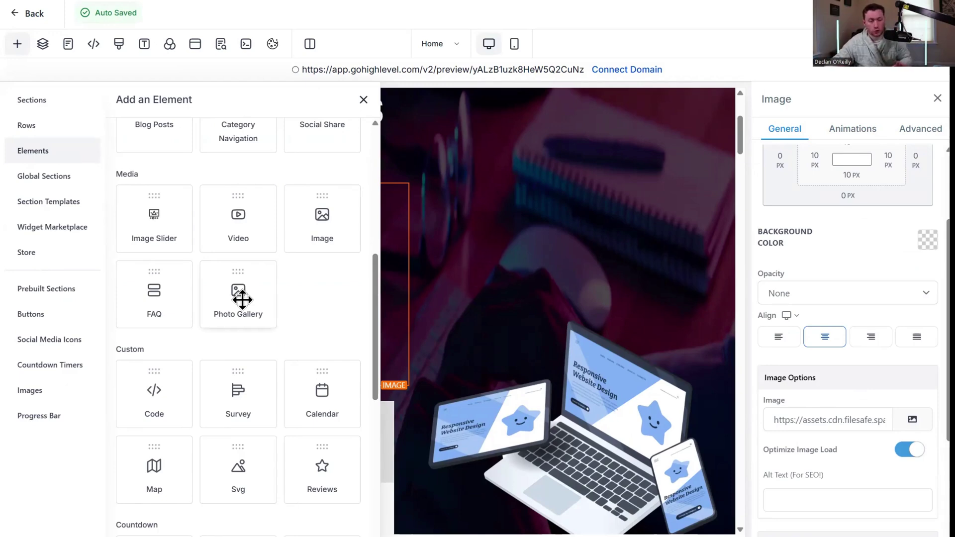
{"action": "left_click_drag", "start_coordinate": [242, 300], "coordinate": [502, 249]}
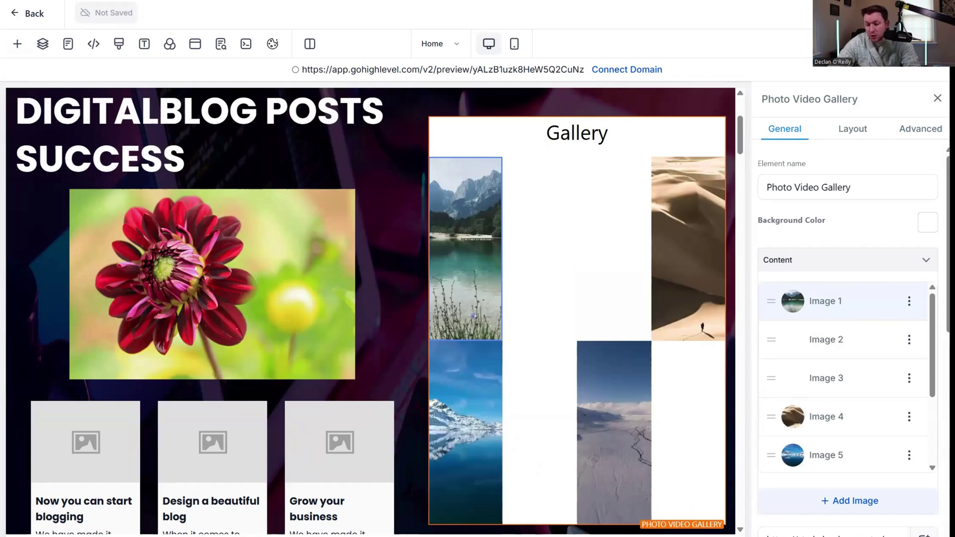
{"action": "left_click", "coordinate": [909, 300]}
{"action": "left_click", "coordinate": [614, 298]}
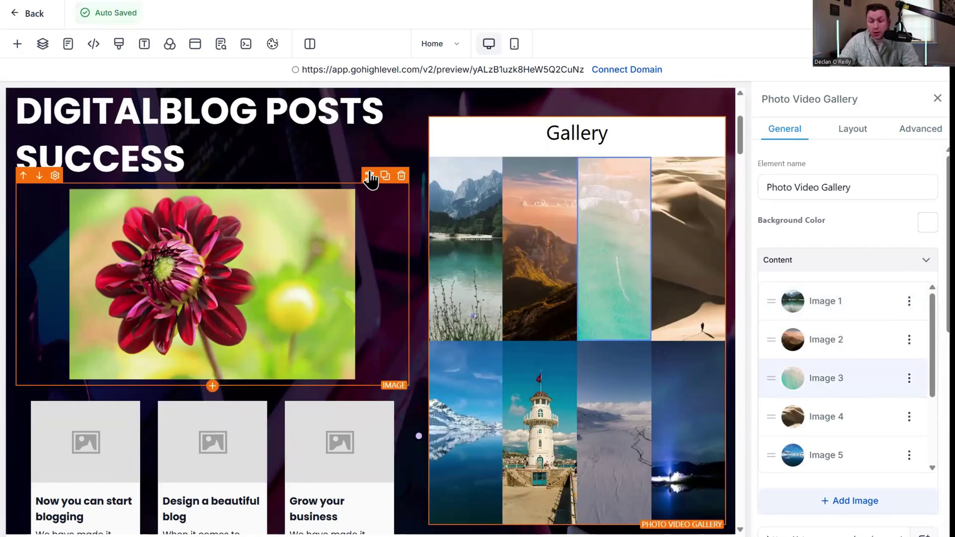
{"action": "left_click", "coordinate": [370, 178]}
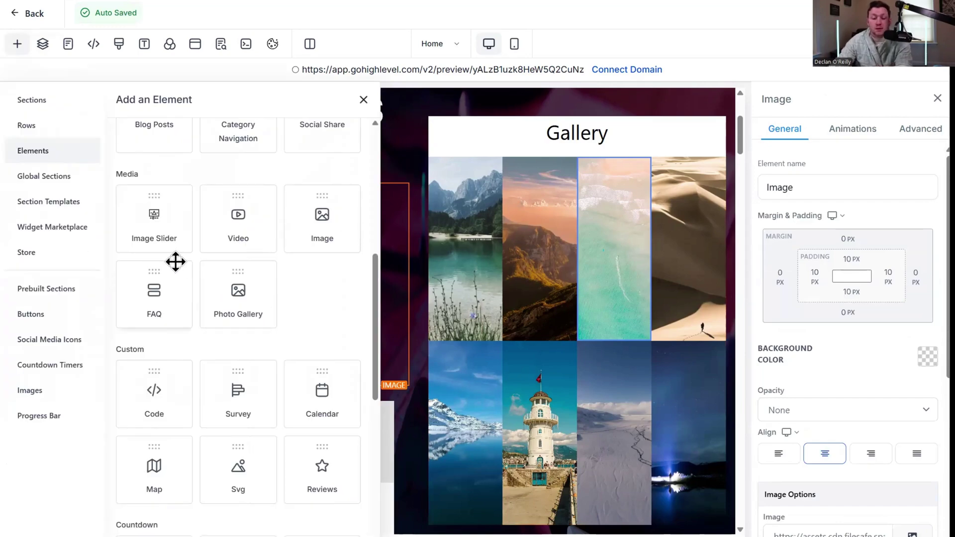
{"action": "left_click_drag", "start_coordinate": [239, 218], "coordinate": [378, 225]}
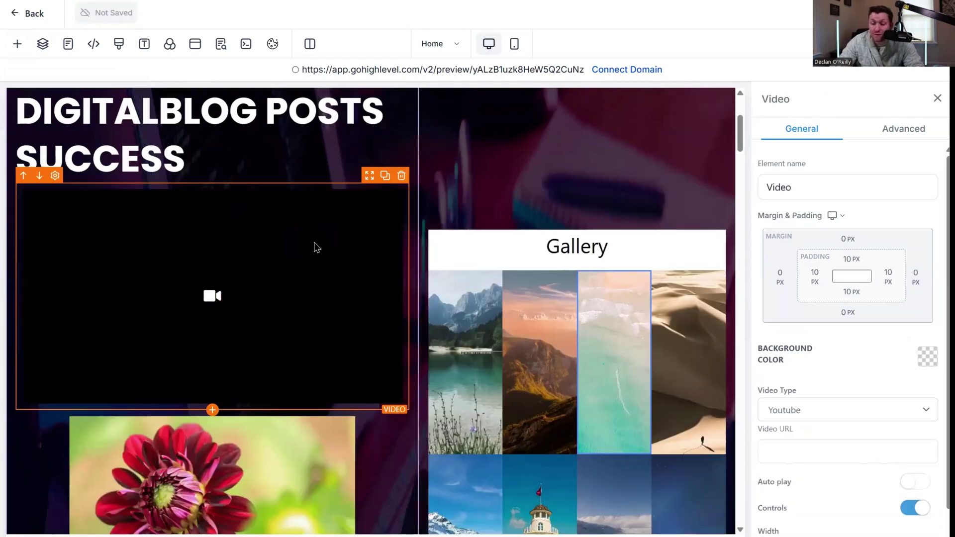
{"action": "scroll", "coordinate": [851, 348], "scroll_direction": "down", "scroll_amount": 1}
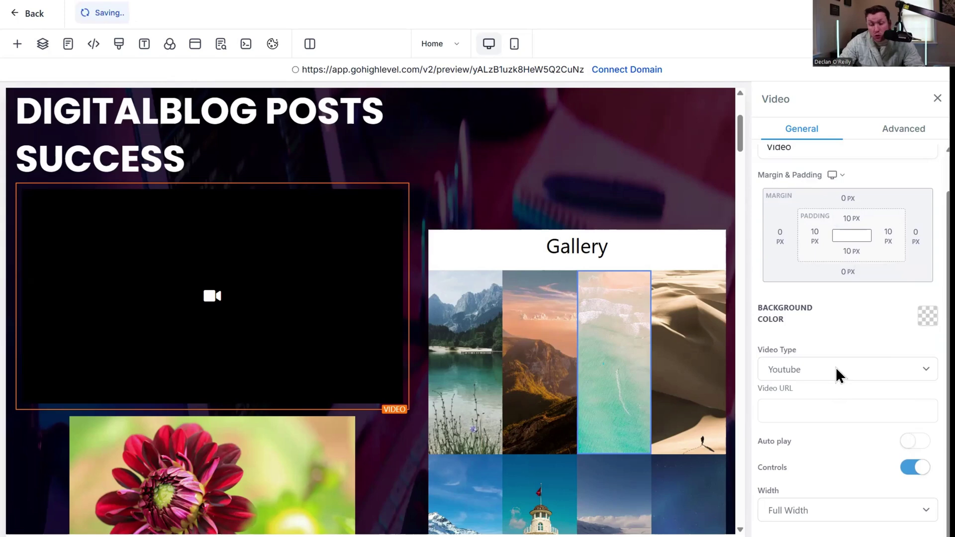
{"action": "left_click", "coordinate": [878, 374]}
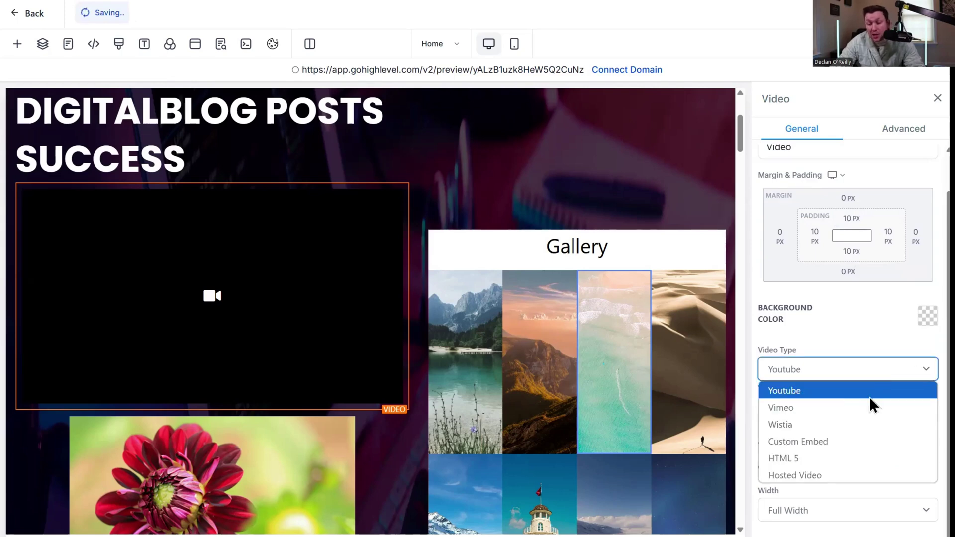
{"action": "left_click", "coordinate": [852, 386]}
{"action": "left_click", "coordinate": [812, 405]}
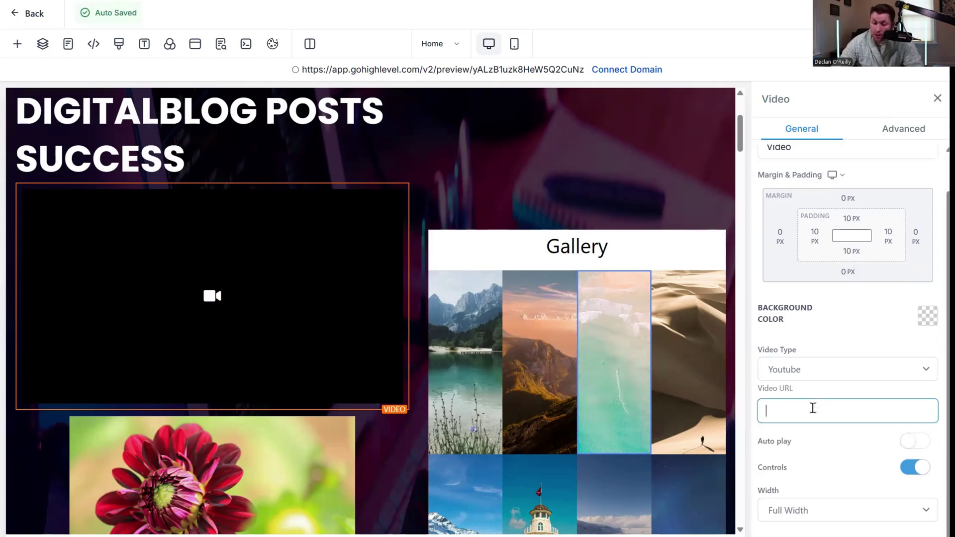
{"action": "right_click", "coordinate": [812, 406]}
{"action": "left_click", "coordinate": [716, 251]}
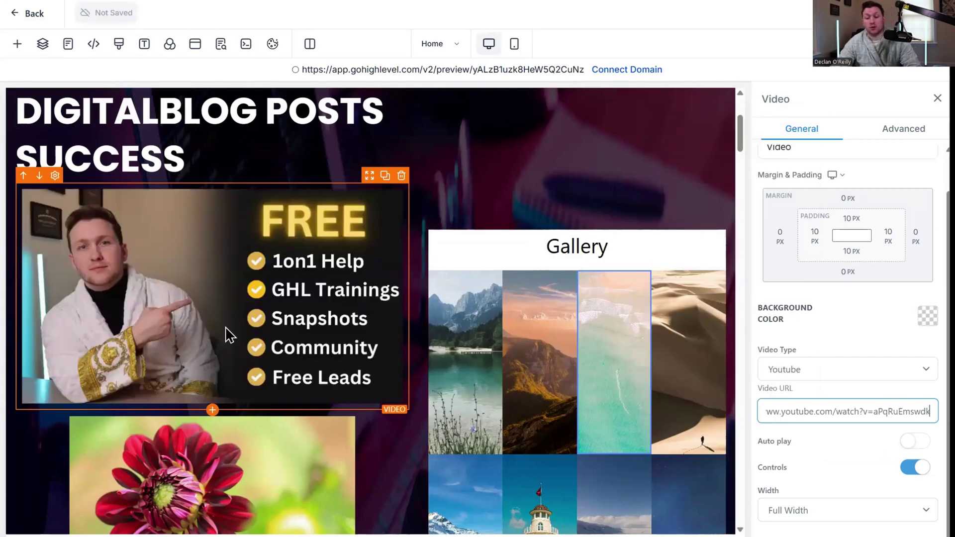
{"action": "scroll", "coordinate": [616, 378], "scroll_direction": "down", "scroll_amount": 10}
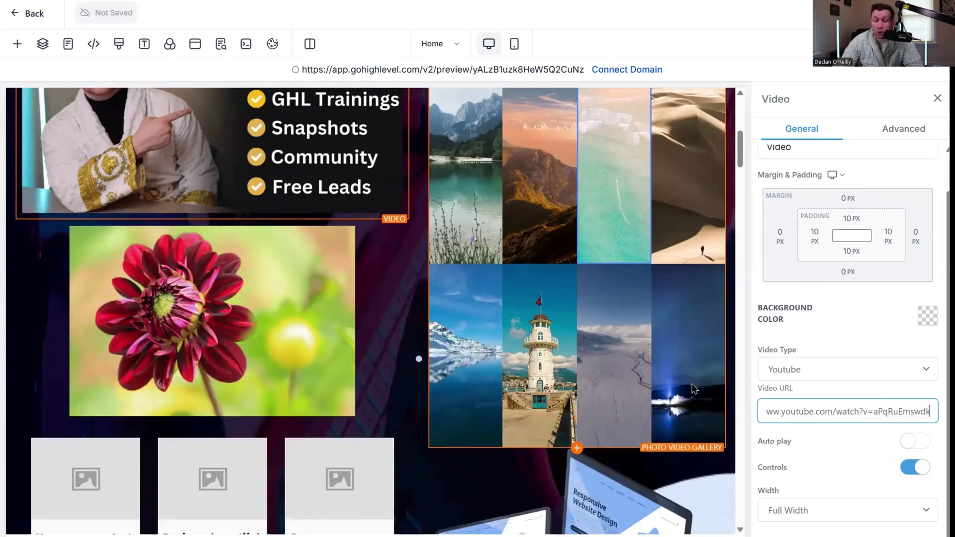
{"action": "scroll", "coordinate": [813, 420], "scroll_direction": "up", "scroll_amount": 1}
{"action": "scroll", "coordinate": [313, 370], "scroll_direction": "up", "scroll_amount": 10}
{"action": "scroll", "coordinate": [791, 375], "scroll_direction": "up", "scroll_amount": 1}
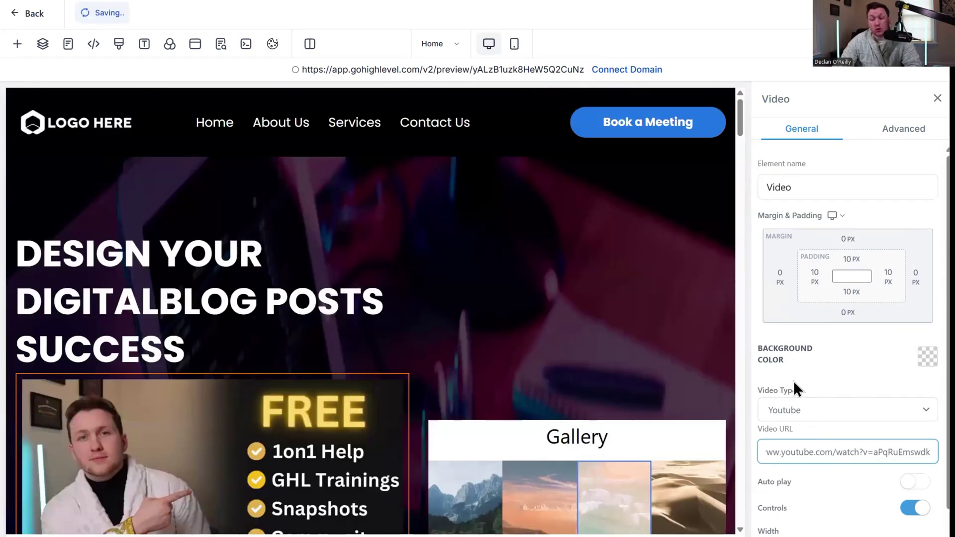
Try Vimeo and Wistia as the video element's type.
{"action": "scroll", "coordinate": [844, 408], "scroll_direction": "down", "scroll_amount": 1}
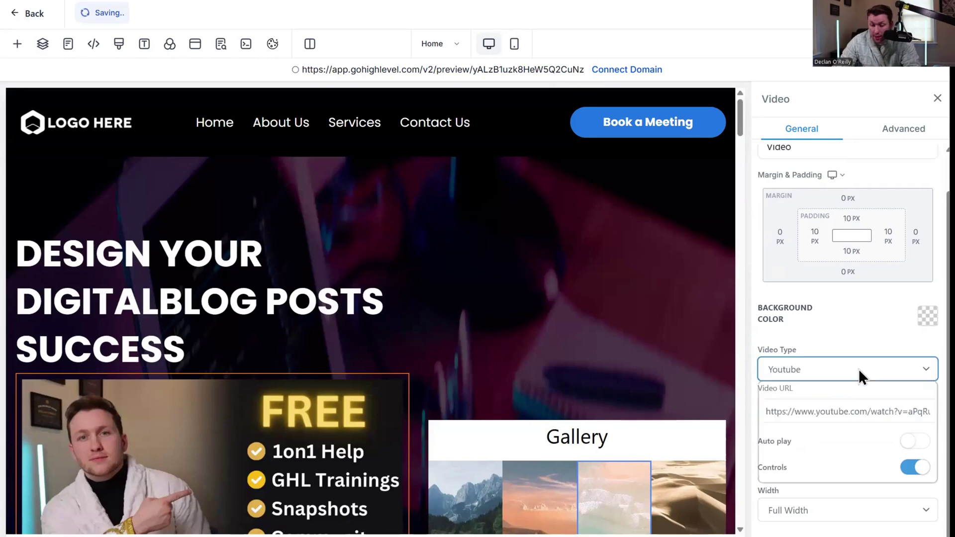
{"action": "left_click", "coordinate": [858, 369]}
{"action": "left_click", "coordinate": [837, 404]}
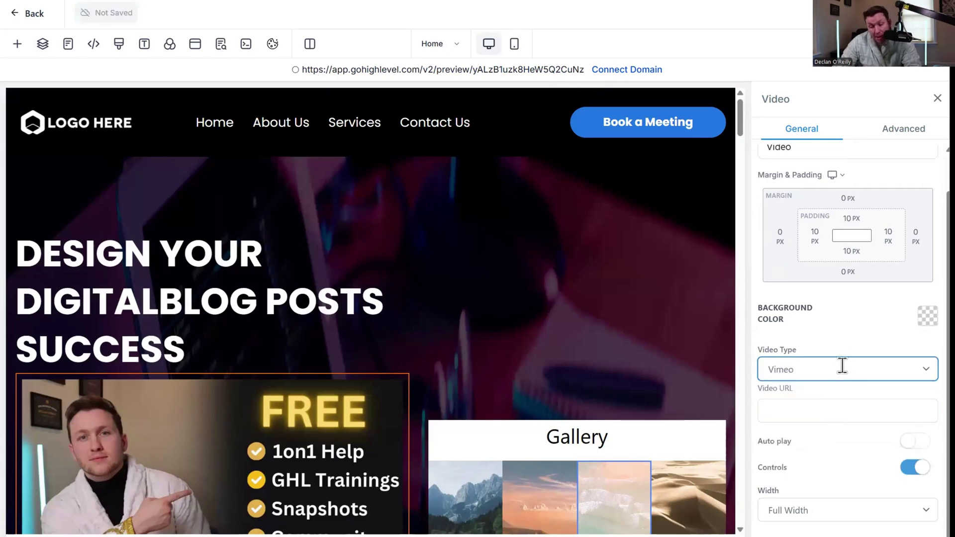
{"action": "left_click", "coordinate": [844, 368]}
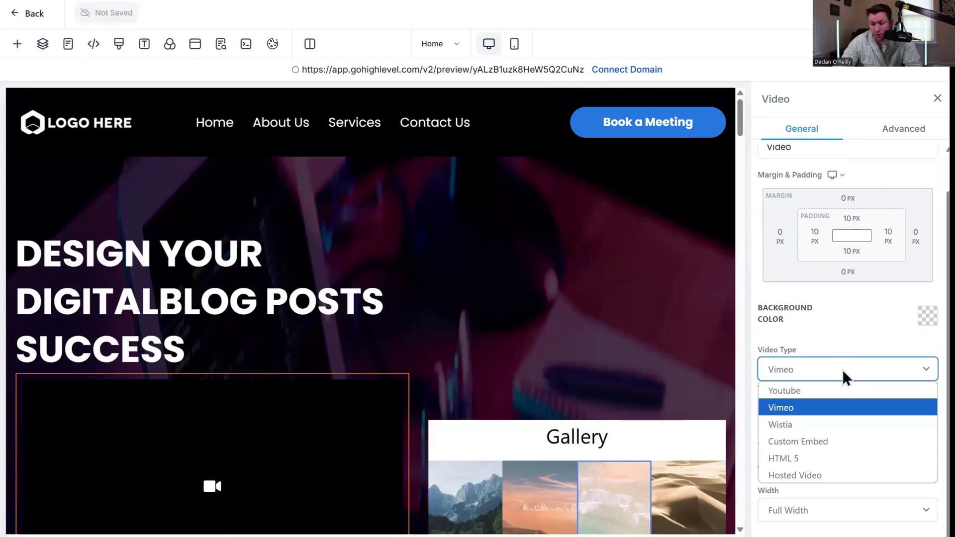
{"action": "left_click", "coordinate": [836, 422]}
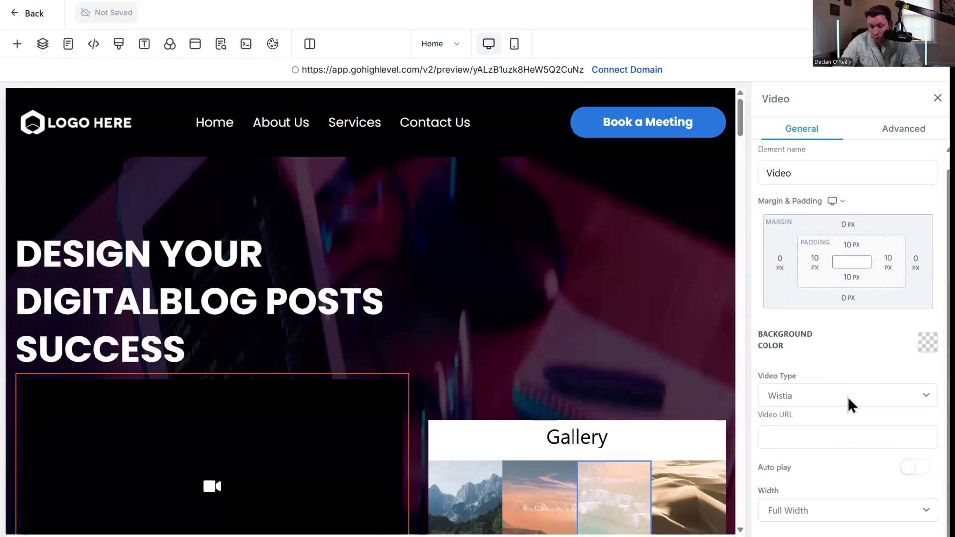
Set the video type to Hosted Video and choose the Birthday Reminder Automation file from media storage.
{"action": "left_click", "coordinate": [847, 395]}
{"action": "left_click", "coordinate": [801, 501]}
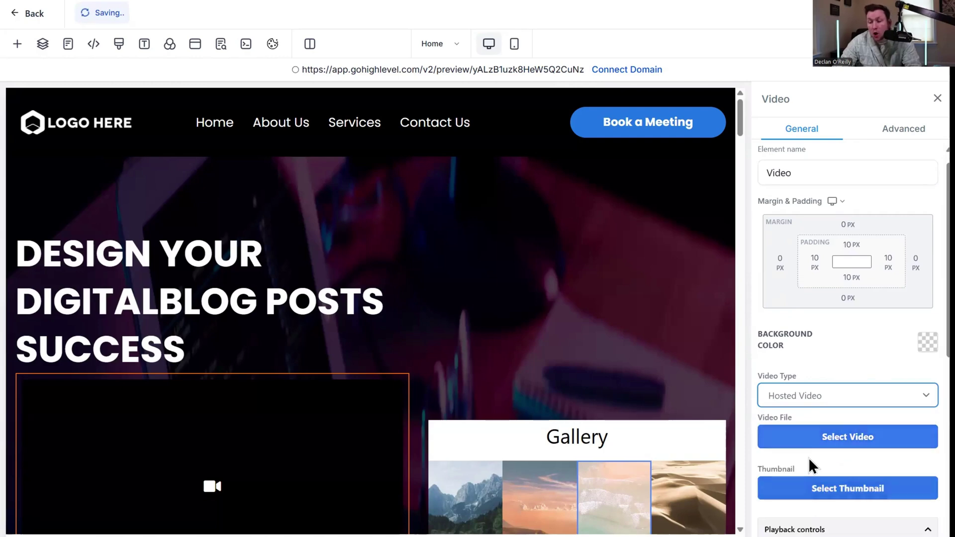
{"action": "left_click", "coordinate": [773, 428]}
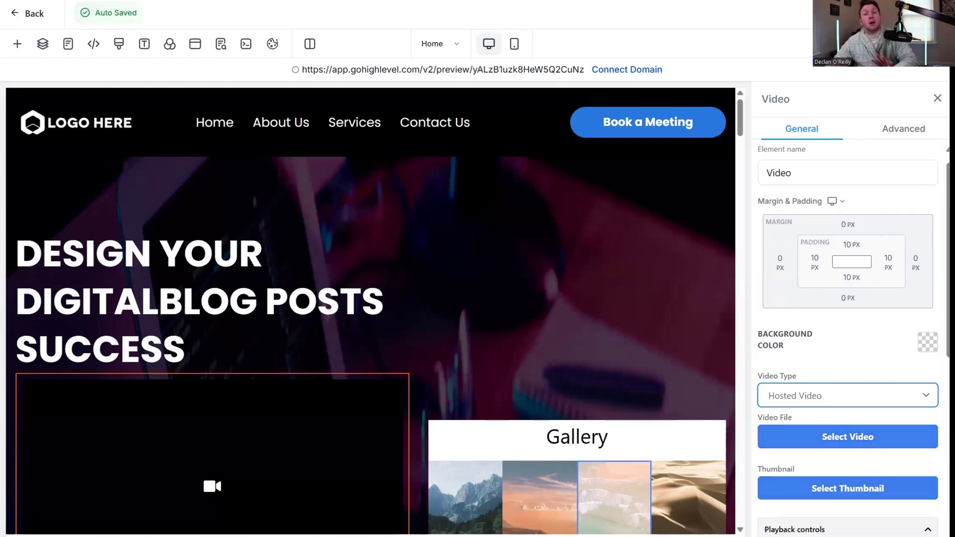
{"action": "left_click", "coordinate": [886, 443]}
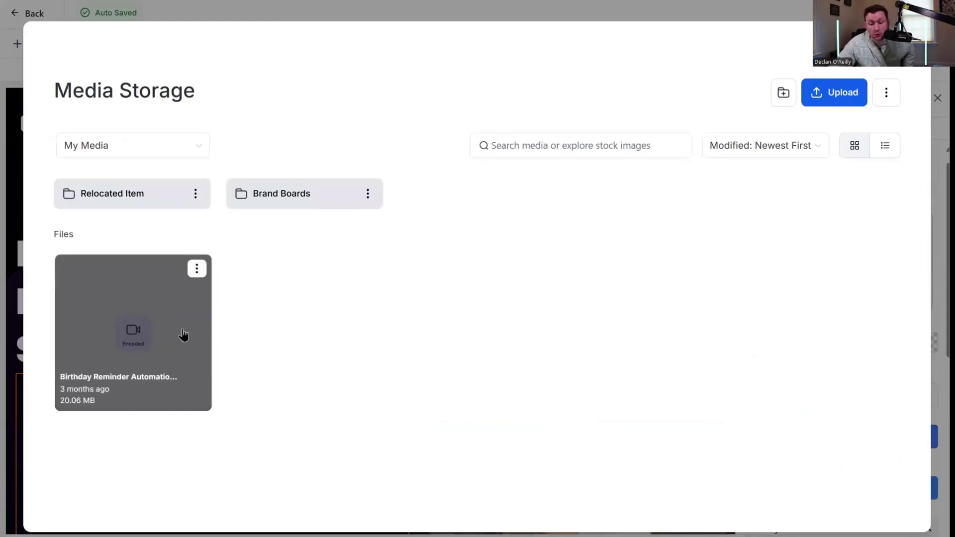
{"action": "left_click", "coordinate": [170, 357]}
{"action": "scroll", "coordinate": [465, 354], "scroll_direction": "down", "scroll_amount": 1}
{"action": "left_click", "coordinate": [77, 311]}
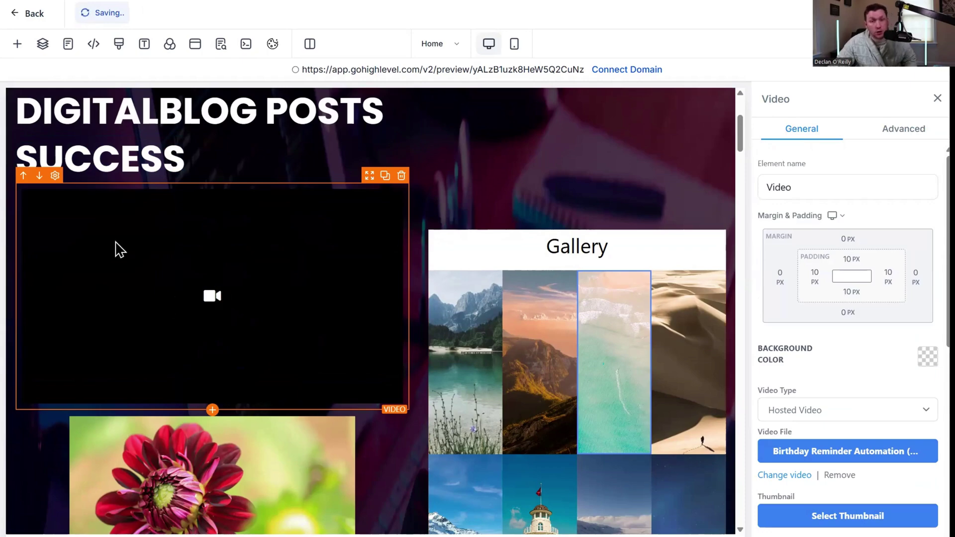
Review the hosted video's playback controls, lead generation options, and shadow, border and visibility settings.
{"action": "scroll", "coordinate": [746, 390], "scroll_direction": "down", "scroll_amount": 3}
{"action": "scroll", "coordinate": [431, 428], "scroll_direction": "down", "scroll_amount": 1}
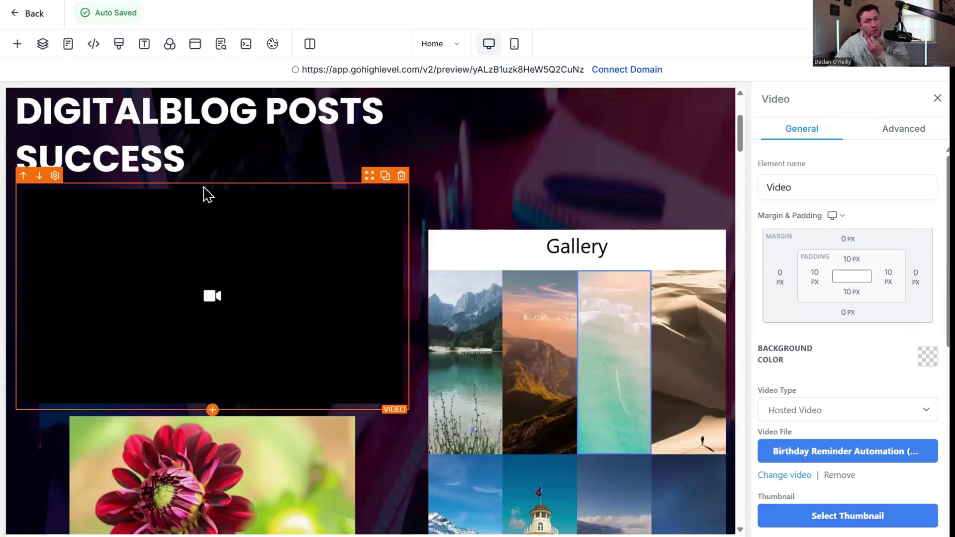
{"action": "scroll", "coordinate": [876, 434], "scroll_direction": "down", "scroll_amount": 5}
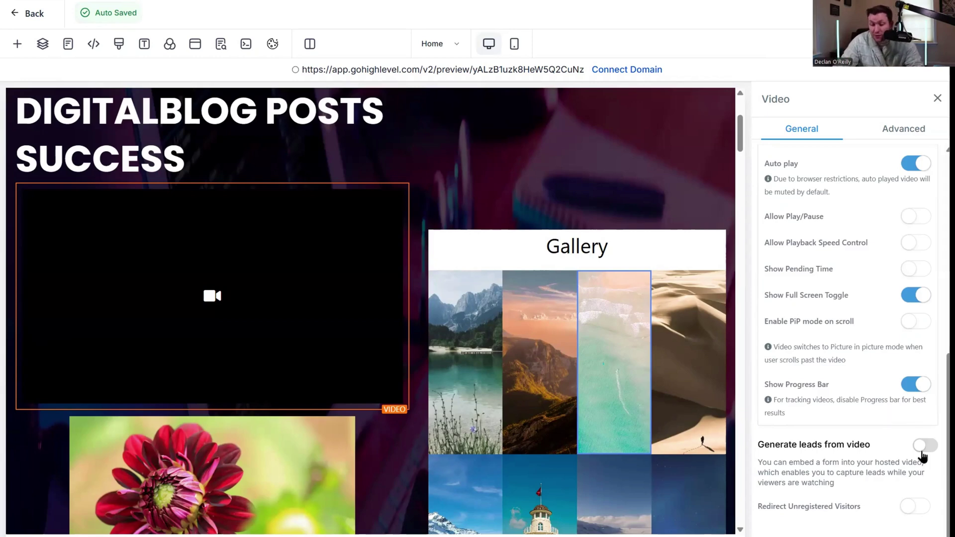
{"action": "scroll", "coordinate": [859, 473], "scroll_direction": "up", "scroll_amount": 5}
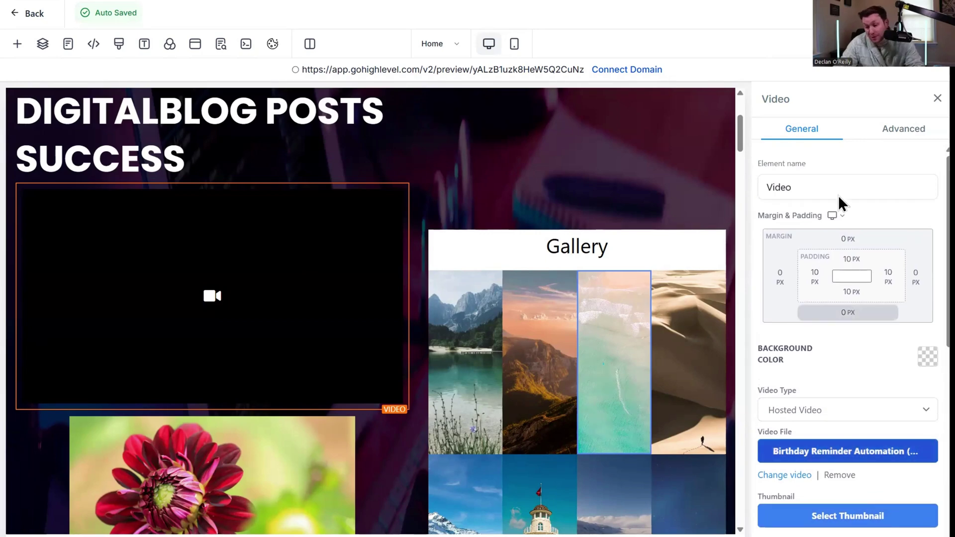
{"action": "left_click", "coordinate": [906, 141]}
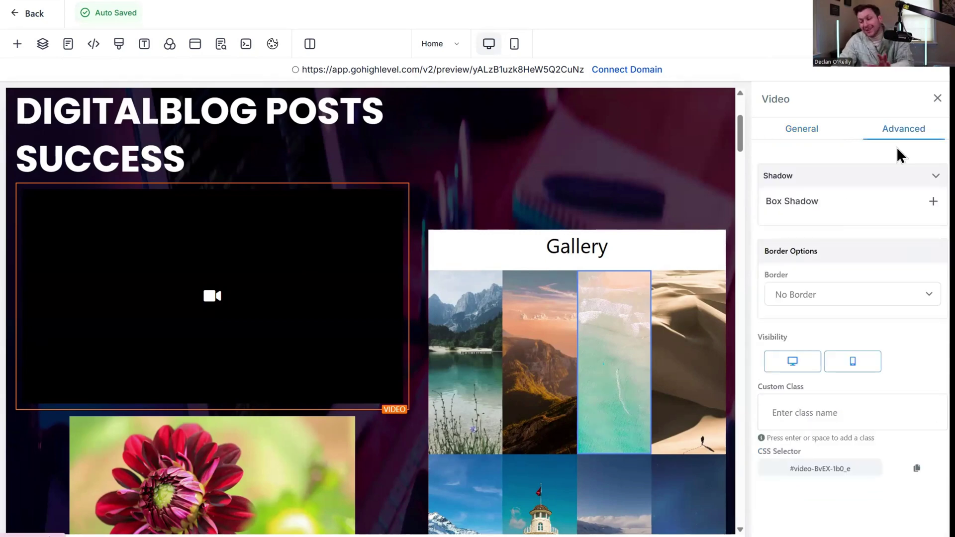
{"action": "left_click", "coordinate": [797, 141]}
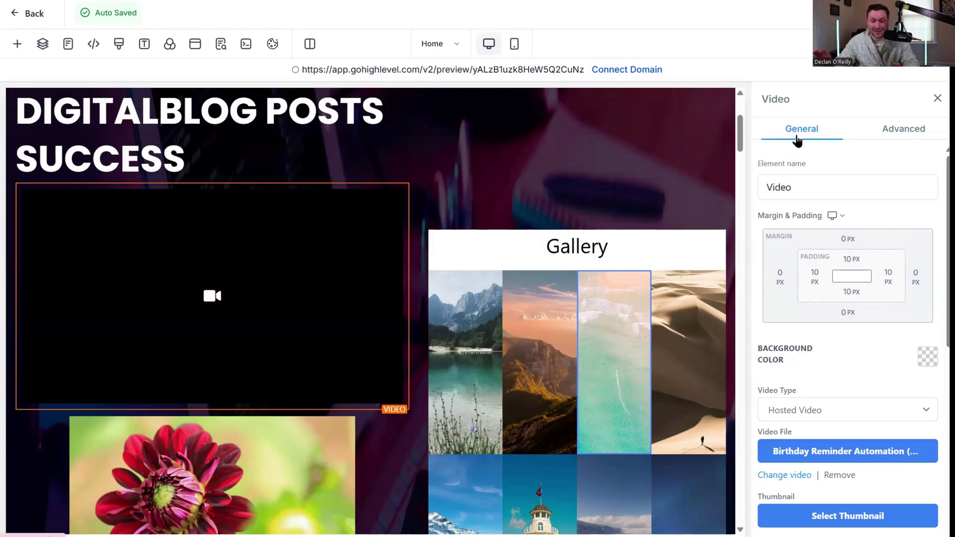
Add a custom Code element above the gallery, open its code editor and close it without adding code.
{"action": "left_click", "coordinate": [16, 44]}
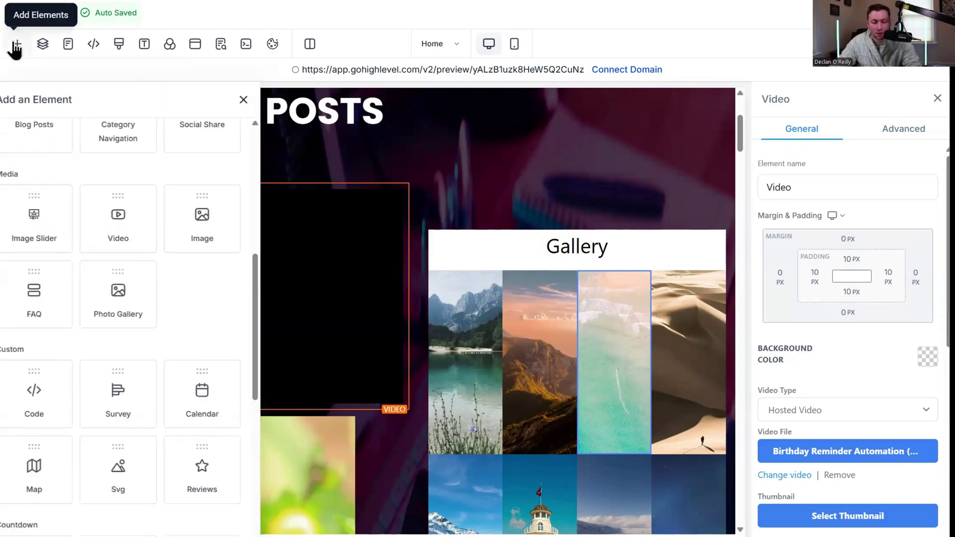
{"action": "scroll", "coordinate": [367, 231], "scroll_direction": "down", "scroll_amount": 4}
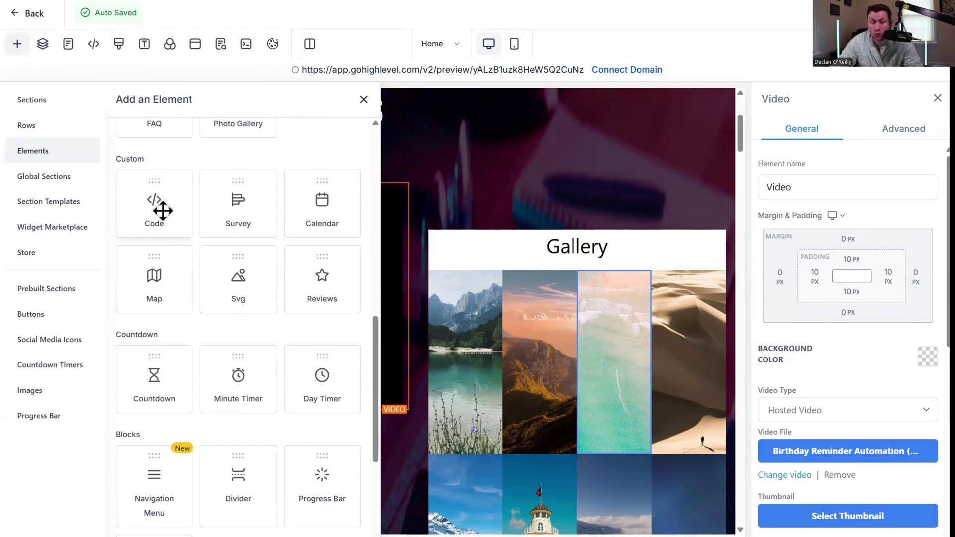
{"action": "left_click_drag", "start_coordinate": [162, 211], "coordinate": [487, 249]}
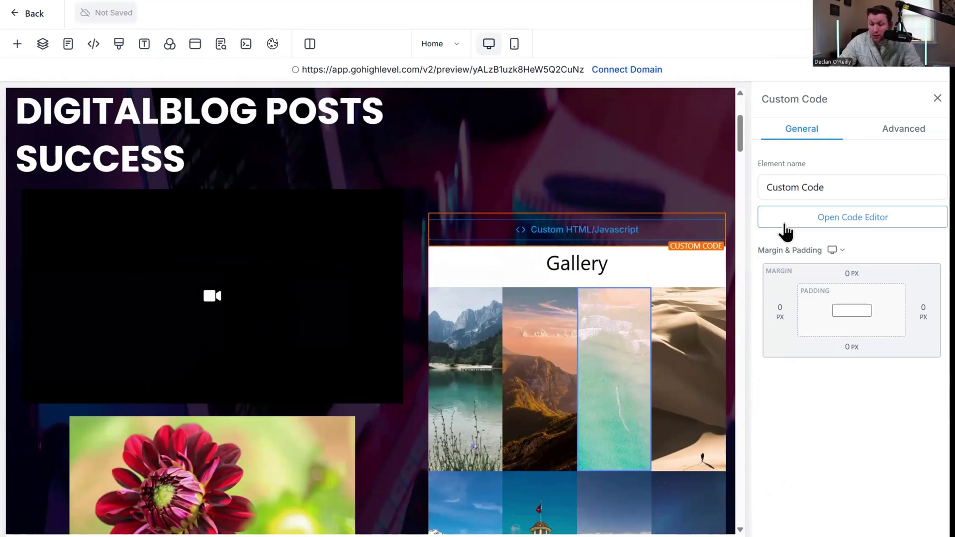
{"action": "left_click", "coordinate": [800, 221]}
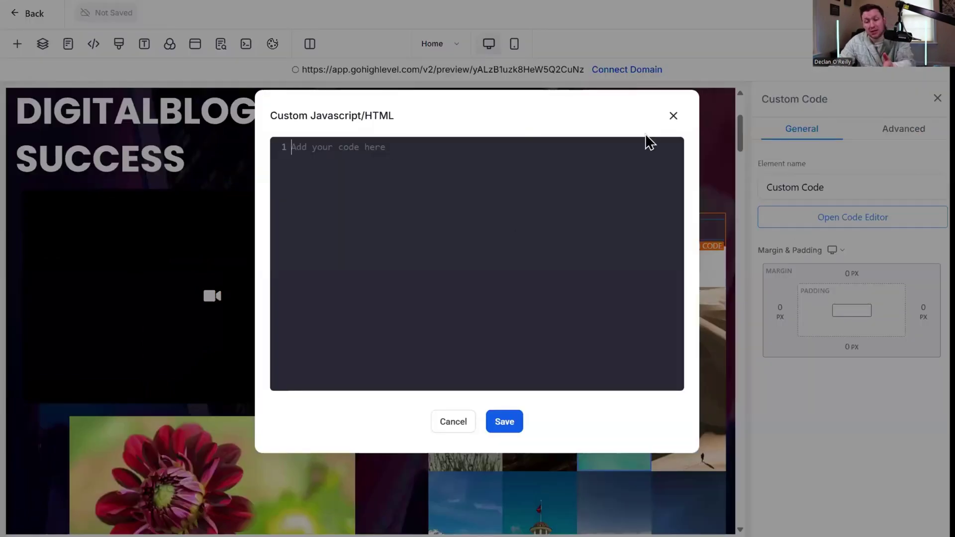
{"action": "left_click", "coordinate": [672, 117]}
Add a Survey element in the gallery's column and assign the real estate survey to it.
{"action": "left_click", "coordinate": [16, 50]}
{"action": "left_click_drag", "start_coordinate": [245, 211], "coordinate": [479, 237]}
{"action": "left_click", "coordinate": [519, 217]}
{"action": "left_click", "coordinate": [489, 247]}
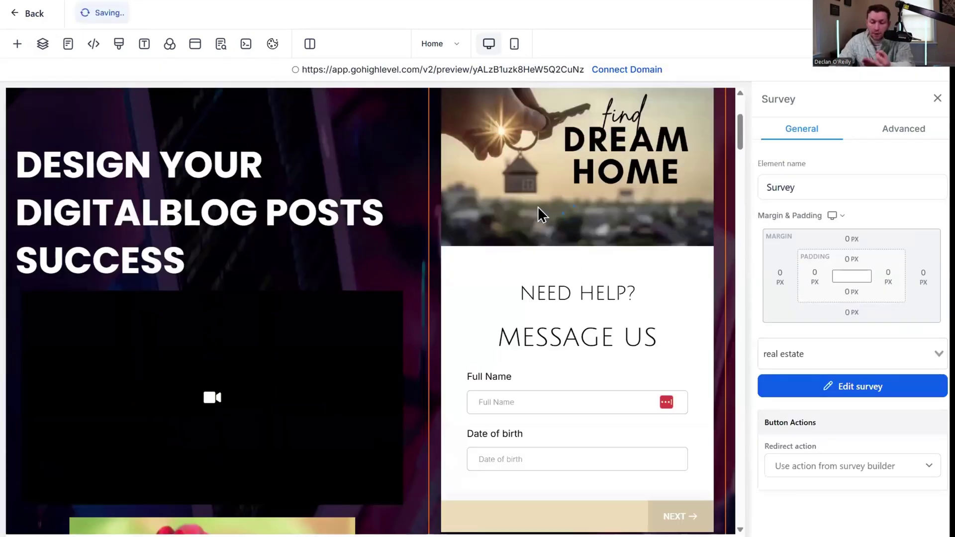
Add a Calendar element between the headline and the video, using the Wizard Test Cal calendar.
{"action": "left_click", "coordinate": [17, 45]}
{"action": "left_click_drag", "start_coordinate": [328, 207], "coordinate": [366, 277]}
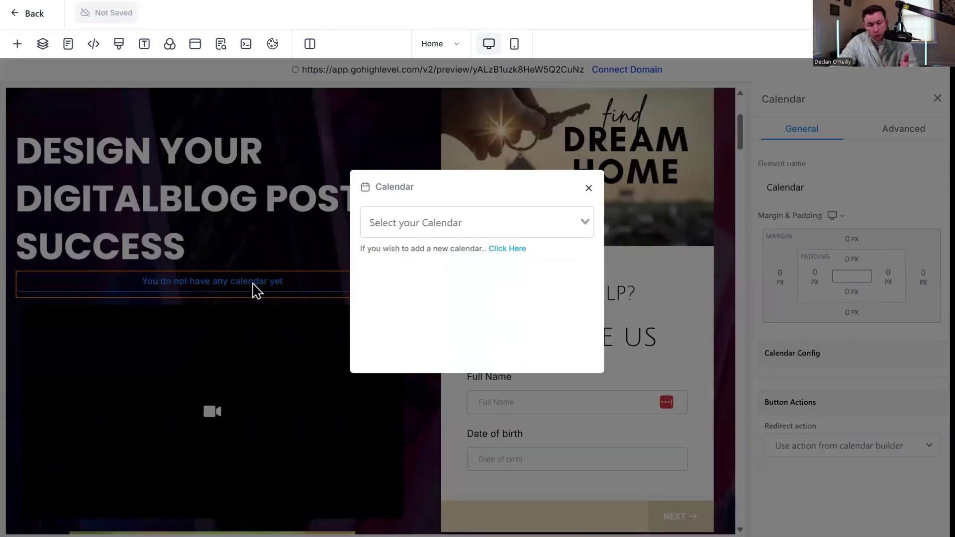
{"action": "left_click", "coordinate": [454, 265]}
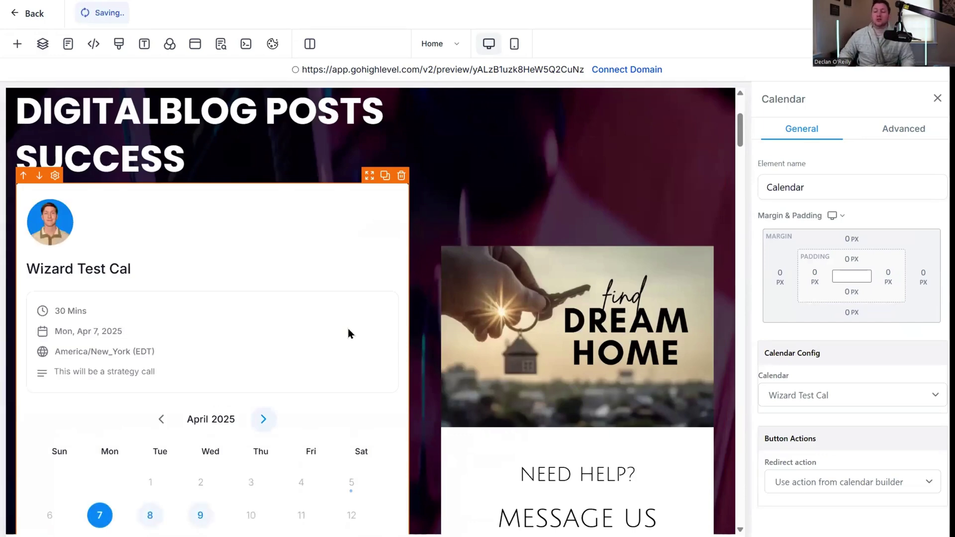
Add a Map element above the survey and try picking Long Island City in its location search.
{"action": "left_click", "coordinate": [18, 45]}
{"action": "left_click_drag", "start_coordinate": [193, 289], "coordinate": [518, 252]}
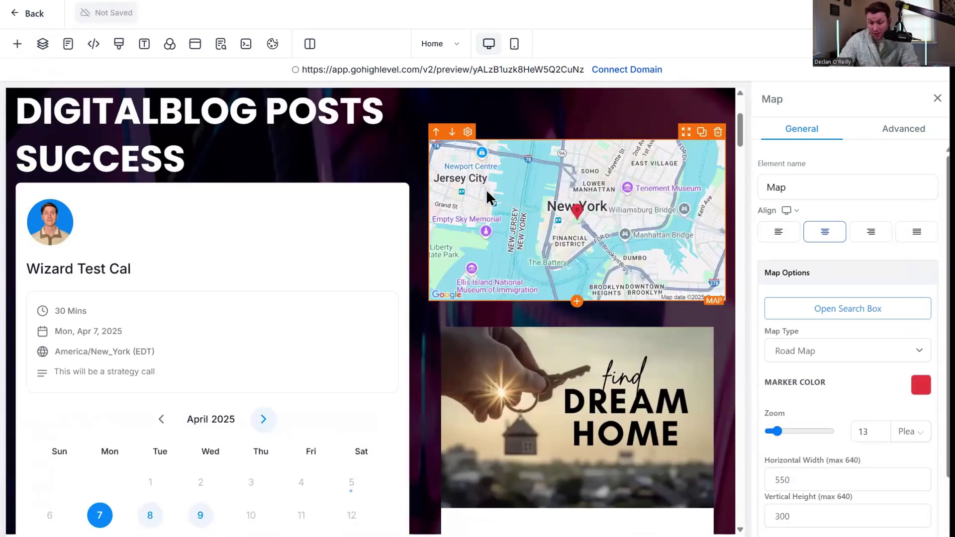
{"action": "left_click", "coordinate": [806, 310]}
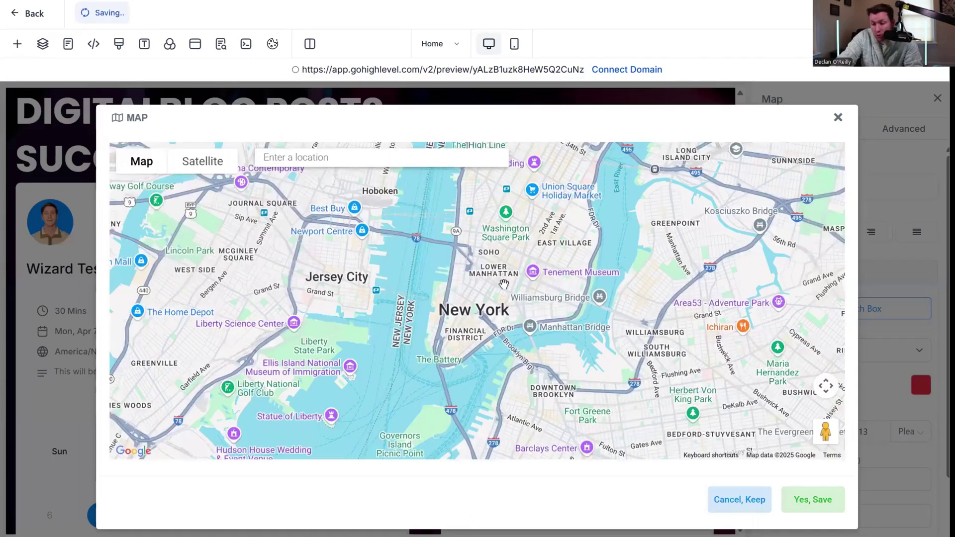
{"action": "left_click", "coordinate": [527, 258]}
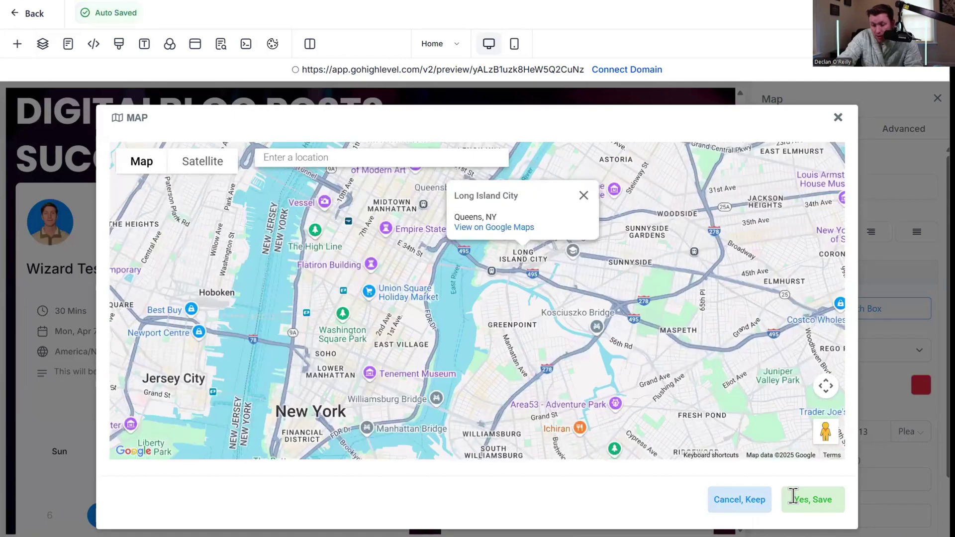
{"action": "key", "text": "Escape"}
Set the map's alignment to right and view its visibility and custom class settings.
{"action": "scroll", "coordinate": [845, 298], "scroll_direction": "down", "scroll_amount": 2}
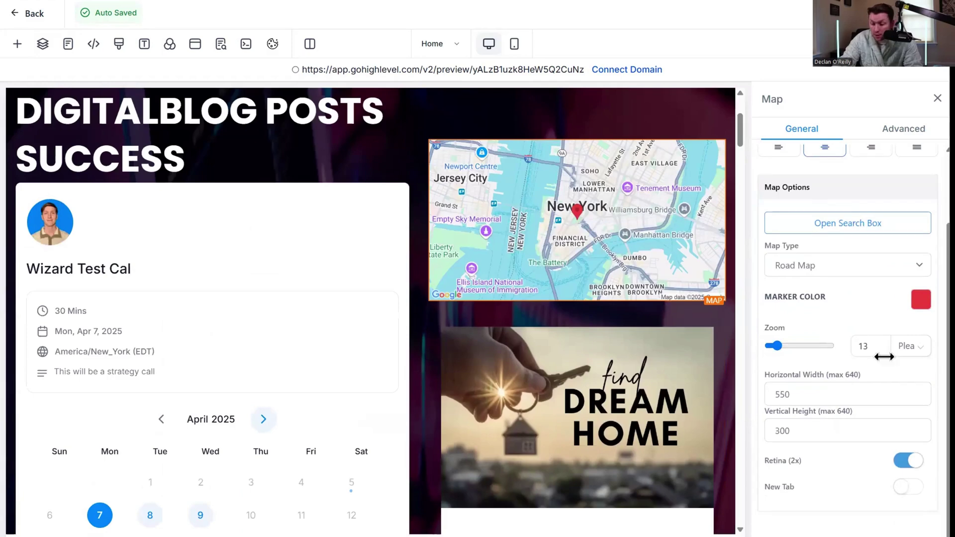
{"action": "scroll", "coordinate": [858, 393], "scroll_direction": "up", "scroll_amount": 2}
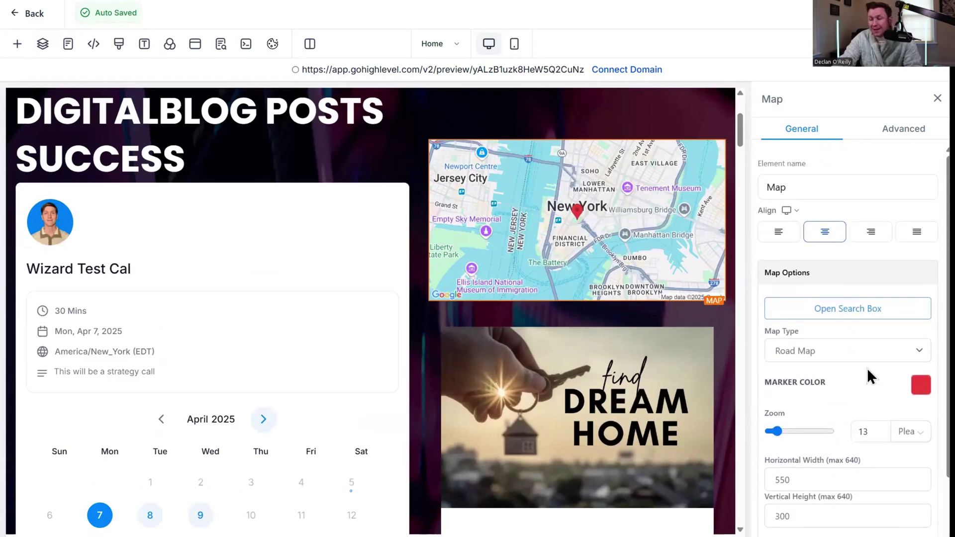
{"action": "left_click", "coordinate": [869, 235]}
{"action": "left_click", "coordinate": [902, 135]}
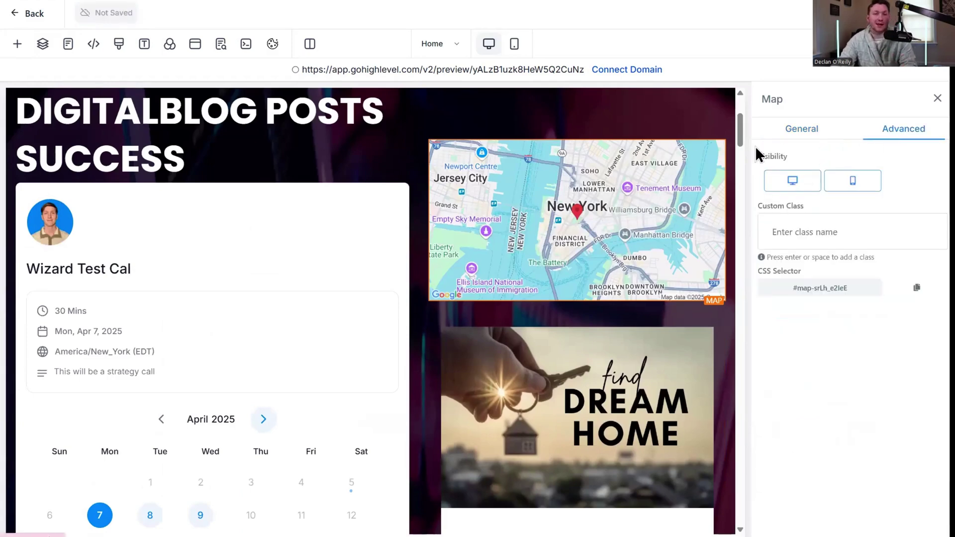
Add an Svg element between the map and the survey and open it in the SVG editor.
{"action": "left_click", "coordinate": [17, 44]}
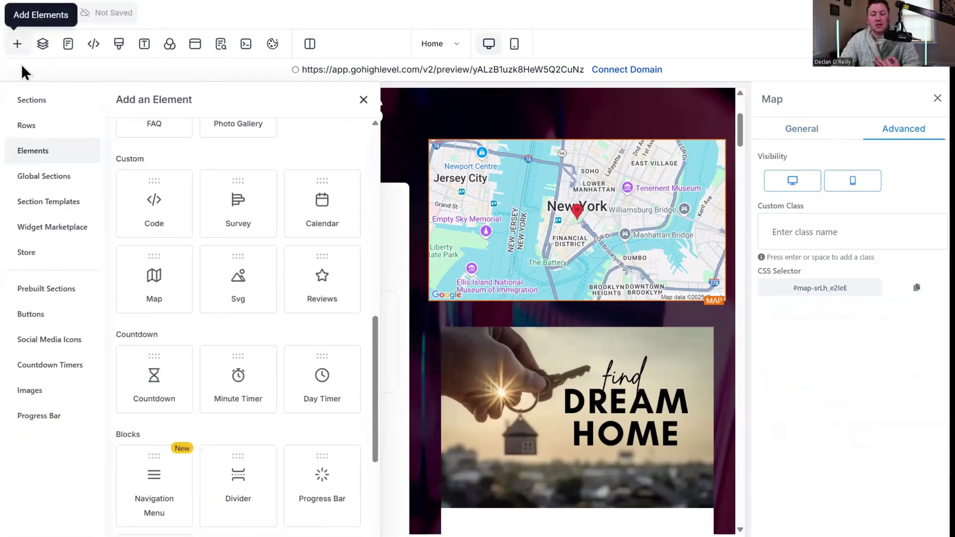
{"action": "left_click_drag", "start_coordinate": [228, 292], "coordinate": [432, 331]}
{"action": "left_click_drag", "start_coordinate": [398, 297], "coordinate": [475, 309]}
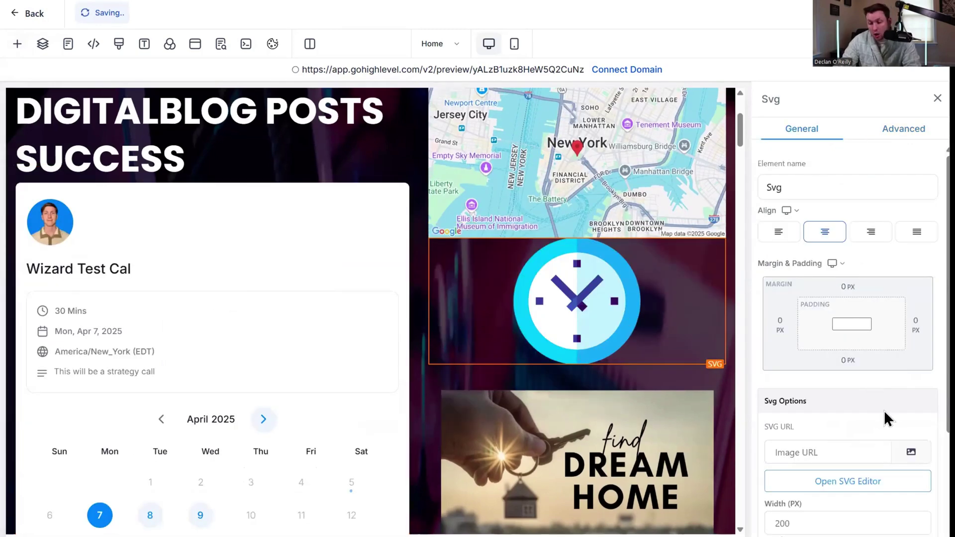
{"action": "left_click", "coordinate": [894, 492]}
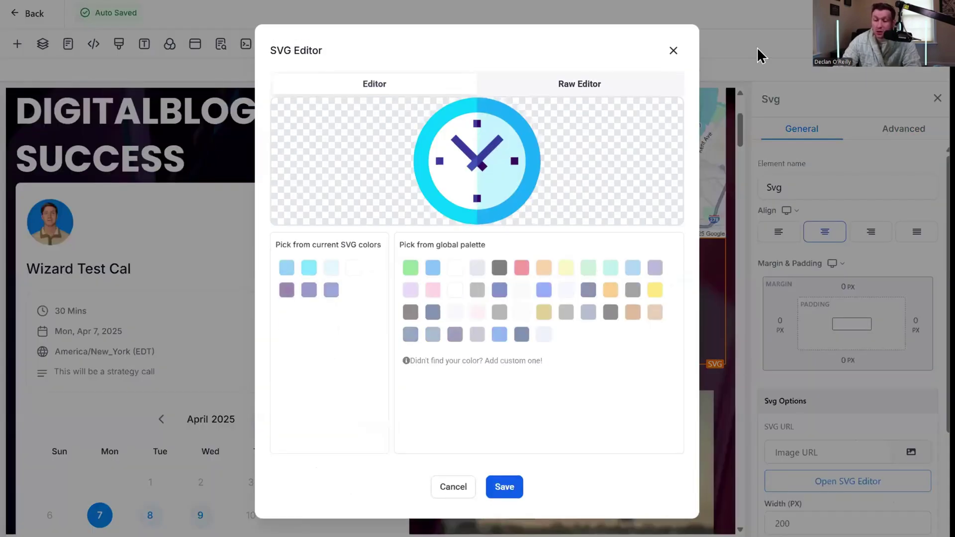
Close the SVG editor and look through the media storage available for the SVG's image source.
{"action": "left_click", "coordinate": [678, 54]}
{"action": "left_click", "coordinate": [908, 451]}
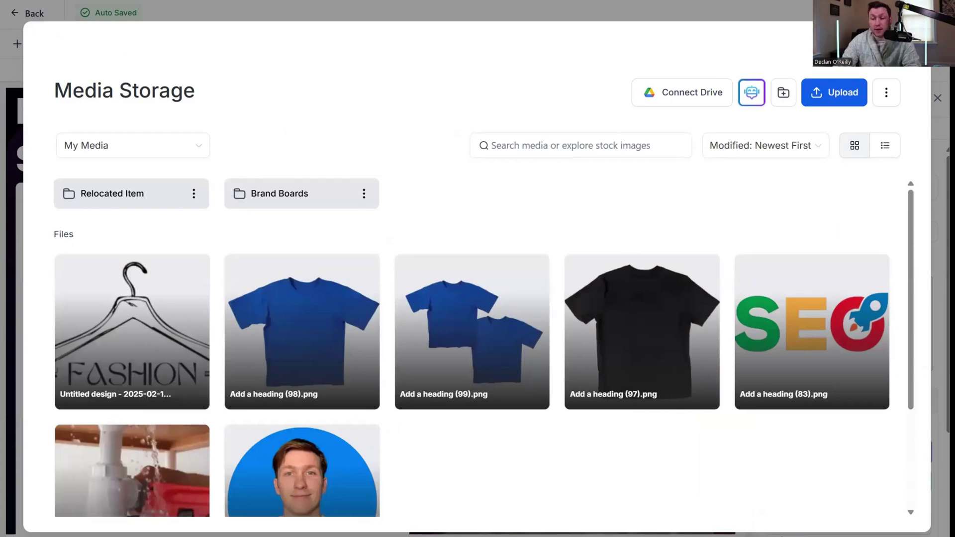
{"action": "key", "text": "Escape"}
Add a Reviews element between the hero headline and the calendar.
{"action": "left_click", "coordinate": [17, 44]}
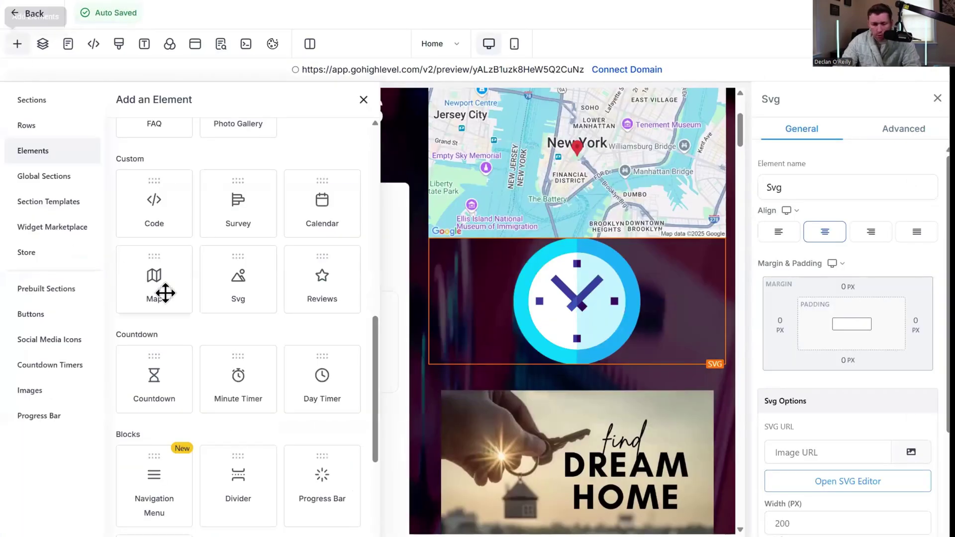
{"action": "left_click_drag", "start_coordinate": [324, 285], "coordinate": [336, 218]}
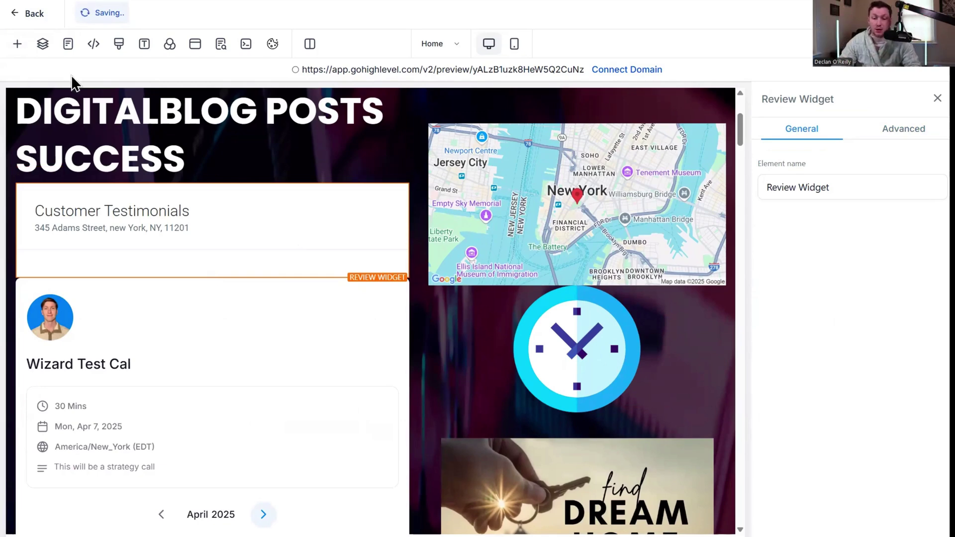
Add a Countdown element below the customer testimonials widget and set its color to White.
{"action": "left_click", "coordinate": [17, 44]}
{"action": "scroll", "coordinate": [266, 228], "scroll_direction": "down", "scroll_amount": 4}
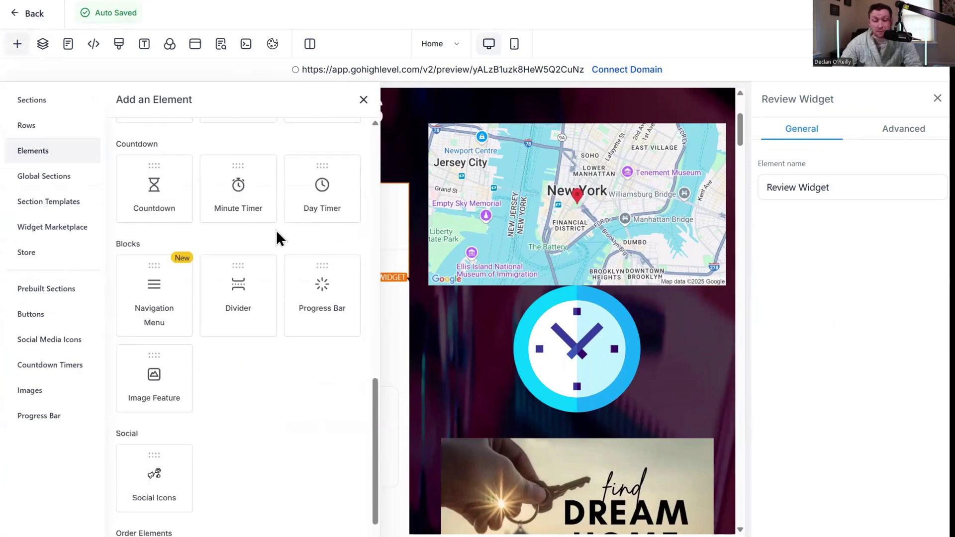
{"action": "left_click_drag", "start_coordinate": [159, 202], "coordinate": [266, 317]}
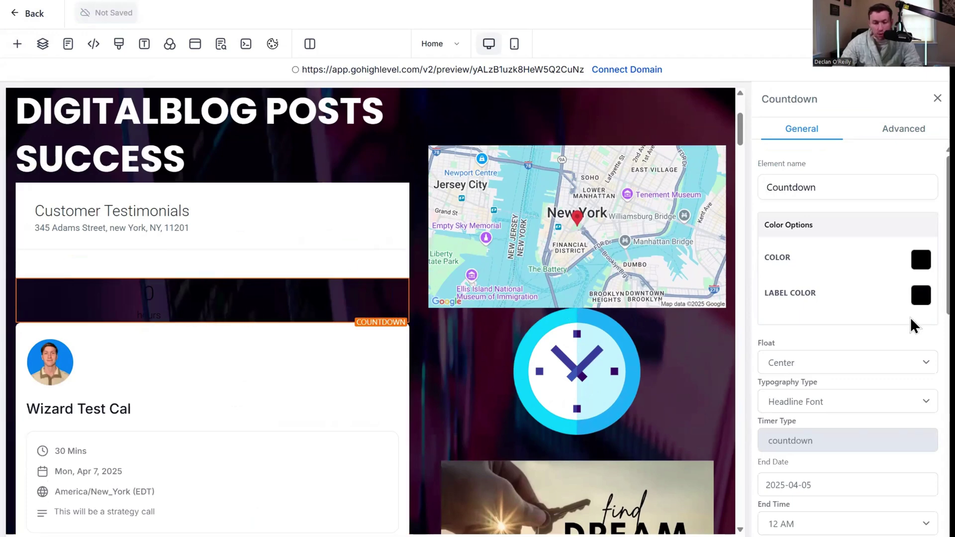
{"action": "left_click", "coordinate": [921, 259]}
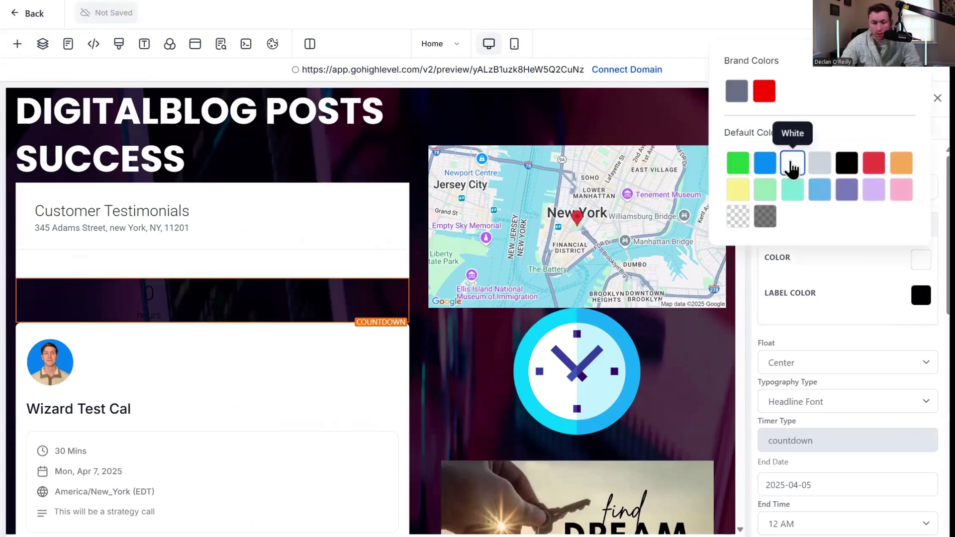
{"action": "left_click", "coordinate": [792, 166]}
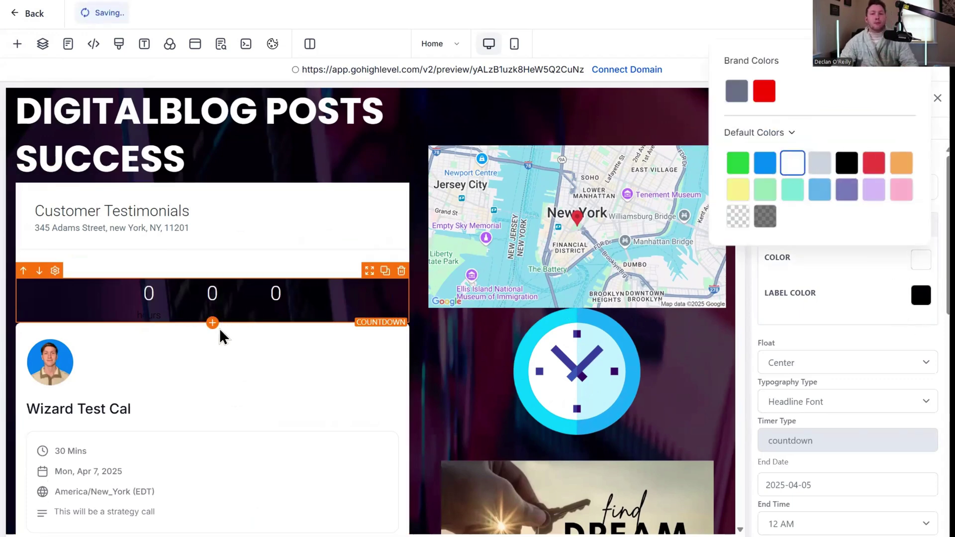
Add a Divider between the map and the clock SVG and color it red.
{"action": "left_click", "coordinate": [17, 44]}
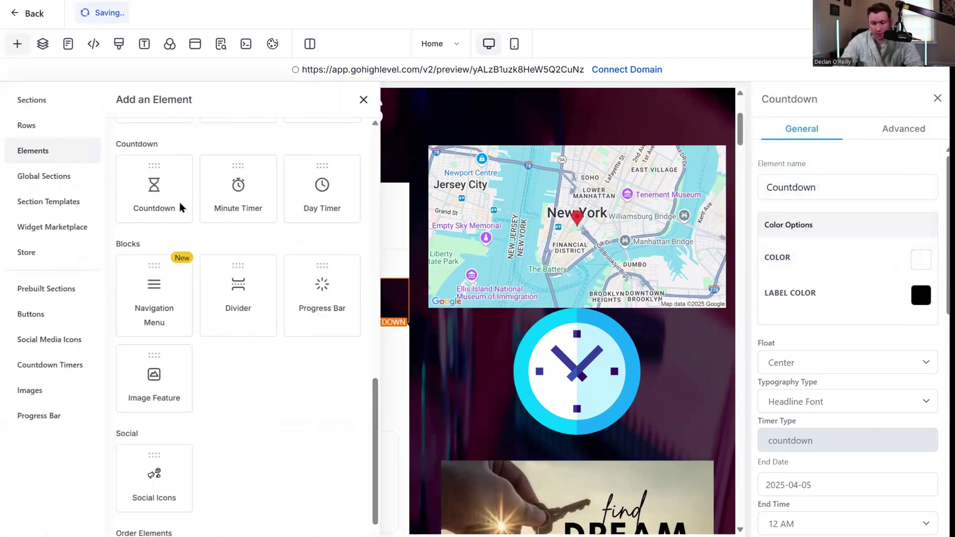
{"action": "scroll", "coordinate": [184, 241], "scroll_direction": "down", "scroll_amount": 2}
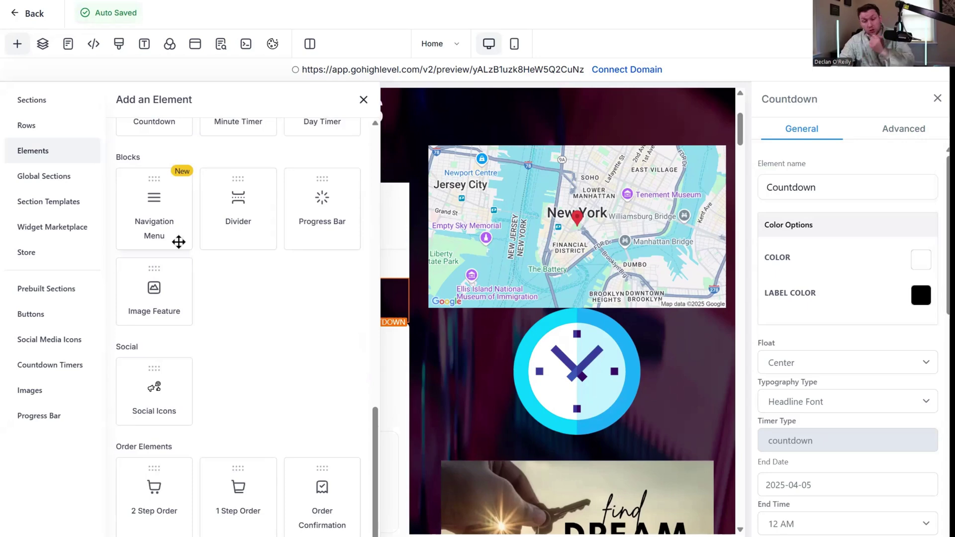
{"action": "left_click_drag", "start_coordinate": [239, 213], "coordinate": [460, 334]}
{"action": "left_click", "coordinate": [937, 350]}
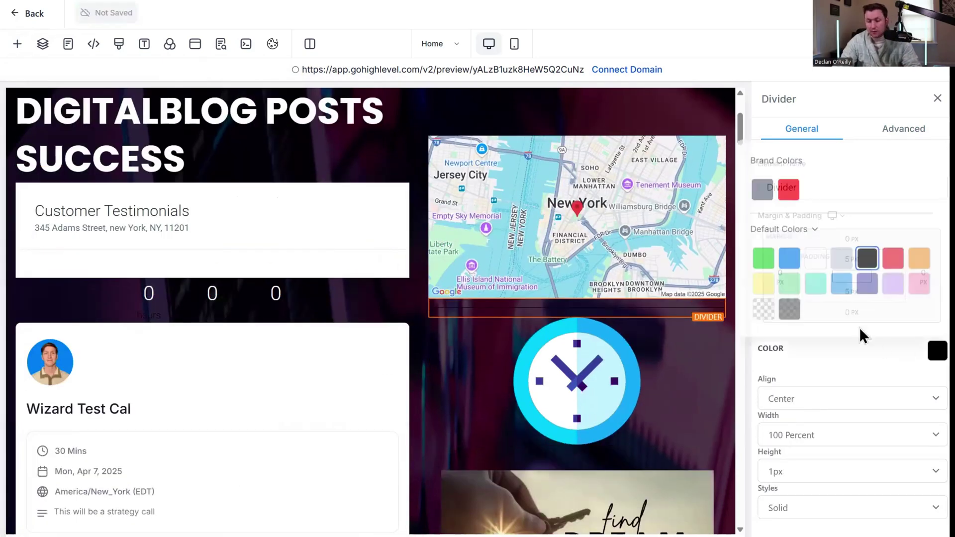
{"action": "left_click", "coordinate": [890, 264]}
{"action": "left_click", "coordinate": [462, 326]}
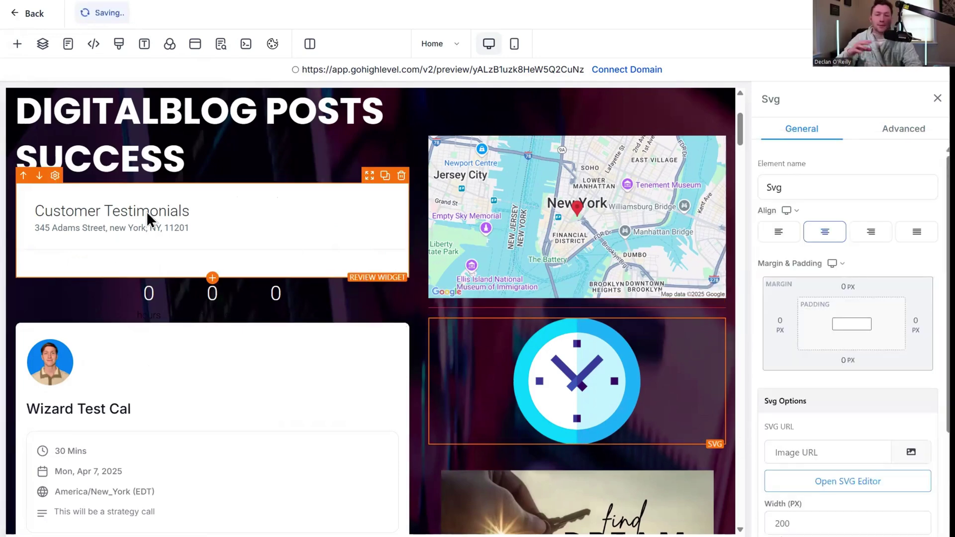
Add a Social Icons element between the countdown and the calendar, and check the Facebook icon's link settings.
{"action": "left_click", "coordinate": [17, 44]}
{"action": "left_click_drag", "start_coordinate": [169, 378], "coordinate": [309, 333]}
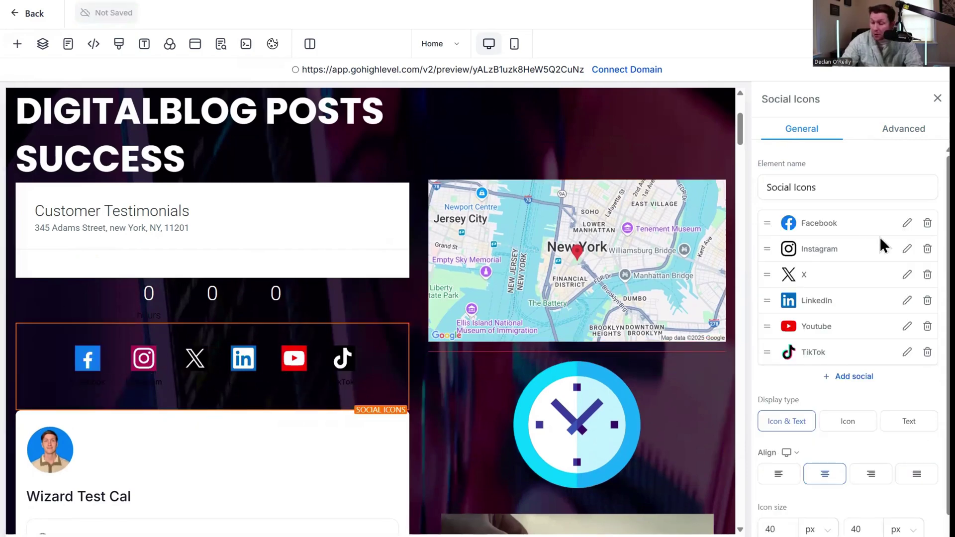
{"action": "left_click", "coordinate": [908, 224]}
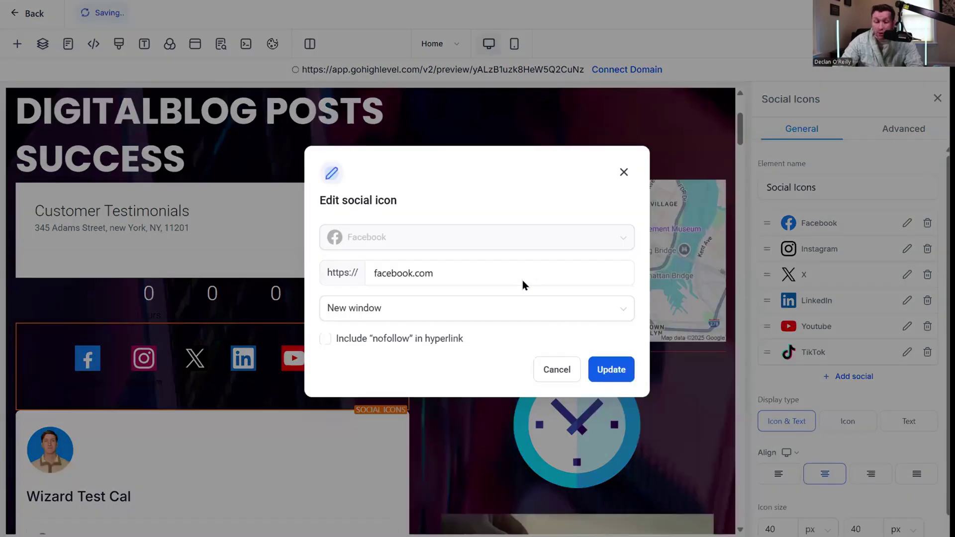
{"action": "triple_click", "coordinate": [519, 279]}
{"action": "left_click", "coordinate": [624, 172]}
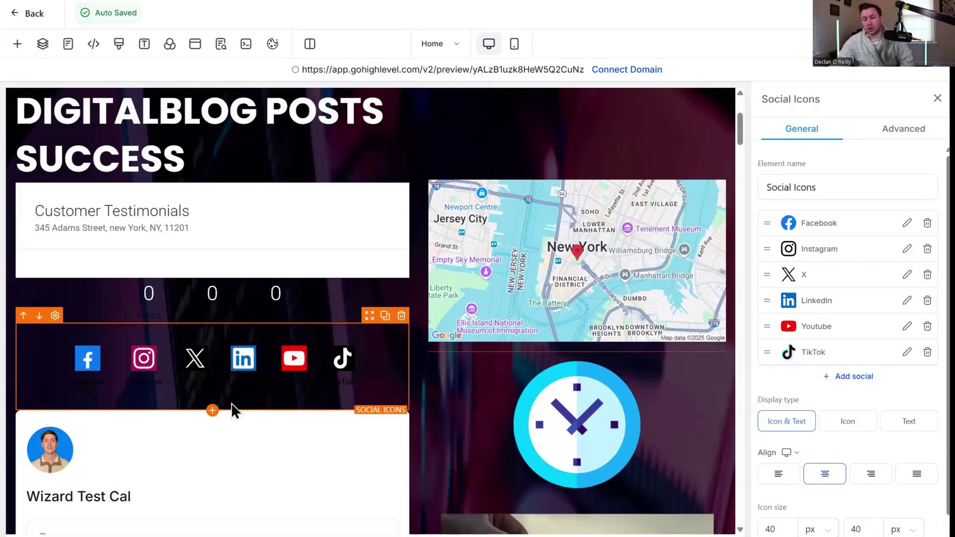
Add a 2 Step Order element between the social icons and the calendar, and review its form fields.
{"action": "left_click", "coordinate": [18, 44]}
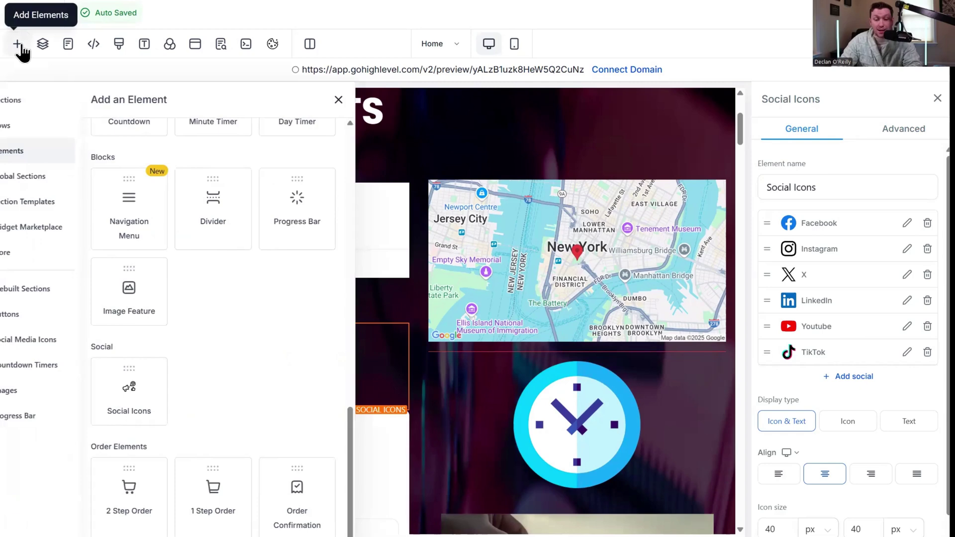
{"action": "scroll", "coordinate": [423, 351], "scroll_direction": "down", "scroll_amount": 8}
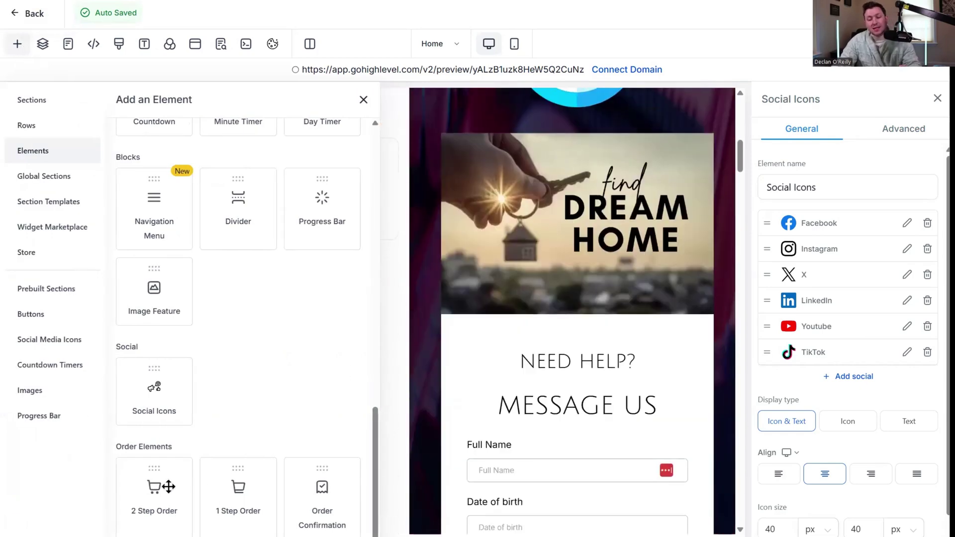
{"action": "left_click_drag", "start_coordinate": [145, 492], "coordinate": [258, 142]}
{"action": "scroll", "coordinate": [276, 366], "scroll_direction": "up", "scroll_amount": 4}
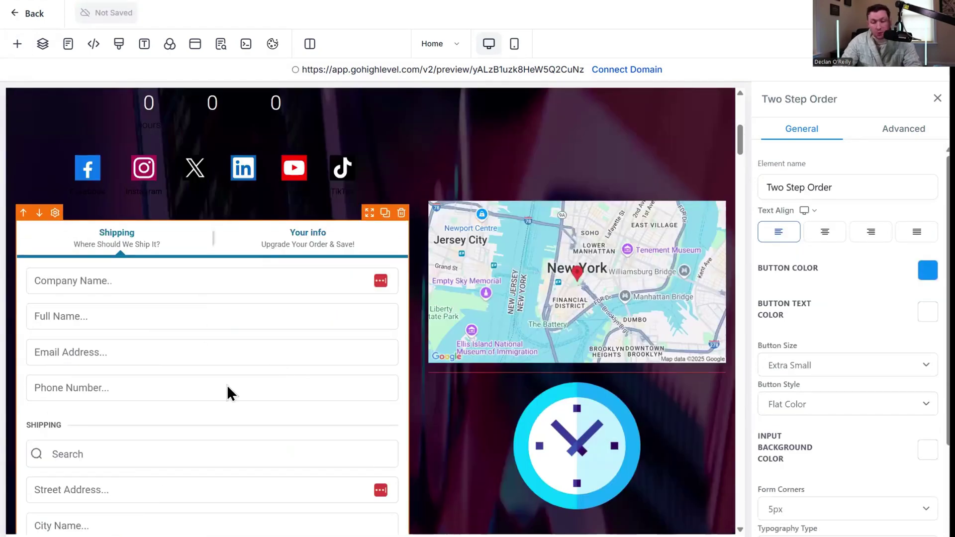
{"action": "scroll", "coordinate": [210, 351], "scroll_direction": "down", "scroll_amount": 4}
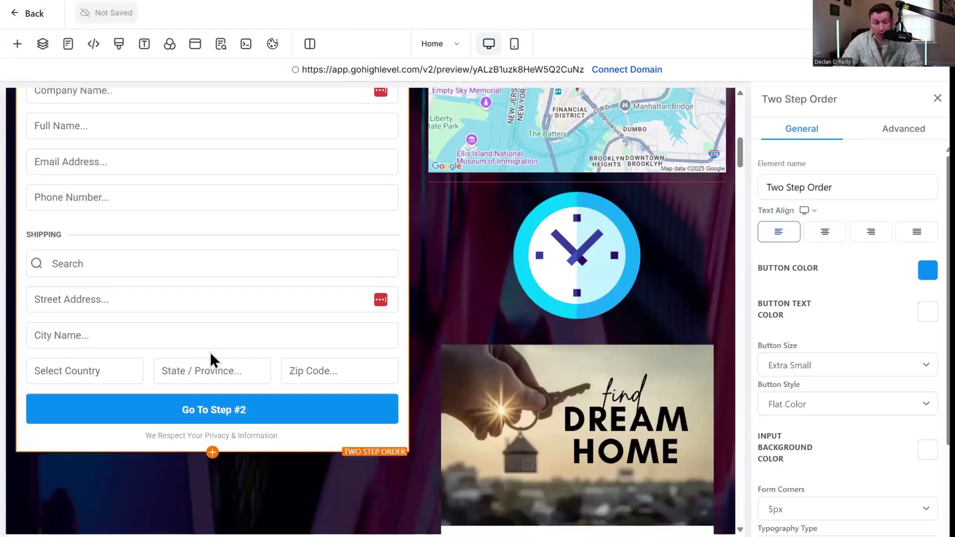
{"action": "scroll", "coordinate": [211, 353], "scroll_direction": "up", "scroll_amount": 4}
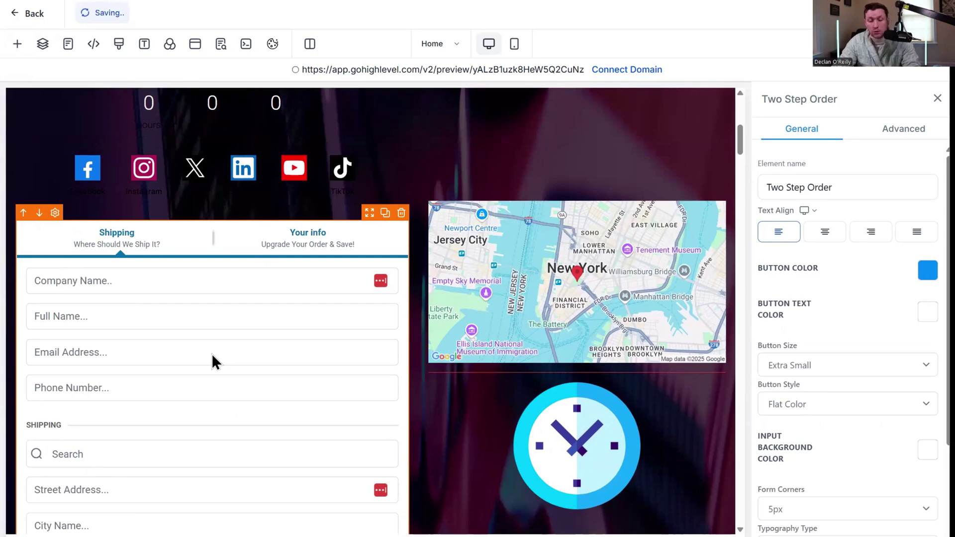
{"action": "scroll", "coordinate": [211, 353], "scroll_direction": "down", "scroll_amount": 4}
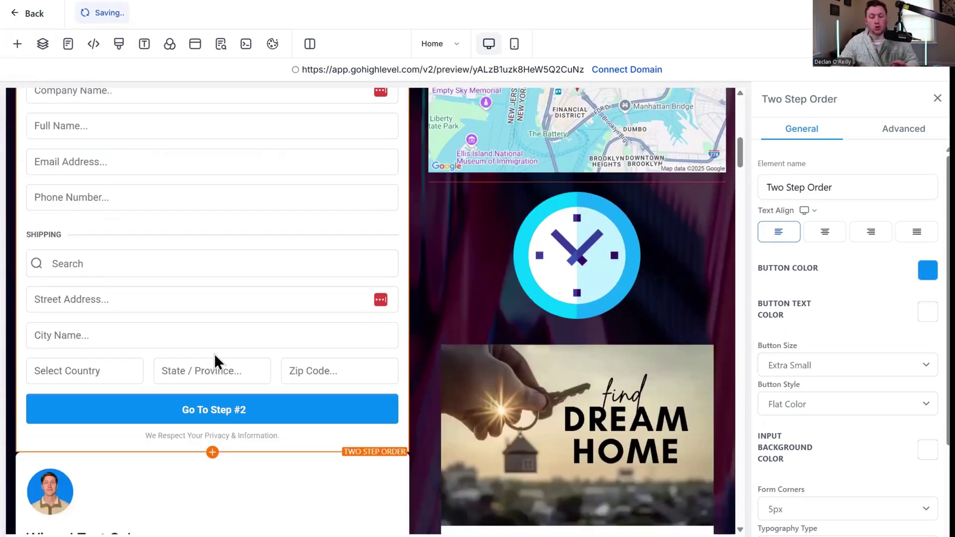
Look through the available page elements and the Two Step Order element's settings.
{"action": "left_click", "coordinate": [19, 46]}
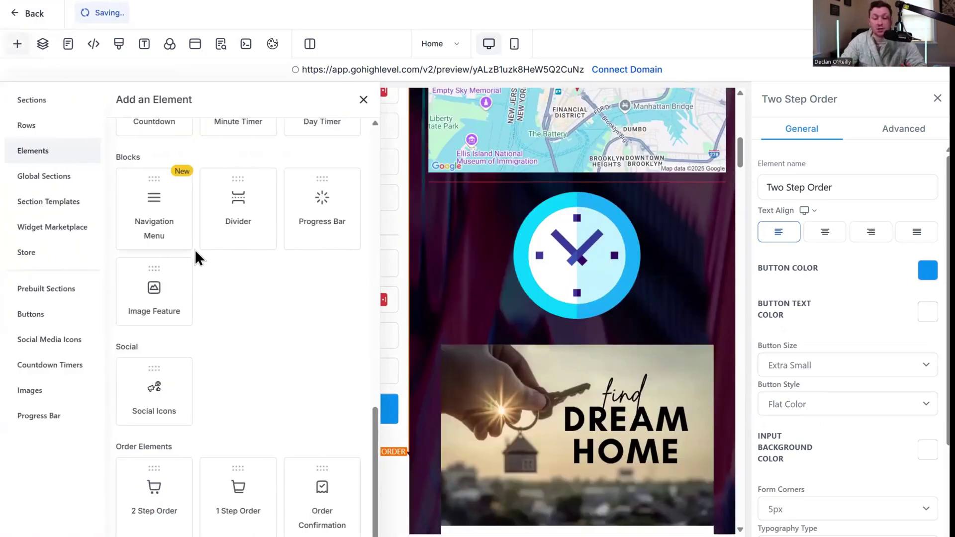
{"action": "scroll", "coordinate": [226, 272], "scroll_direction": "up", "scroll_amount": 10}
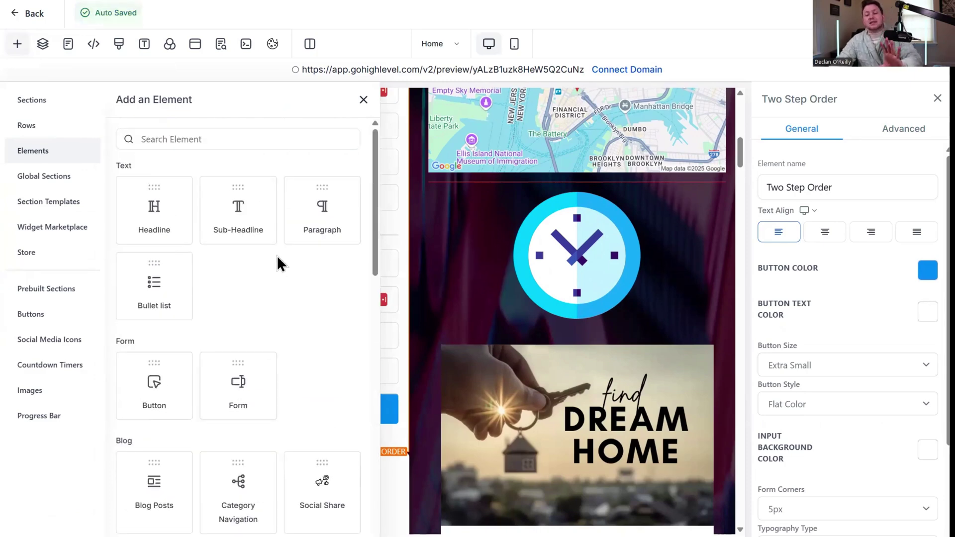
{"action": "scroll", "coordinate": [279, 258], "scroll_direction": "down", "scroll_amount": 4}
{"action": "scroll", "coordinate": [276, 264], "scroll_direction": "down", "scroll_amount": 6}
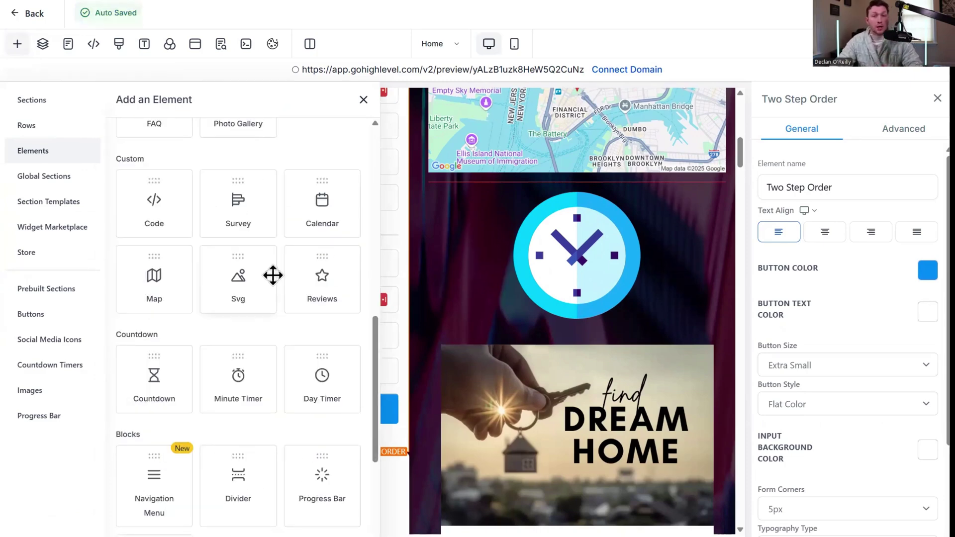
{"action": "scroll", "coordinate": [246, 274], "scroll_direction": "down", "scroll_amount": 4}
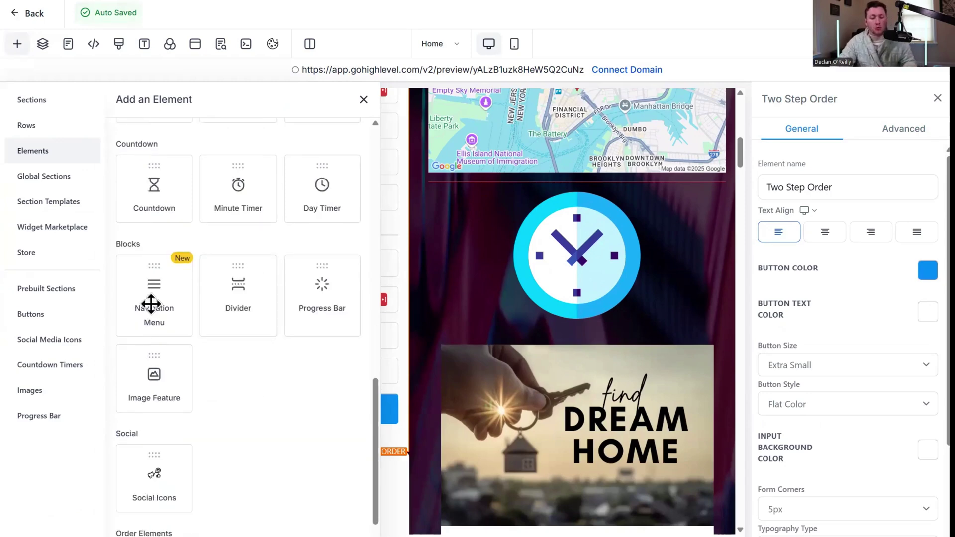
{"action": "scroll", "coordinate": [238, 302], "scroll_direction": "up", "scroll_amount": 10}
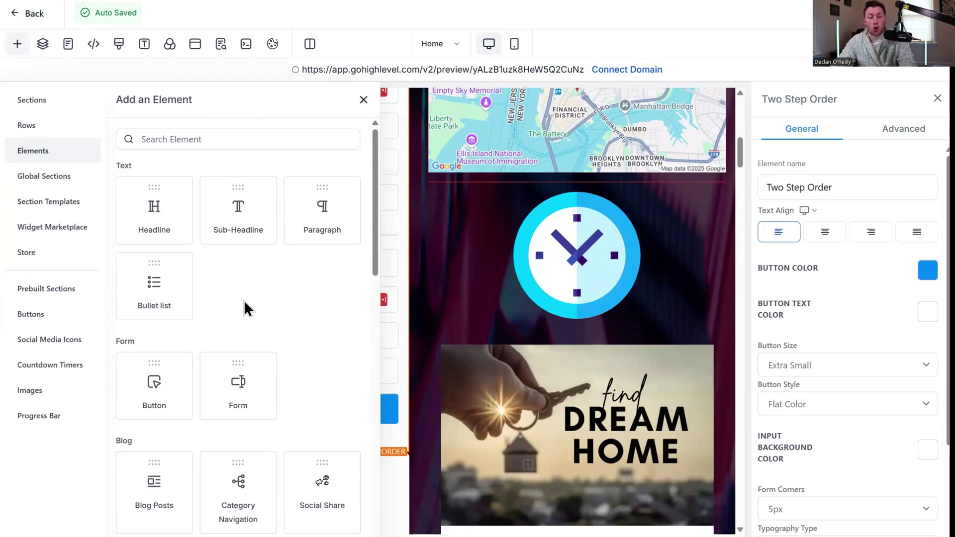
{"action": "scroll", "coordinate": [832, 328], "scroll_direction": "down", "scroll_amount": 3}
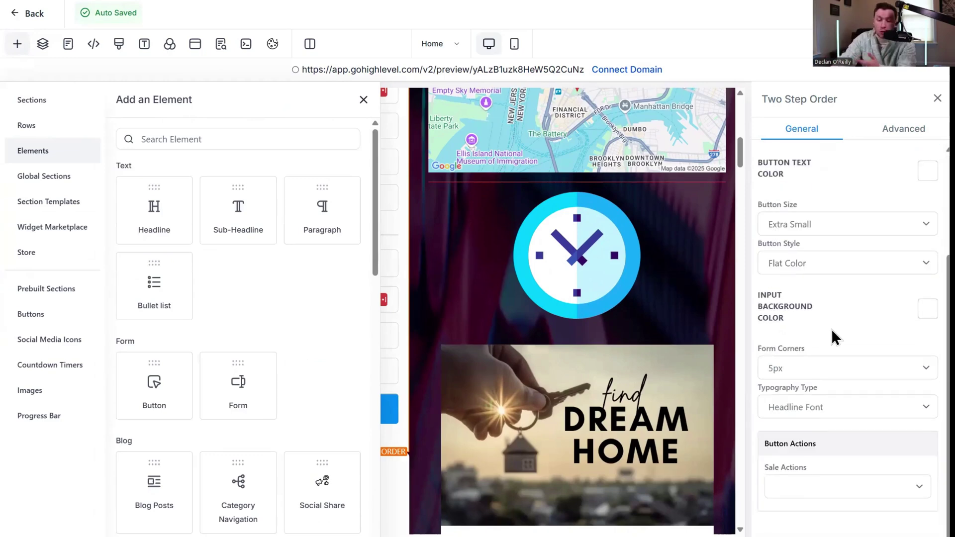
{"action": "scroll", "coordinate": [834, 297], "scroll_direction": "up", "scroll_amount": 3}
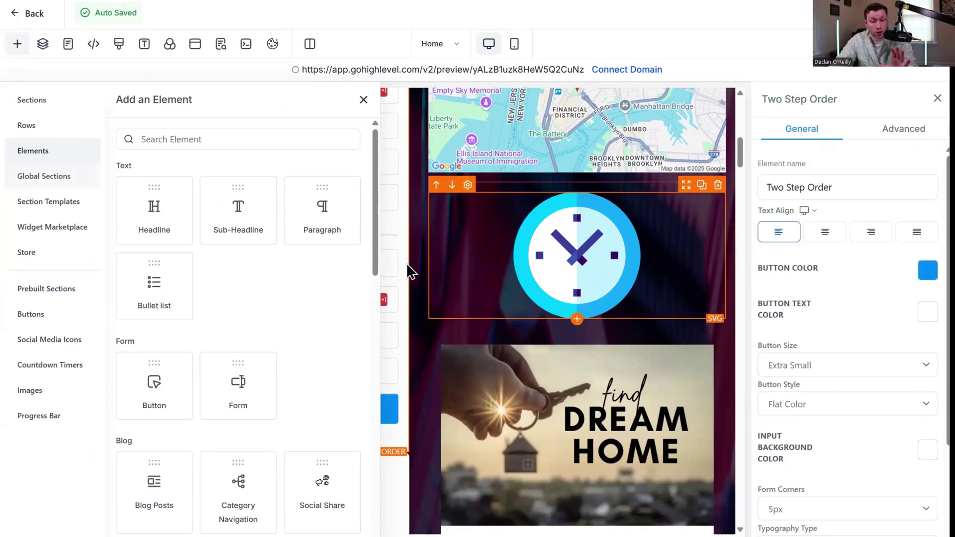
Add a Sub-Headline element directly below the clock SVG and look through its settings.
{"action": "scroll", "coordinate": [306, 288], "scroll_direction": "down", "scroll_amount": 8}
{"action": "scroll", "coordinate": [298, 279], "scroll_direction": "up", "scroll_amount": 8}
{"action": "left_click_drag", "start_coordinate": [233, 212], "coordinate": [460, 282]}
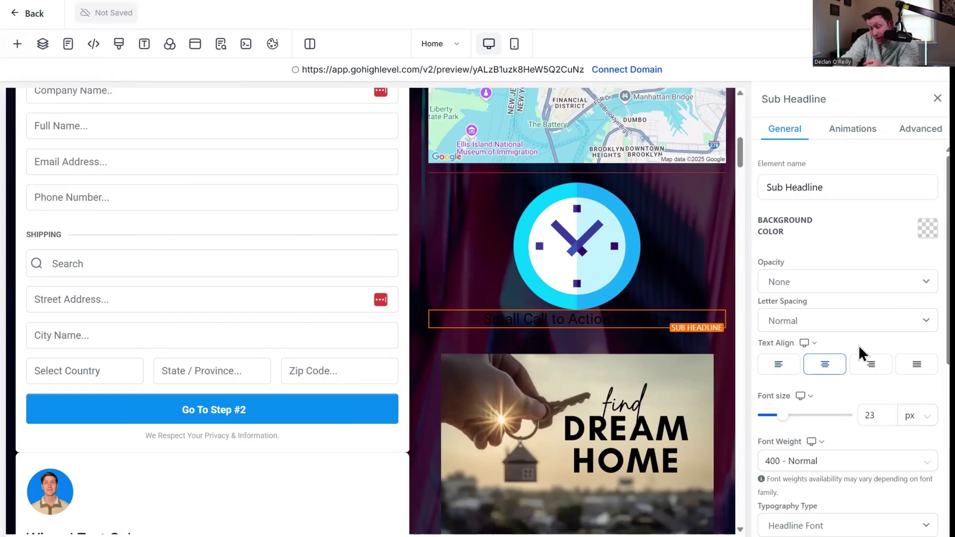
{"action": "scroll", "coordinate": [861, 347], "scroll_direction": "down", "scroll_amount": 6}
{"action": "scroll", "coordinate": [815, 333], "scroll_direction": "up", "scroll_amount": 6}
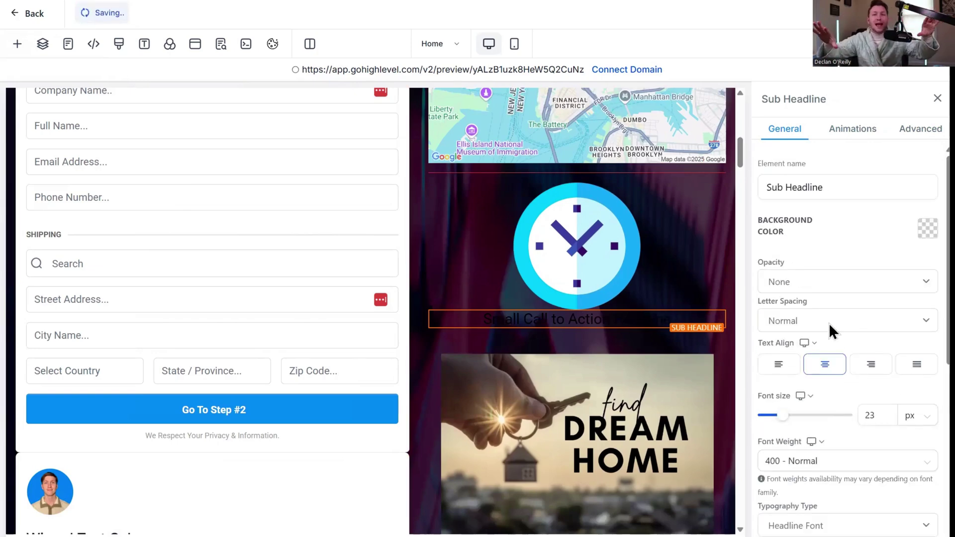
Browse the element library and the saved global sections.
{"action": "left_click", "coordinate": [17, 44]}
{"action": "scroll", "coordinate": [249, 264], "scroll_direction": "down", "scroll_amount": 10}
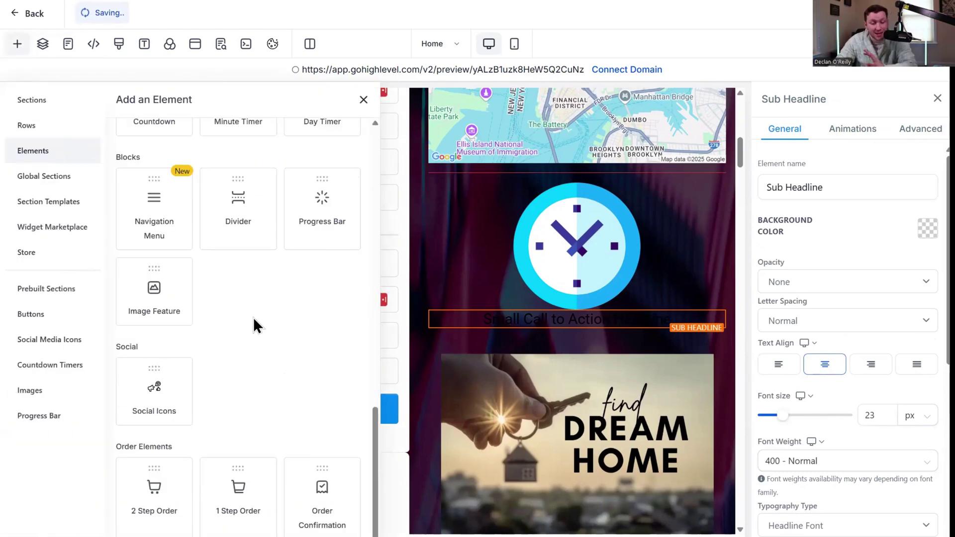
{"action": "scroll", "coordinate": [257, 321], "scroll_direction": "up", "scroll_amount": 10}
{"action": "left_click", "coordinate": [205, 140]}
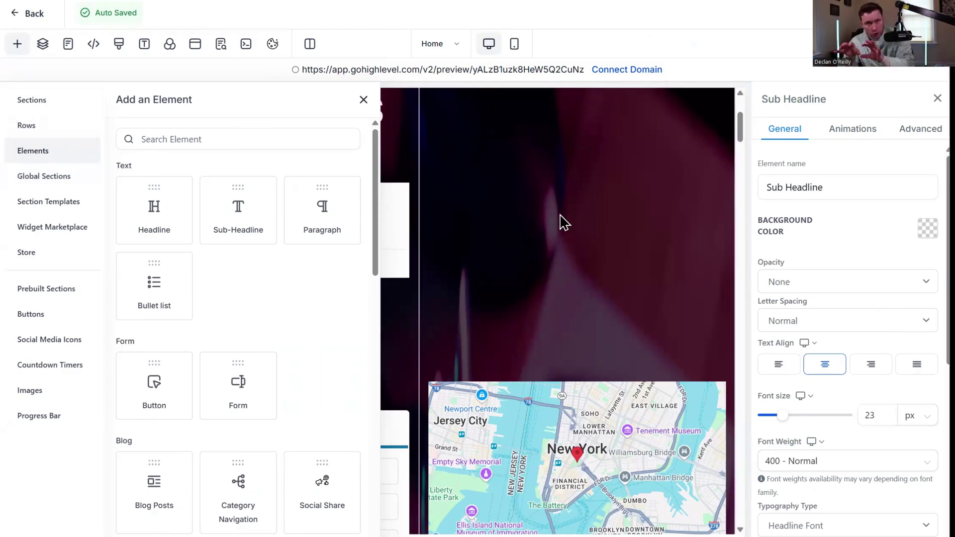
{"action": "left_click", "coordinate": [44, 176]}
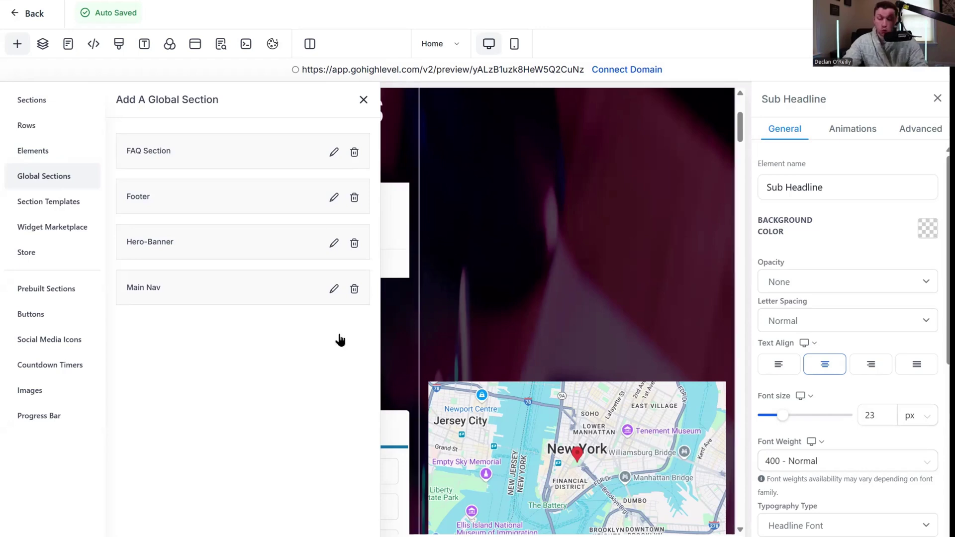
{"action": "left_click", "coordinate": [364, 99]}
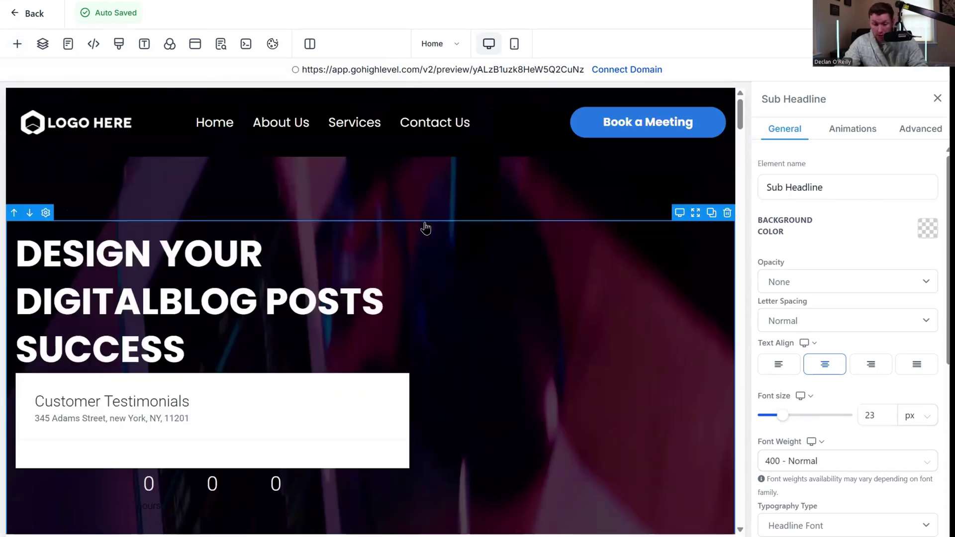
Select the Hero-Banner section and examine its general settings.
{"action": "left_click", "coordinate": [405, 212]}
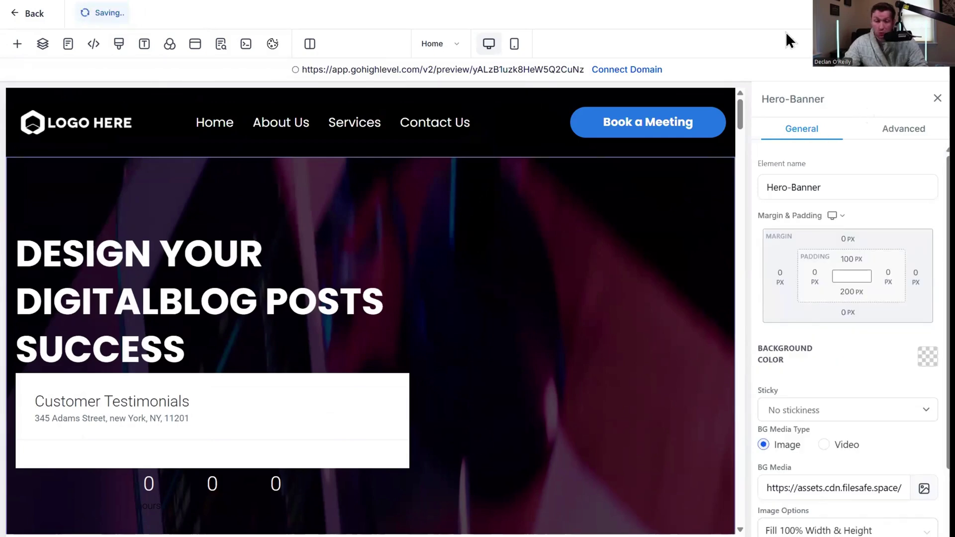
{"action": "scroll", "coordinate": [572, 264], "scroll_direction": "down", "scroll_amount": 4}
{"action": "scroll", "coordinate": [567, 264], "scroll_direction": "up", "scroll_amount": 4}
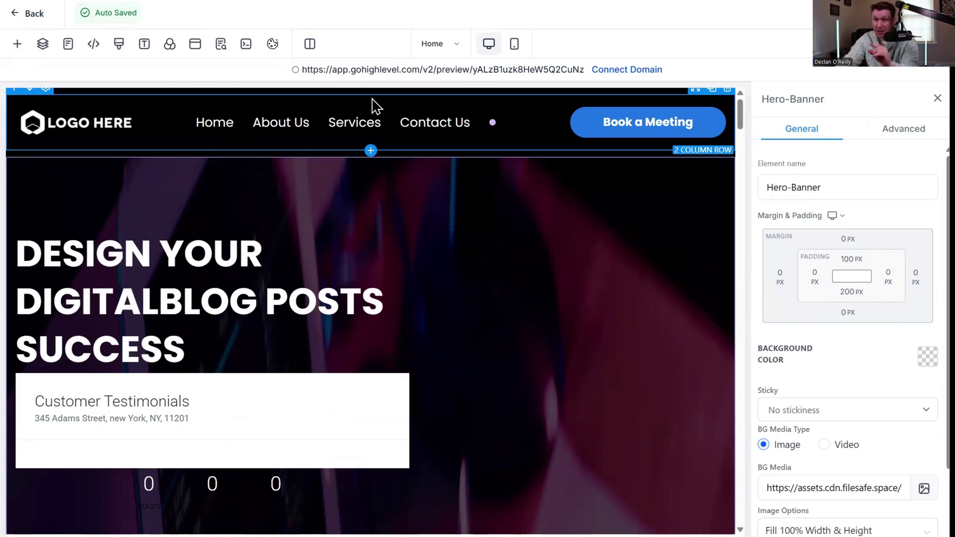
Look through the home page from the navigation down to the footer and review the saved global sections.
{"action": "scroll", "coordinate": [559, 296], "scroll_direction": "down", "scroll_amount": 8}
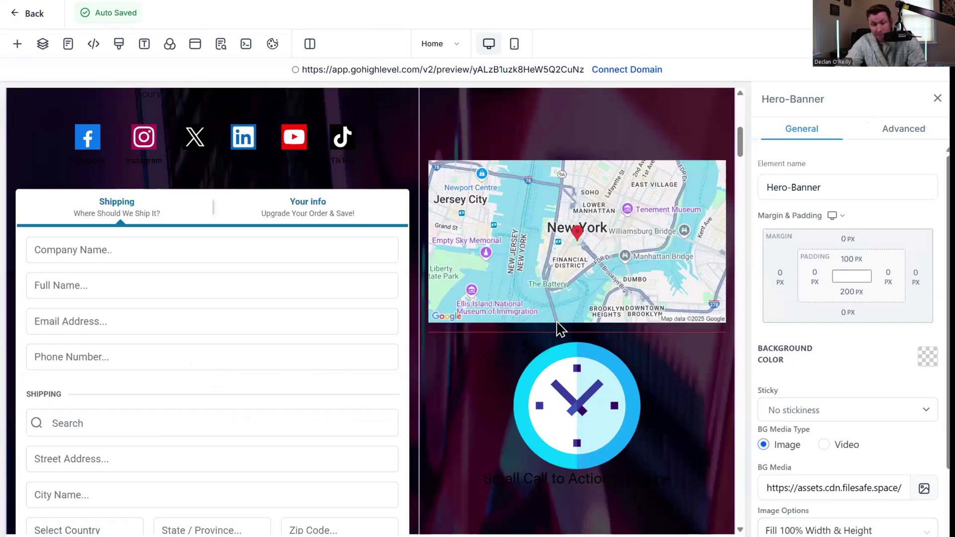
{"action": "scroll", "coordinate": [559, 328], "scroll_direction": "down", "scroll_amount": 15}
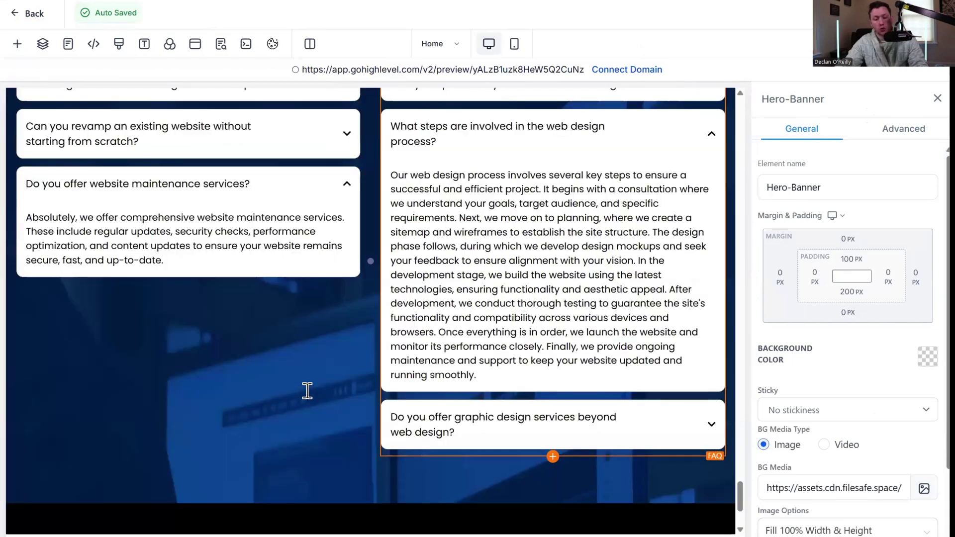
{"action": "scroll", "coordinate": [324, 368], "scroll_direction": "down", "scroll_amount": 3}
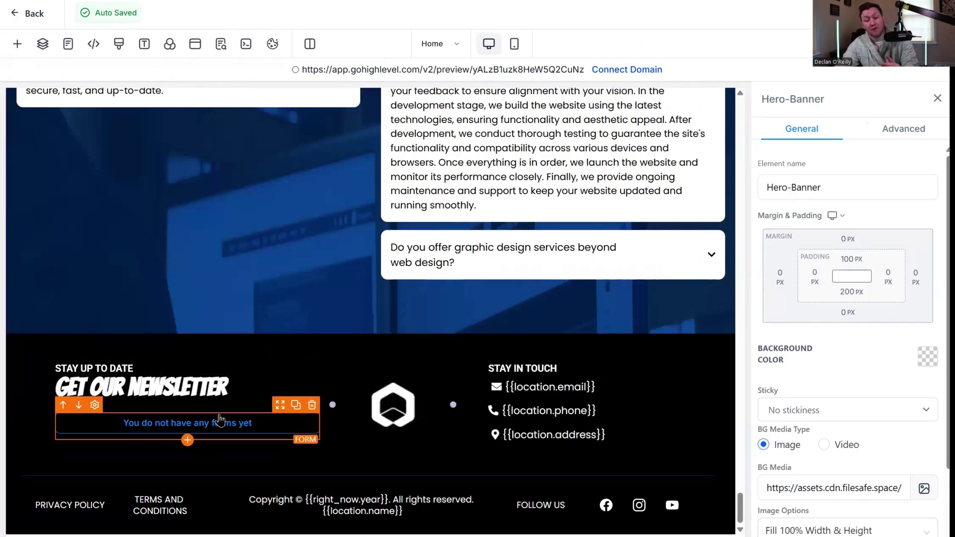
{"action": "scroll", "coordinate": [333, 277], "scroll_direction": "up", "scroll_amount": 20}
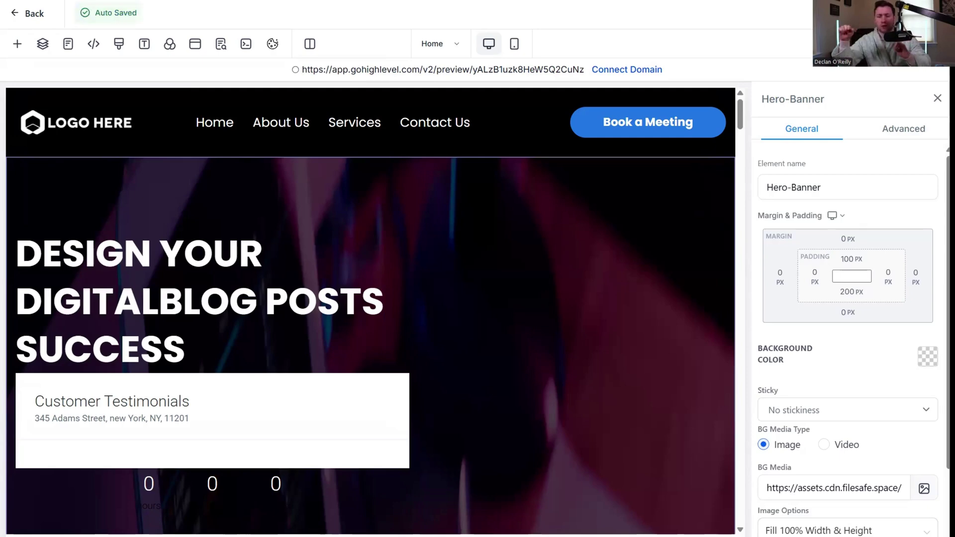
{"action": "left_click", "coordinate": [13, 47]}
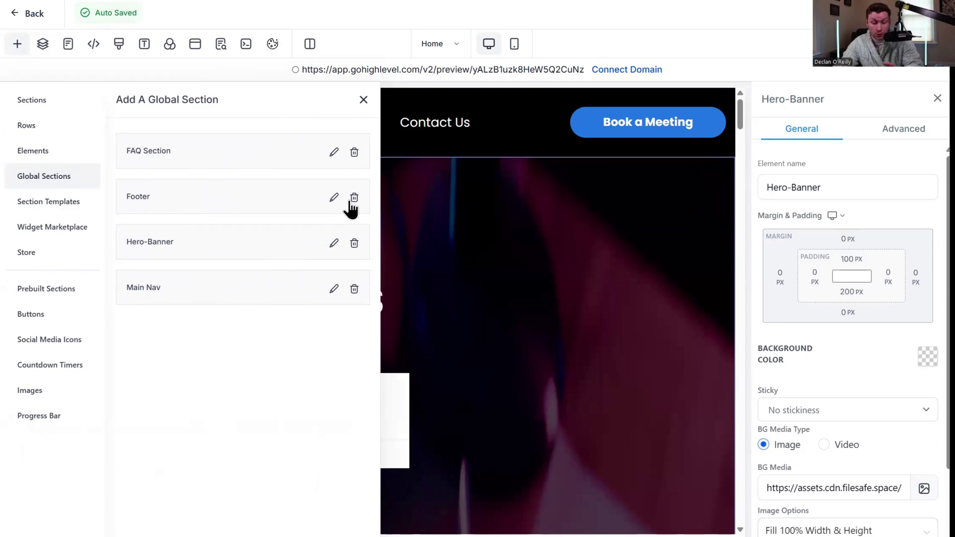
{"action": "left_click", "coordinate": [363, 99]}
{"action": "scroll", "coordinate": [216, 167], "scroll_direction": "down", "scroll_amount": 5}
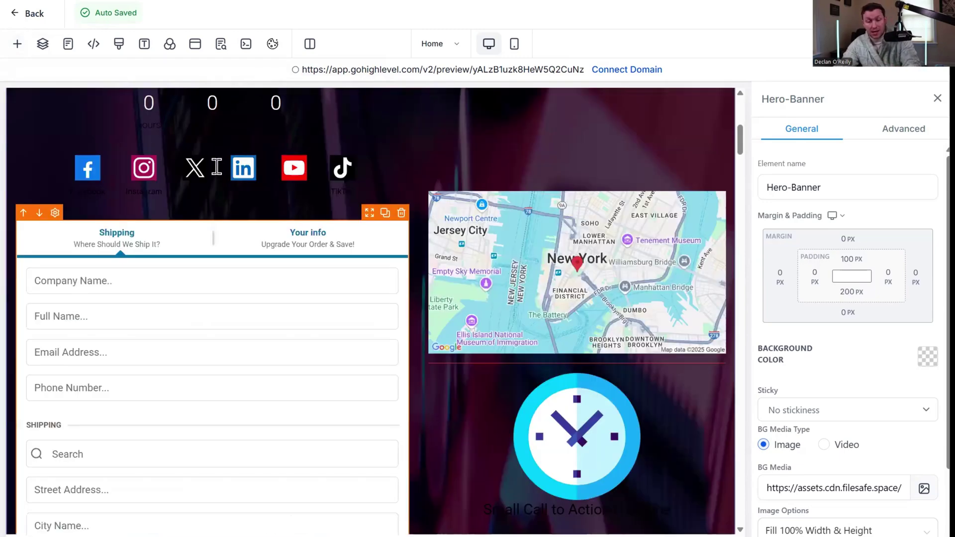
{"action": "scroll", "coordinate": [610, 281], "scroll_direction": "up", "scroll_amount": 7}
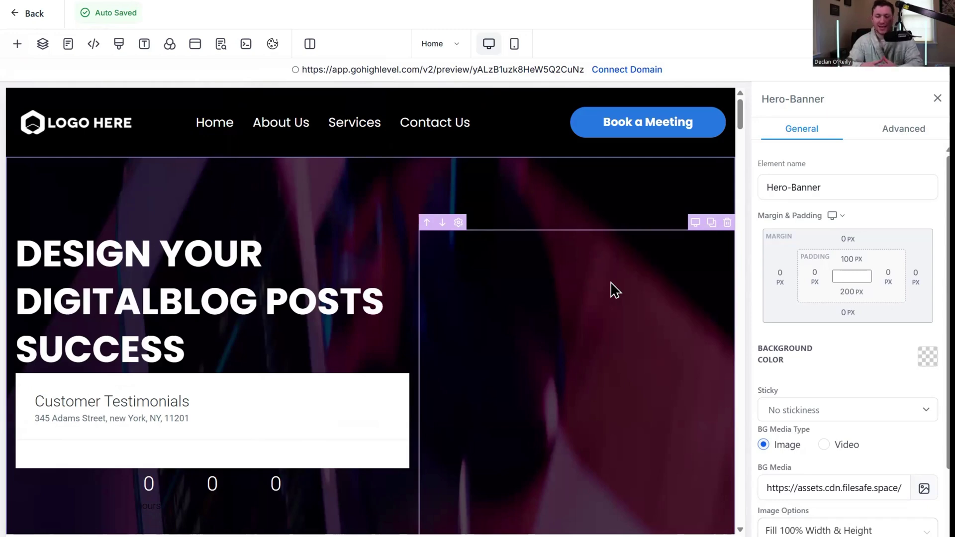
Look through the saved section templates and the apps offered in the widget marketplace.
{"action": "left_click", "coordinate": [17, 46]}
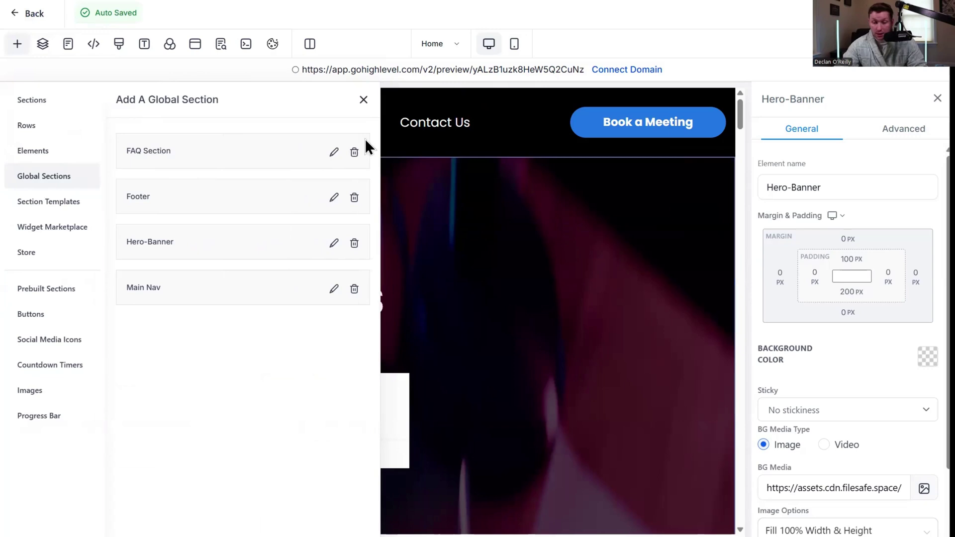
{"action": "left_click", "coordinate": [73, 213]}
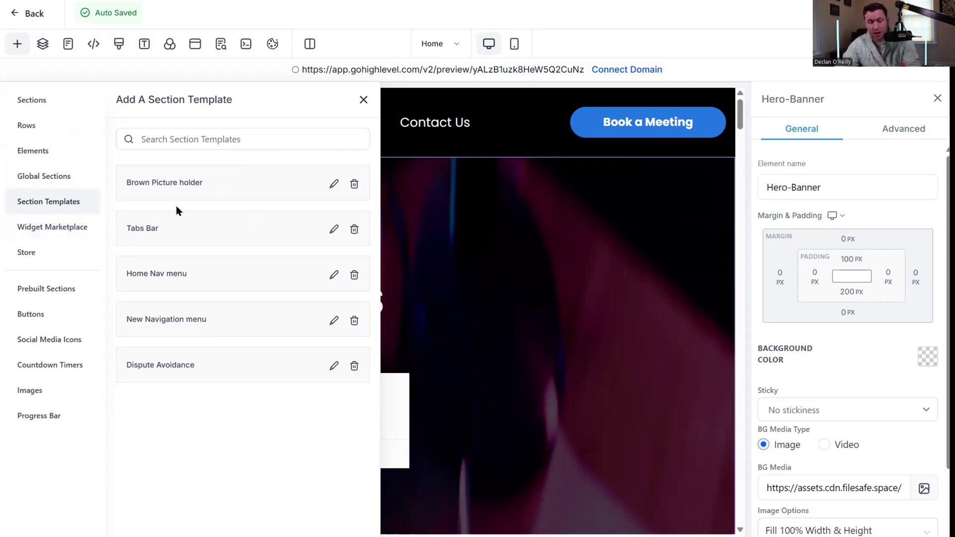
{"action": "left_click", "coordinate": [80, 227]}
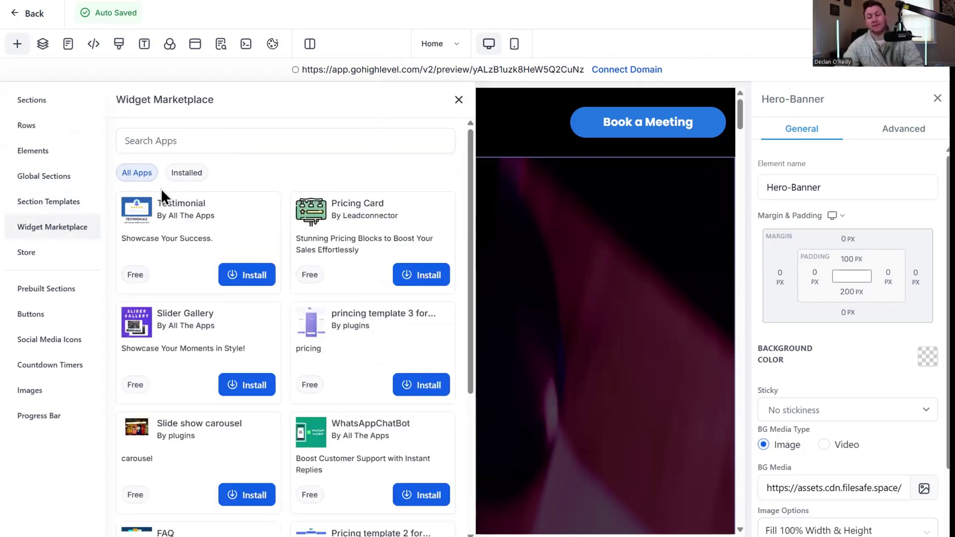
{"action": "scroll", "coordinate": [232, 203], "scroll_direction": "down", "scroll_amount": 4}
{"action": "scroll", "coordinate": [245, 274], "scroll_direction": "down", "scroll_amount": 10}
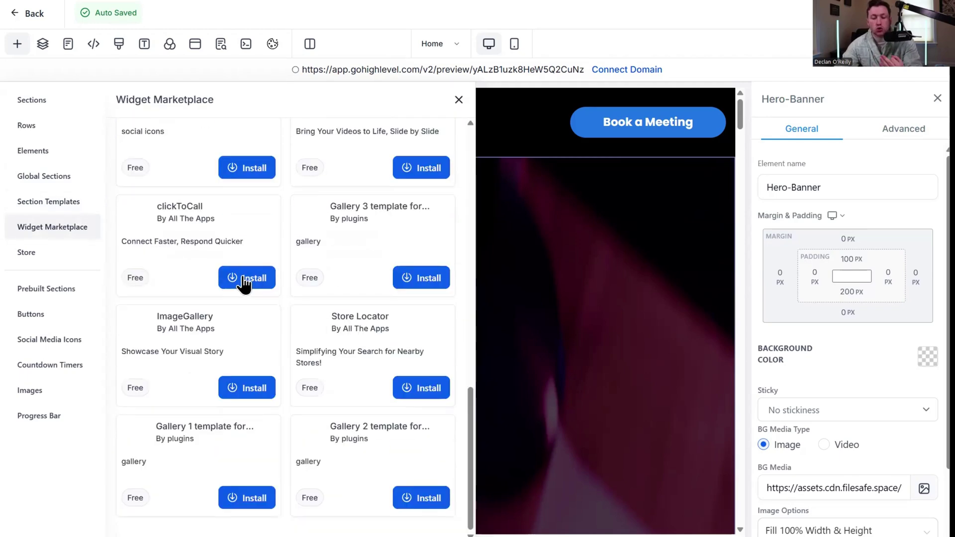
{"action": "scroll", "coordinate": [247, 284], "scroll_direction": "up", "scroll_amount": 15}
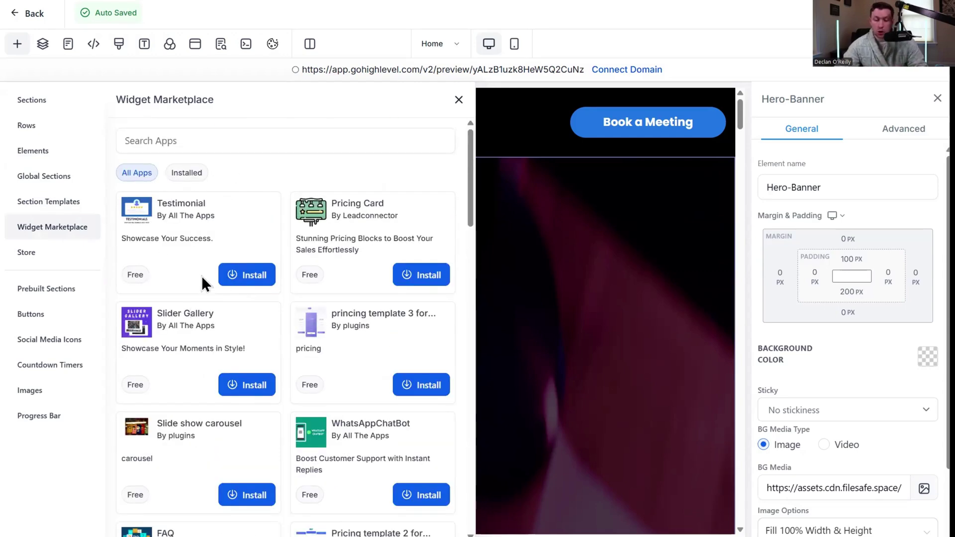
Add an online store to the site and look over its Products List page.
{"action": "left_click", "coordinate": [48, 256]}
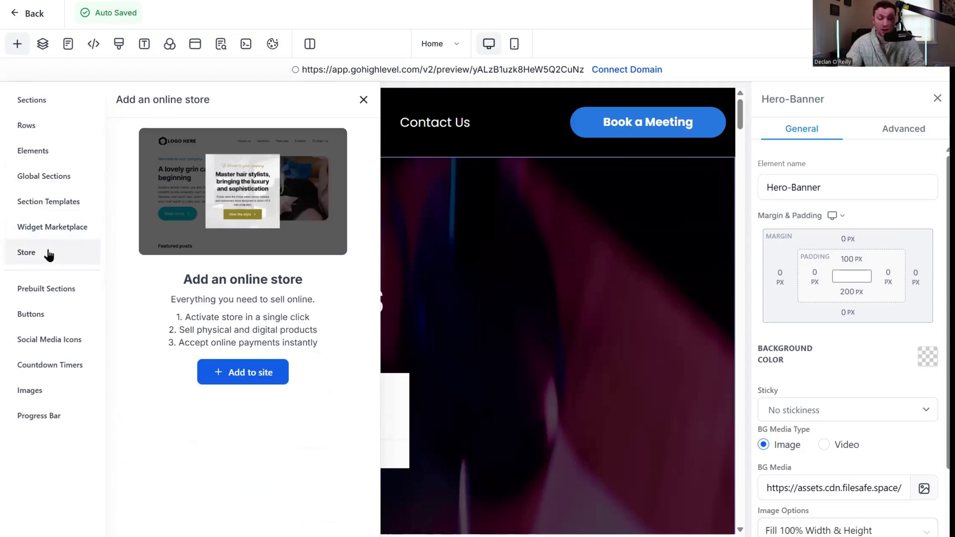
{"action": "left_click", "coordinate": [229, 375]}
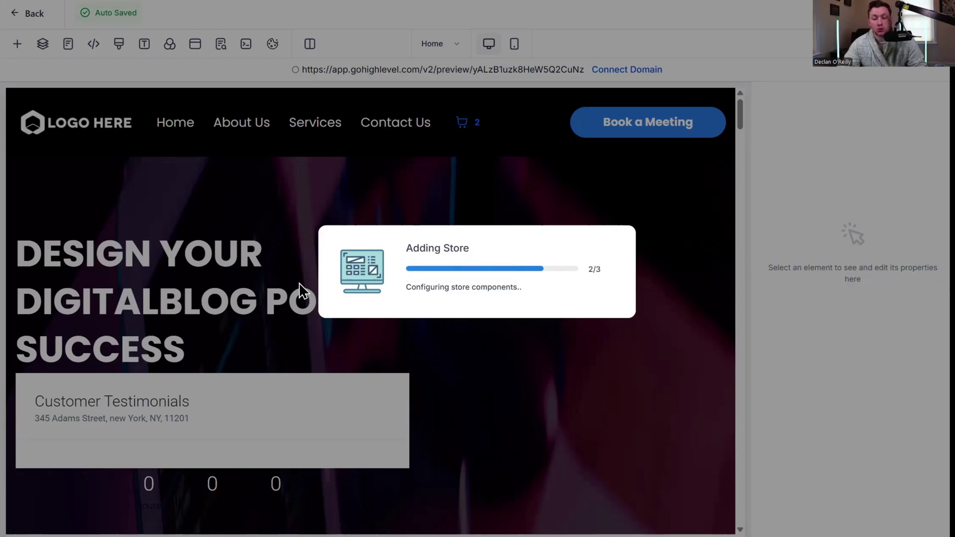
{"action": "scroll", "coordinate": [454, 253], "scroll_direction": "down", "scroll_amount": 7}
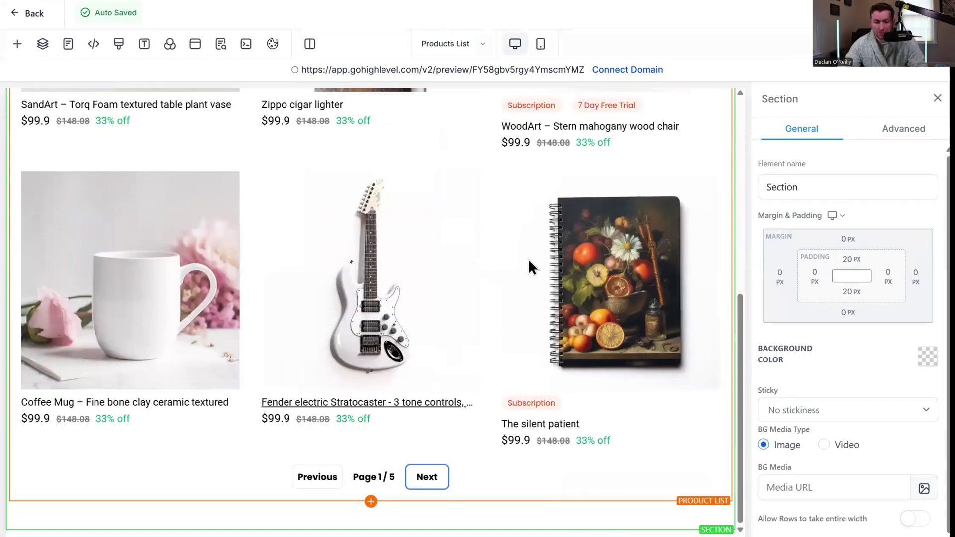
{"action": "scroll", "coordinate": [396, 270], "scroll_direction": "up", "scroll_amount": 8}
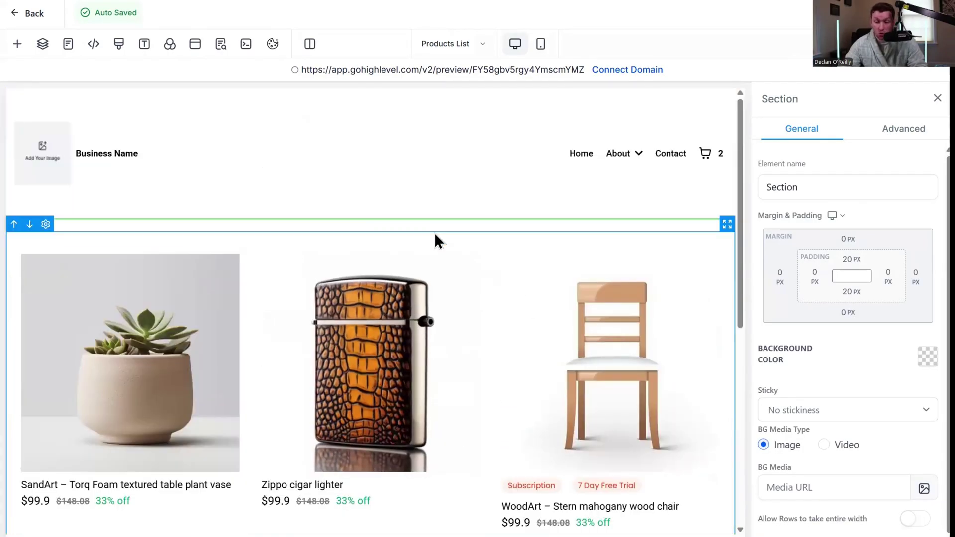
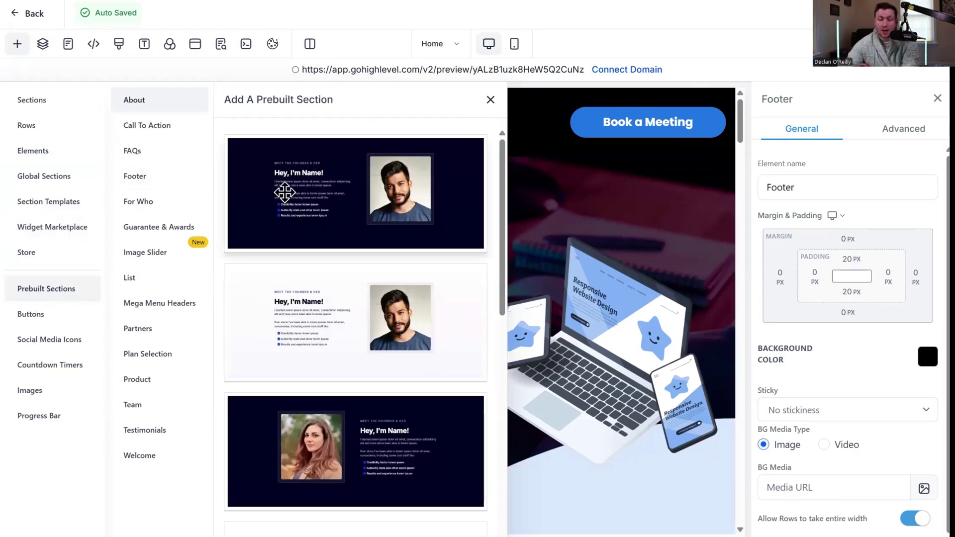
Add the dark prebuilt About section with the founder's photo above the hero banner on the home page.
{"action": "left_click", "coordinate": [183, 134]}
{"action": "left_click", "coordinate": [155, 150]}
{"action": "left_click", "coordinate": [155, 180]}
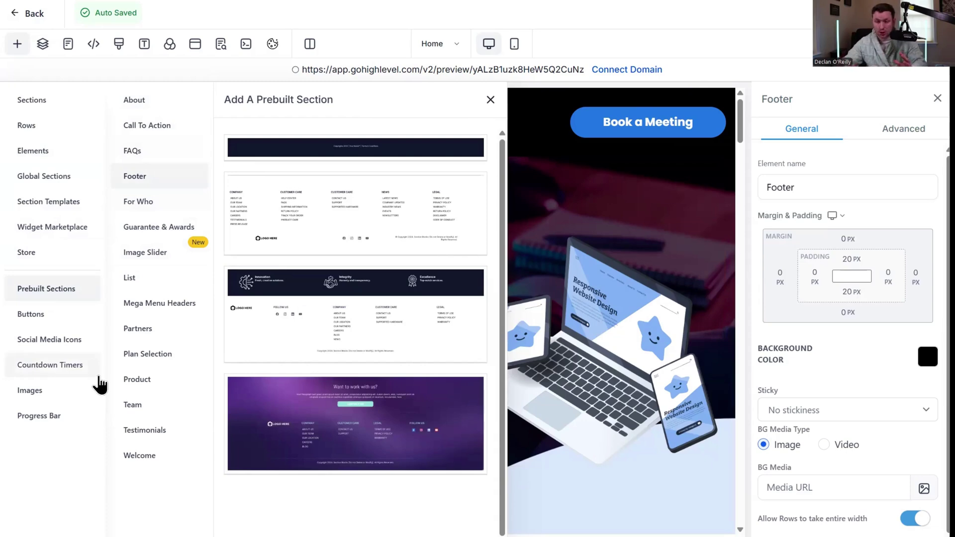
{"action": "left_click", "coordinate": [170, 124]}
{"action": "left_click", "coordinate": [164, 106]}
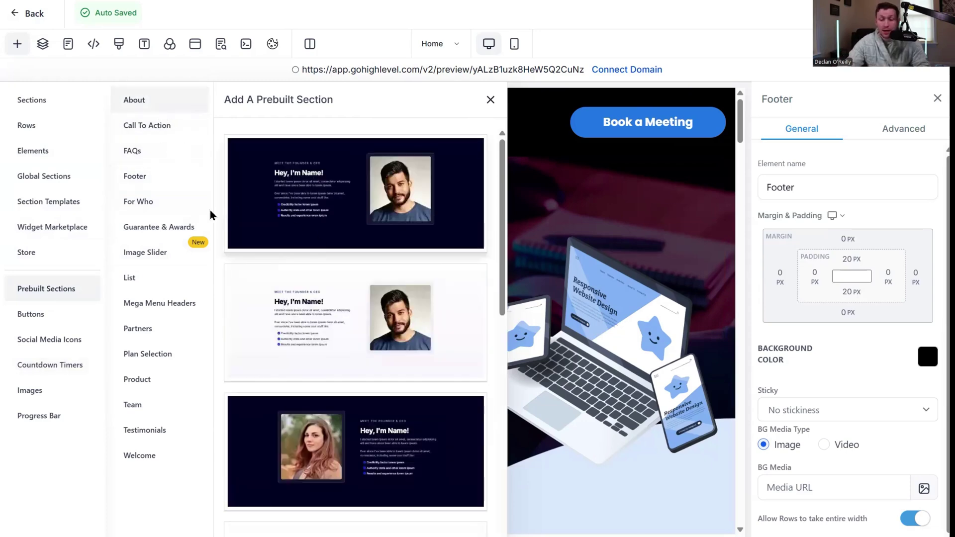
{"action": "left_click_drag", "start_coordinate": [258, 189], "coordinate": [538, 266]}
{"action": "left_click", "coordinate": [490, 100]}
{"action": "scroll", "coordinate": [356, 283], "scroll_direction": "down", "scroll_amount": 4}
{"action": "scroll", "coordinate": [412, 307], "scroll_direction": "up", "scroll_amount": 4}
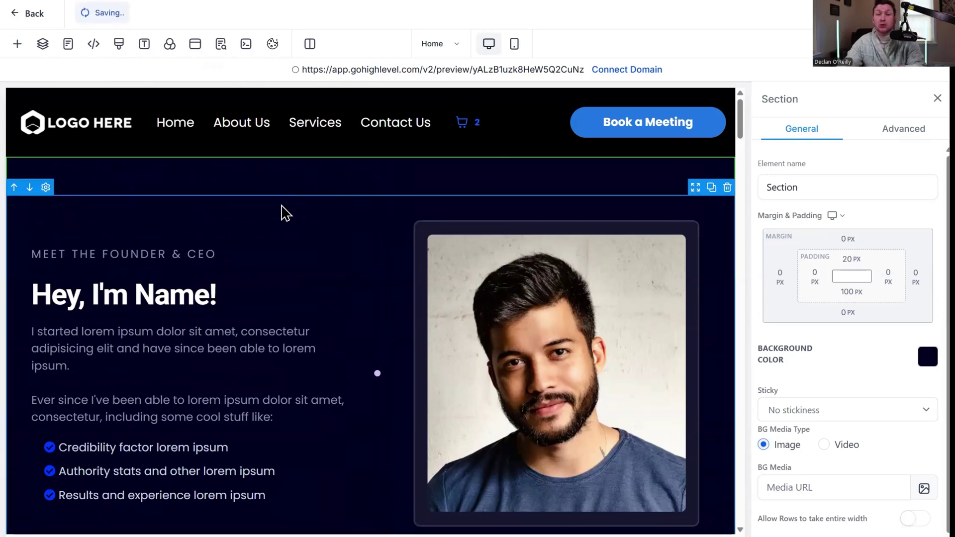
Add the colourful prebuilt Our Team section directly below the main navigation, above the founder section.
{"action": "left_click", "coordinate": [17, 46]}
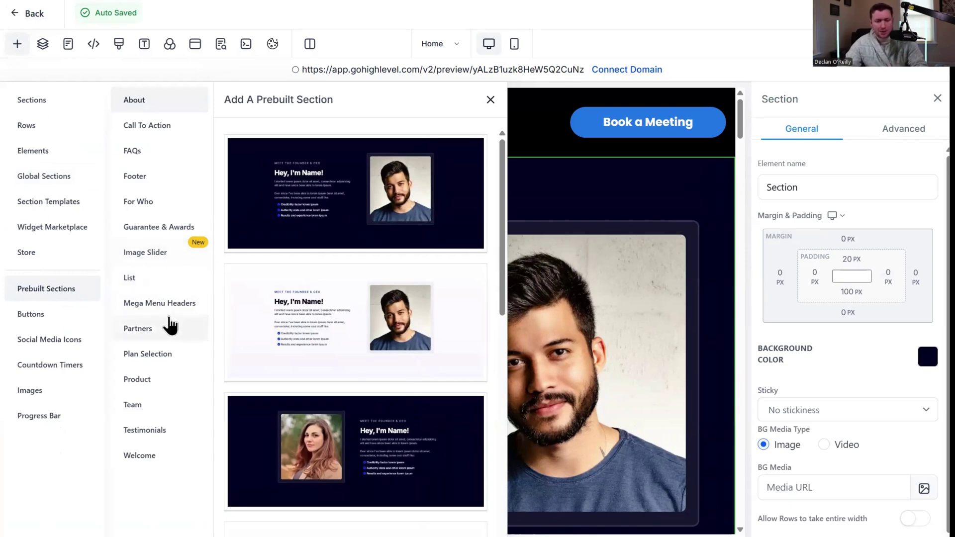
{"action": "left_click", "coordinate": [180, 331]}
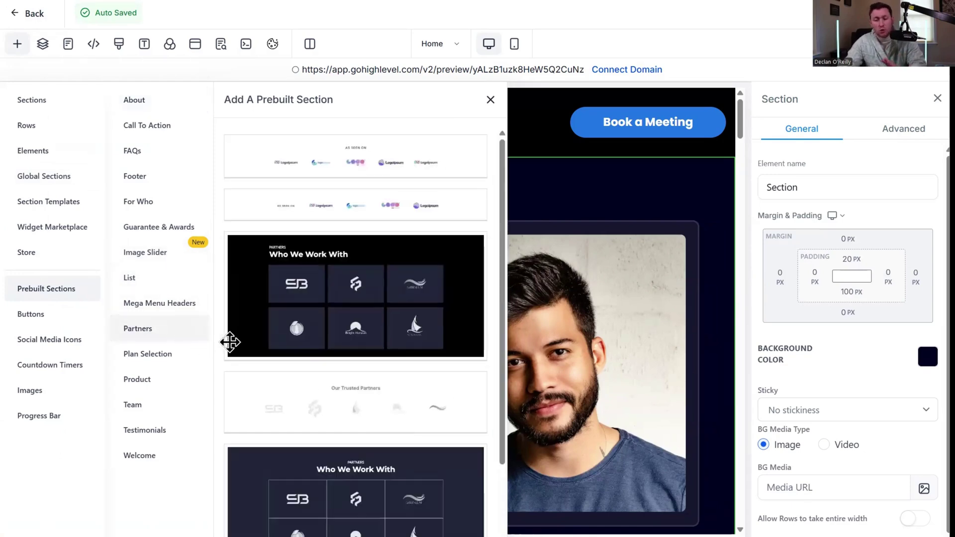
{"action": "left_click", "coordinate": [143, 355]}
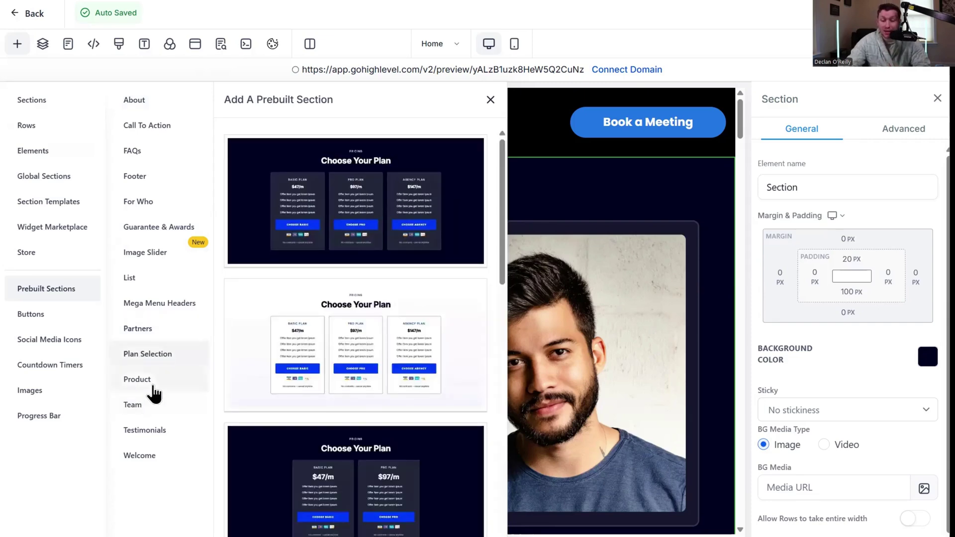
{"action": "left_click", "coordinate": [144, 379]}
{"action": "left_click", "coordinate": [148, 405]}
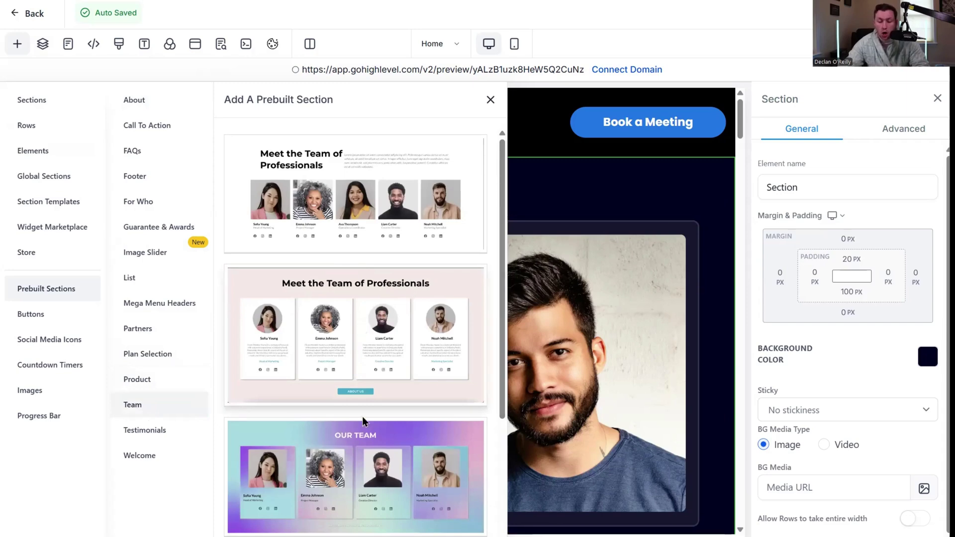
{"action": "left_click_drag", "start_coordinate": [362, 437], "coordinate": [572, 248]}
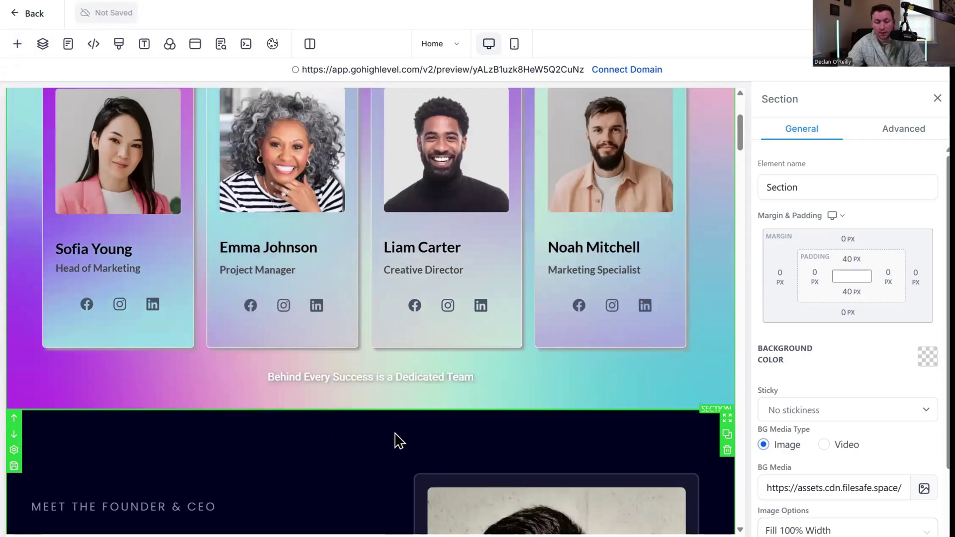
{"action": "scroll", "coordinate": [397, 448], "scroll_direction": "up", "scroll_amount": 4}
{"action": "left_click", "coordinate": [164, 171]}
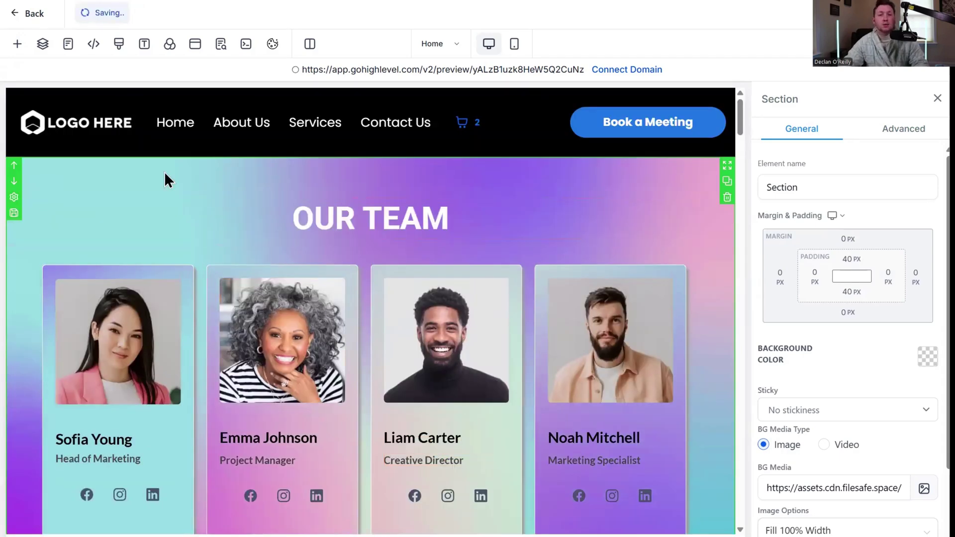
Add a black rounded prebuilt button above the team member cards in the team section.
{"action": "left_click", "coordinate": [17, 44]}
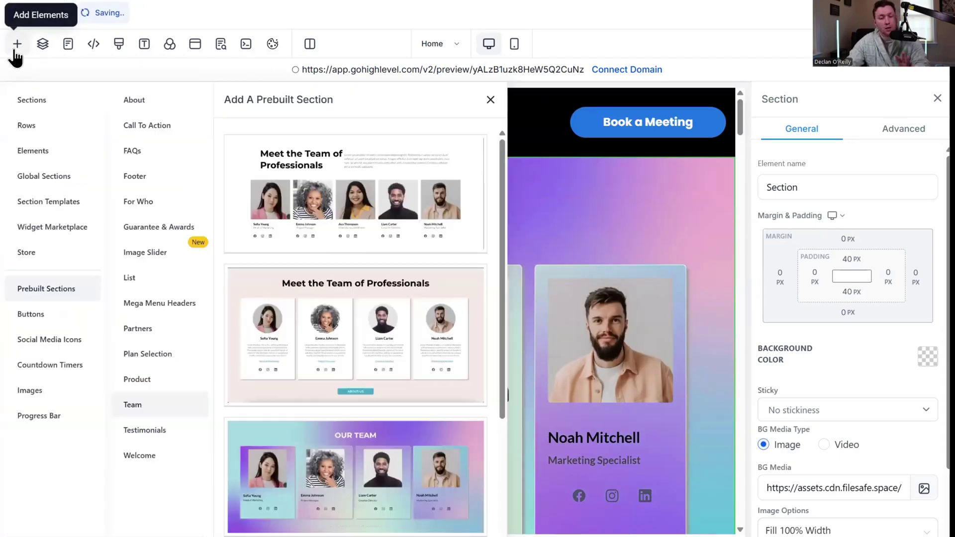
{"action": "left_click", "coordinate": [54, 319]}
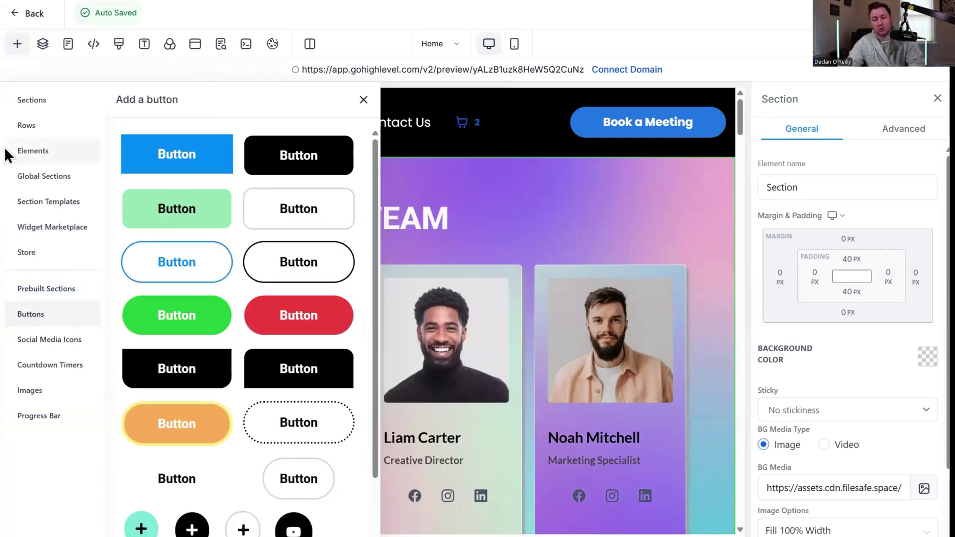
{"action": "left_click", "coordinate": [274, 171]}
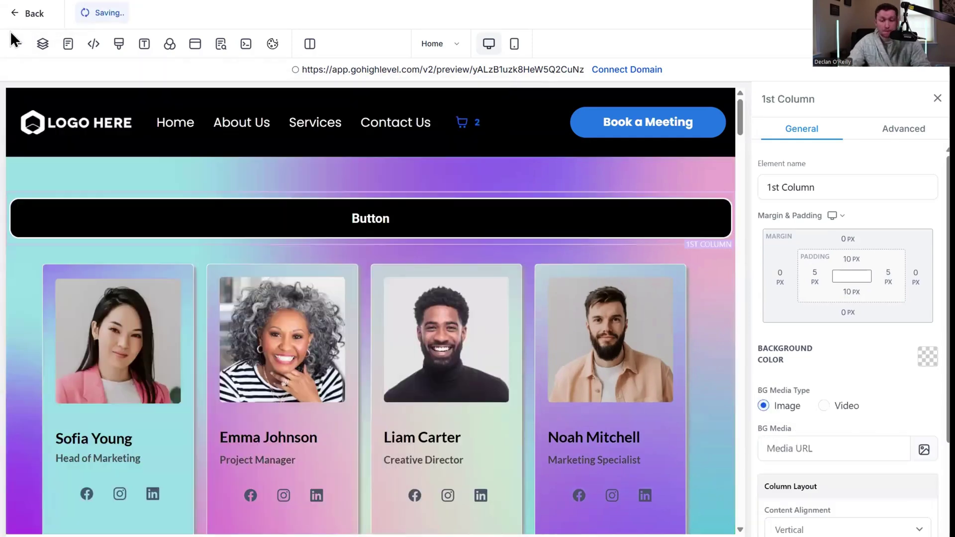
Browse the prebuilt social media icons, countdown timers and images, and add the solid green progress bar directly below the black button.
{"action": "left_click", "coordinate": [17, 44]}
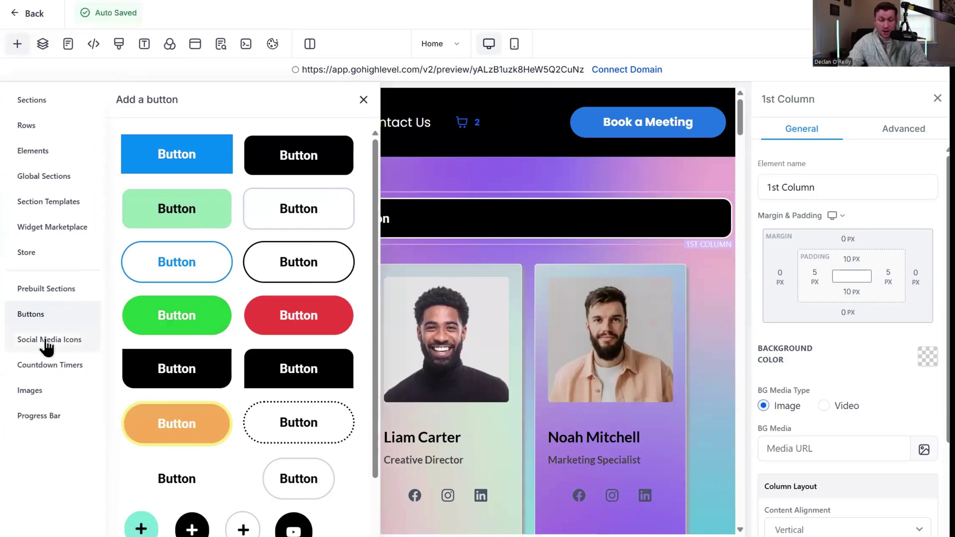
{"action": "left_click", "coordinate": [47, 342]}
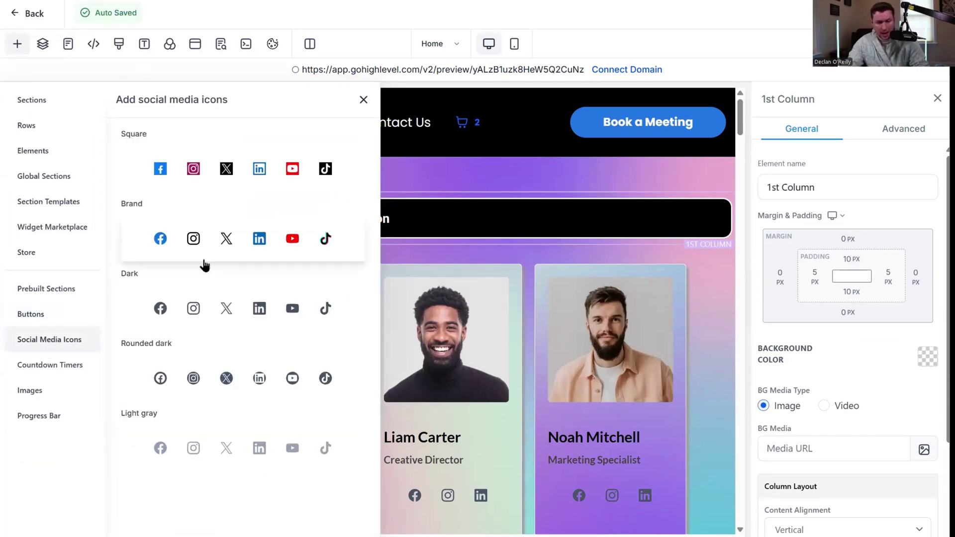
{"action": "left_click", "coordinate": [64, 371]}
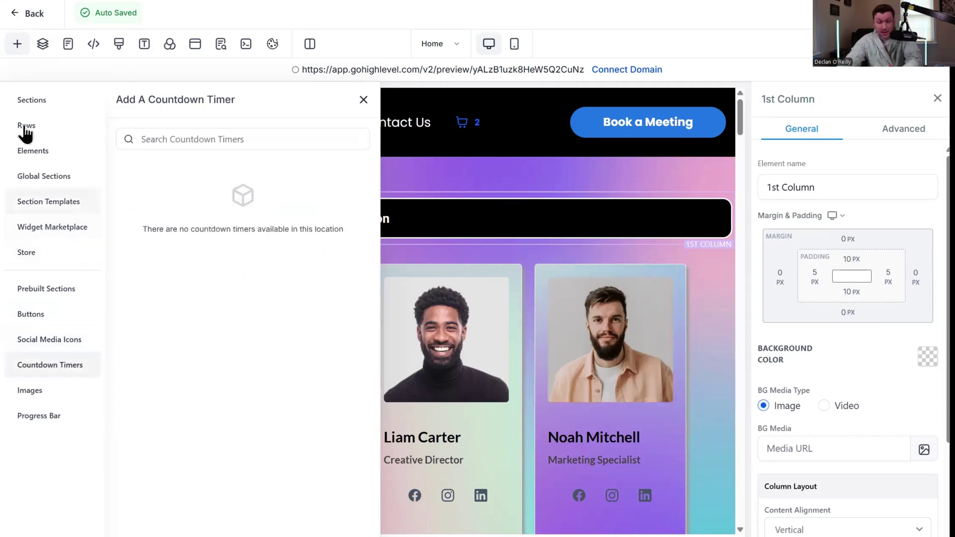
{"action": "left_click", "coordinate": [66, 393]}
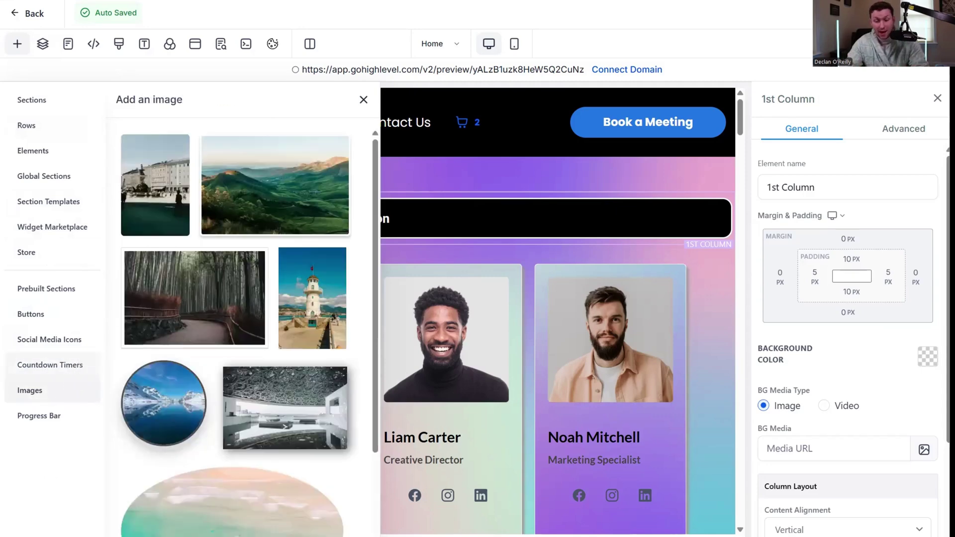
{"action": "left_click", "coordinate": [99, 412]}
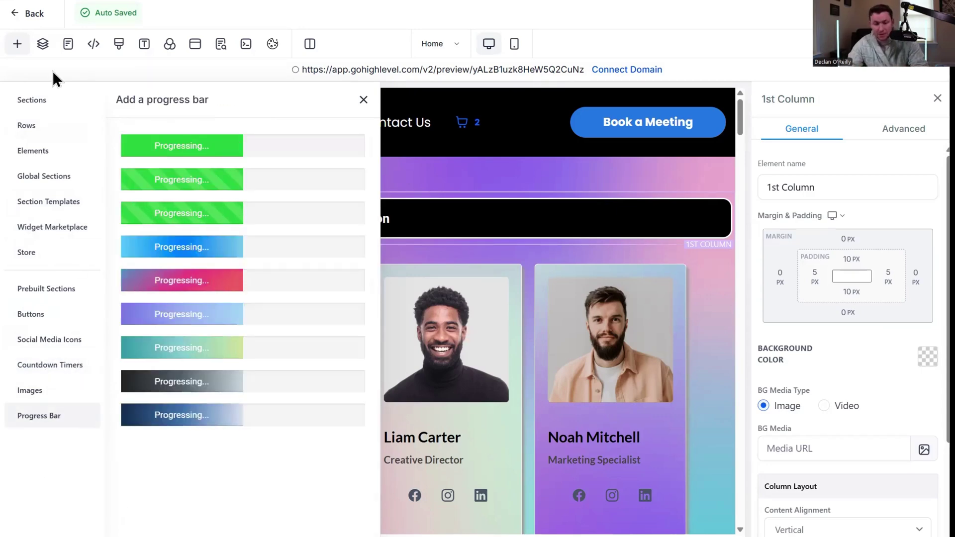
{"action": "left_click_drag", "start_coordinate": [183, 159], "coordinate": [460, 268]}
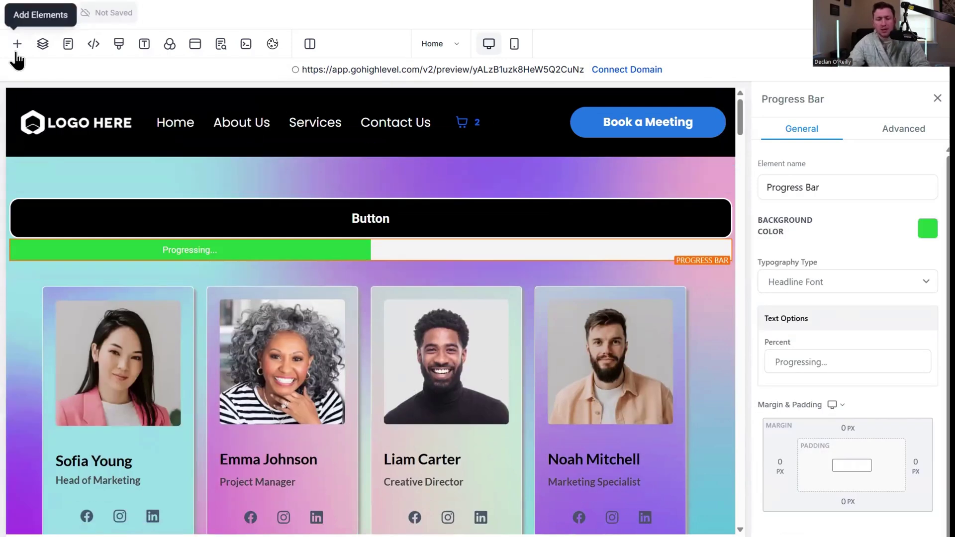
Add the striped green progress bar between the black button and the solid green progress bar in the team section.
{"action": "left_click", "coordinate": [17, 45]}
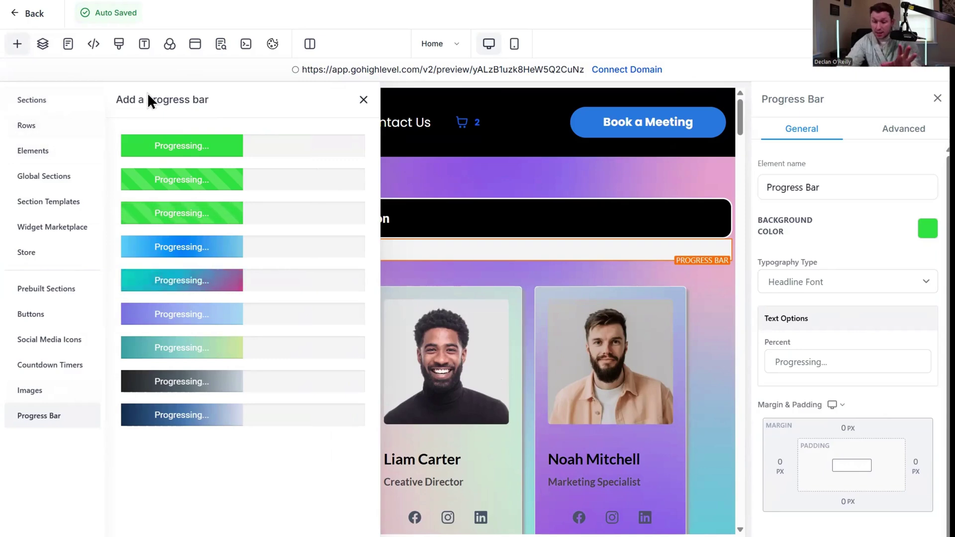
{"action": "left_click_drag", "start_coordinate": [213, 184], "coordinate": [239, 225]}
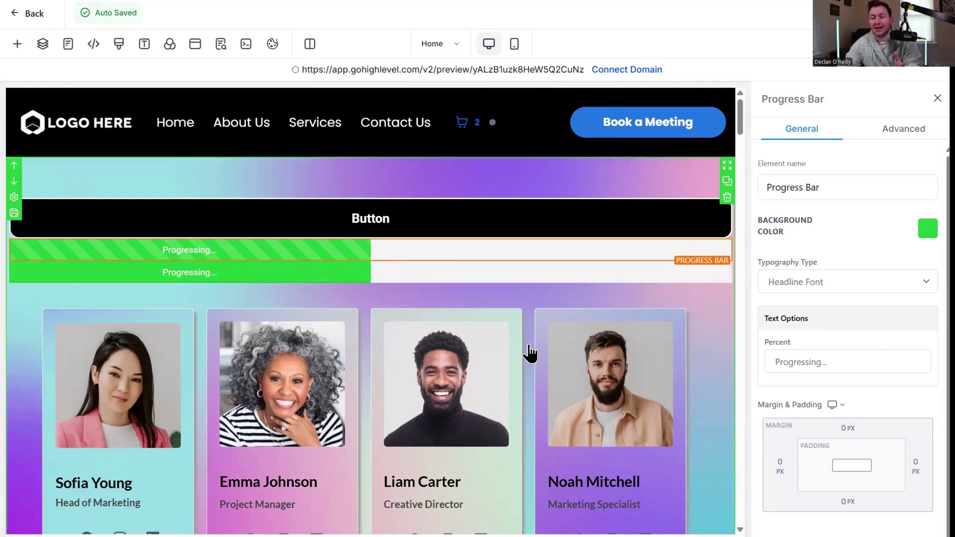
{"action": "left_click", "coordinate": [17, 43]}
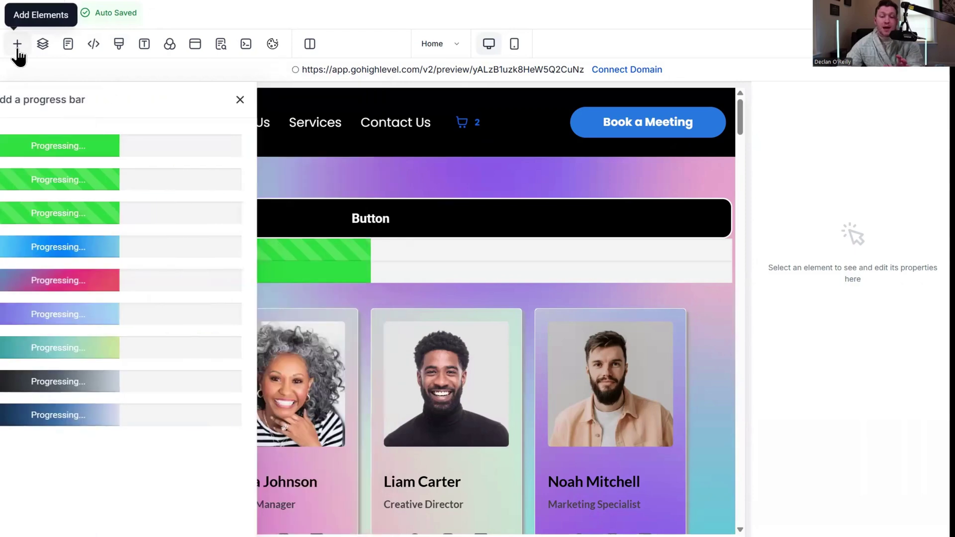
{"action": "left_click", "coordinate": [16, 44]}
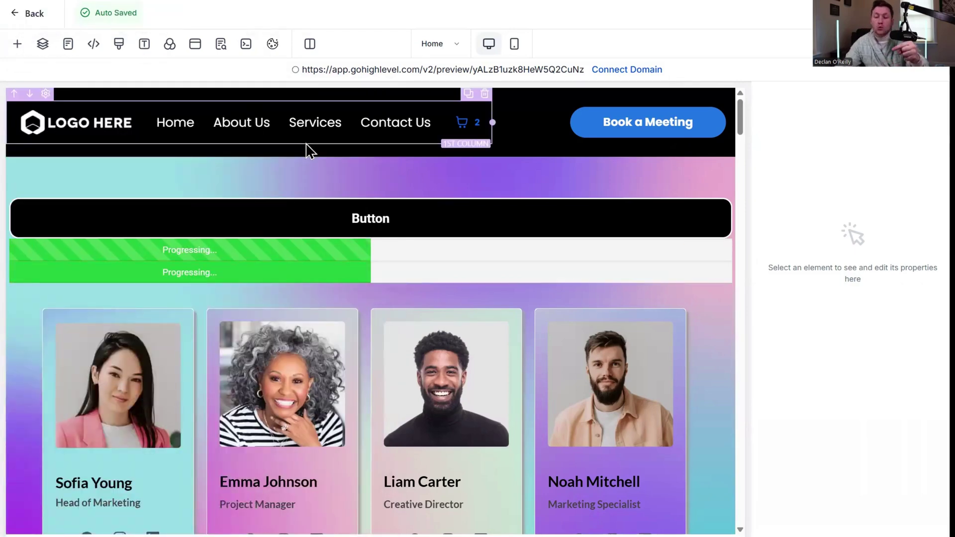
Examine the page's layer structure by expanding the Main Nav and mobile Our Story sections down to their rows and columns.
{"action": "left_click", "coordinate": [43, 45]}
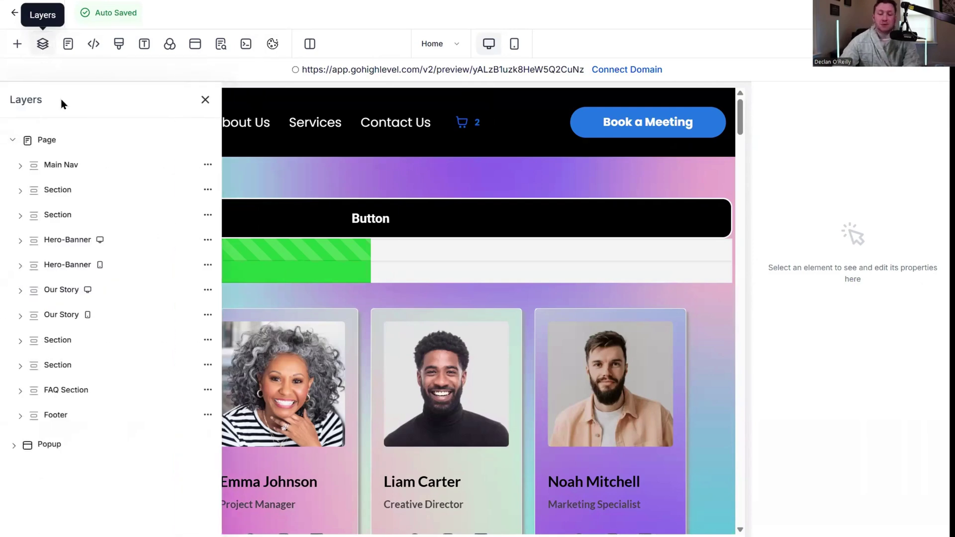
{"action": "left_click", "coordinate": [74, 165]}
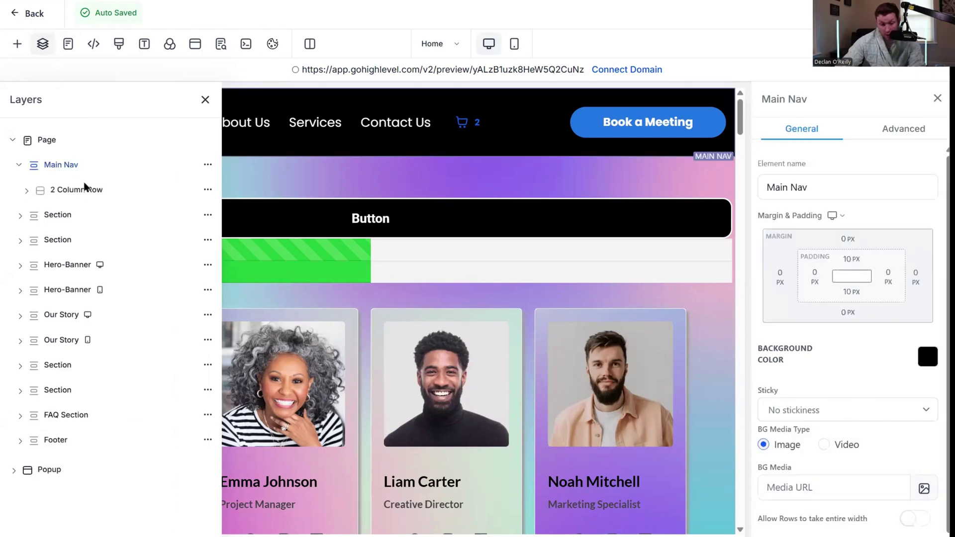
{"action": "left_click", "coordinate": [86, 191]}
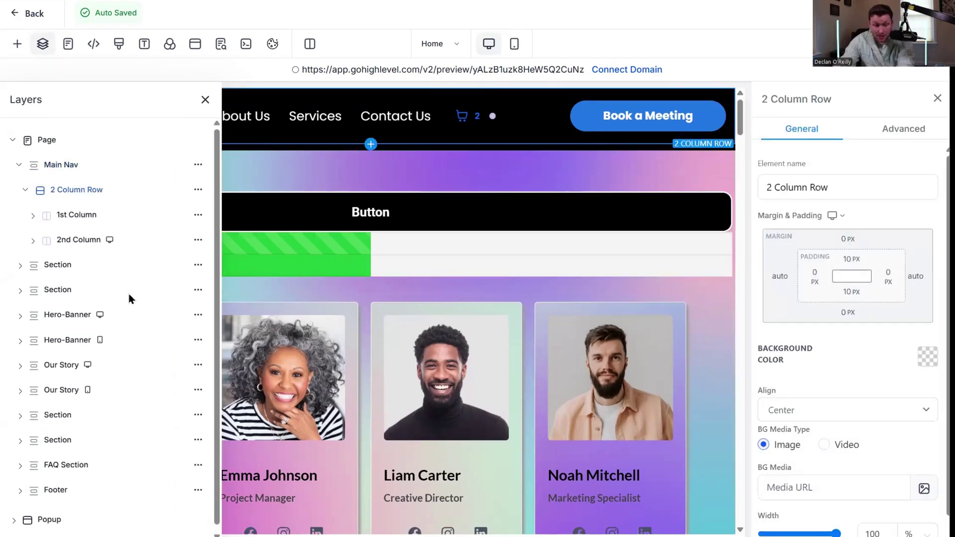
{"action": "left_click", "coordinate": [66, 392]}
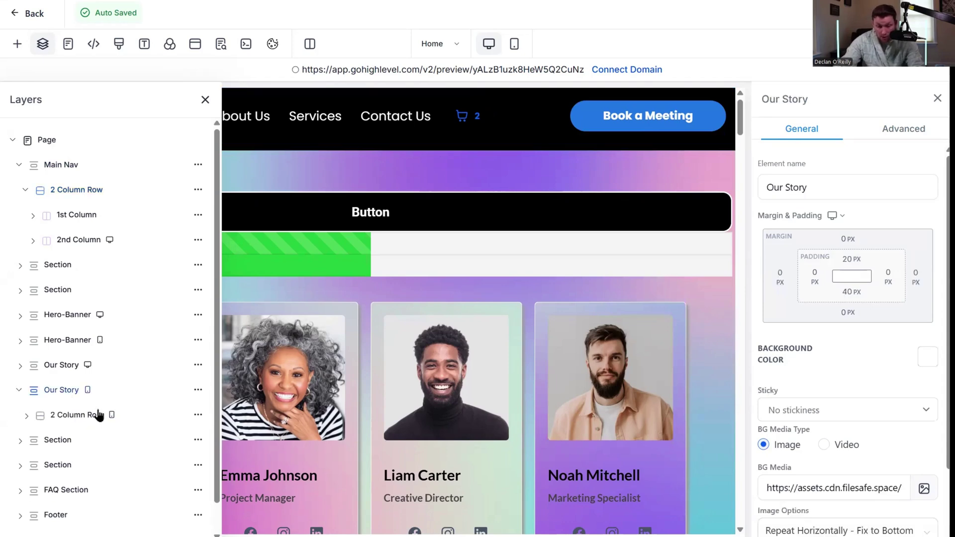
{"action": "left_click", "coordinate": [97, 415]}
{"action": "scroll", "coordinate": [422, 349], "scroll_direction": "down", "scroll_amount": 10}
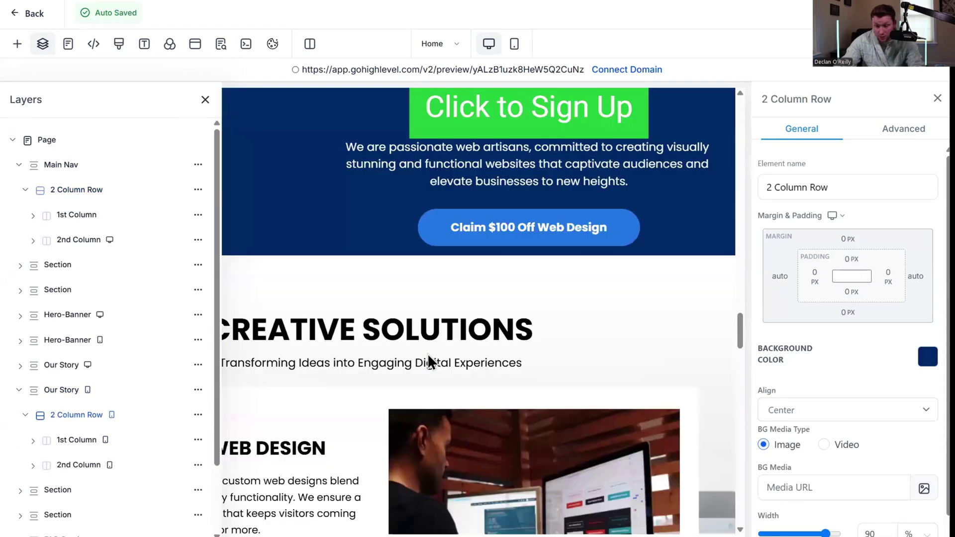
{"action": "scroll", "coordinate": [428, 356], "scroll_direction": "down", "scroll_amount": 3}
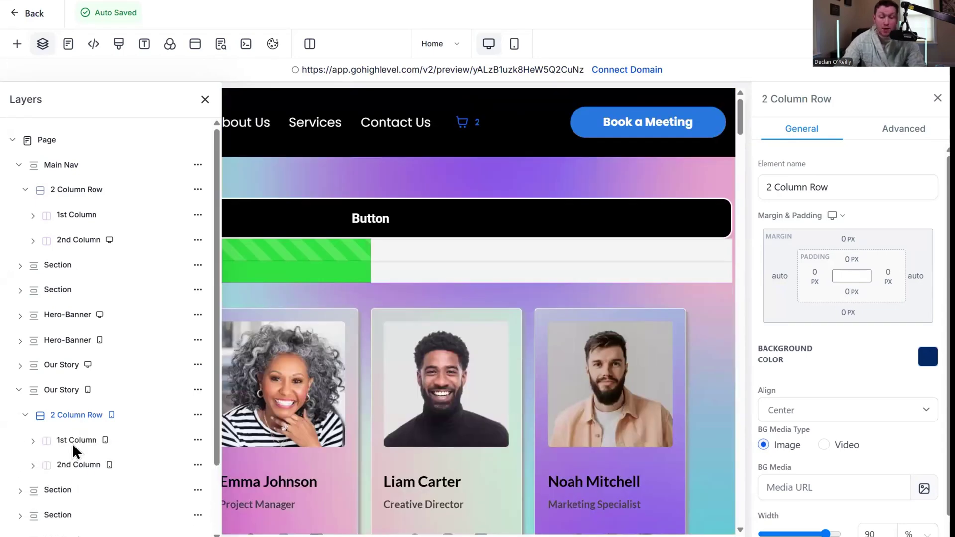
{"action": "left_click", "coordinate": [72, 443]}
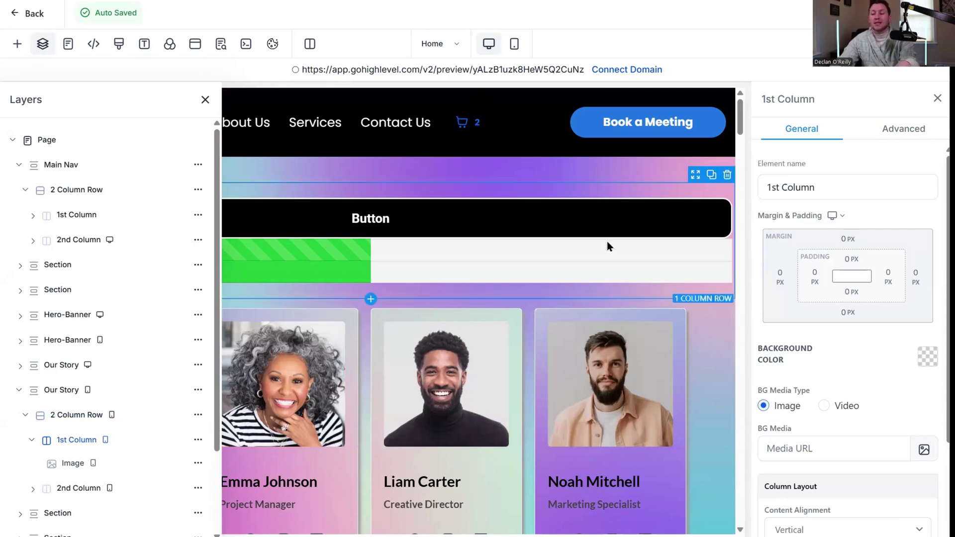
Switch the editor to the Contact Us page and from there to the Empty Inner page, reviewing the list of pages.
{"action": "left_click", "coordinate": [68, 55]}
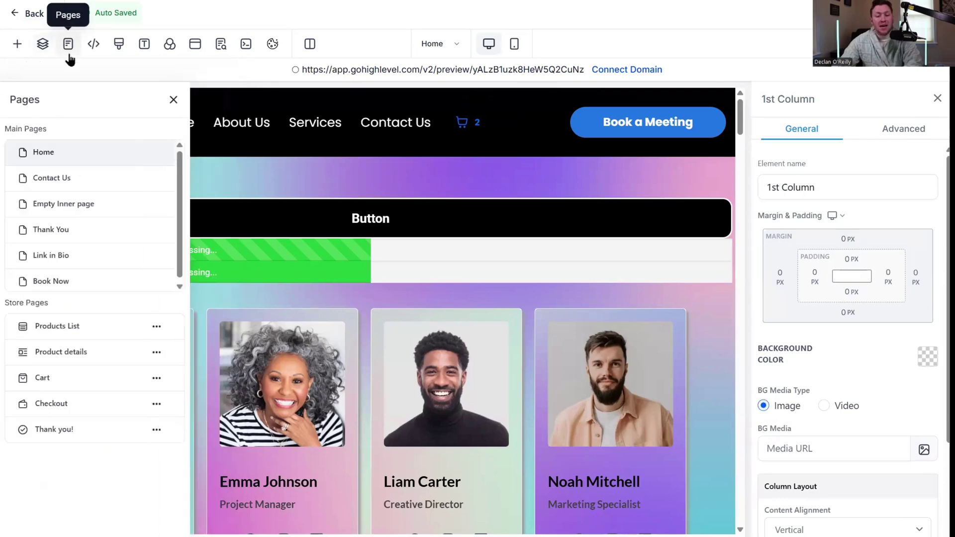
{"action": "left_click", "coordinate": [54, 178]}
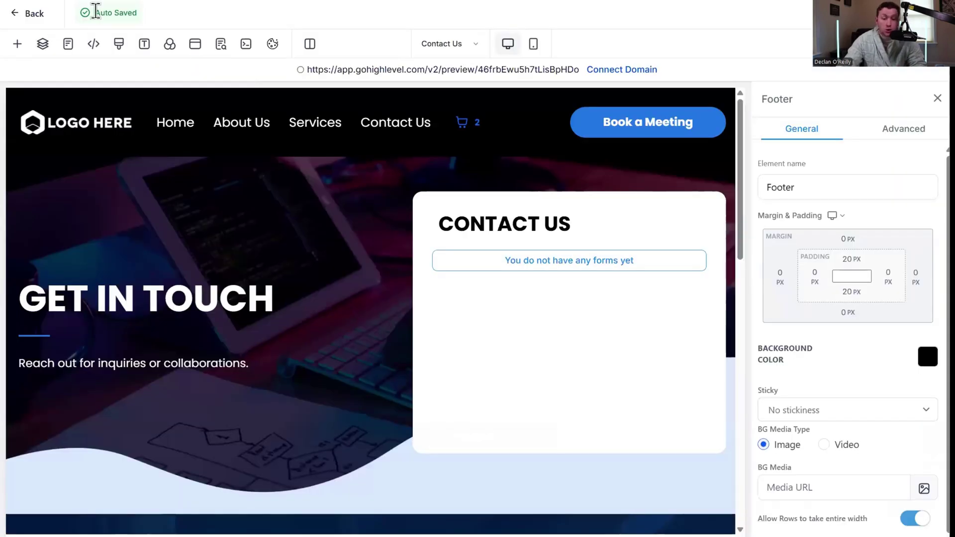
{"action": "left_click", "coordinate": [69, 47]}
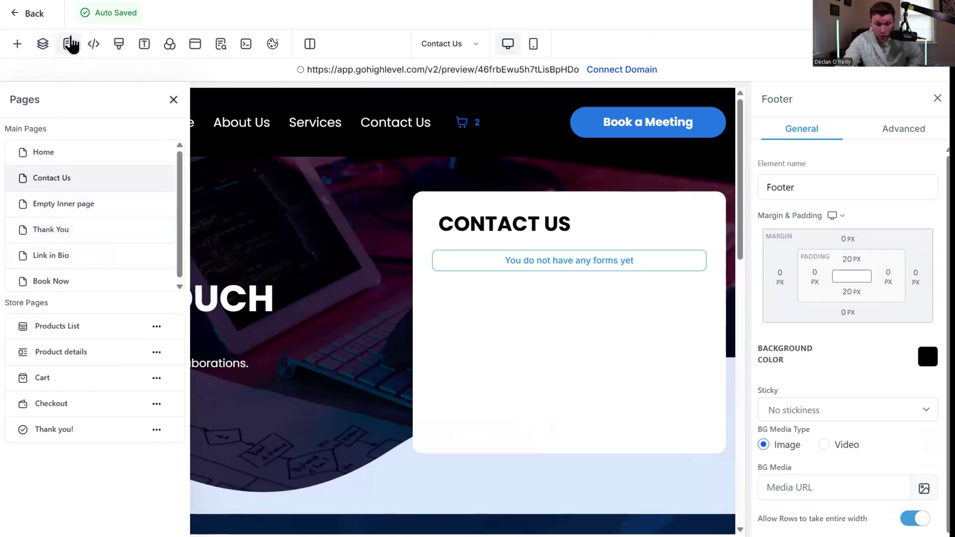
{"action": "left_click", "coordinate": [95, 204]}
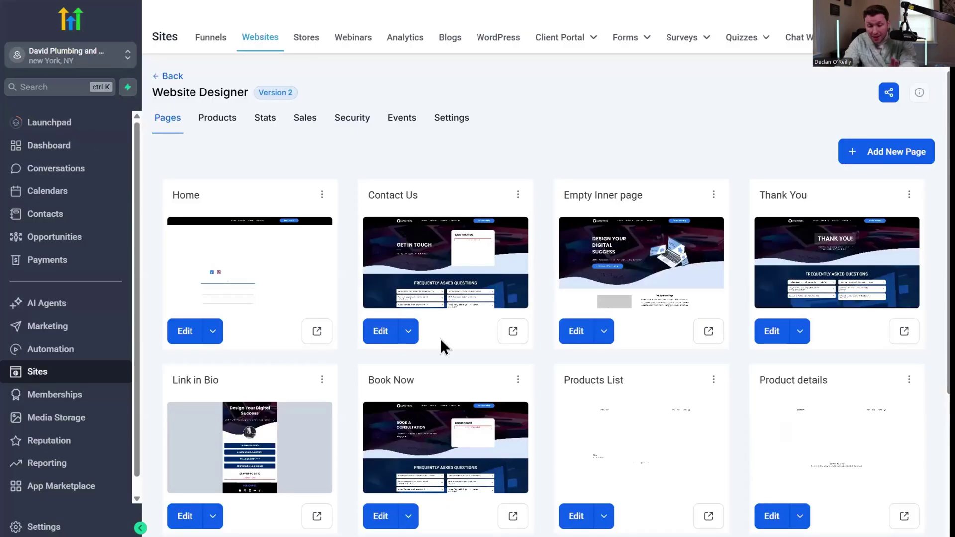
{"action": "left_click", "coordinate": [409, 333]}
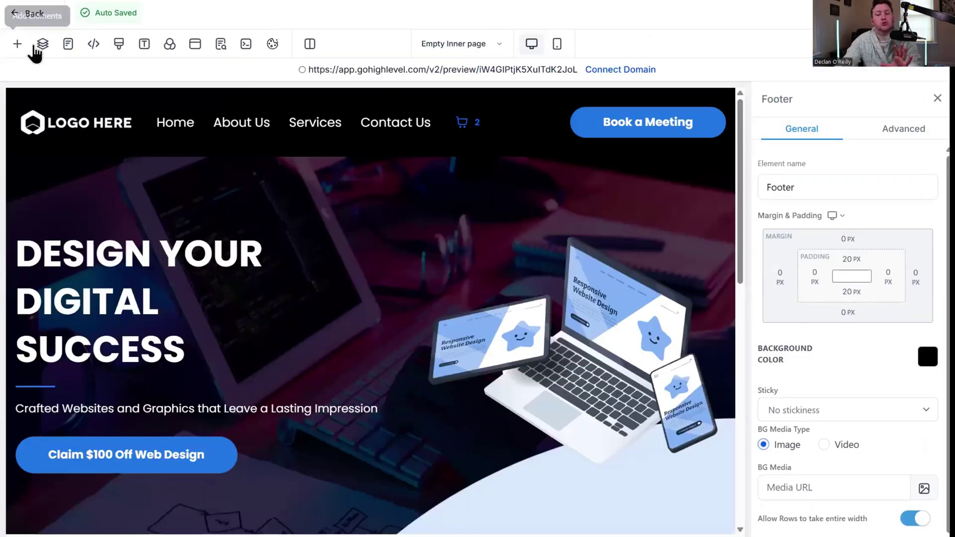
{"action": "left_click", "coordinate": [75, 51]}
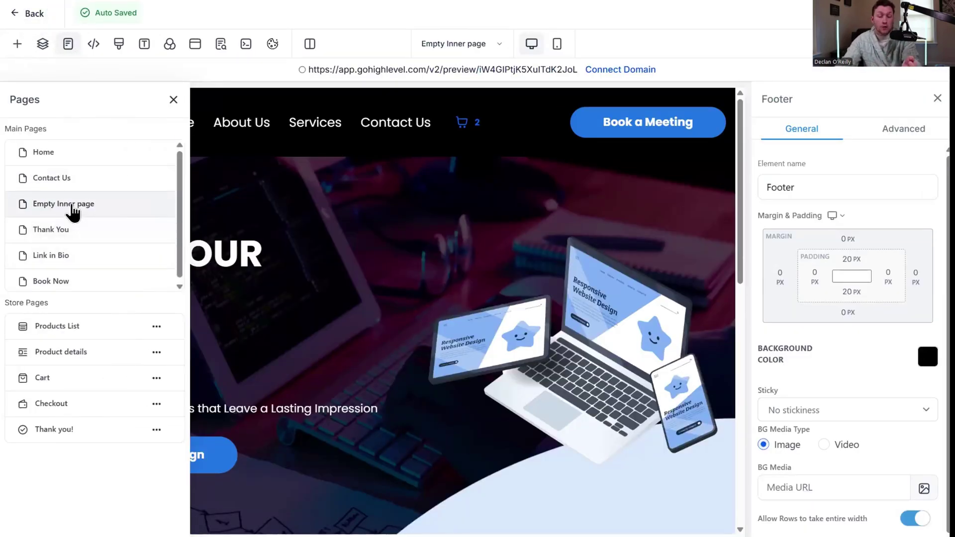
Review the header and footer tracking code editors and the custom CSS editor, closing each without entering code.
{"action": "left_click", "coordinate": [99, 46]}
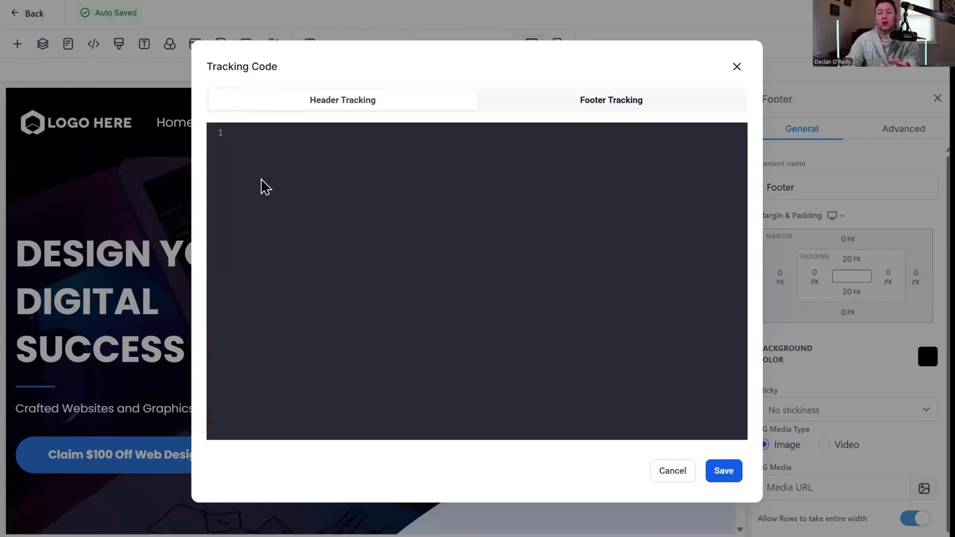
{"action": "left_click", "coordinate": [633, 102]}
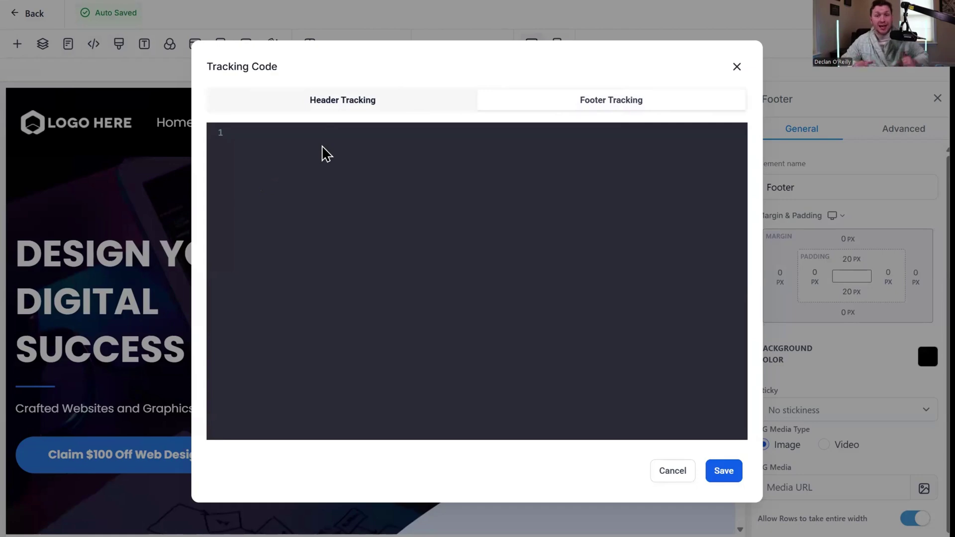
{"action": "left_click", "coordinate": [736, 66]}
{"action": "left_click", "coordinate": [119, 46]}
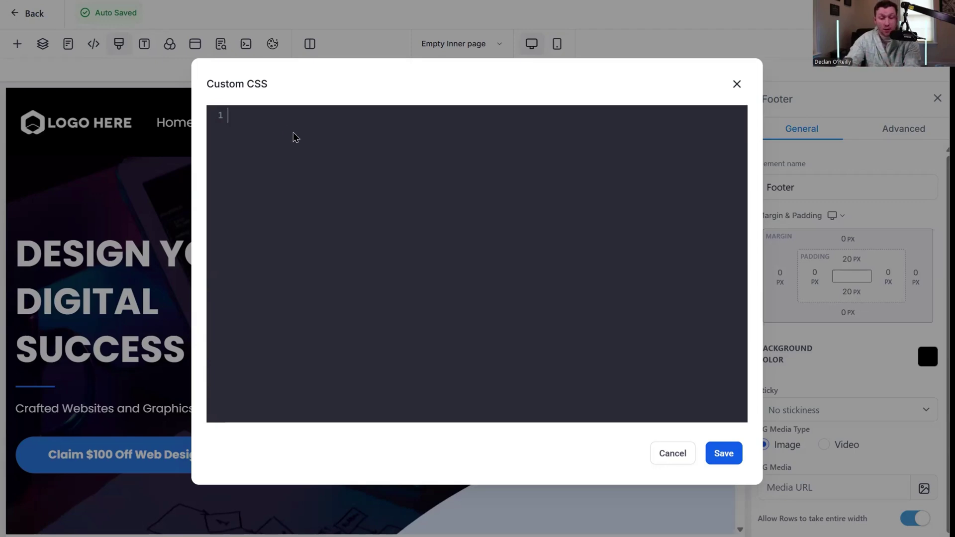
{"action": "left_click", "coordinate": [736, 86]}
Set the page's headline font to Bangers and its content font to Roboto.
{"action": "left_click", "coordinate": [144, 45]}
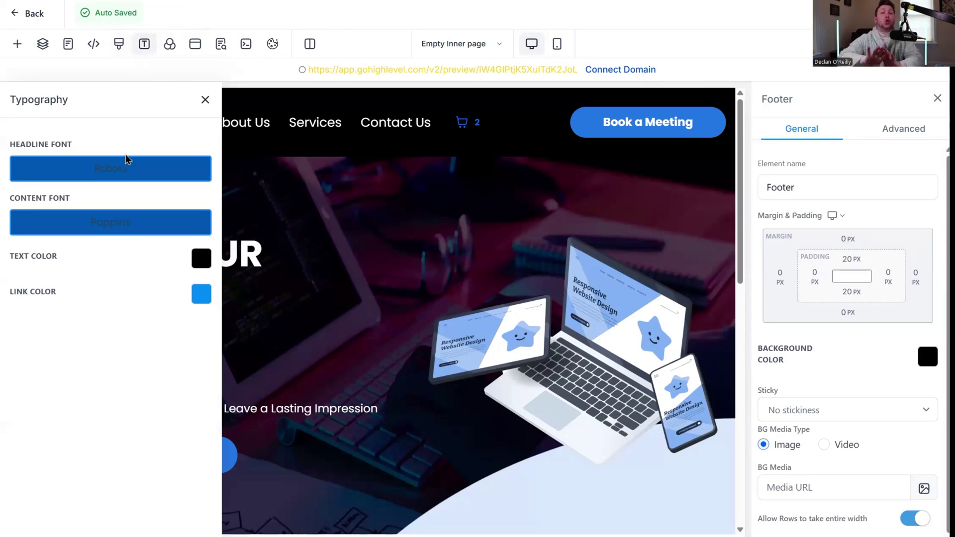
{"action": "left_click", "coordinate": [145, 165]}
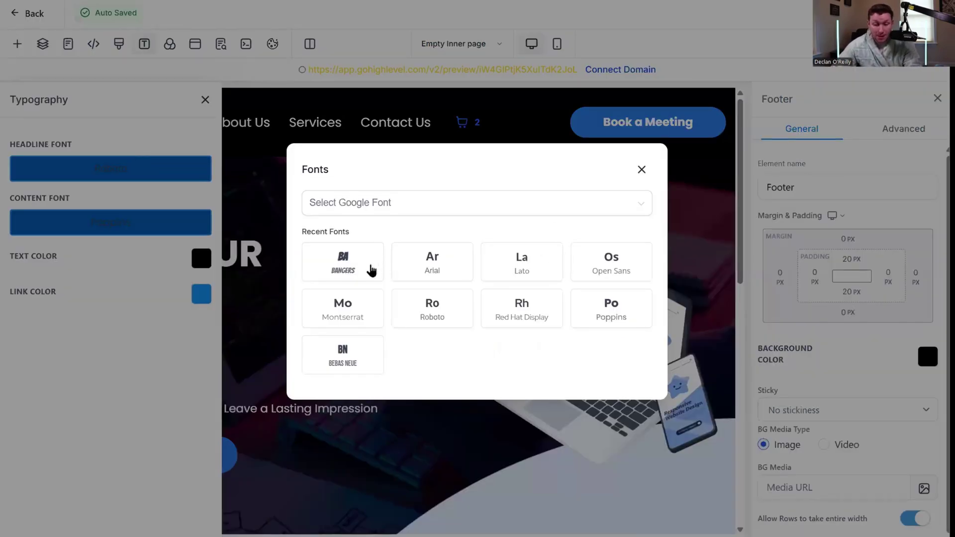
{"action": "left_click", "coordinate": [371, 263]}
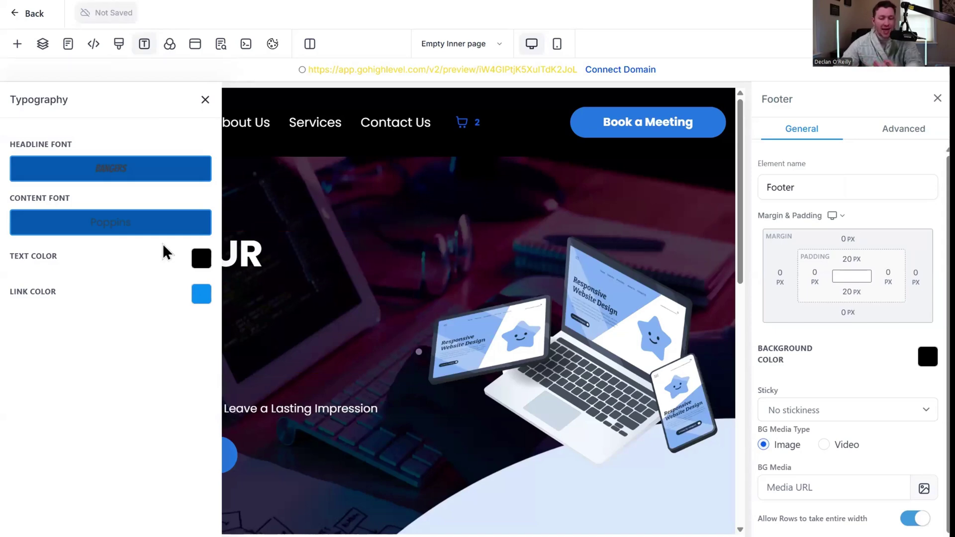
{"action": "left_click", "coordinate": [104, 228]}
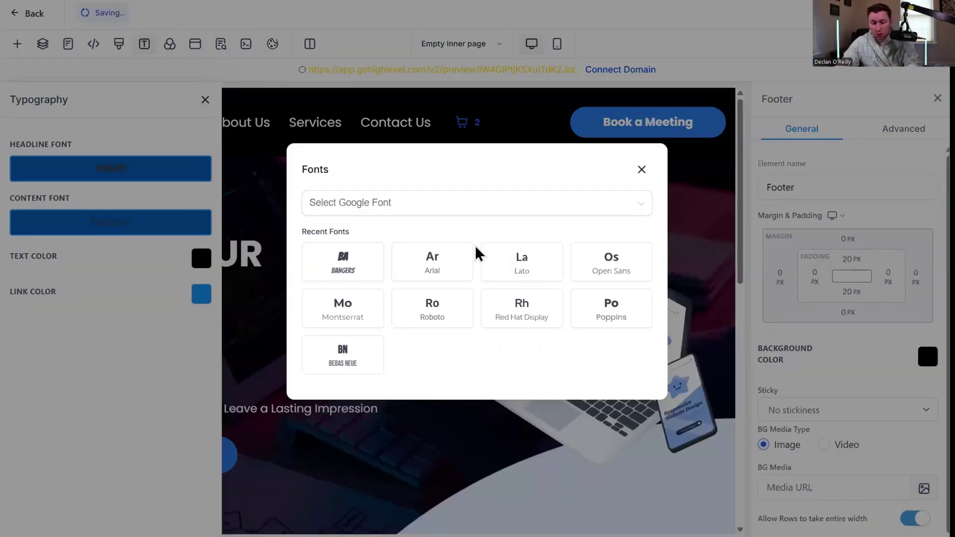
{"action": "left_click", "coordinate": [440, 301]}
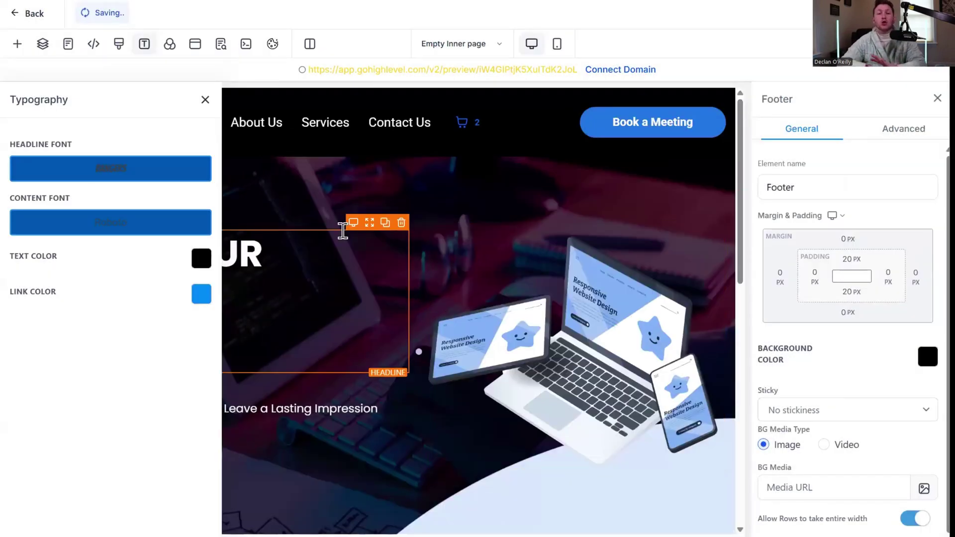
Set the page's text color to light green and its link color to black.
{"action": "left_click", "coordinate": [204, 260]}
{"action": "left_click", "coordinate": [247, 189]}
{"action": "left_click", "coordinate": [205, 297]}
{"action": "left_click", "coordinate": [328, 198]}
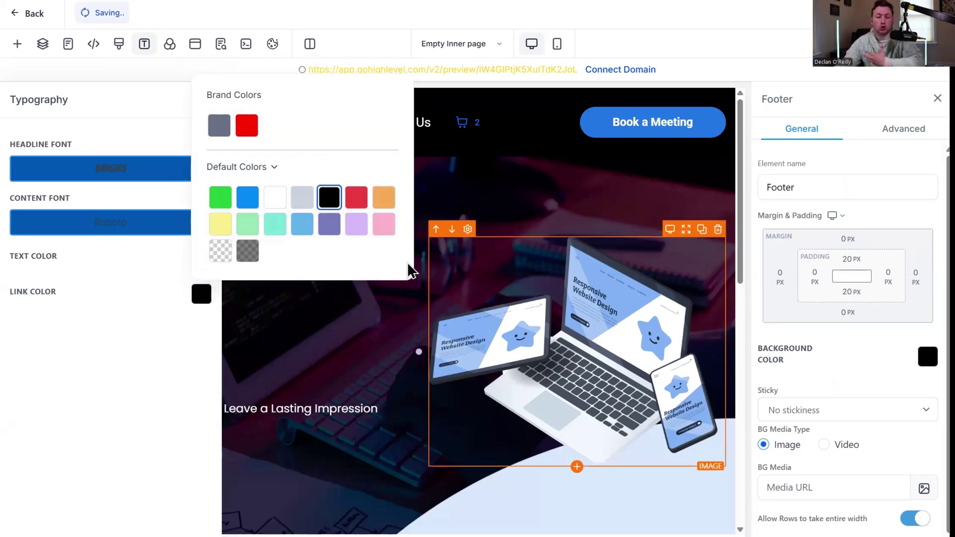
{"action": "left_click", "coordinate": [159, 349]}
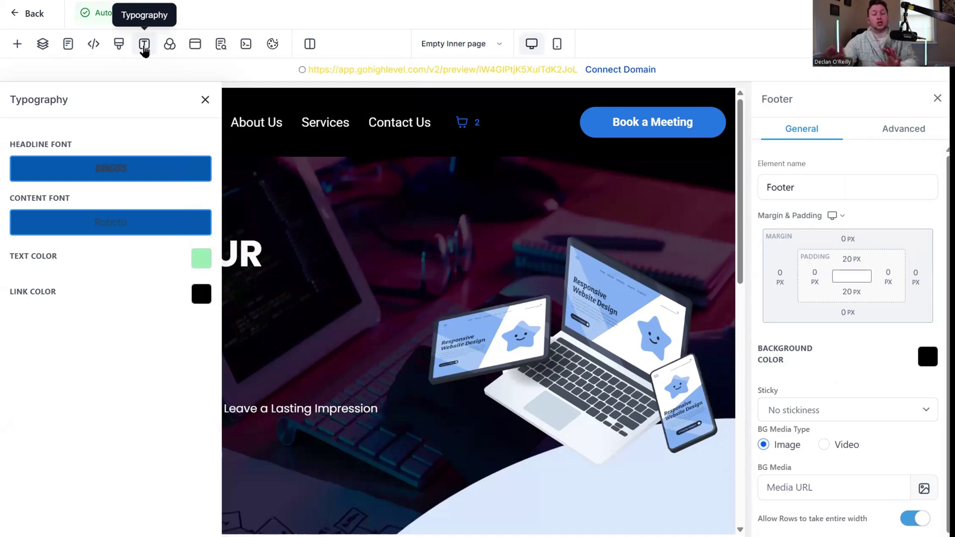
Try the red brand color and orange as the page's background color, and settle on pink.
{"action": "left_click", "coordinate": [170, 45]}
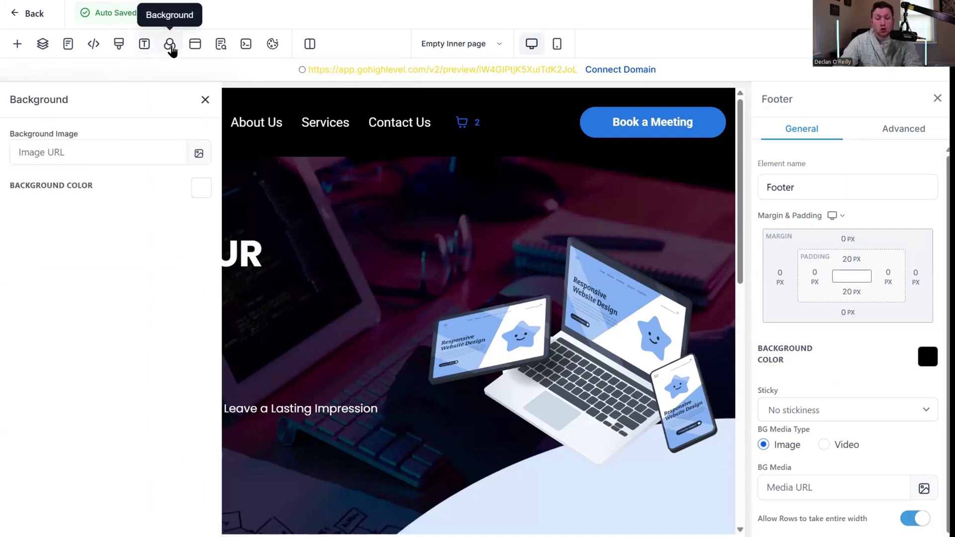
{"action": "left_click", "coordinate": [167, 145]}
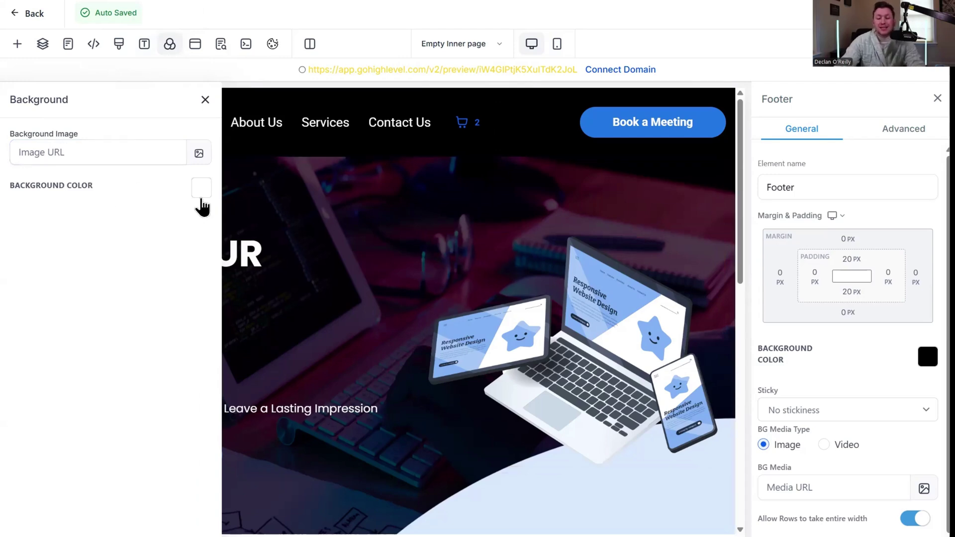
{"action": "scroll", "coordinate": [249, 213], "scroll_direction": "down", "scroll_amount": 10}
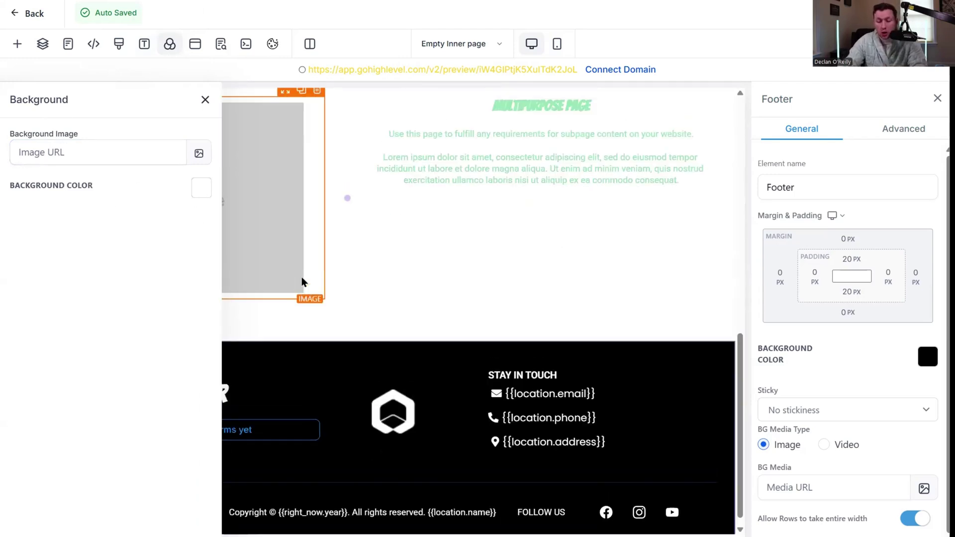
{"action": "scroll", "coordinate": [324, 299], "scroll_direction": "up", "scroll_amount": 5}
{"action": "scroll", "coordinate": [348, 298], "scroll_direction": "down", "scroll_amount": 2}
{"action": "left_click", "coordinate": [201, 188]}
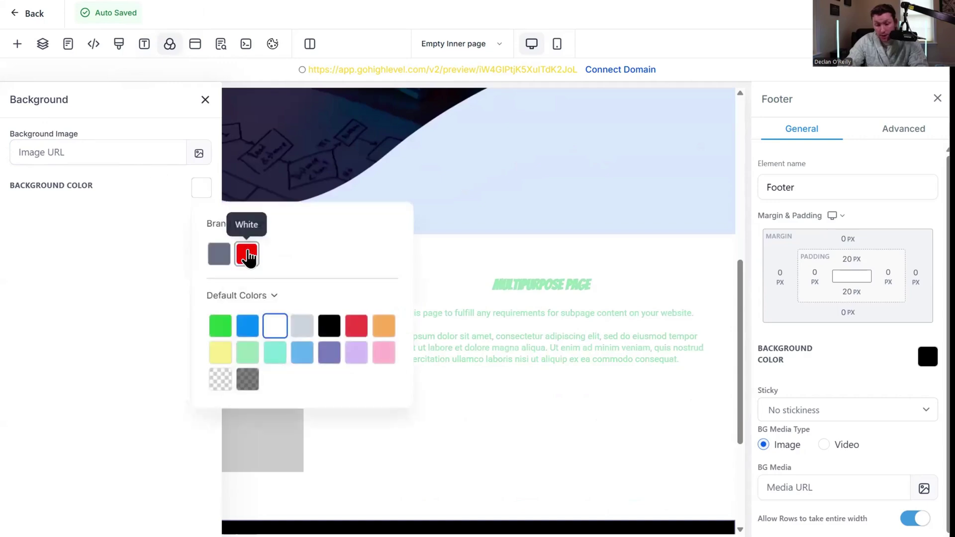
{"action": "left_click", "coordinate": [247, 255]}
{"action": "scroll", "coordinate": [586, 335], "scroll_direction": "down", "scroll_amount": 4}
{"action": "scroll", "coordinate": [595, 335], "scroll_direction": "up", "scroll_amount": 10}
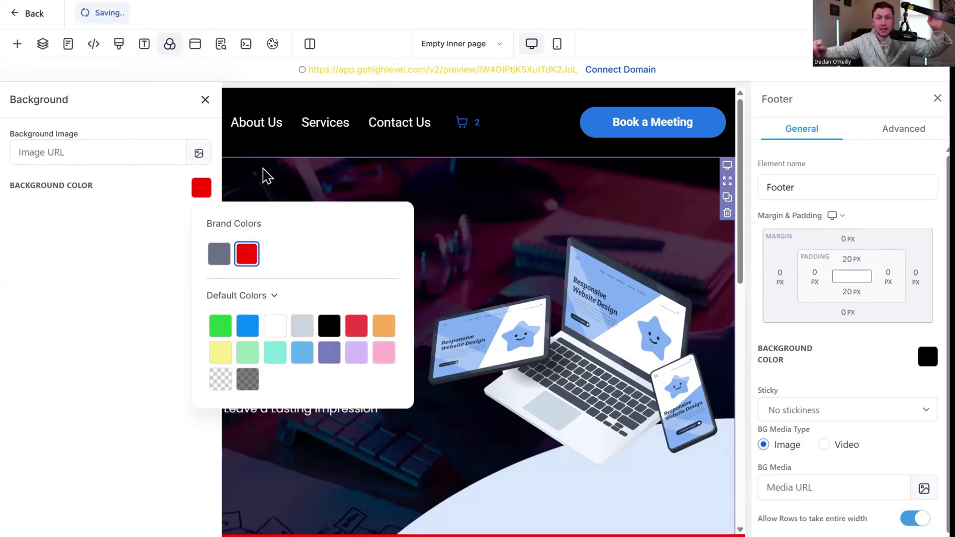
{"action": "left_click", "coordinate": [384, 326]}
{"action": "left_click", "coordinate": [384, 353]}
Set the page's background image to the portrait with the blue circular background from My Media in media storage.
{"action": "left_click", "coordinate": [94, 152]}
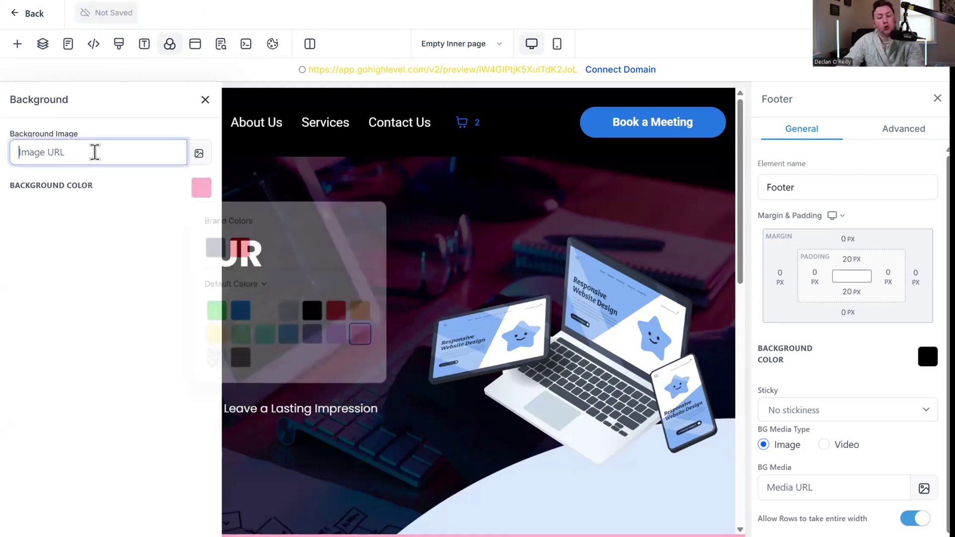
{"action": "left_click", "coordinate": [197, 160]}
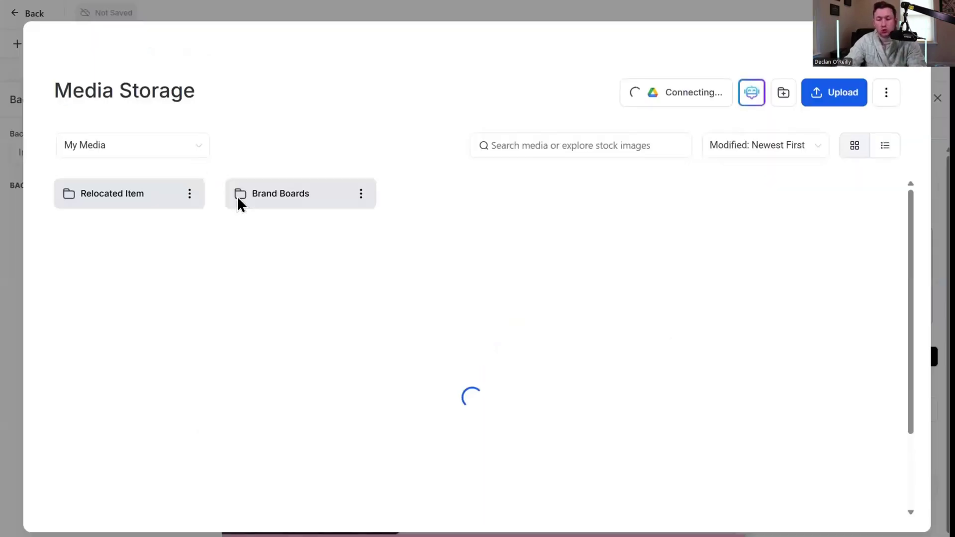
{"action": "scroll", "coordinate": [370, 361], "scroll_direction": "down", "scroll_amount": 3}
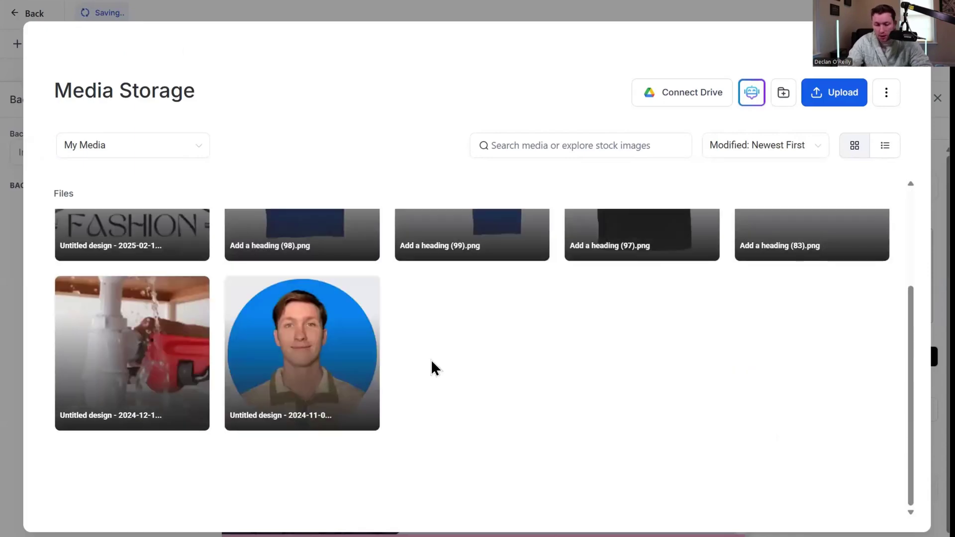
{"action": "left_click", "coordinate": [338, 353]}
{"action": "scroll", "coordinate": [447, 396], "scroll_direction": "down", "scroll_amount": 5}
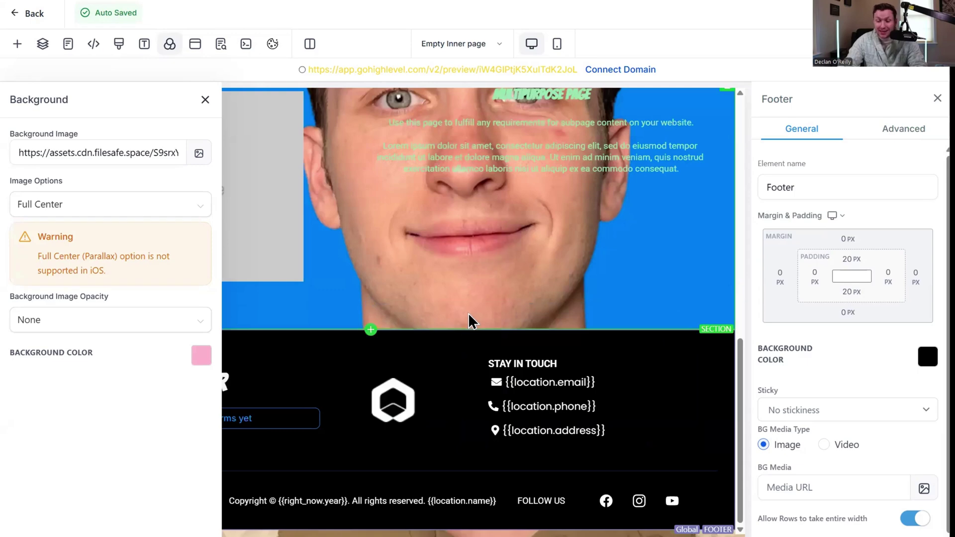
{"action": "scroll", "coordinate": [469, 320], "scroll_direction": "up", "scroll_amount": 5}
{"action": "scroll", "coordinate": [480, 341], "scroll_direction": "up", "scroll_amount": 2}
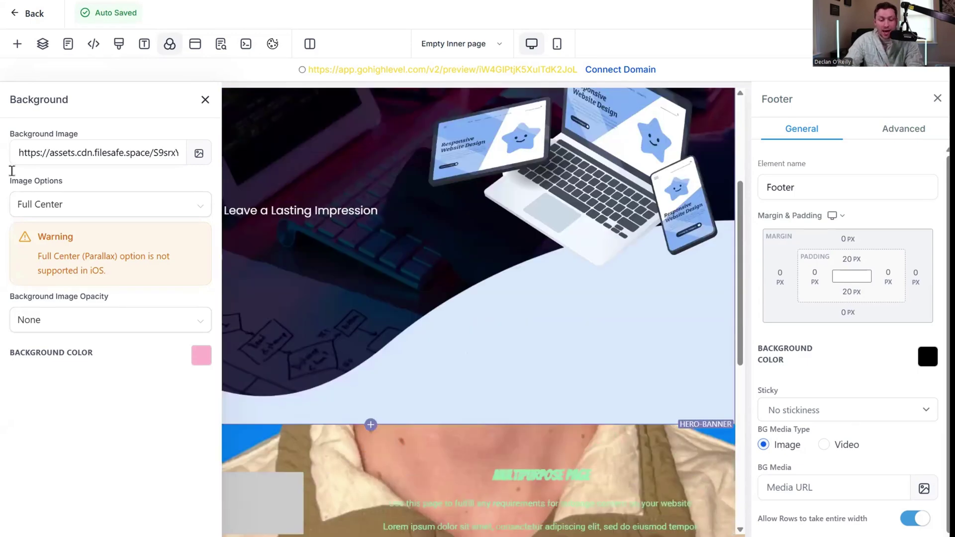
Try the No Repeat option for the background image, and return it to Full Center.
{"action": "left_click", "coordinate": [83, 206]}
{"action": "scroll", "coordinate": [371, 301], "scroll_direction": "down", "scroll_amount": 8}
{"action": "scroll", "coordinate": [380, 316], "scroll_direction": "up", "scroll_amount": 8}
{"action": "scroll", "coordinate": [366, 302], "scroll_direction": "down", "scroll_amount": 8}
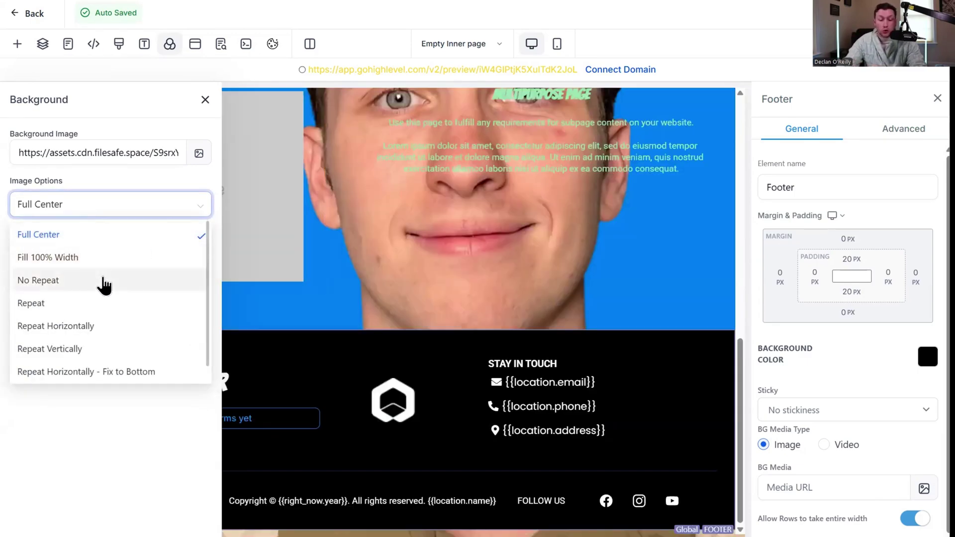
{"action": "left_click", "coordinate": [99, 280]}
{"action": "scroll", "coordinate": [356, 306], "scroll_direction": "up", "scroll_amount": 9}
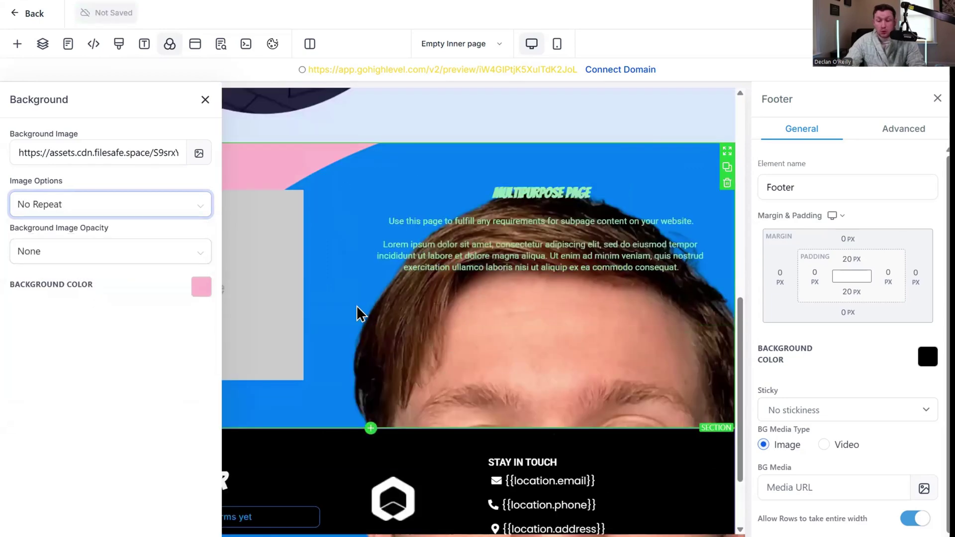
{"action": "scroll", "coordinate": [365, 330], "scroll_direction": "down", "scroll_amount": 6}
{"action": "scroll", "coordinate": [341, 329], "scroll_direction": "up", "scroll_amount": 6}
{"action": "left_click", "coordinate": [82, 213]}
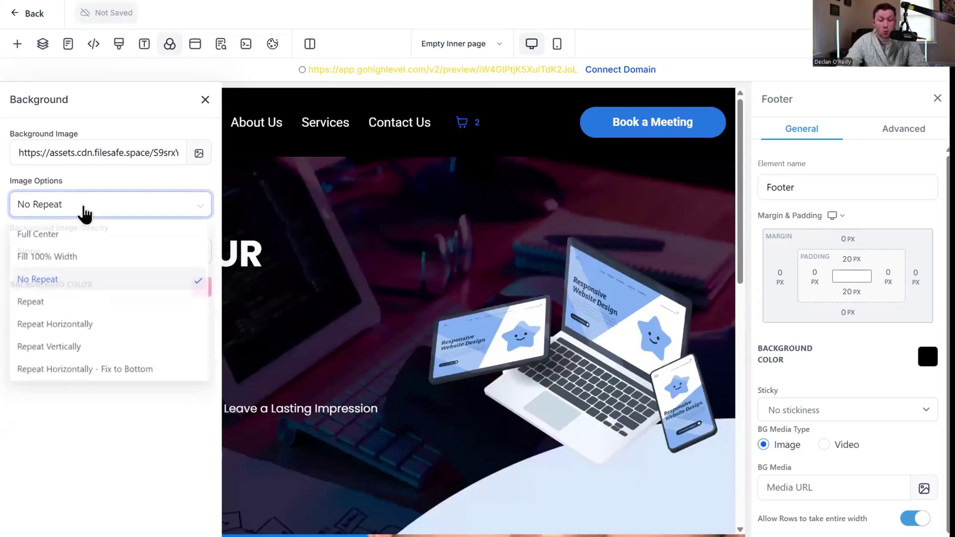
{"action": "left_click", "coordinate": [87, 232]}
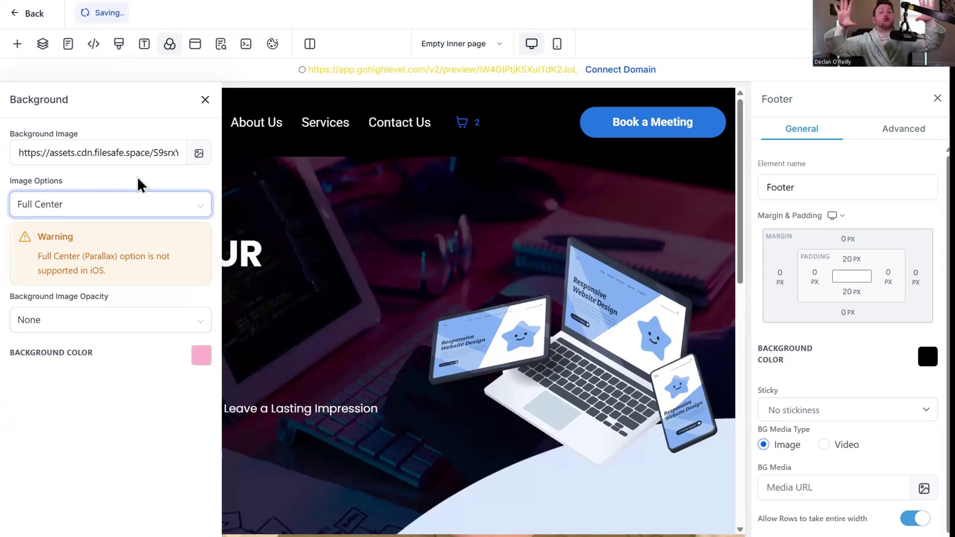
Open the page's popup and assign the Lead form to its form element.
{"action": "left_click", "coordinate": [195, 44]}
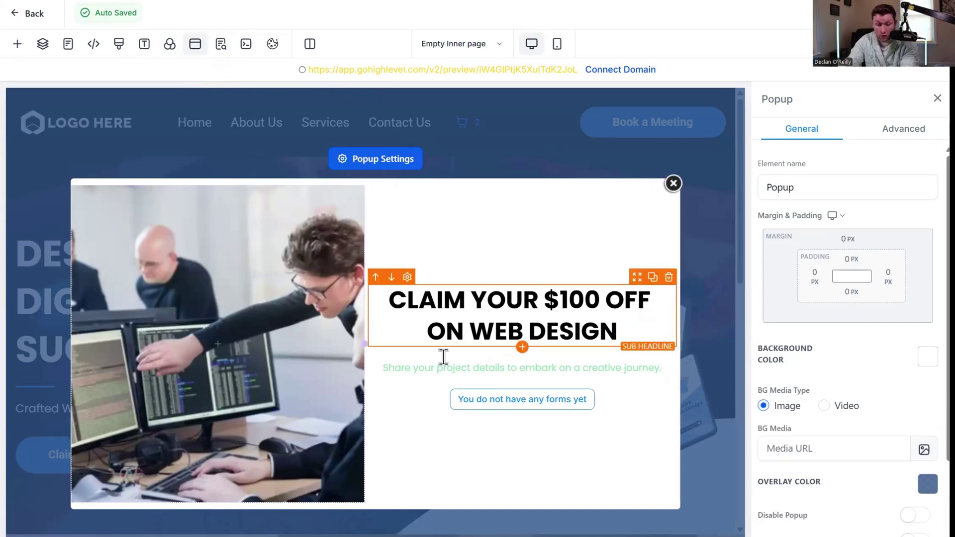
{"action": "left_click", "coordinate": [521, 398]}
{"action": "left_click", "coordinate": [846, 352]}
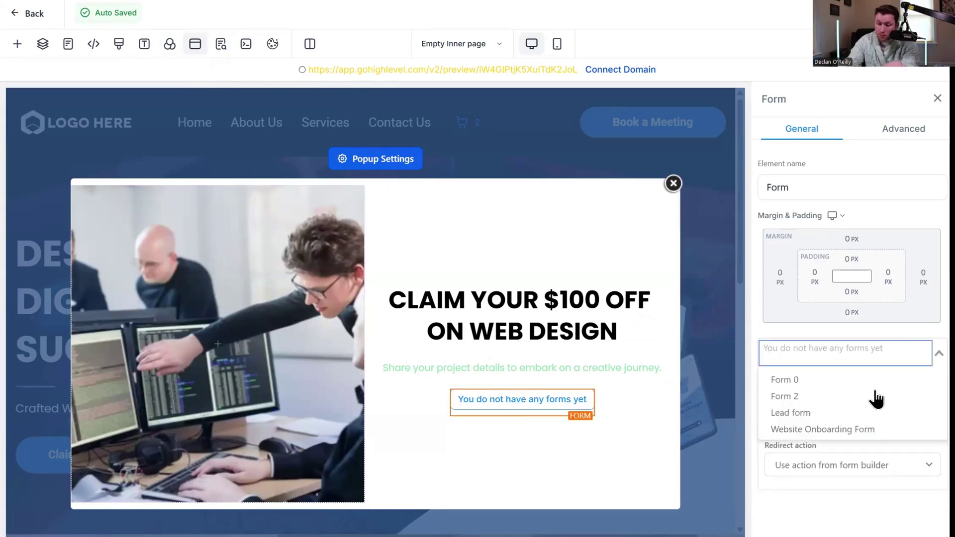
{"action": "left_click", "coordinate": [870, 415]}
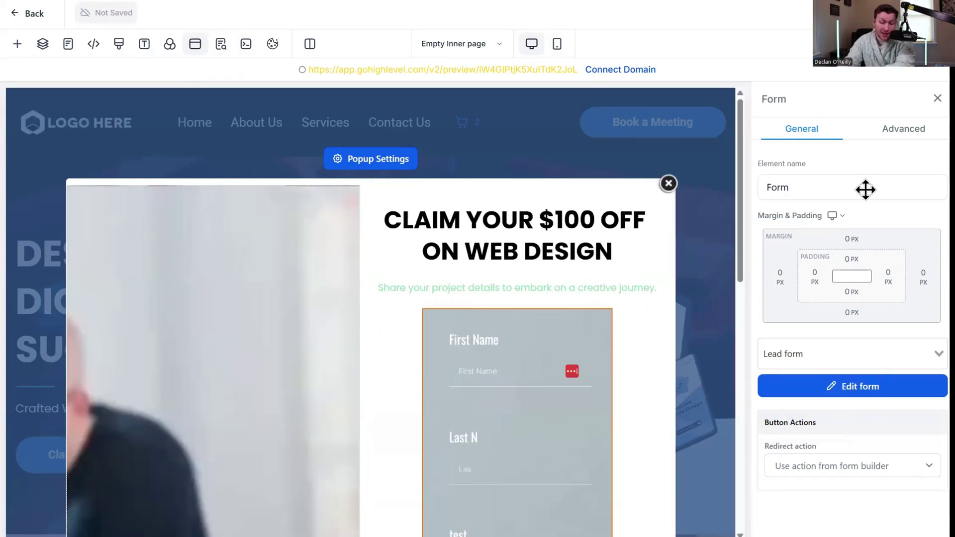
{"action": "scroll", "coordinate": [599, 365], "scroll_direction": "down", "scroll_amount": 10}
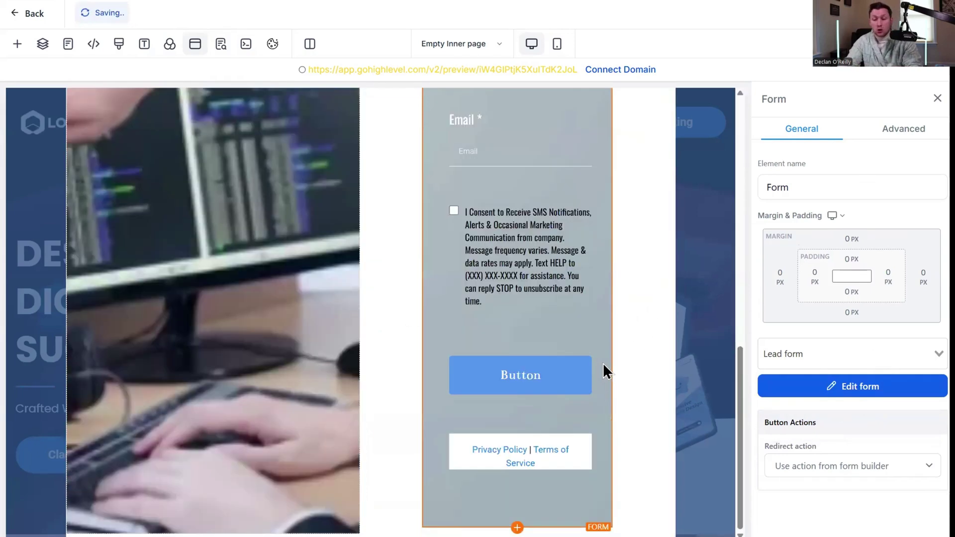
{"action": "scroll", "coordinate": [611, 374], "scroll_direction": "up", "scroll_amount": 10}
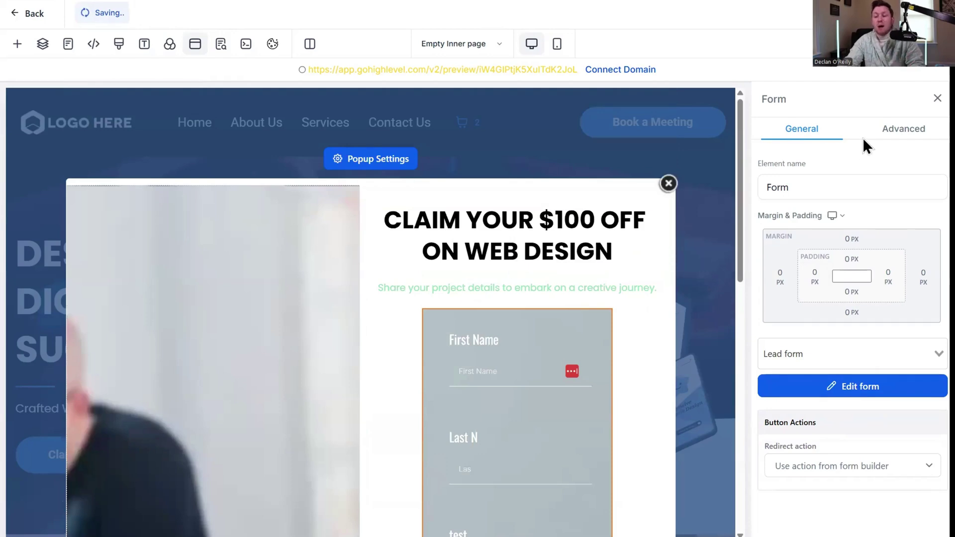
Check the popup form's advanced visibility, custom class and CSS selector settings.
{"action": "left_click", "coordinate": [904, 131]}
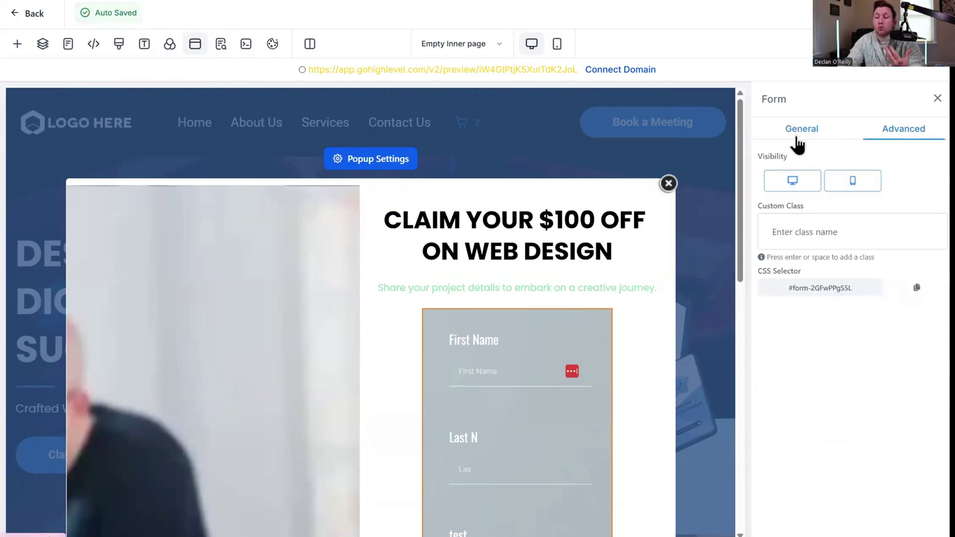
{"action": "left_click", "coordinate": [771, 136]}
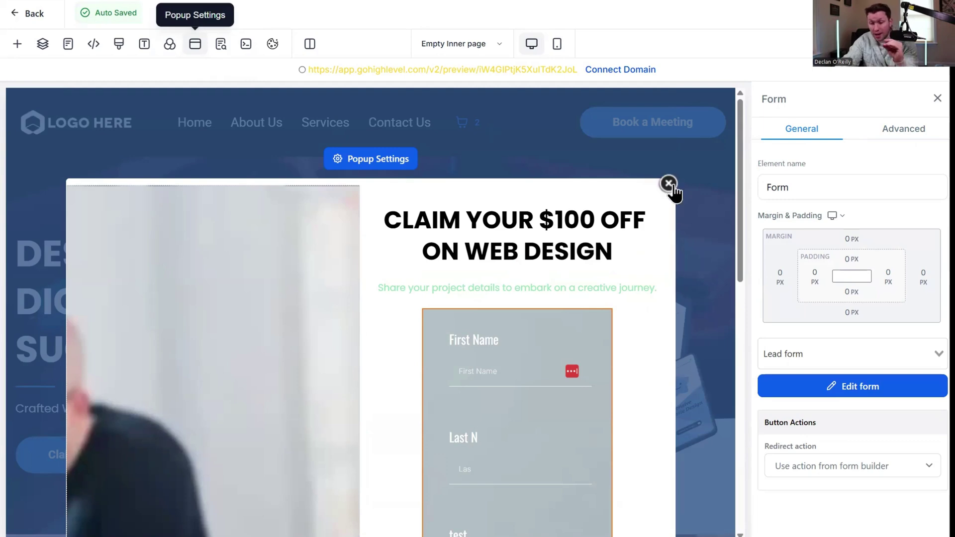
{"action": "left_click", "coordinate": [890, 132]}
Set the popup to show on Delay in its general settings.
{"action": "left_click", "coordinate": [316, 292]}
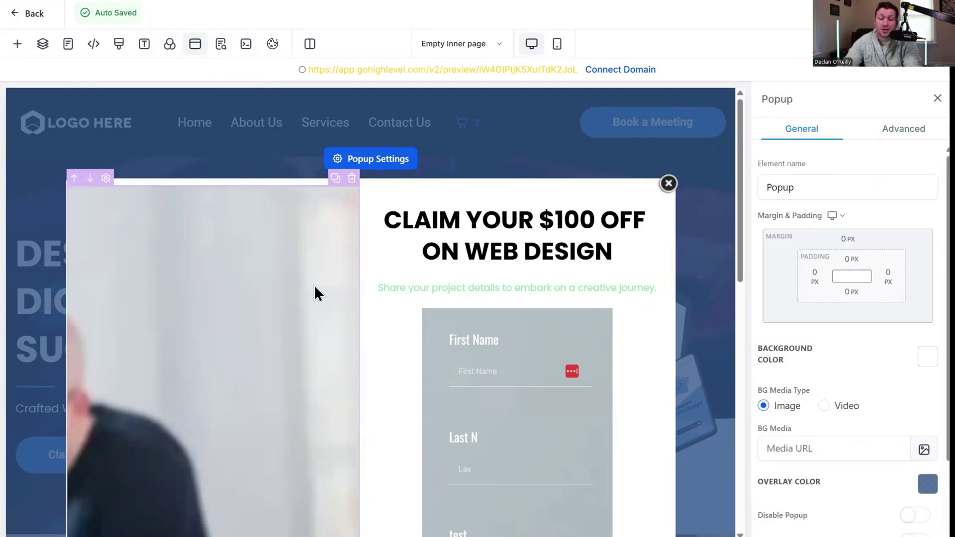
{"action": "scroll", "coordinate": [533, 348], "scroll_direction": "down", "scroll_amount": 8}
{"action": "scroll", "coordinate": [533, 348], "scroll_direction": "down", "scroll_amount": 3}
{"action": "scroll", "coordinate": [902, 324], "scroll_direction": "down", "scroll_amount": 2}
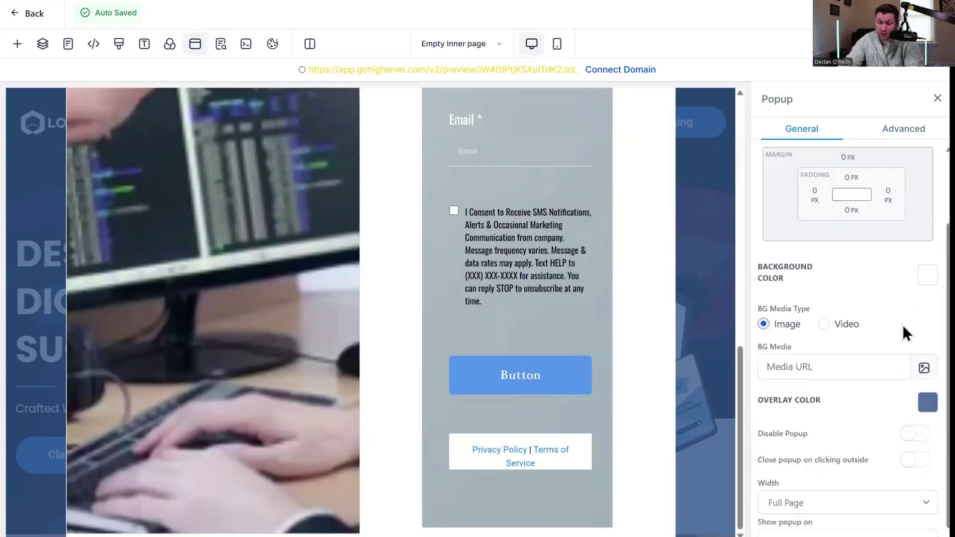
{"action": "left_click", "coordinate": [891, 513]}
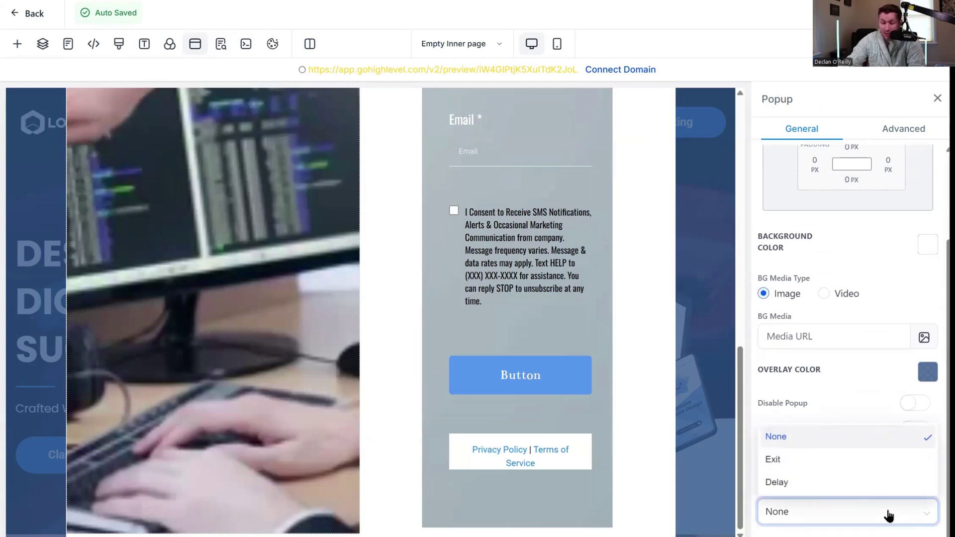
{"action": "left_click", "coordinate": [811, 482]}
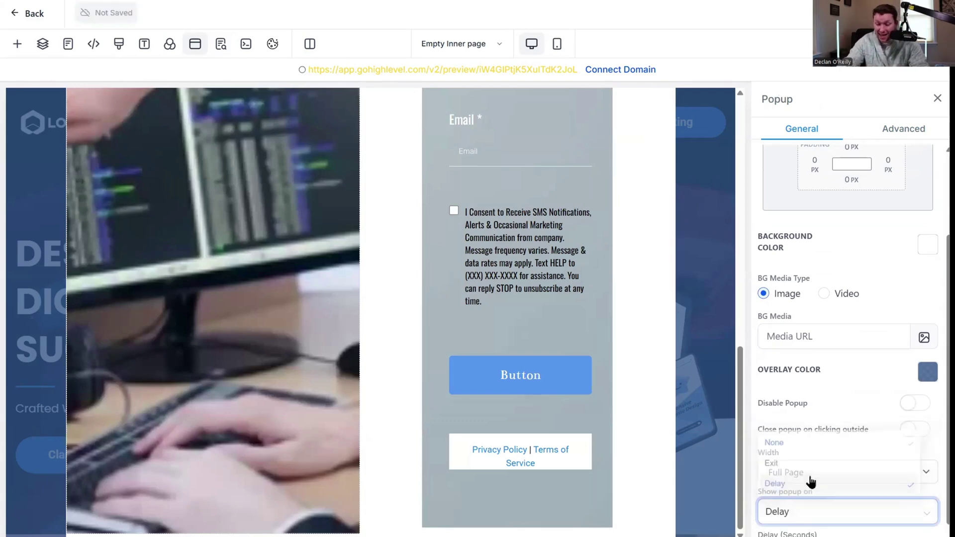
{"action": "scroll", "coordinate": [811, 490], "scroll_direction": "down", "scroll_amount": 1}
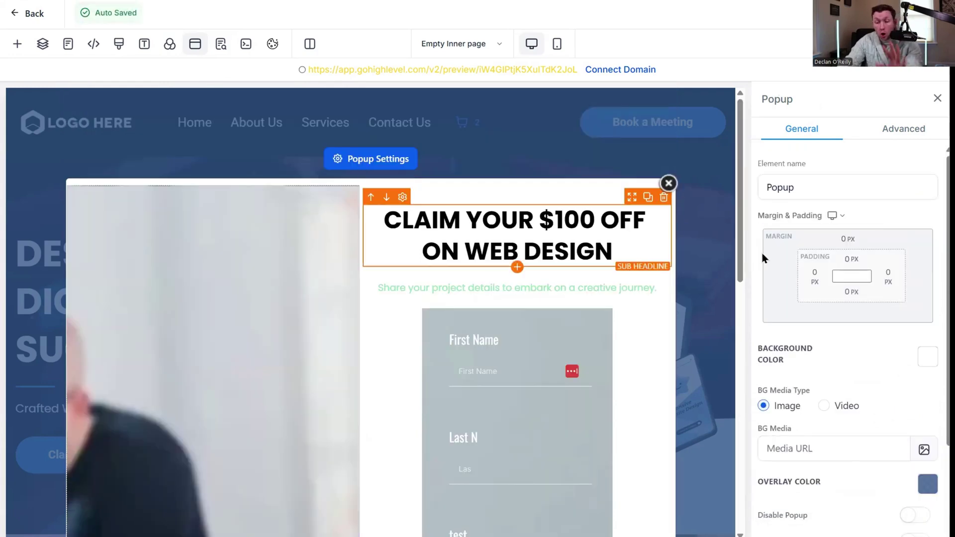
Turn on Disable Popup, and review the options for the popup's width and display trigger.
{"action": "scroll", "coordinate": [903, 268], "scroll_direction": "down", "scroll_amount": 3}
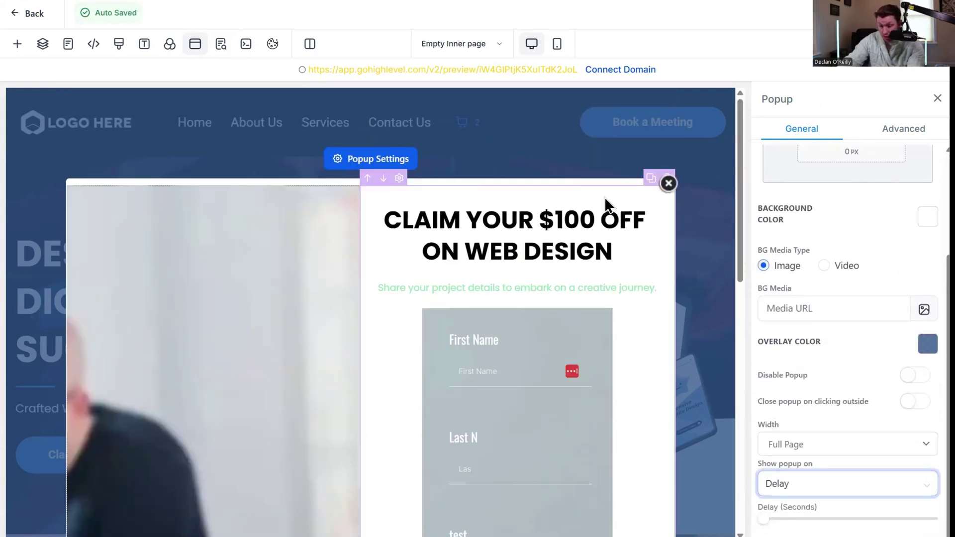
{"action": "left_click", "coordinate": [913, 377]}
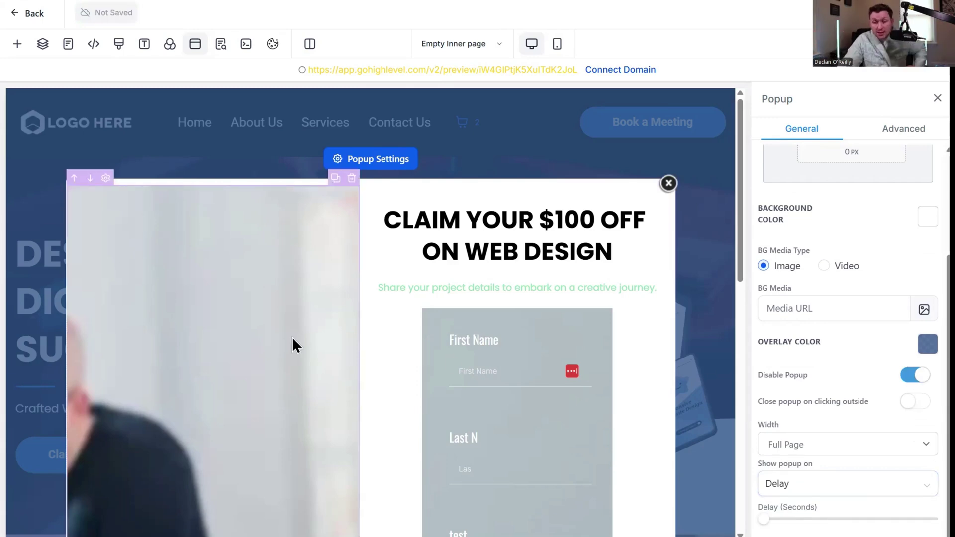
{"action": "left_click", "coordinate": [881, 448]}
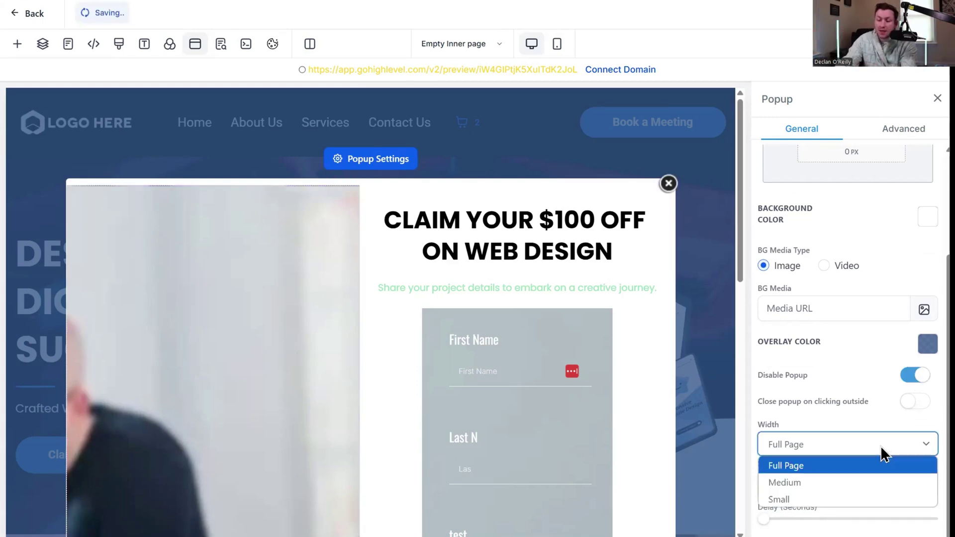
{"action": "left_click", "coordinate": [859, 424]}
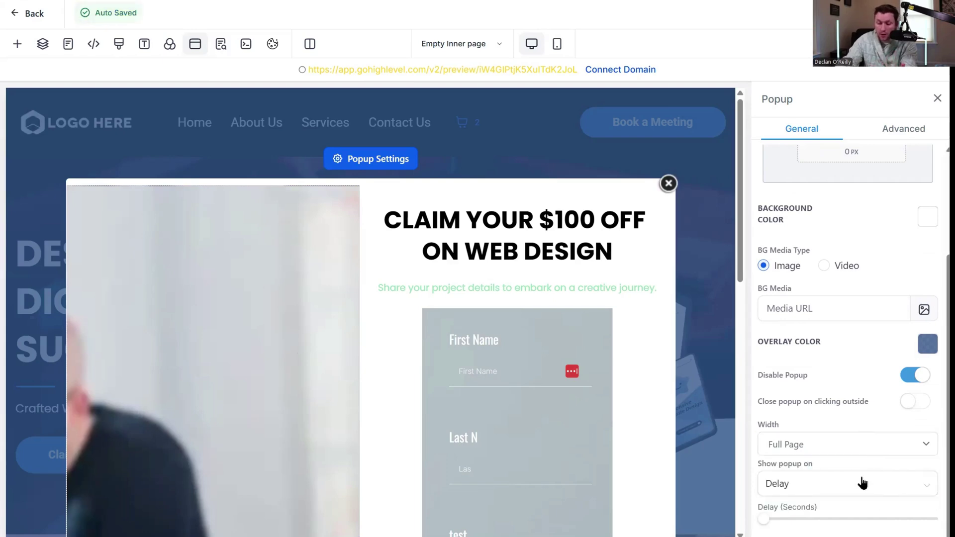
{"action": "left_click", "coordinate": [863, 483]}
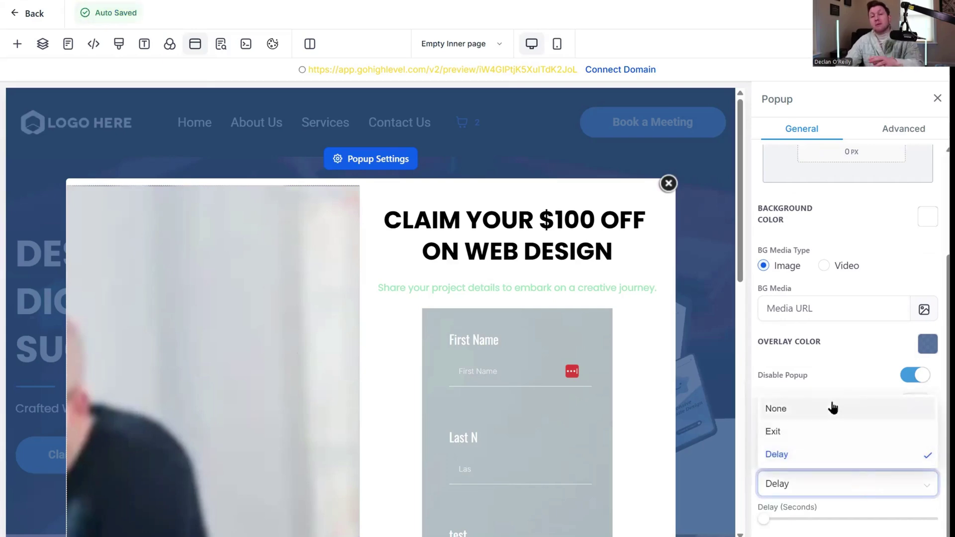
{"action": "left_click", "coordinate": [821, 260]}
{"action": "scroll", "coordinate": [825, 268], "scroll_direction": "up", "scroll_amount": 3}
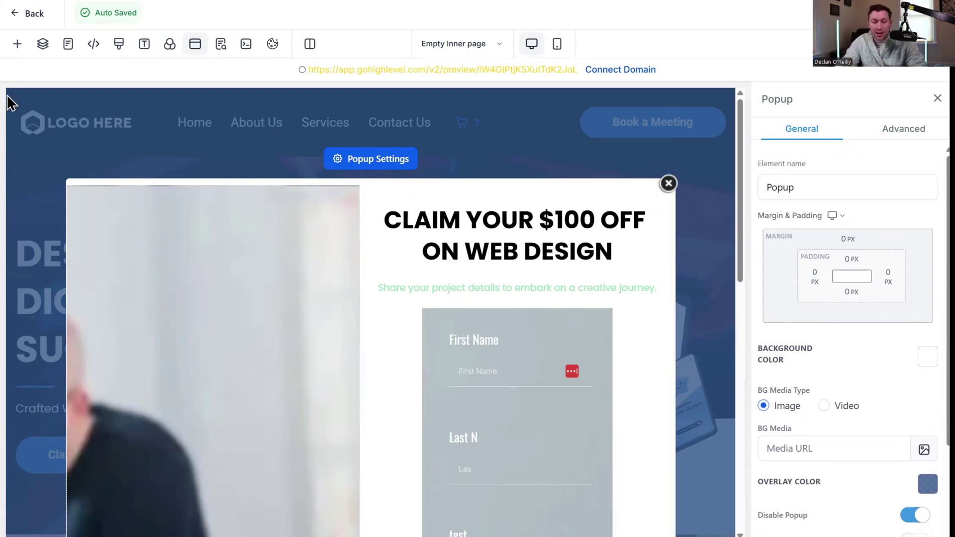
Open the page's SEO metadata and review the title and description fields in its Content section.
{"action": "left_click", "coordinate": [222, 53]}
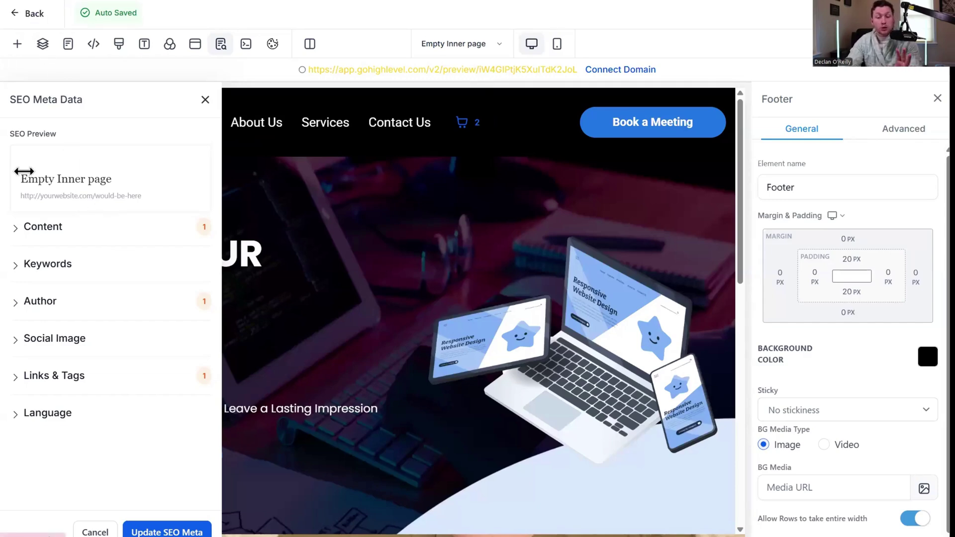
{"action": "left_click", "coordinate": [80, 234]}
{"action": "left_click", "coordinate": [51, 273]}
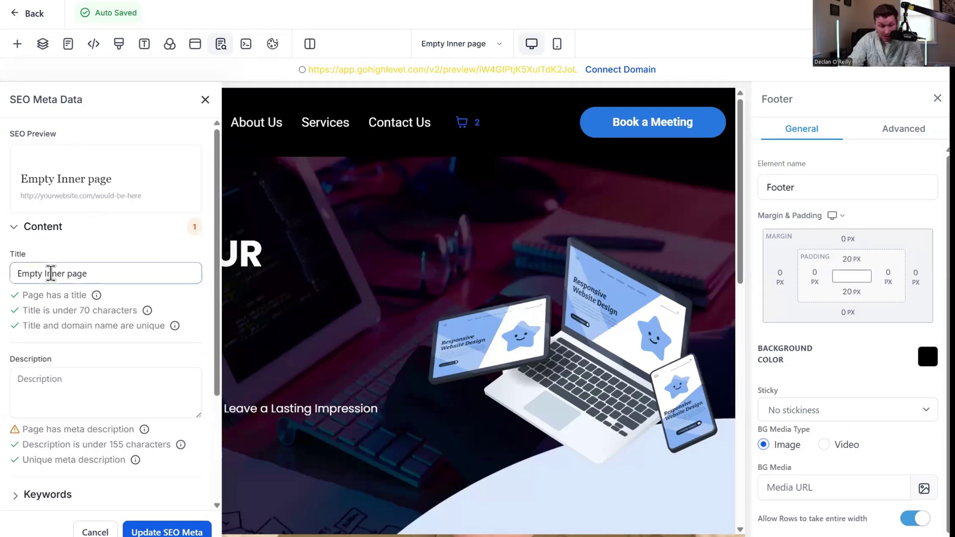
{"action": "scroll", "coordinate": [70, 366], "scroll_direction": "down", "scroll_amount": 3}
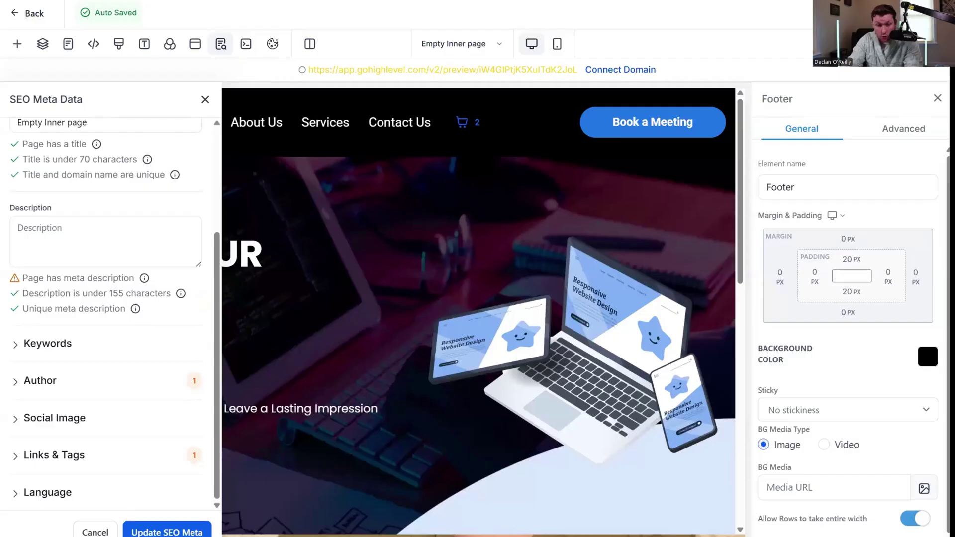
{"action": "scroll", "coordinate": [105, 156], "scroll_direction": "up", "scroll_amount": 5}
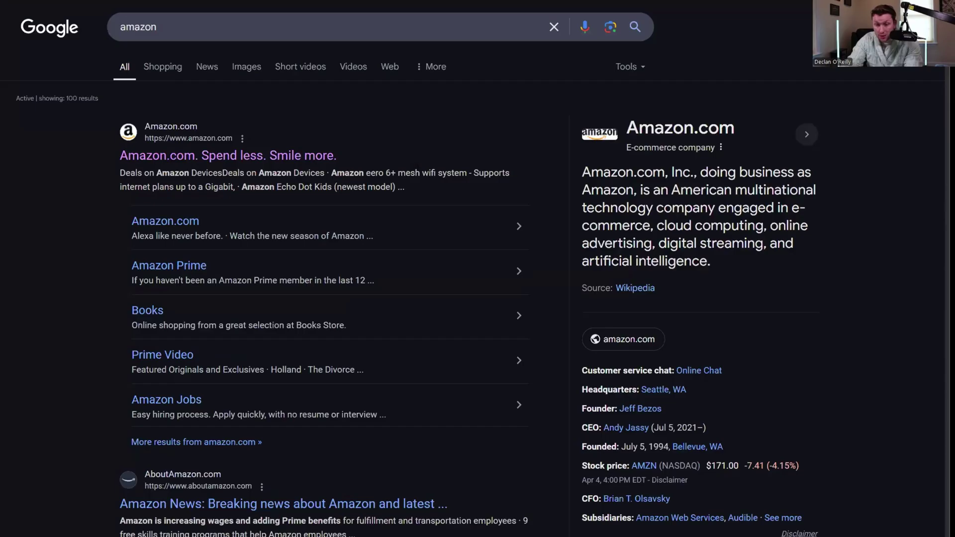
Examine the titles and descriptions in the Google results for amazon, and compare them with the page's SEO title and description fields.
{"action": "scroll", "coordinate": [288, 209], "scroll_direction": "down", "scroll_amount": 15}
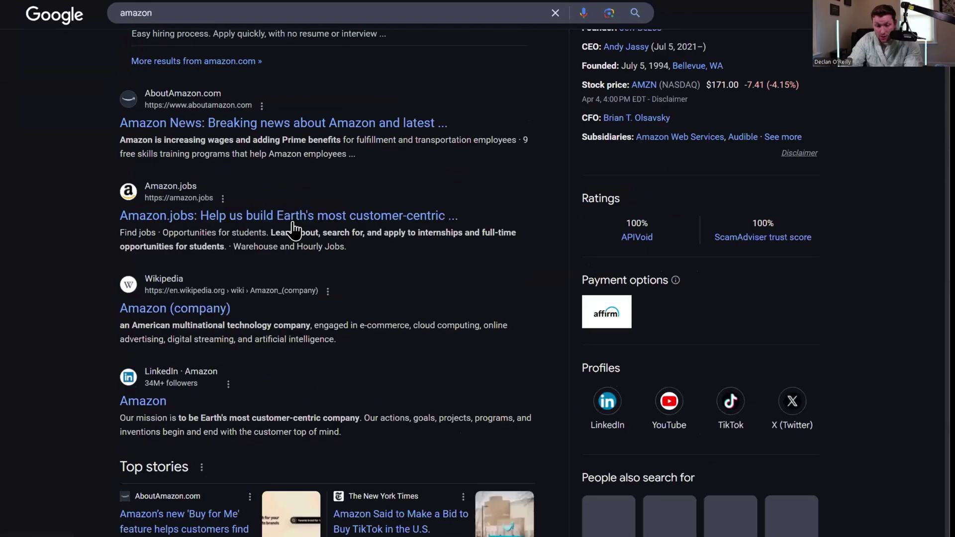
{"action": "scroll", "coordinate": [340, 289], "scroll_direction": "down", "scroll_amount": 5}
{"action": "scroll", "coordinate": [348, 293], "scroll_direction": "down", "scroll_amount": 15}
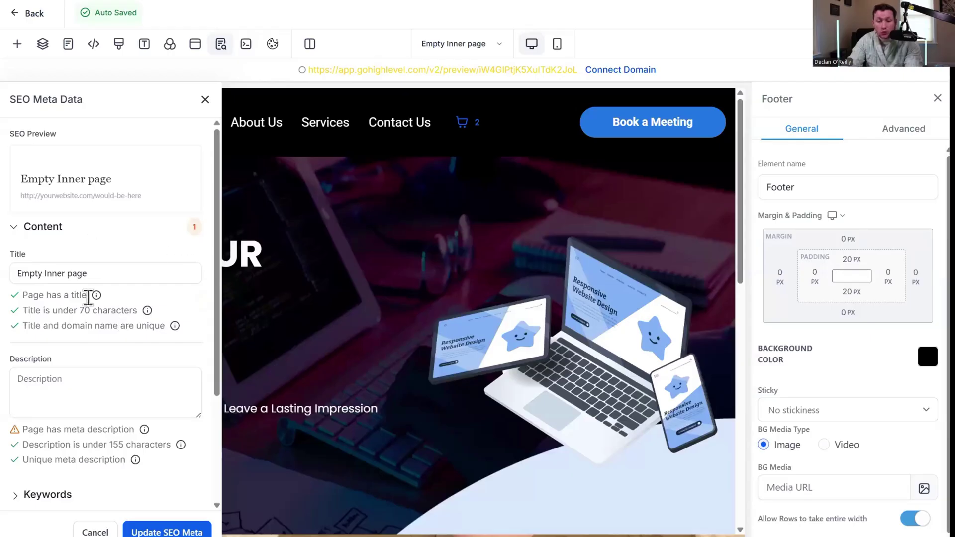
{"action": "scroll", "coordinate": [92, 318], "scroll_direction": "down", "scroll_amount": 3}
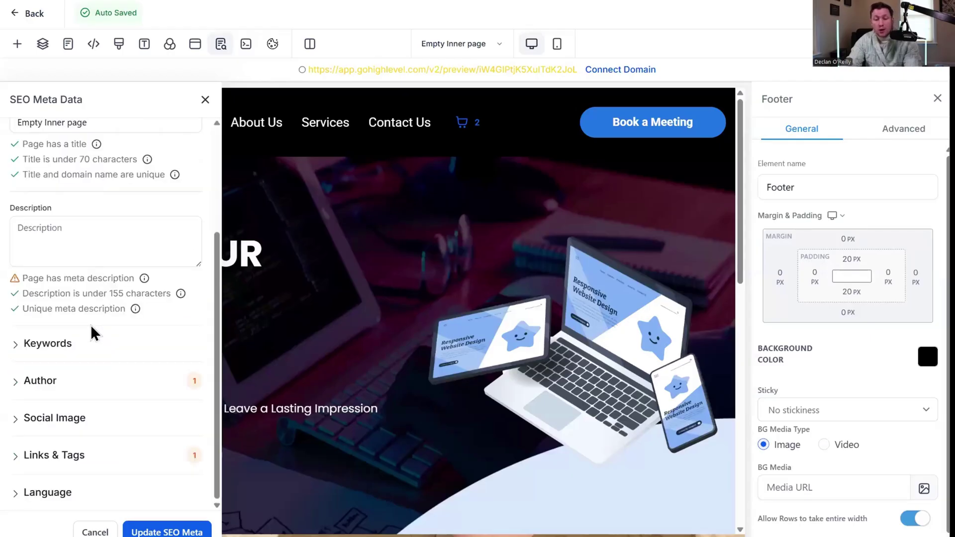
{"action": "scroll", "coordinate": [94, 323], "scroll_direction": "up", "scroll_amount": 3}
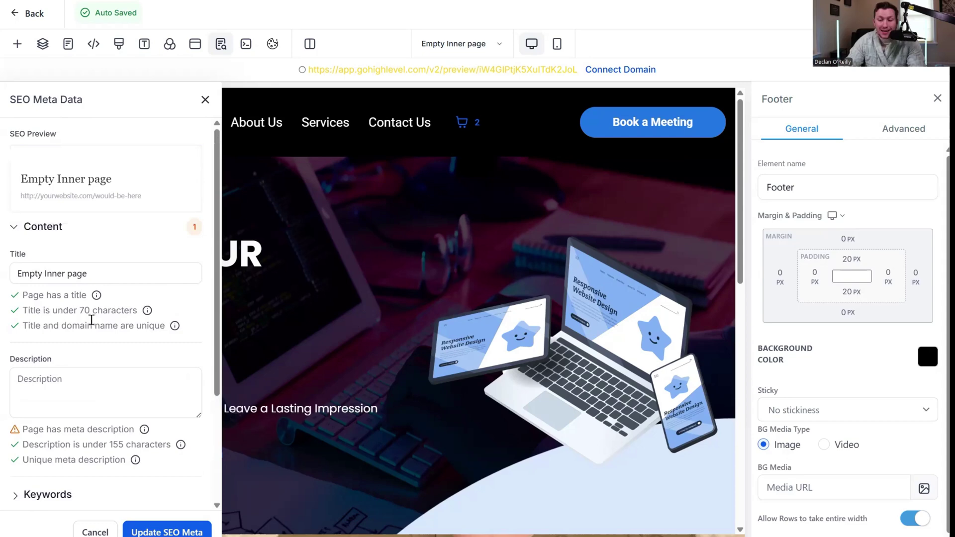
Review the SEO title and description fields, and expand the Keywords section of the page's metadata.
{"action": "triple_click", "coordinate": [94, 275]}
{"action": "left_click", "coordinate": [81, 381]}
{"action": "scroll", "coordinate": [82, 381], "scroll_direction": "down", "scroll_amount": 3}
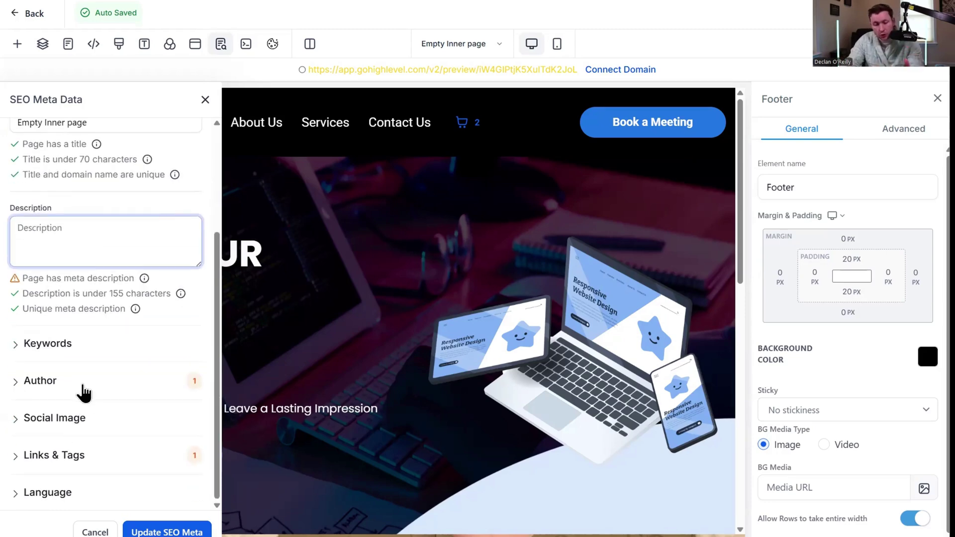
{"action": "left_click", "coordinate": [92, 344]}
{"action": "left_click", "coordinate": [97, 380]}
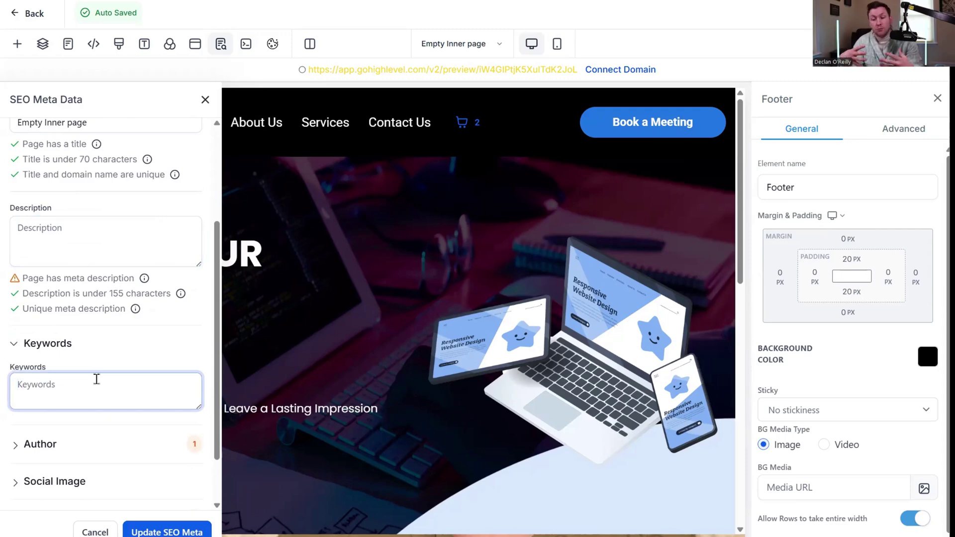
Expand the Author and Social Image sections of the SEO metadata and review their fields.
{"action": "scroll", "coordinate": [75, 412], "scroll_direction": "down", "scroll_amount": 1}
{"action": "left_click", "coordinate": [58, 386]}
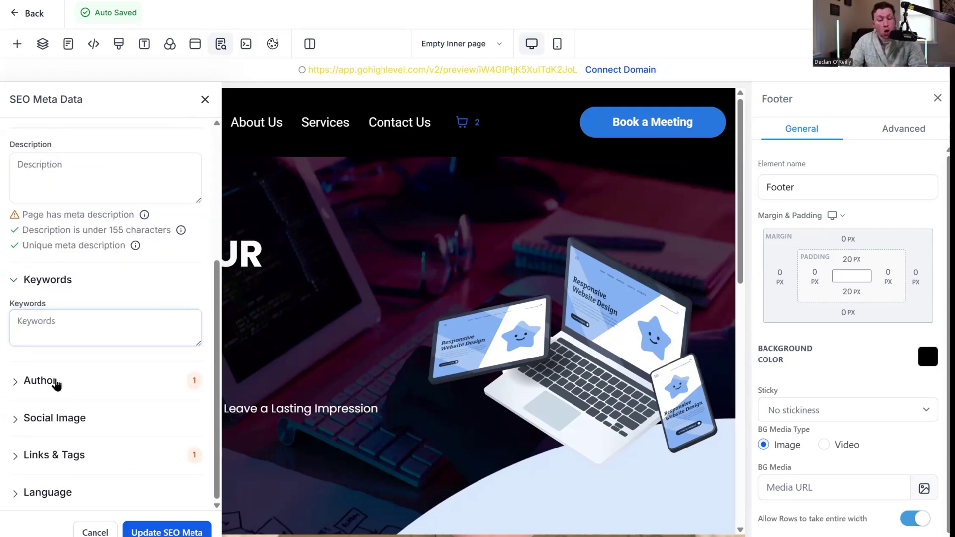
{"action": "scroll", "coordinate": [94, 398], "scroll_direction": "down", "scroll_amount": 1}
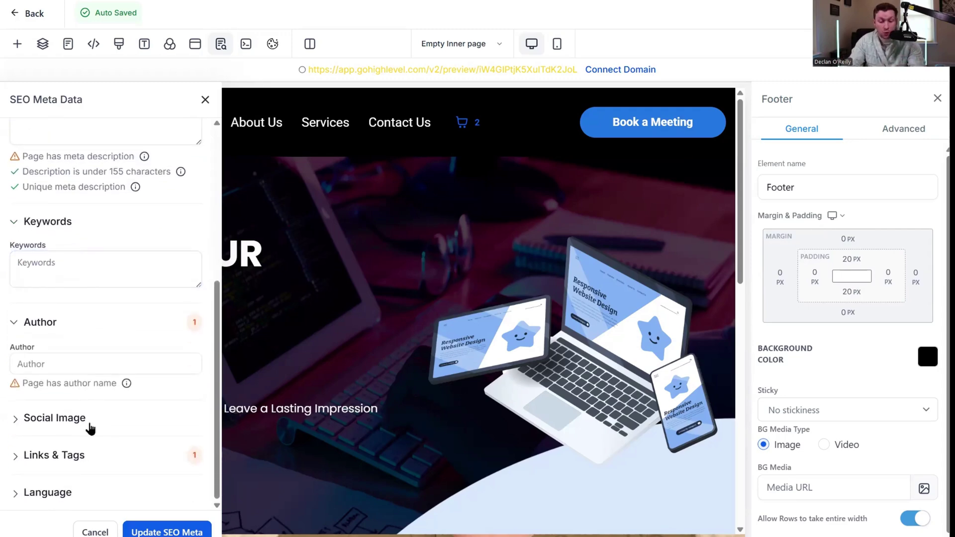
{"action": "left_click", "coordinate": [89, 424]}
{"action": "scroll", "coordinate": [102, 409], "scroll_direction": "down", "scroll_amount": 1}
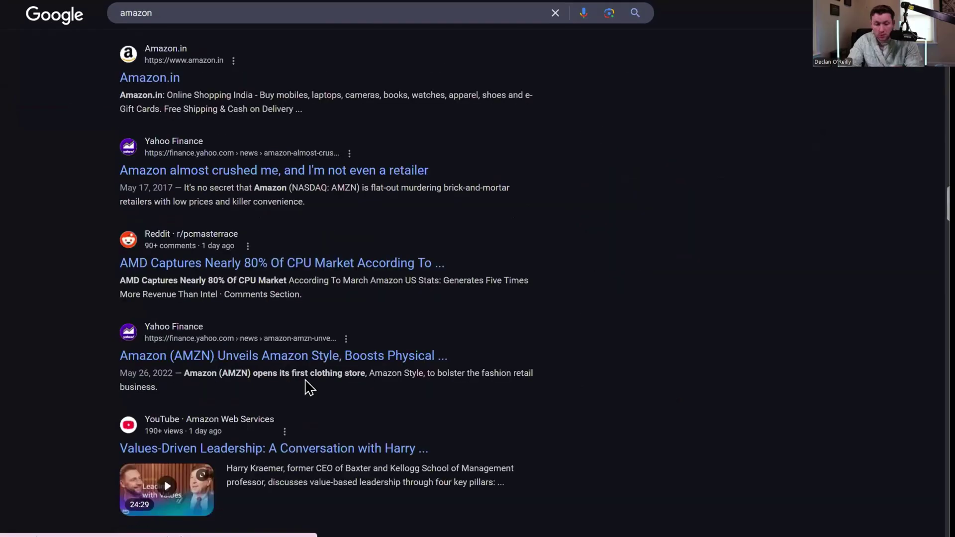
Examine how titles, descriptions and images appear across the Google results for amazon.
{"action": "scroll", "coordinate": [293, 382], "scroll_direction": "down", "scroll_amount": 10}
{"action": "scroll", "coordinate": [345, 320], "scroll_direction": "down", "scroll_amount": 3}
{"action": "scroll", "coordinate": [388, 384], "scroll_direction": "up", "scroll_amount": 15}
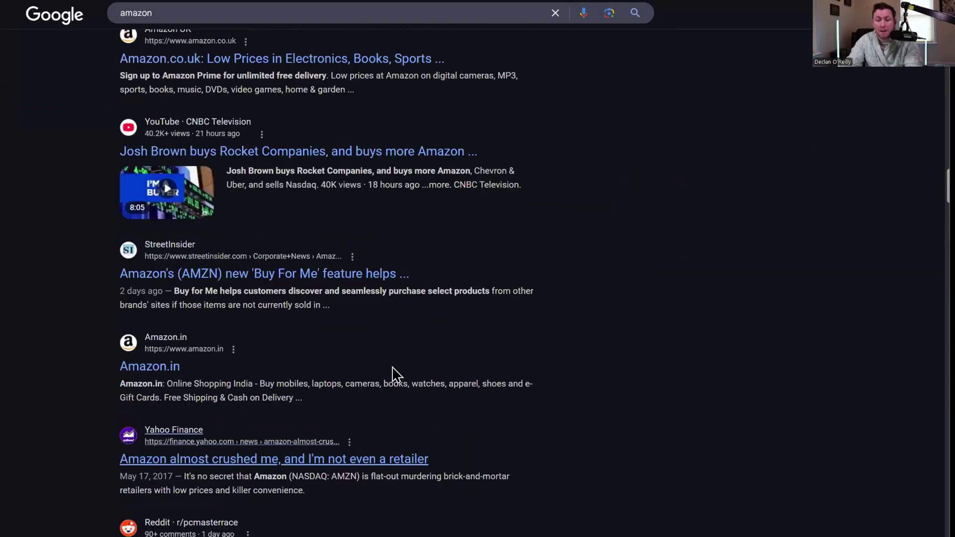
{"action": "scroll", "coordinate": [389, 62], "scroll_direction": "up", "scroll_amount": 8}
{"action": "scroll", "coordinate": [259, 294], "scroll_direction": "down", "scroll_amount": 5}
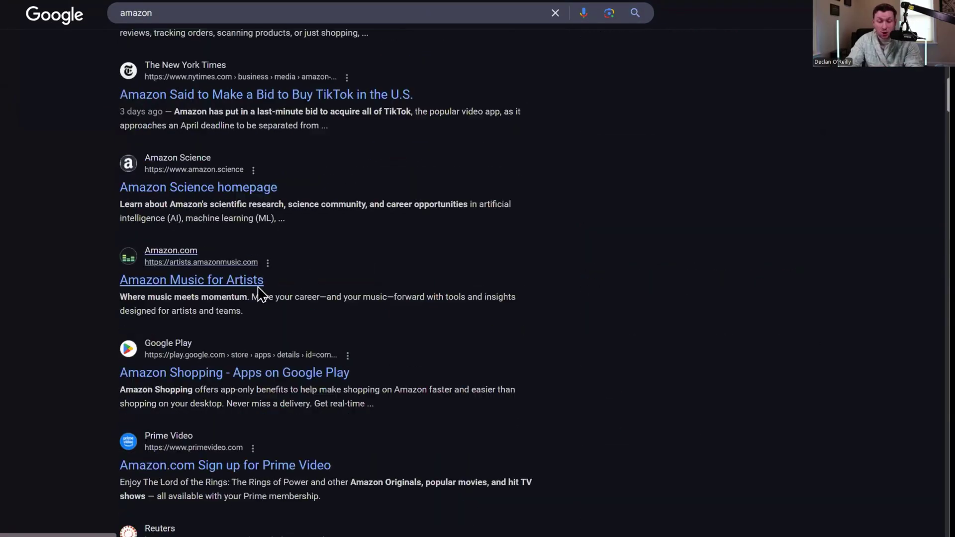
{"action": "scroll", "coordinate": [277, 309], "scroll_direction": "down", "scroll_amount": 15}
{"action": "scroll", "coordinate": [330, 324], "scroll_direction": "up", "scroll_amount": 10}
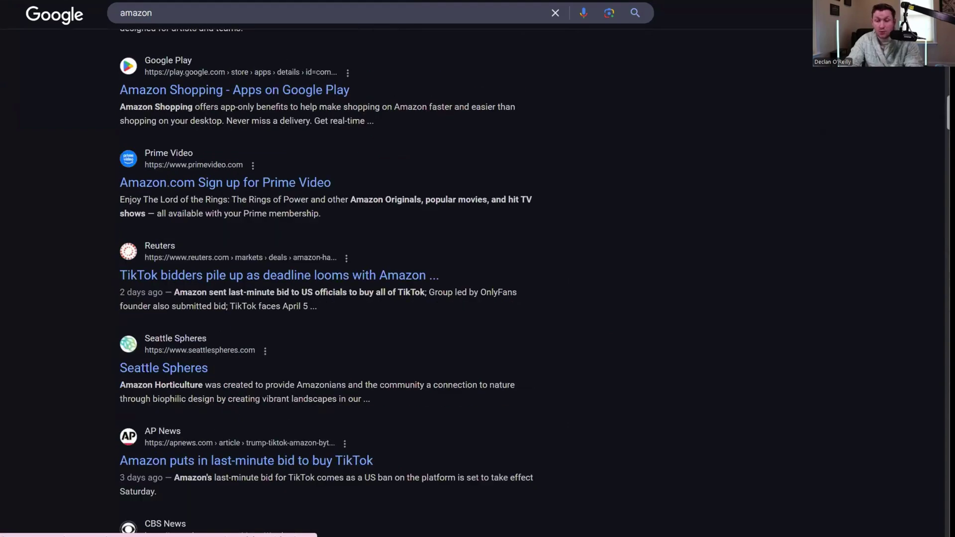
{"action": "scroll", "coordinate": [328, 278], "scroll_direction": "up", "scroll_amount": 10}
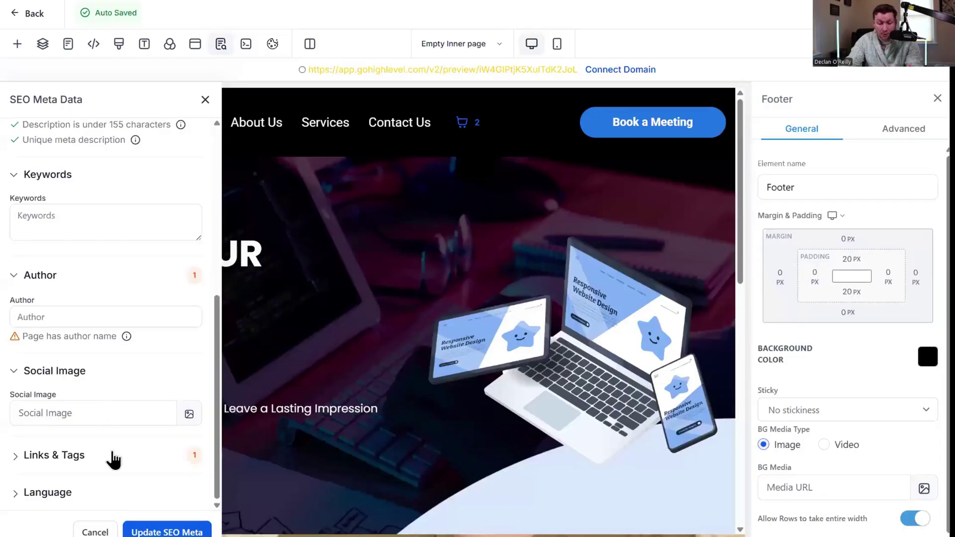
Expand the Links & Tags and Language sections of the SEO metadata and review the available language options.
{"action": "left_click", "coordinate": [113, 458]}
{"action": "scroll", "coordinate": [149, 405], "scroll_direction": "down", "scroll_amount": 2}
{"action": "left_click", "coordinate": [126, 312]}
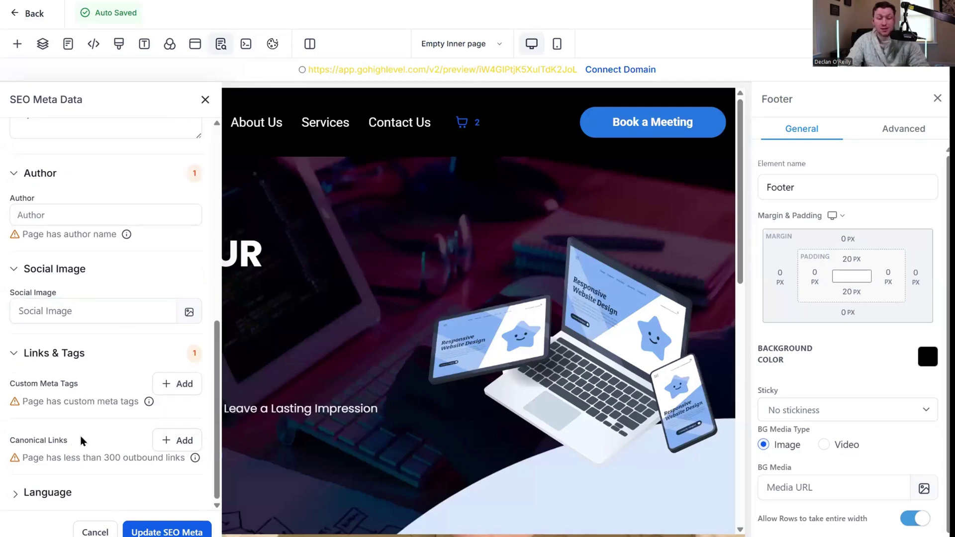
{"action": "left_click", "coordinate": [62, 492]}
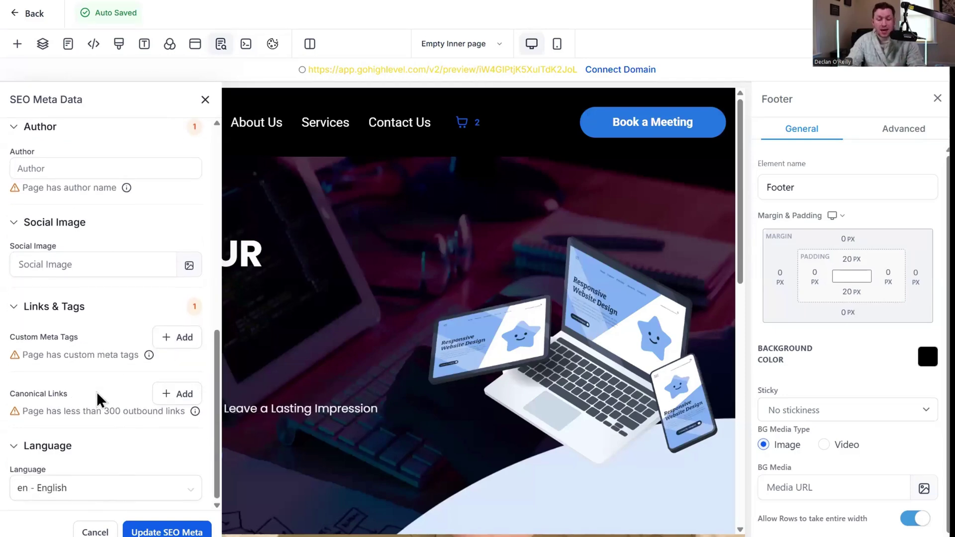
{"action": "left_click", "coordinate": [95, 494]}
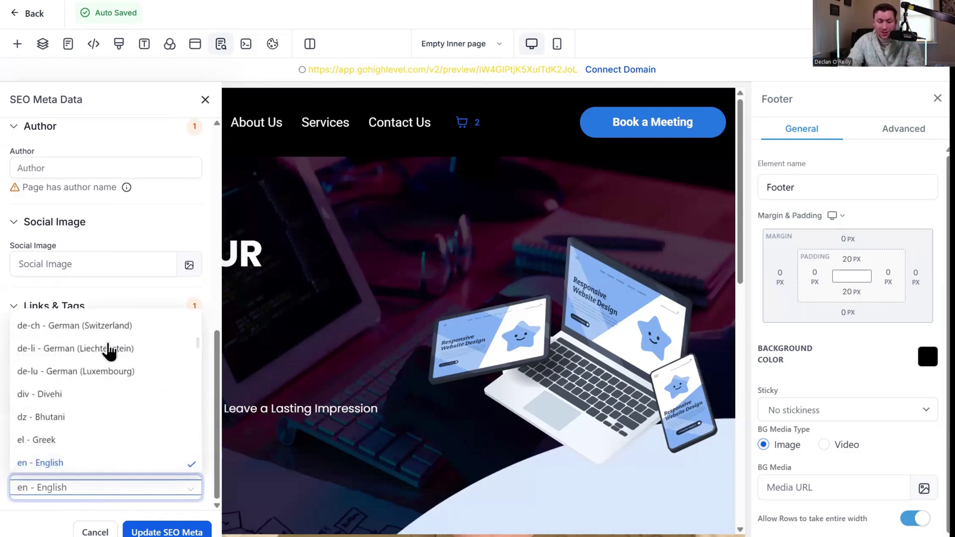
{"action": "left_click", "coordinate": [136, 293]}
Review the whole SEO metadata form again, from the preview and Content fields through the remaining sections.
{"action": "scroll", "coordinate": [139, 373], "scroll_direction": "up", "scroll_amount": 10}
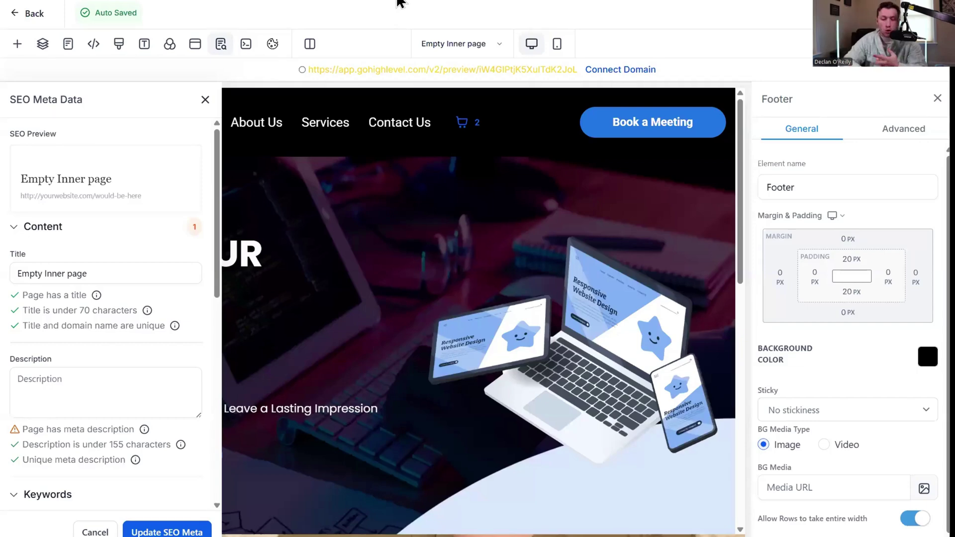
{"action": "scroll", "coordinate": [131, 199], "scroll_direction": "down", "scroll_amount": 10}
{"action": "scroll", "coordinate": [119, 224], "scroll_direction": "up", "scroll_amount": 10}
{"action": "left_click", "coordinate": [131, 374]}
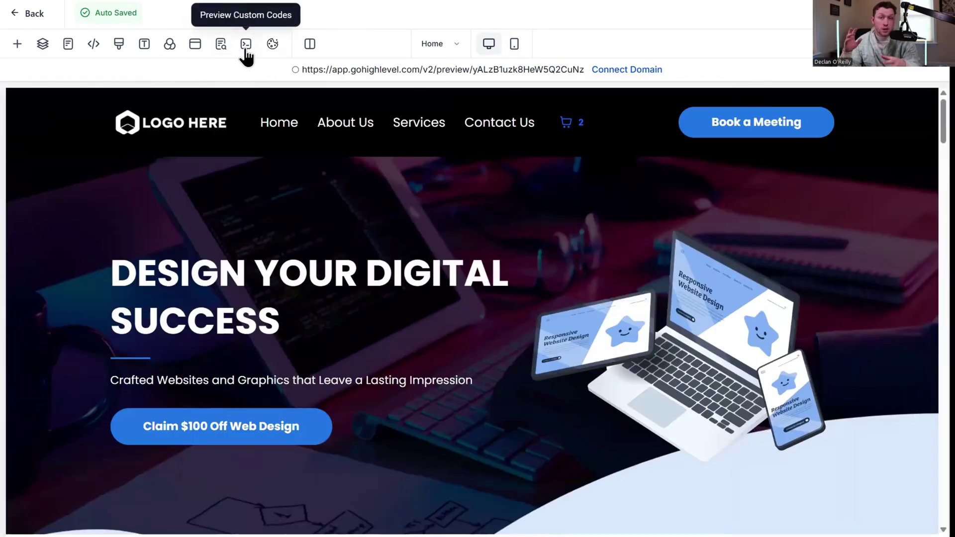
Enable the cookie consent banner, agreeing to its terms, and turn it off again.
{"action": "left_click", "coordinate": [272, 45]}
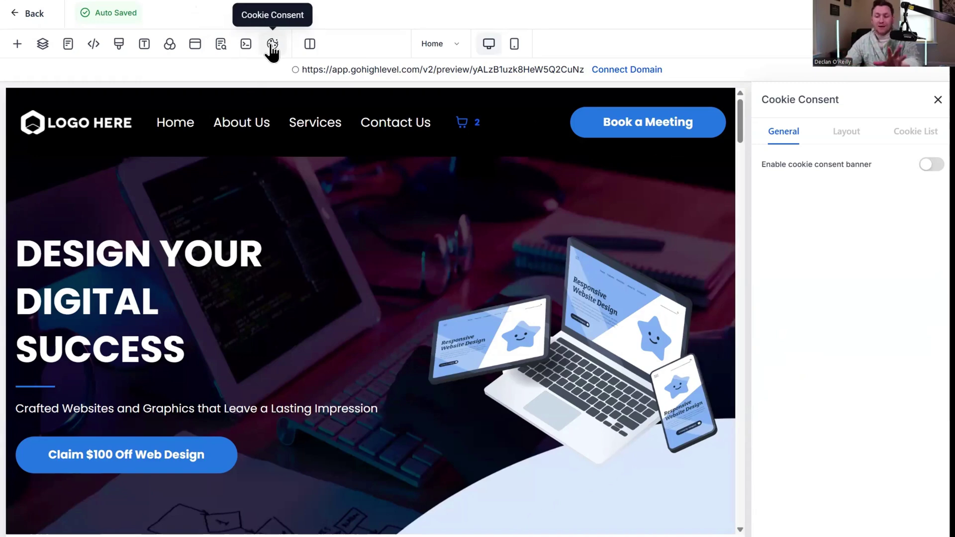
{"action": "left_click", "coordinate": [931, 164]}
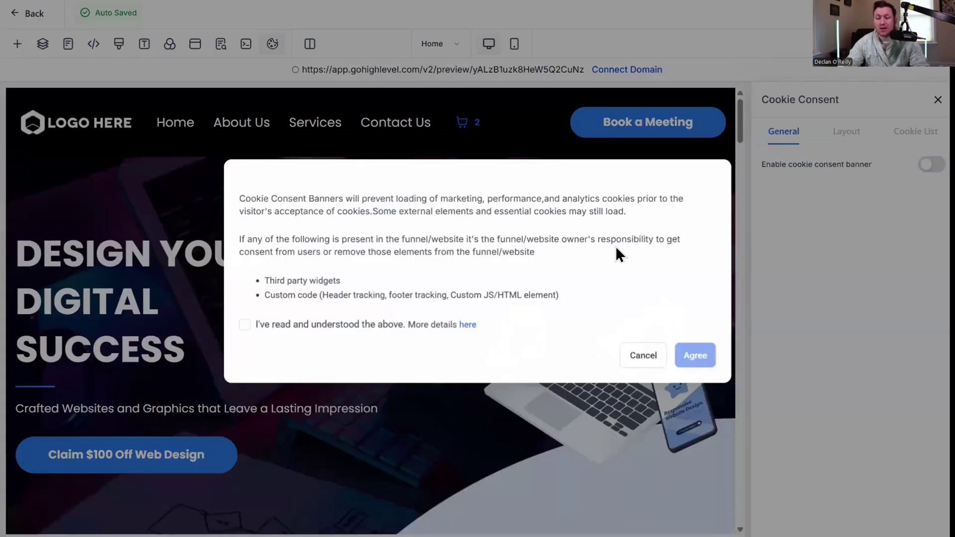
{"action": "left_click", "coordinate": [277, 325]}
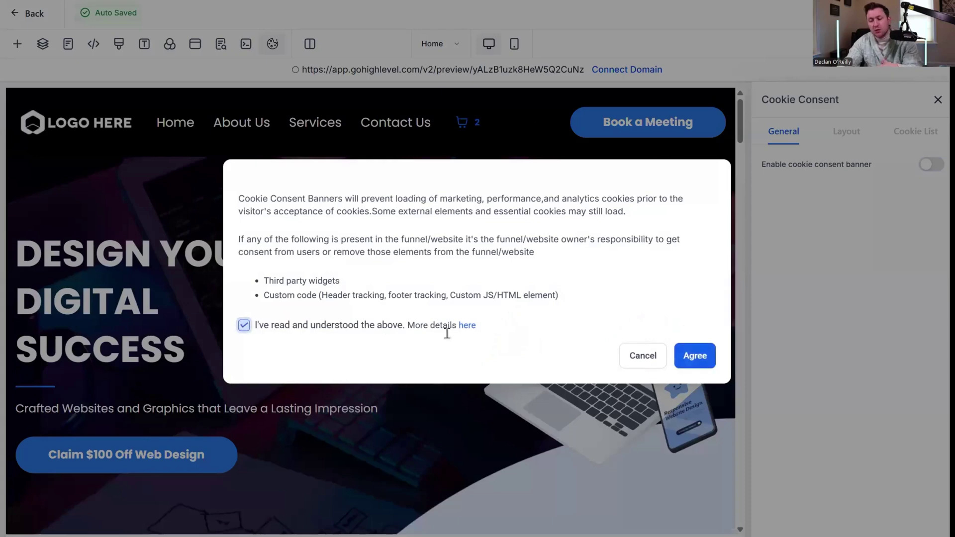
{"action": "left_click", "coordinate": [700, 362]}
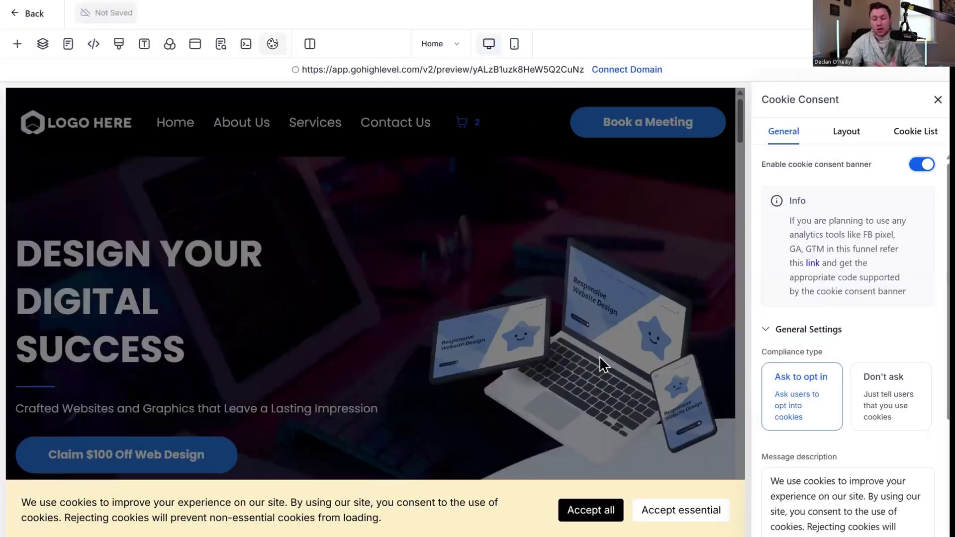
{"action": "left_click", "coordinate": [920, 165]}
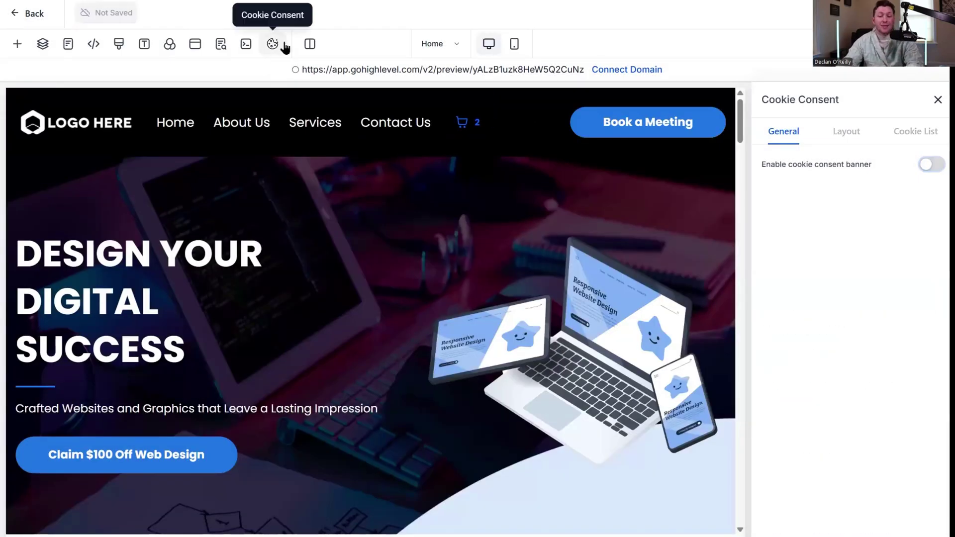
Switch the editor layout to Auto and back to 2 Column Mode.
{"action": "left_click", "coordinate": [310, 43]}
{"action": "left_click", "coordinate": [333, 76]}
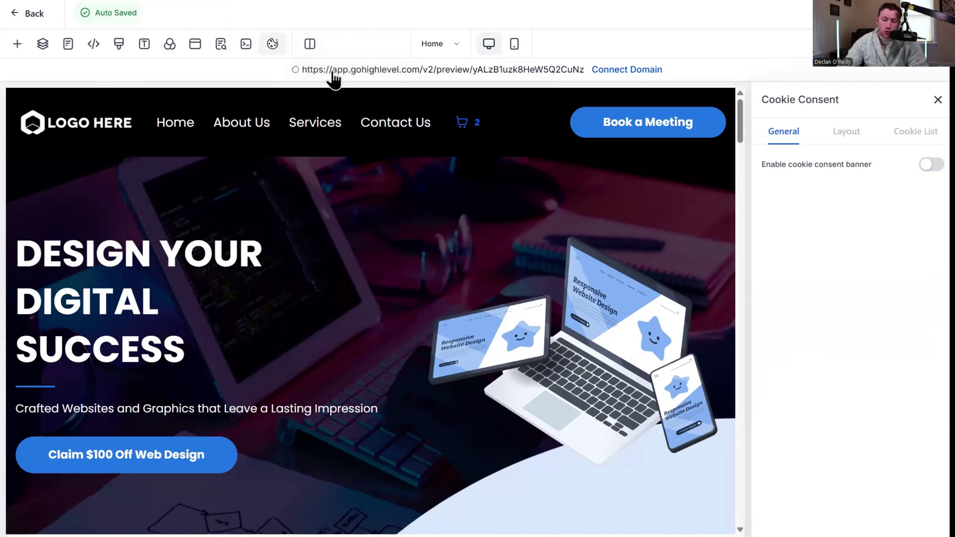
{"action": "left_click", "coordinate": [311, 41]}
{"action": "left_click", "coordinate": [320, 103]}
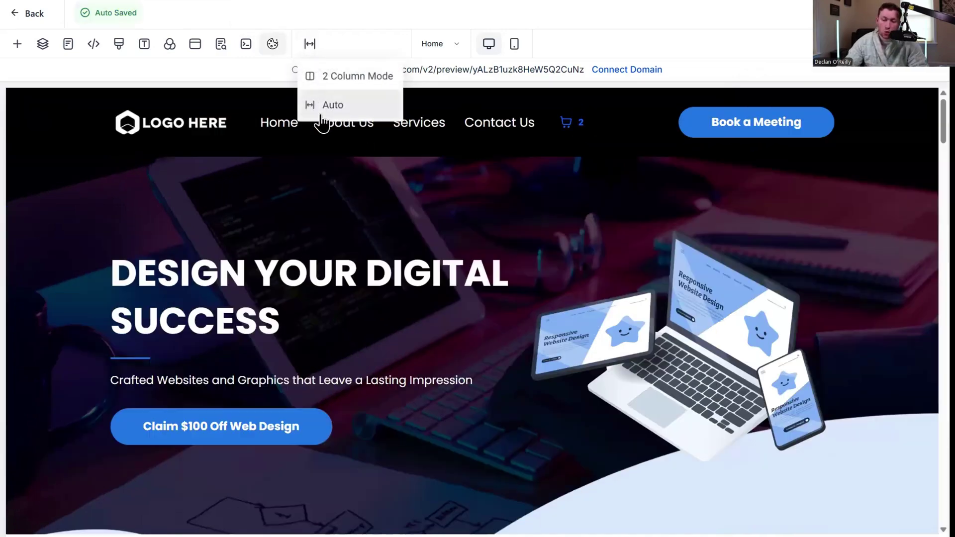
{"action": "scroll", "coordinate": [438, 253], "scroll_direction": "down", "scroll_amount": 15}
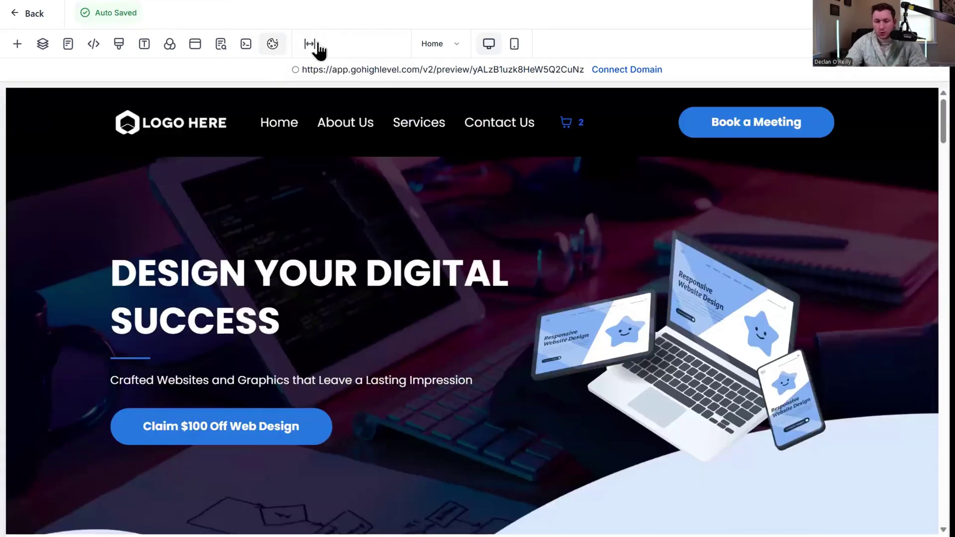
{"action": "left_click", "coordinate": [311, 44]}
{"action": "left_click", "coordinate": [324, 75]}
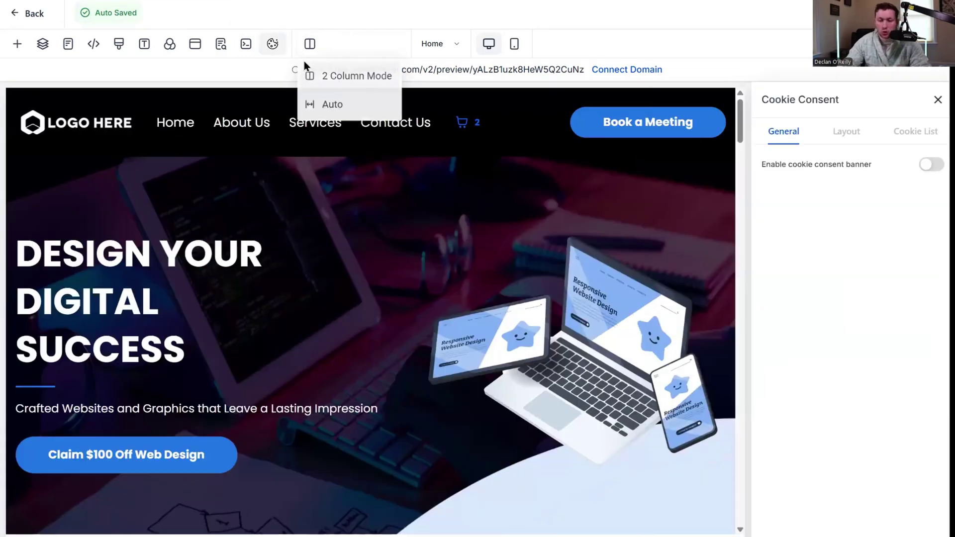
Review the site's page list, check the mobile view, return to the desktop view and close the list.
{"action": "left_click", "coordinate": [437, 46]}
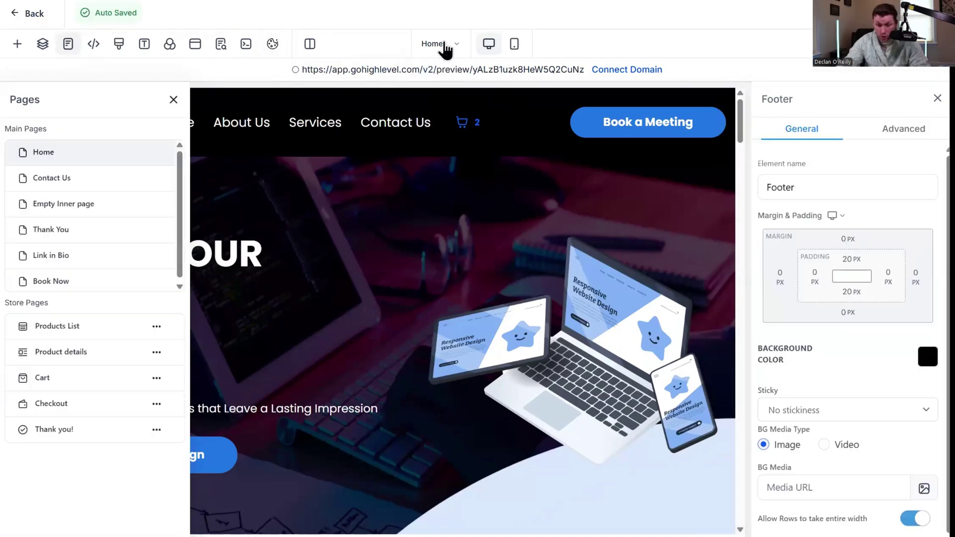
{"action": "left_click", "coordinate": [514, 44]}
{"action": "left_click", "coordinate": [489, 45]}
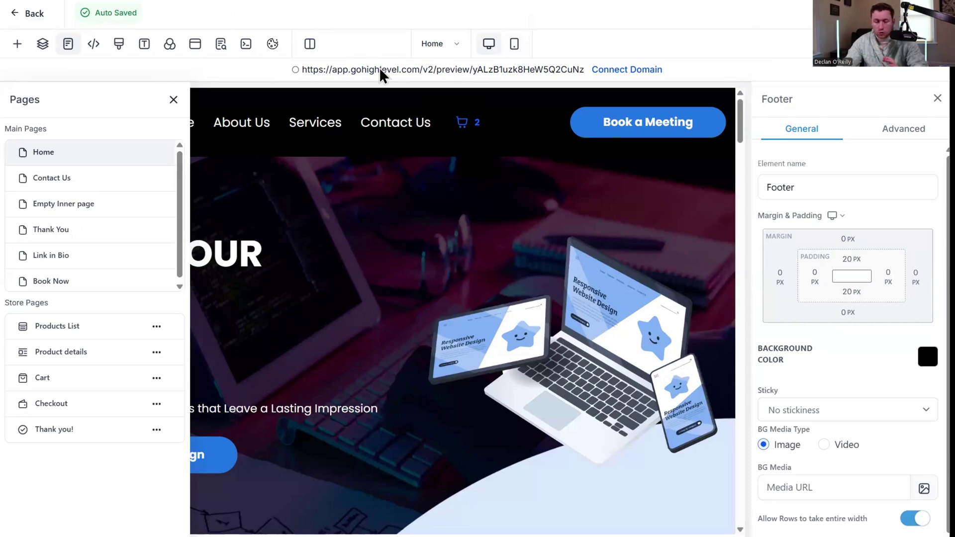
{"action": "left_click", "coordinate": [174, 99]}
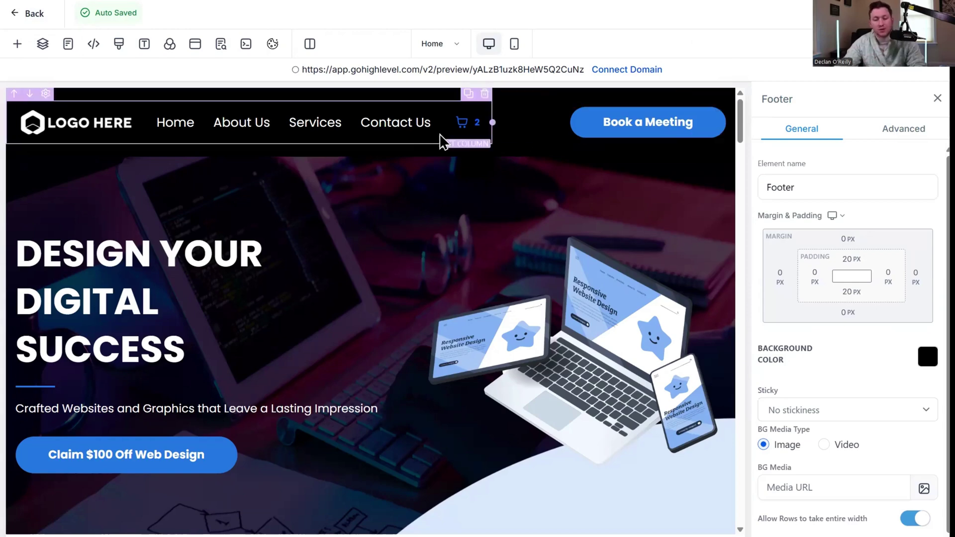
Open the element library and try to place a Headline element in the home page's hero section.
{"action": "left_click", "coordinate": [17, 46]}
{"action": "left_click", "coordinate": [17, 46]}
{"action": "left_click", "coordinate": [17, 45]}
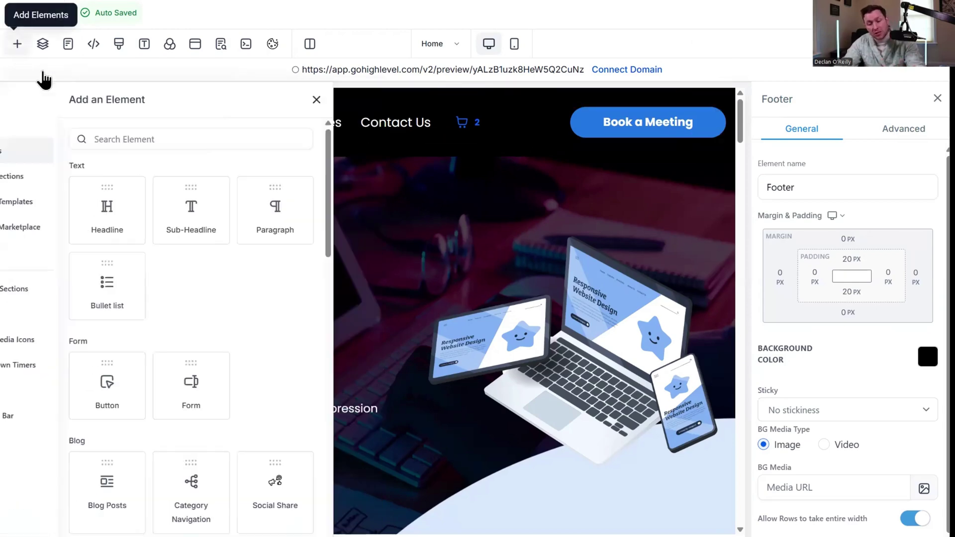
{"action": "left_click", "coordinate": [18, 44]}
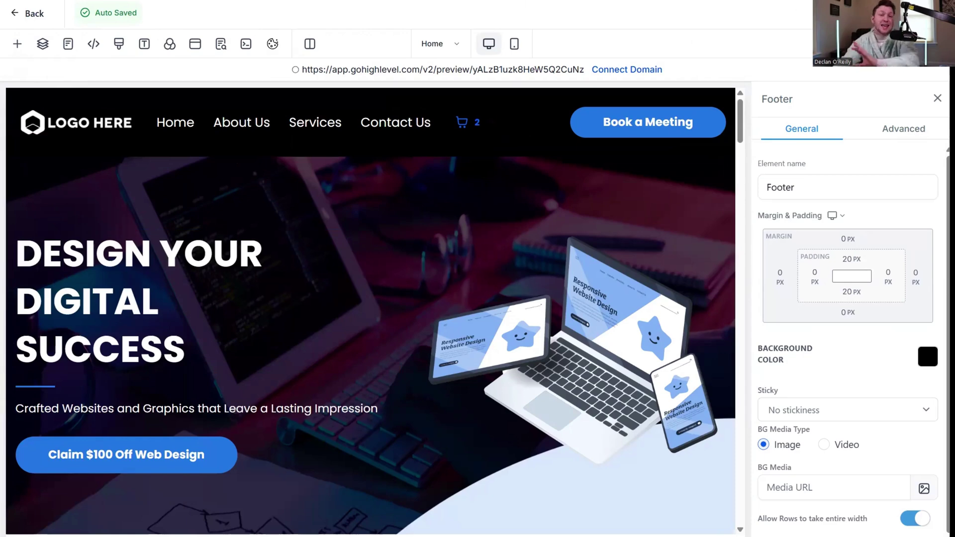
{"action": "left_click", "coordinate": [16, 45]}
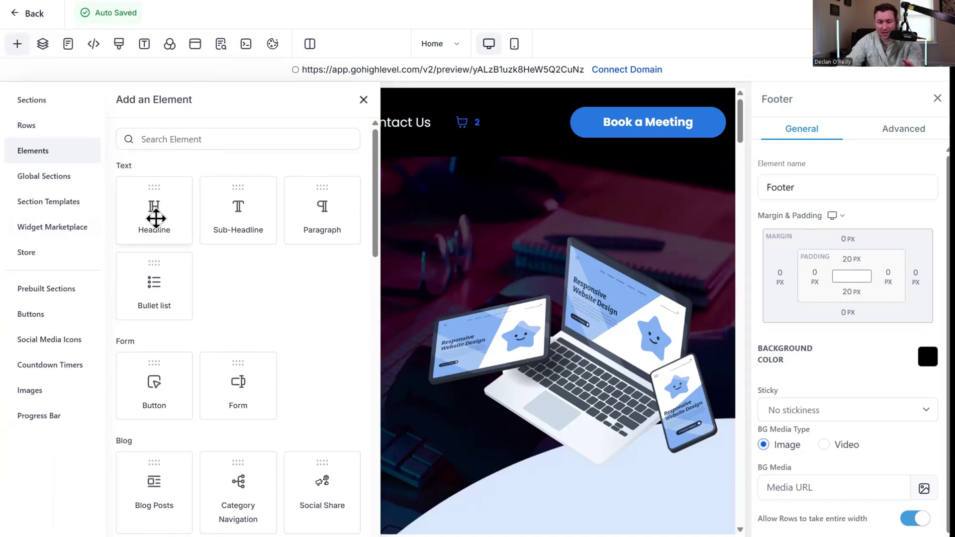
{"action": "left_click_drag", "start_coordinate": [158, 218], "coordinate": [268, 276]}
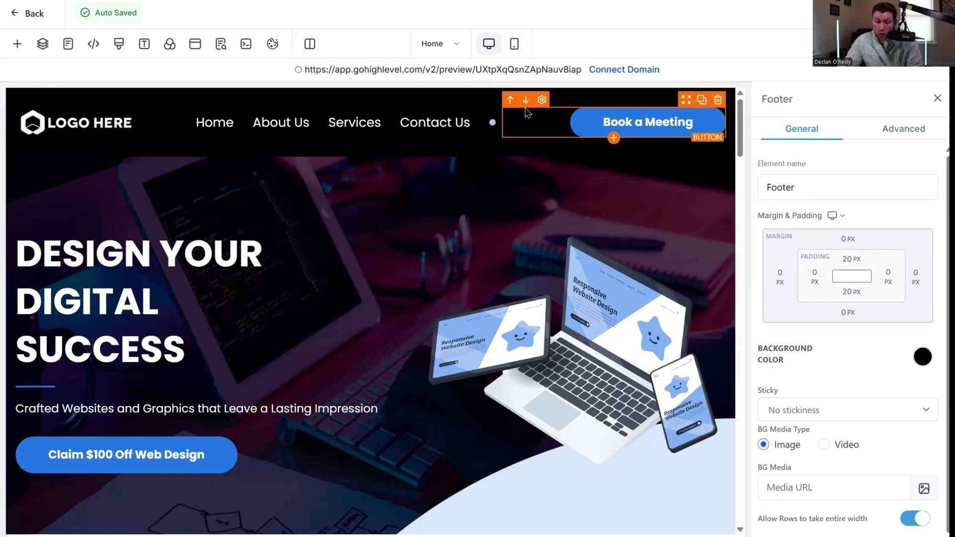
Connect the domain davidsplumbingandsons.com to the website and save the selection.
{"action": "left_click", "coordinate": [606, 79]}
{"action": "left_click", "coordinate": [517, 279]}
{"action": "left_click", "coordinate": [519, 308]}
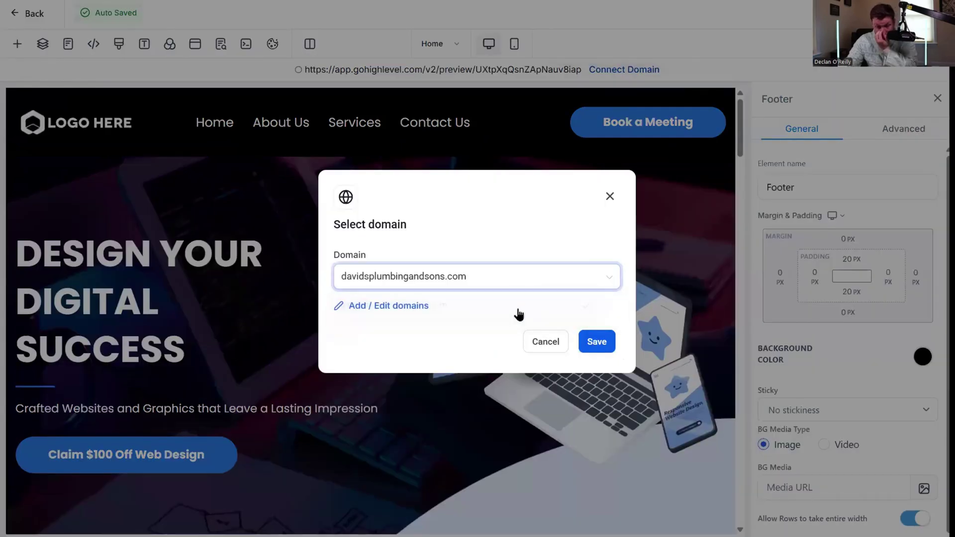
{"action": "left_click", "coordinate": [492, 279]}
{"action": "left_click", "coordinate": [474, 309]}
{"action": "left_click", "coordinate": [595, 340]}
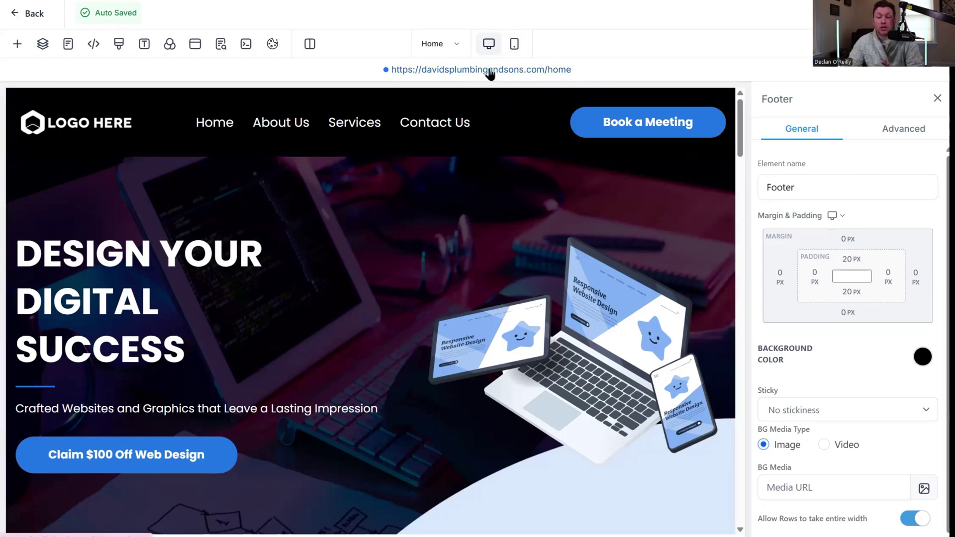
Leave the page editor and check which domain is selected in the website's settings.
{"action": "left_click", "coordinate": [31, 14]}
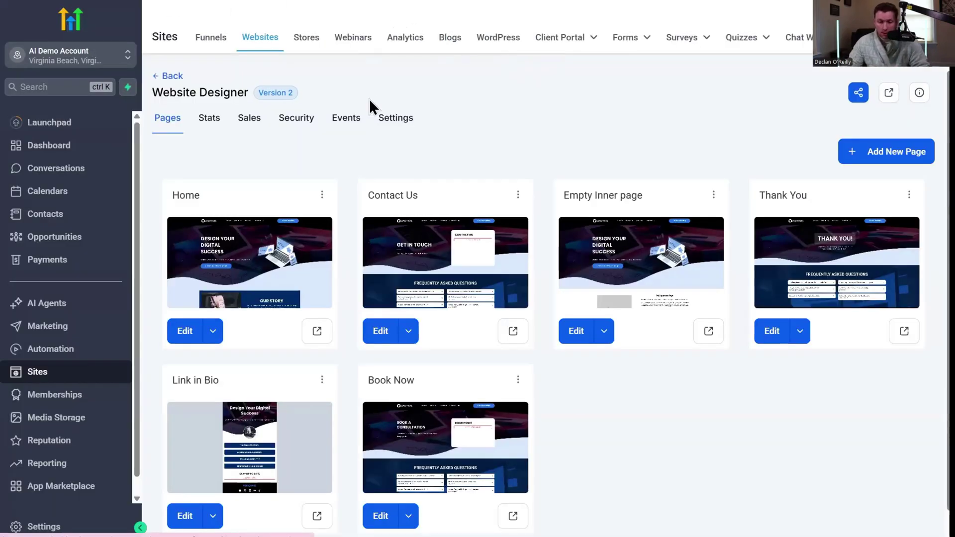
{"action": "left_click", "coordinate": [396, 119]}
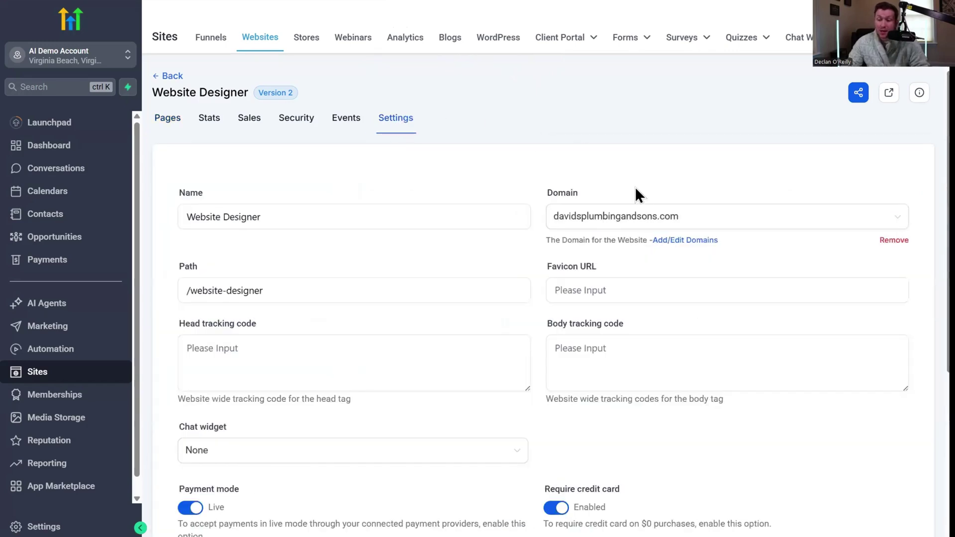
{"action": "left_click", "coordinate": [708, 220]}
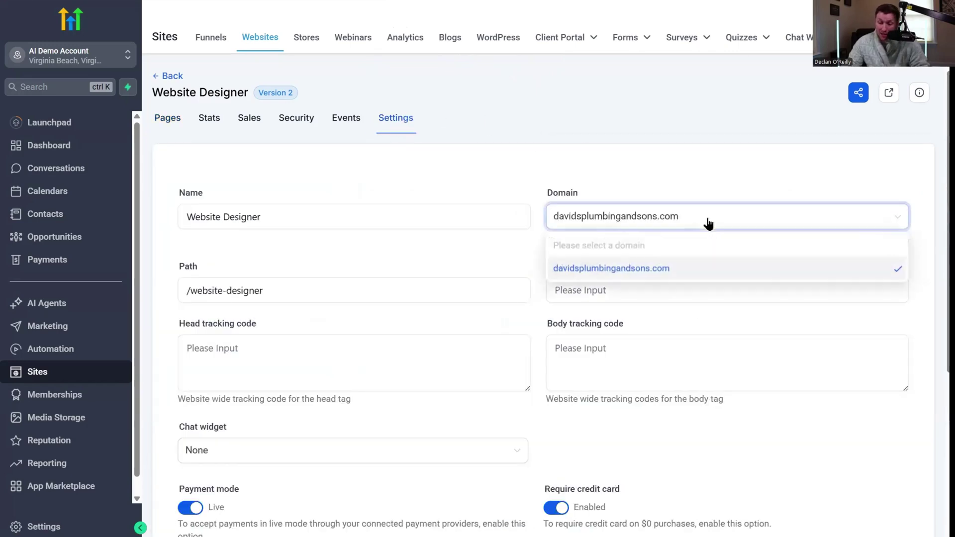
{"action": "left_click", "coordinate": [651, 131]}
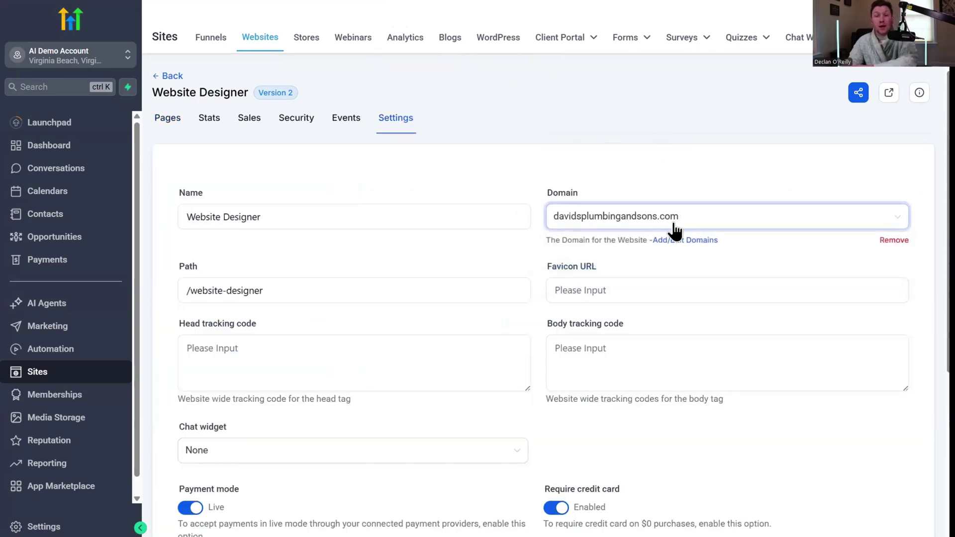
{"action": "left_click", "coordinate": [607, 173]}
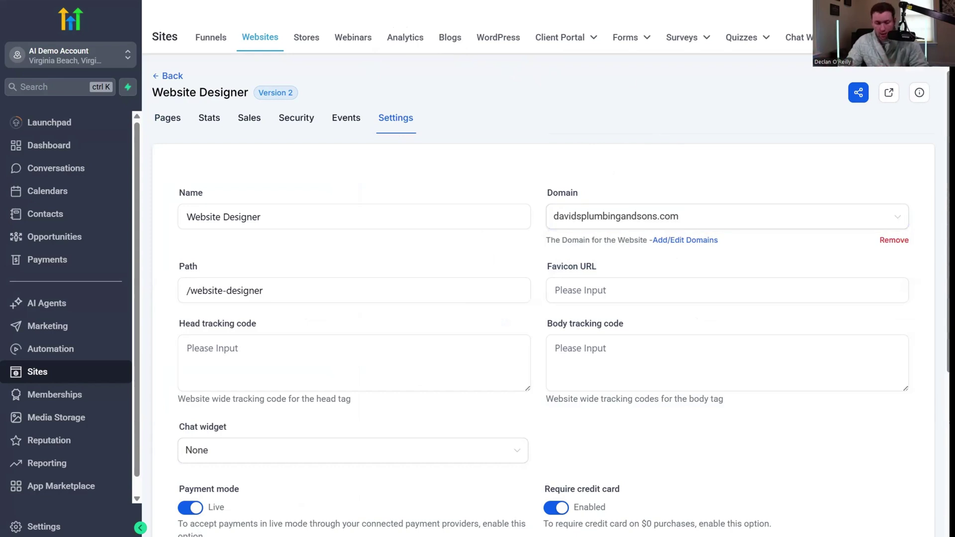
In the account's domain settings, search for ghlwizardisamazing.com among domains for purchase and return to the domain list.
{"action": "left_click", "coordinate": [44, 526]}
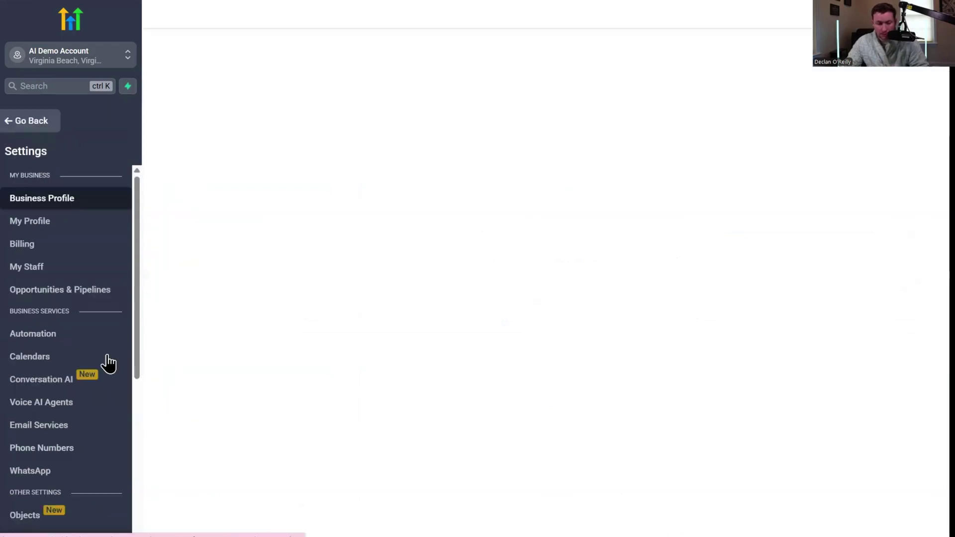
{"action": "left_click_drag", "start_coordinate": [137, 360], "coordinate": [136, 444]}
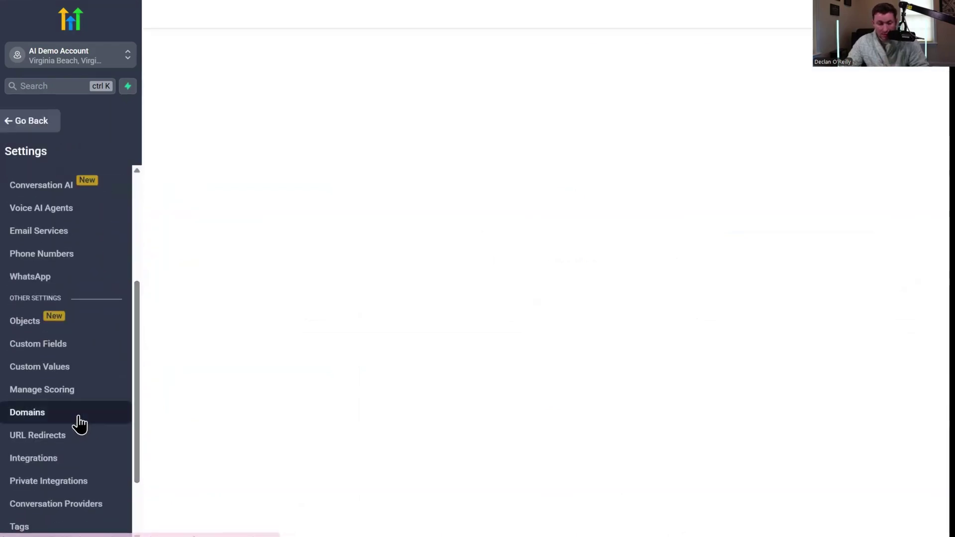
{"action": "left_click", "coordinate": [72, 415]}
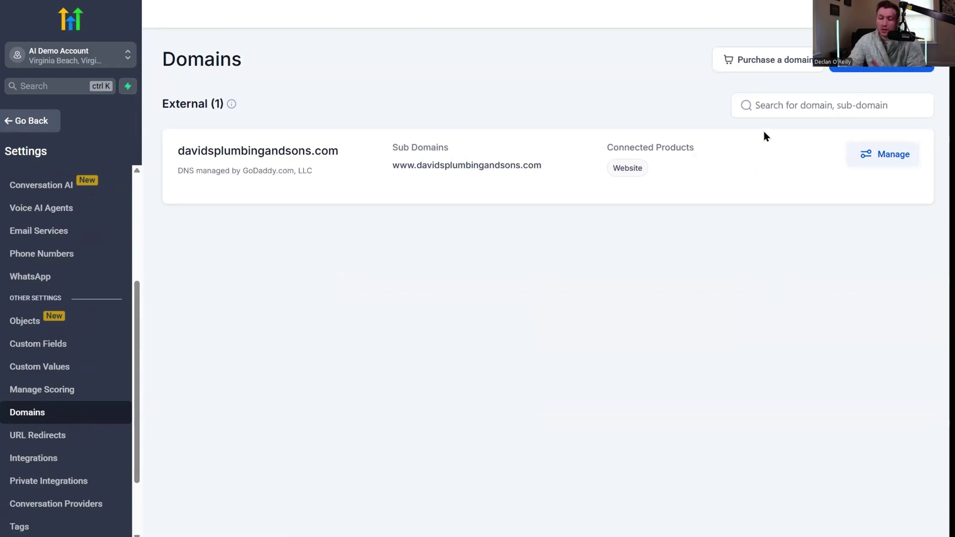
{"action": "left_click", "coordinate": [762, 67]}
{"action": "left_click", "coordinate": [539, 90]}
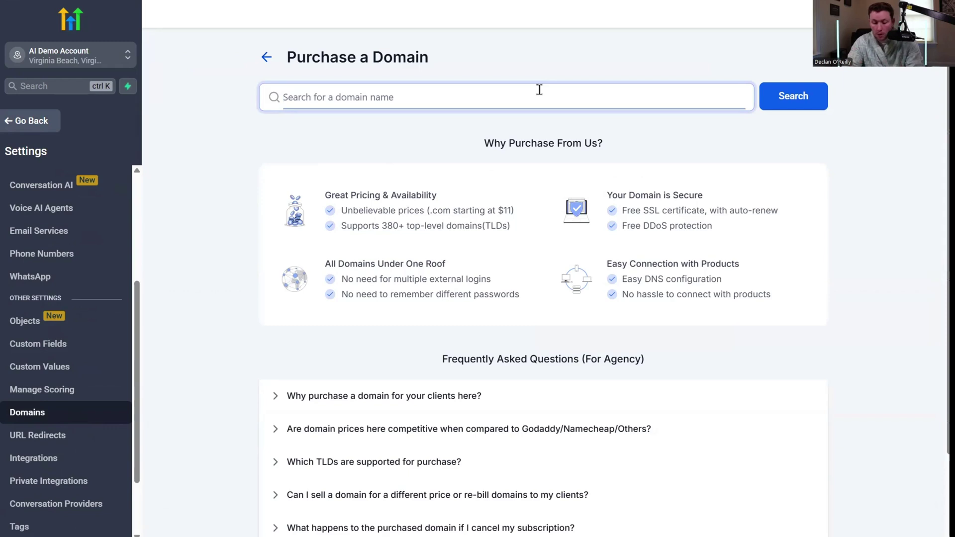
{"action": "type", "text": "ghlwizardisamazi"}
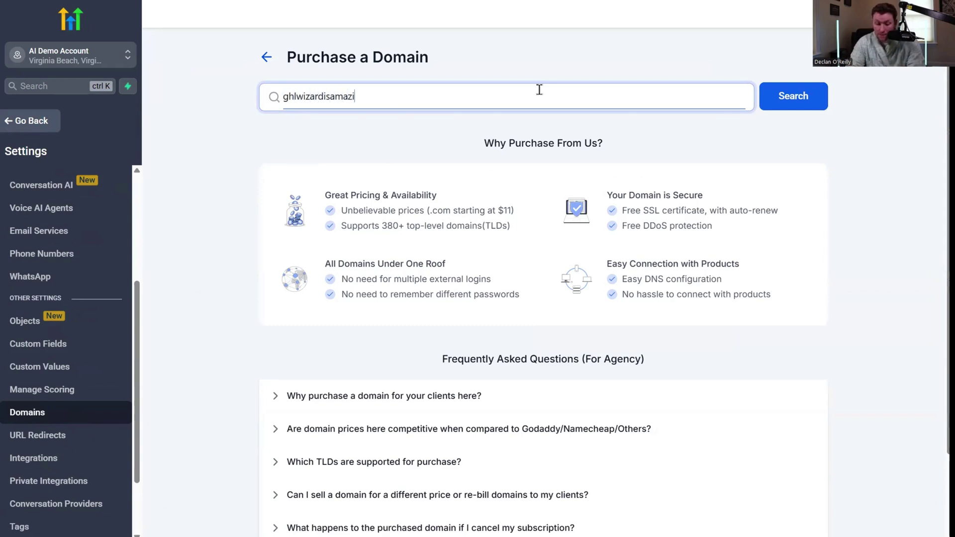
{"action": "type", "text": "ng.com"}
{"action": "left_click", "coordinate": [809, 102]}
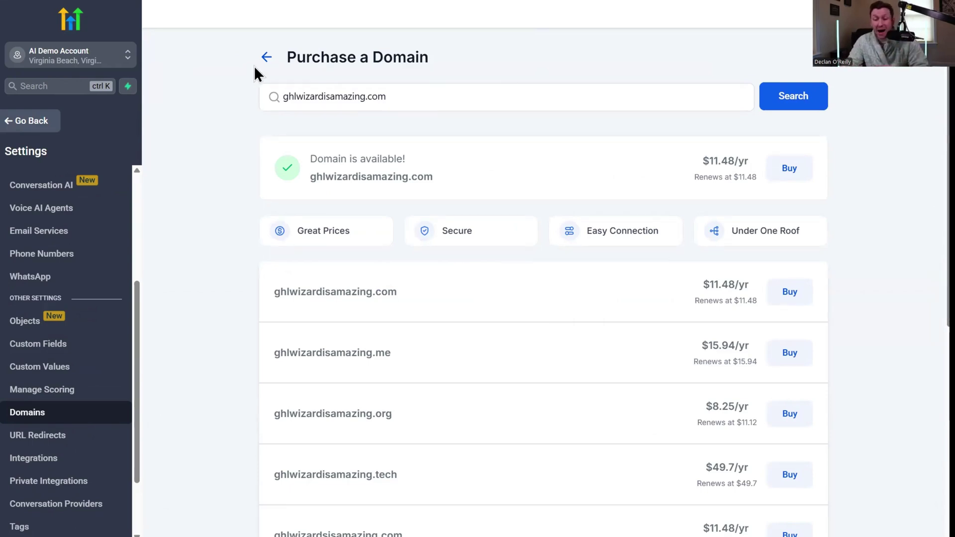
{"action": "left_click", "coordinate": [266, 58]}
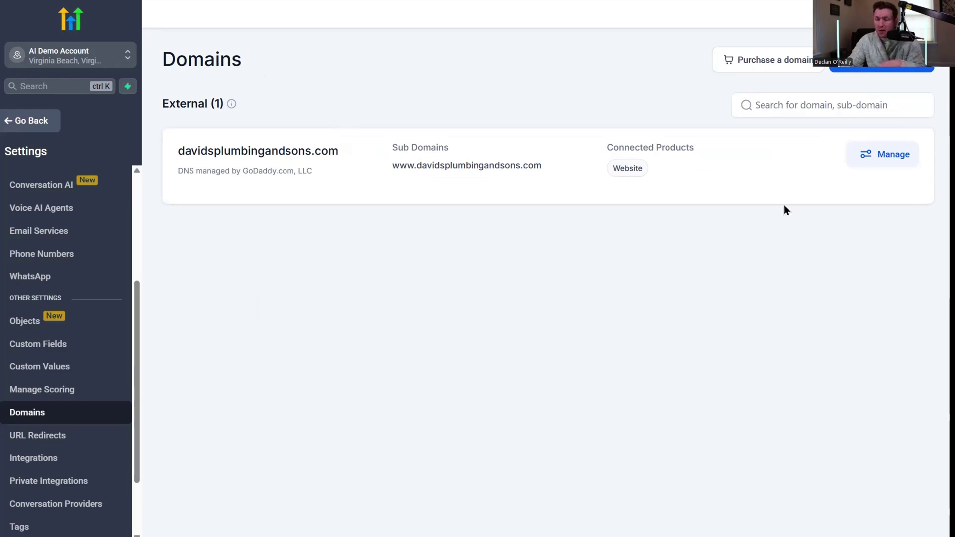
Try to connect matrimont.com to funnels, websites and stores by authorizing it with GoDaddy, and return to the domain list.
{"action": "left_click", "coordinate": [877, 74]}
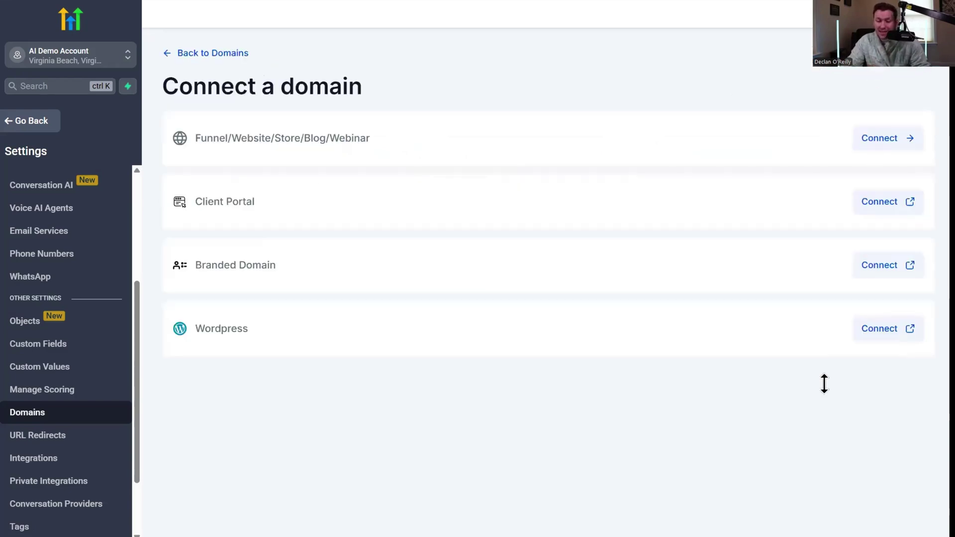
{"action": "left_click", "coordinate": [878, 138]}
{"action": "type", "text": "matrimont.com"}
{"action": "left_click", "coordinate": [779, 208]}
{"action": "left_click", "coordinate": [609, 365]}
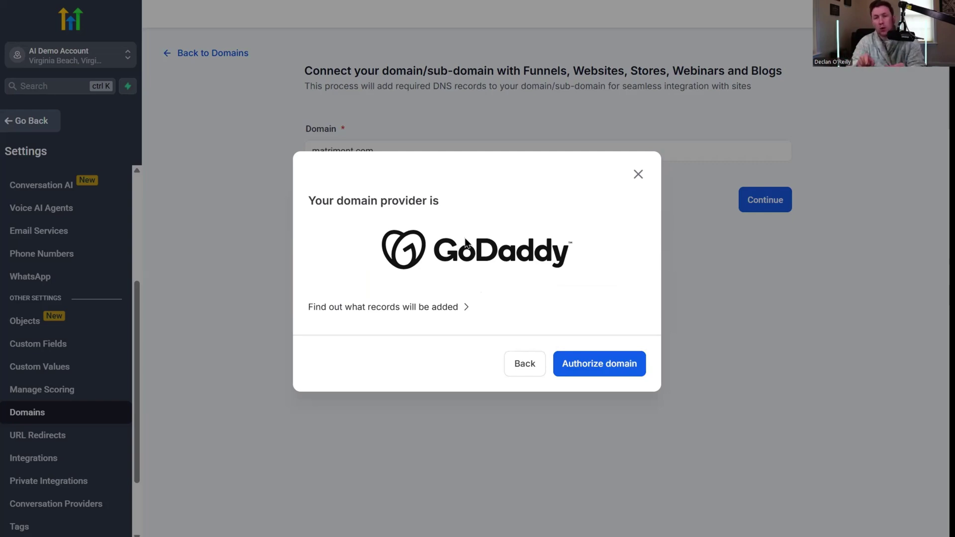
{"action": "left_click", "coordinate": [633, 368]}
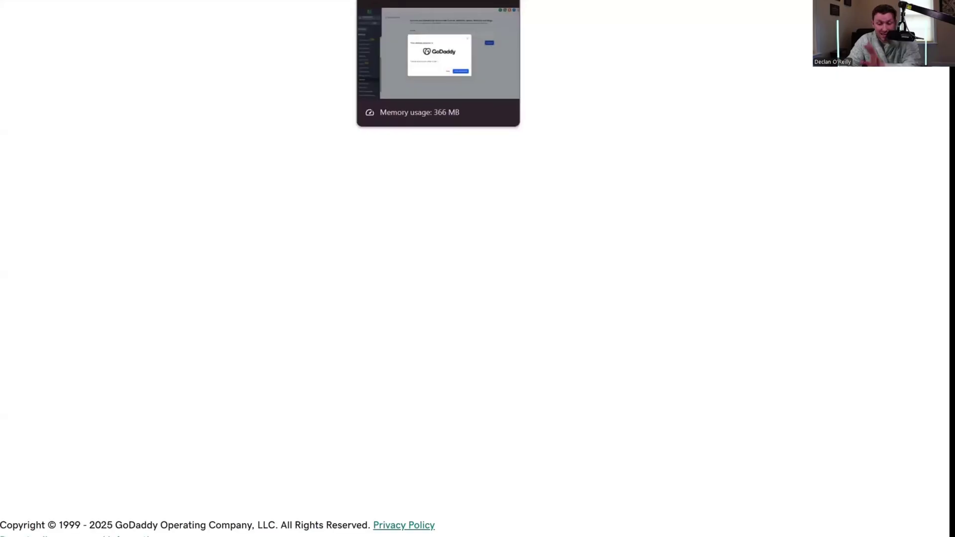
{"action": "left_click", "coordinate": [409, 1]}
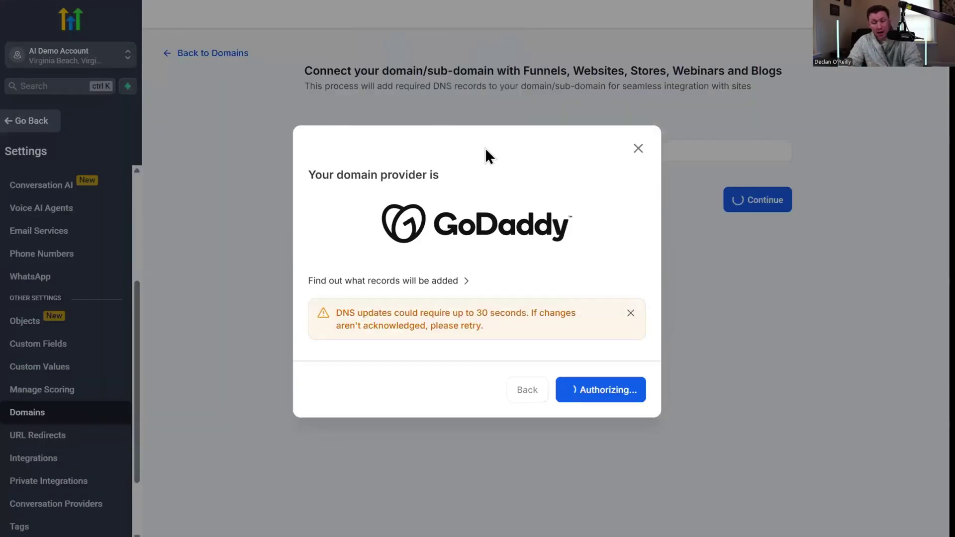
{"action": "left_click", "coordinate": [638, 148]}
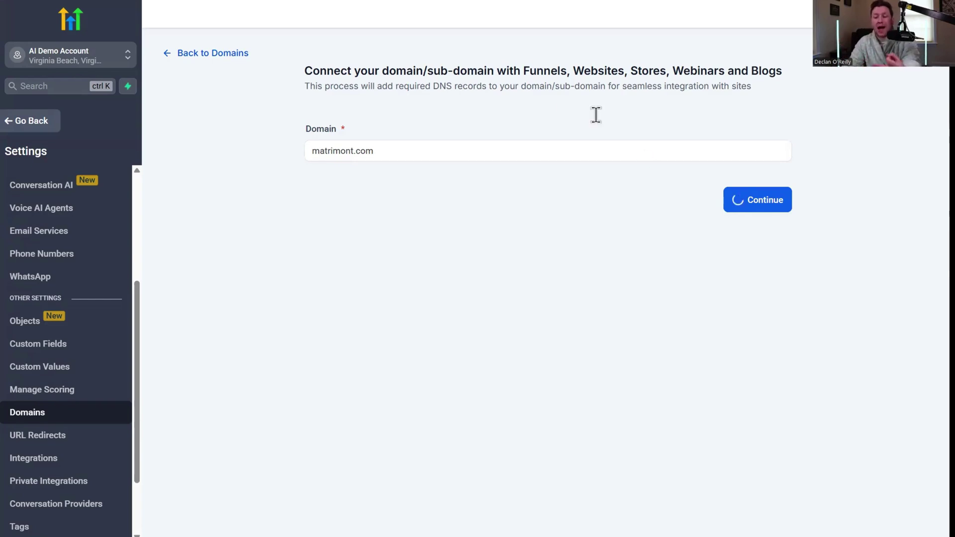
{"action": "left_click", "coordinate": [213, 54]}
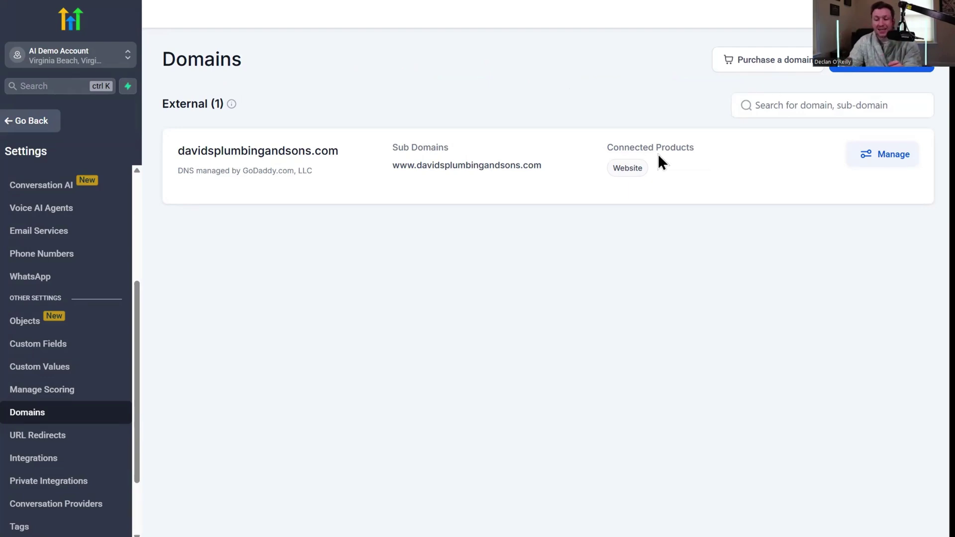
View the chat bubble on the sample roofing website and create a new All-In-One chat widget under Sites.
{"action": "left_click", "coordinate": [644, 170]}
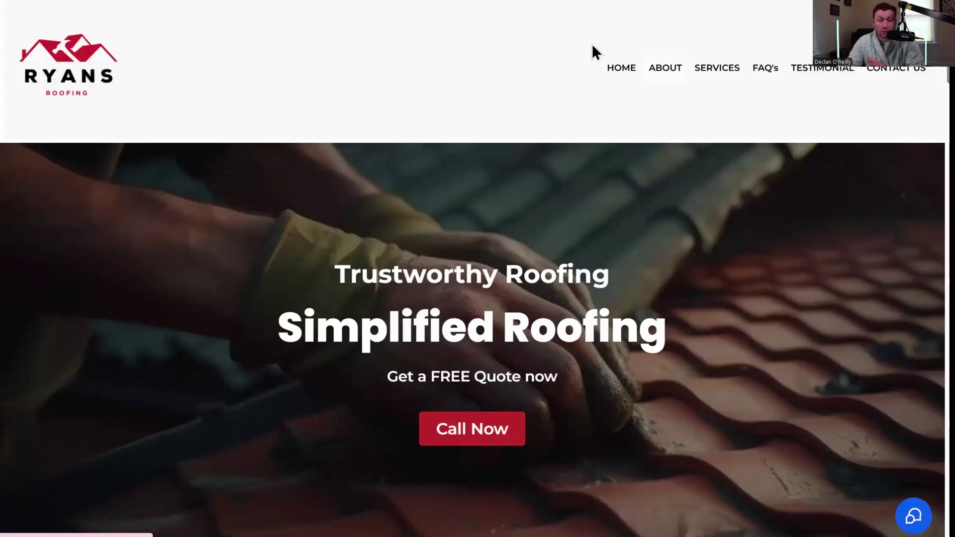
{"action": "left_click", "coordinate": [913, 517]}
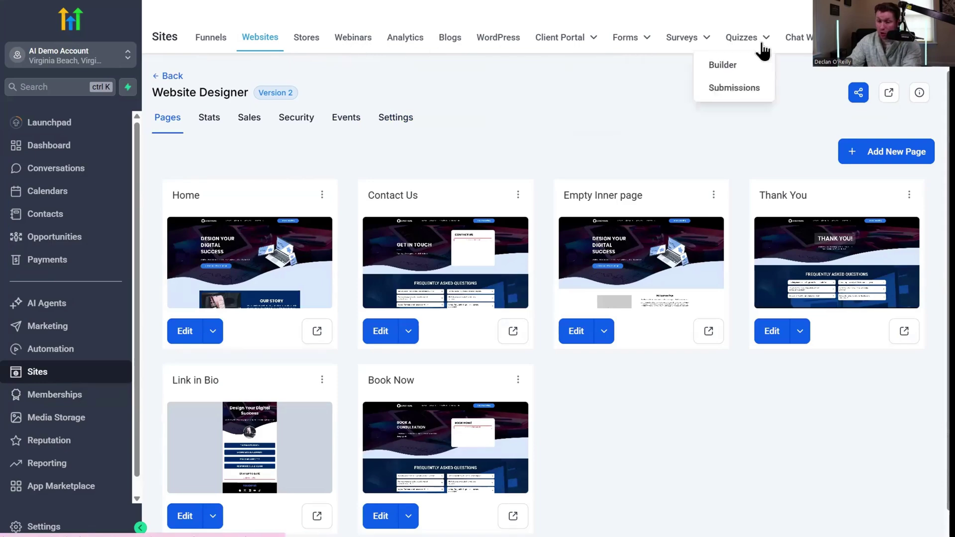
{"action": "left_click", "coordinate": [795, 38]}
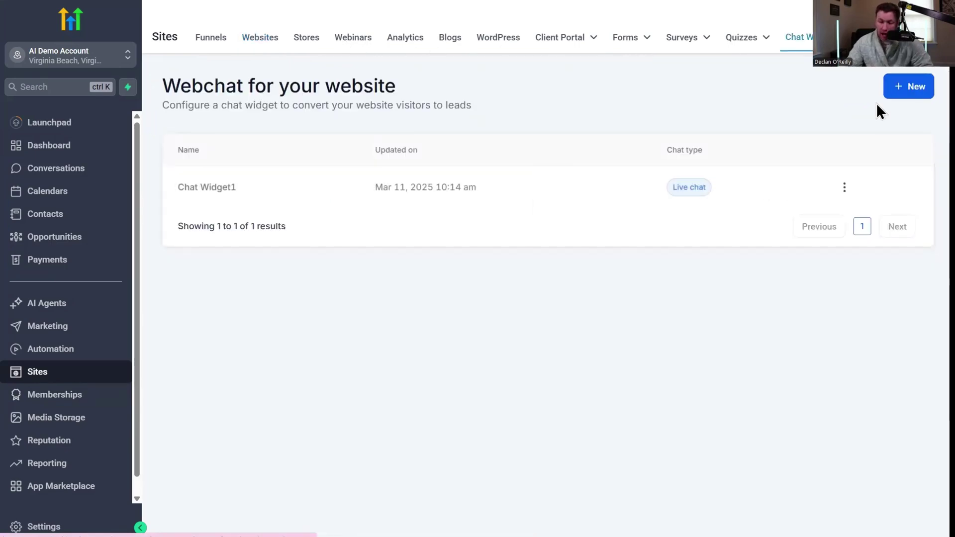
{"action": "left_click", "coordinate": [910, 84]}
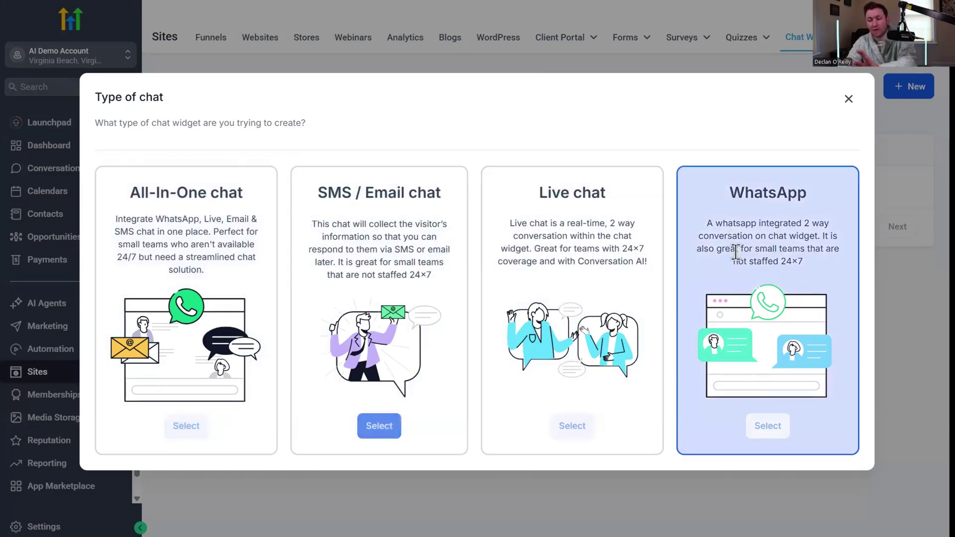
{"action": "left_click", "coordinate": [192, 426]}
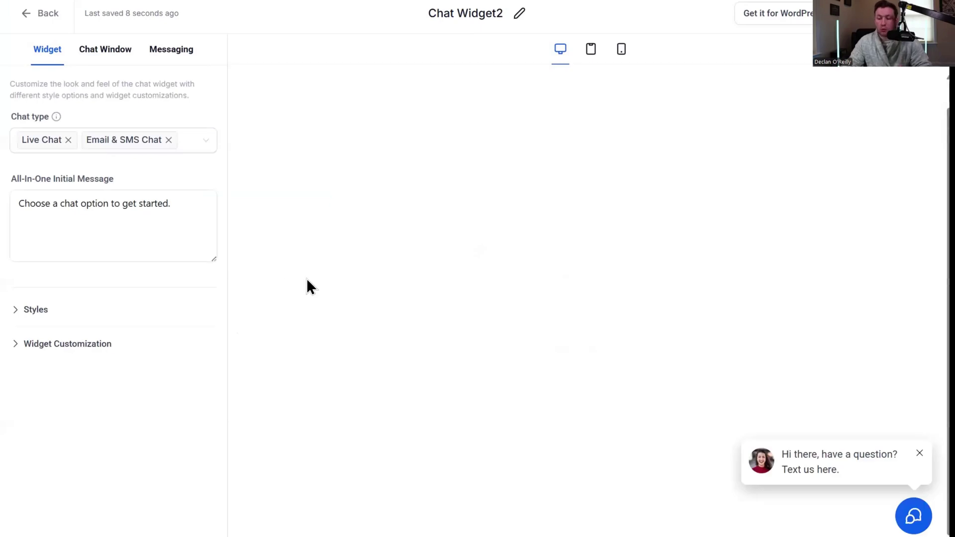
Rename the chat widget as Liz and review the available chat types.
{"action": "left_click", "coordinate": [466, 11]}
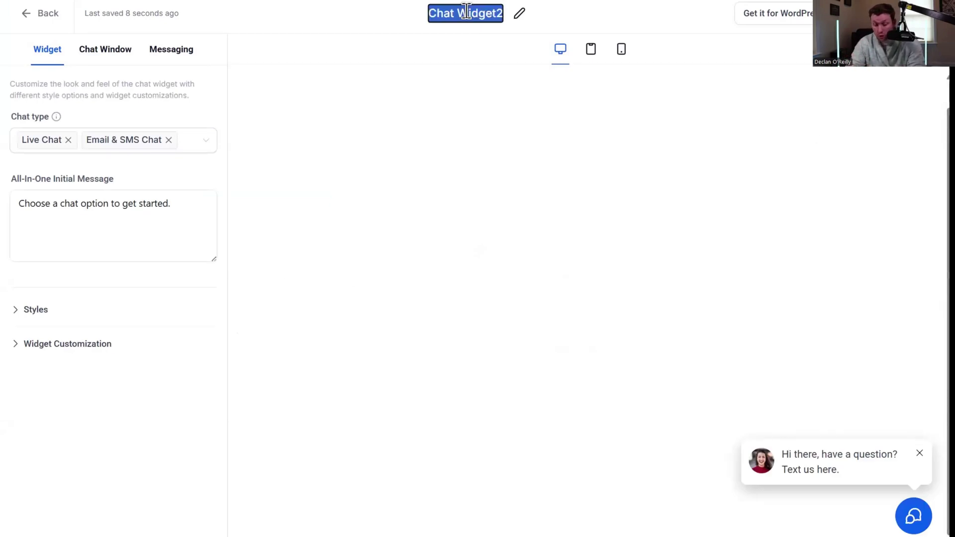
{"action": "type", "text": "Liz"}
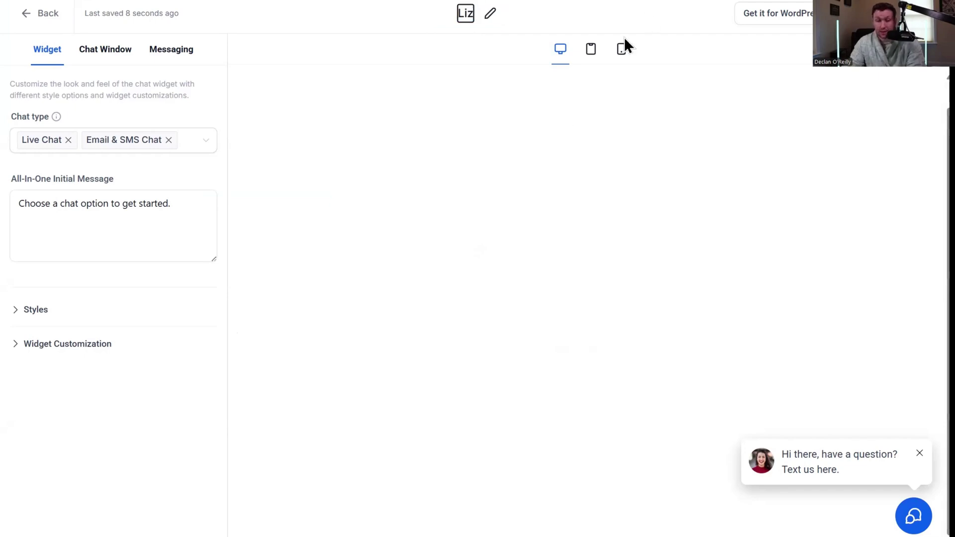
{"action": "left_click", "coordinate": [542, 112]}
{"action": "left_click", "coordinate": [206, 149]}
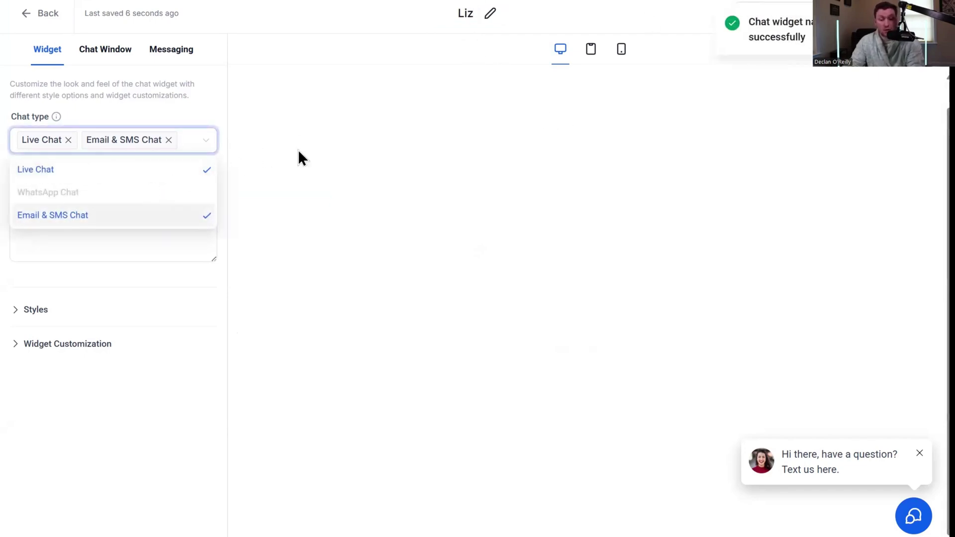
{"action": "left_click", "coordinate": [299, 158]}
Open the chat preview and set the All-In-One initial message to "hey you".
{"action": "left_click", "coordinate": [165, 204]}
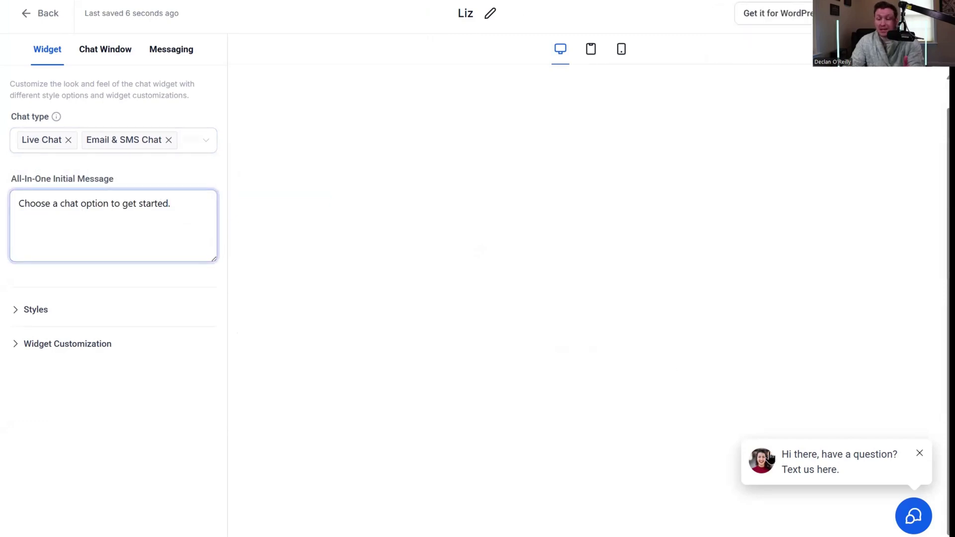
{"action": "left_click", "coordinate": [913, 516]}
{"action": "left_click_drag", "start_coordinate": [173, 205], "coordinate": [3, 219]}
{"action": "type", "text": "hey you"}
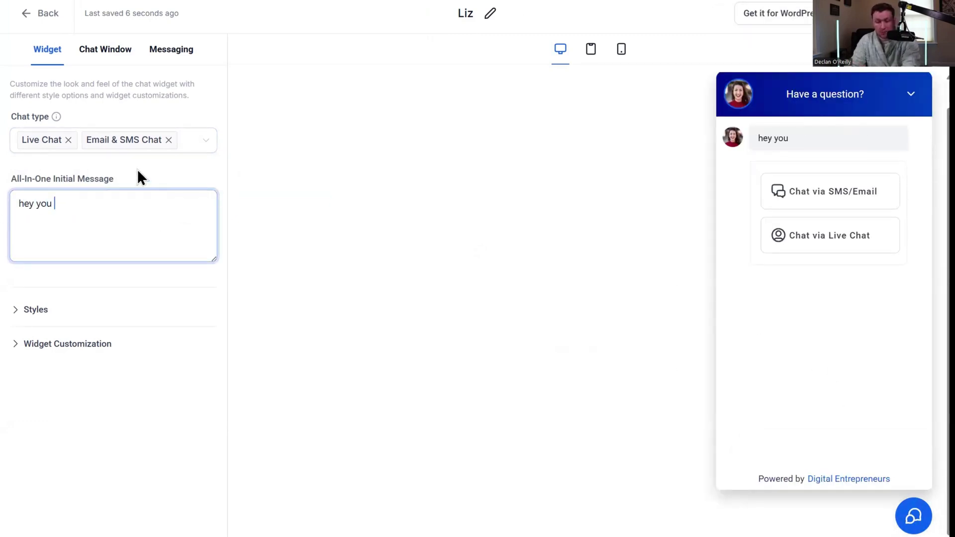
In the widget's styles, choose the second chat prompt style with the prompt enabled and try out several chat icons.
{"action": "left_click", "coordinate": [64, 311]}
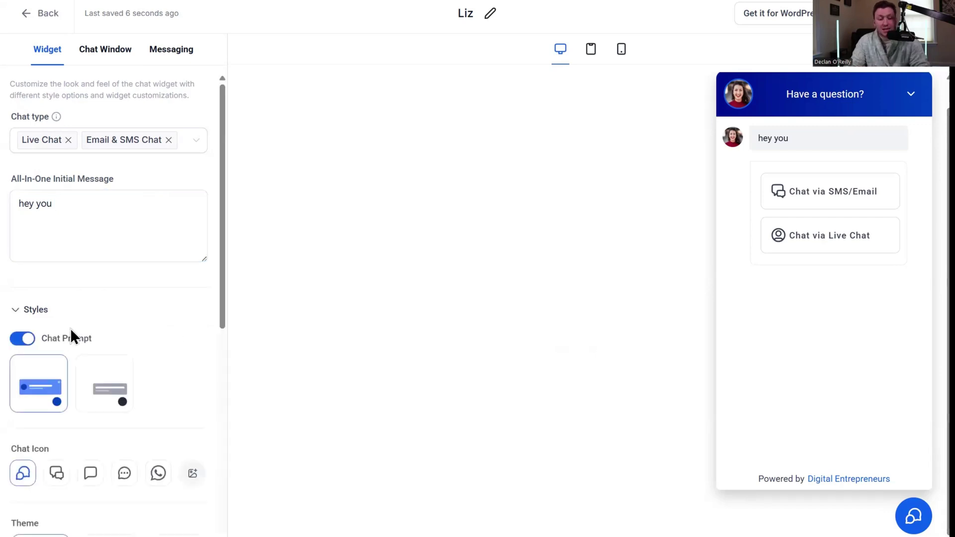
{"action": "scroll", "coordinate": [70, 335], "scroll_direction": "down", "scroll_amount": 4}
{"action": "left_click", "coordinate": [20, 149]}
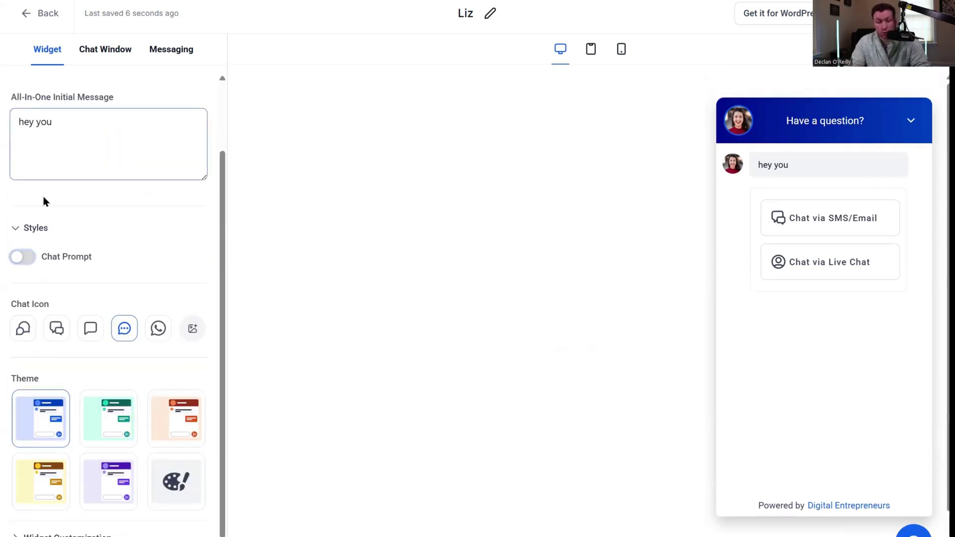
{"action": "left_click", "coordinate": [31, 259]}
{"action": "left_click", "coordinate": [121, 210]}
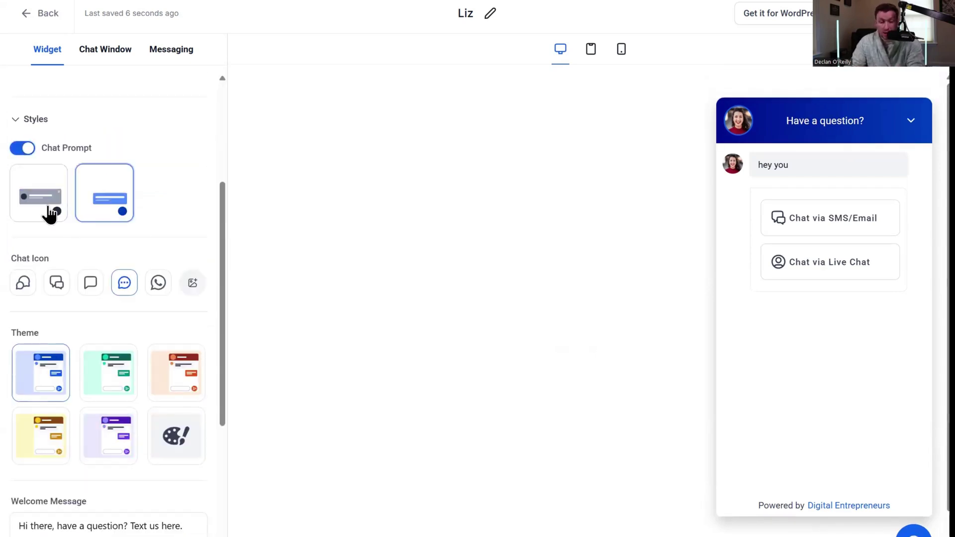
{"action": "left_click", "coordinate": [19, 286]}
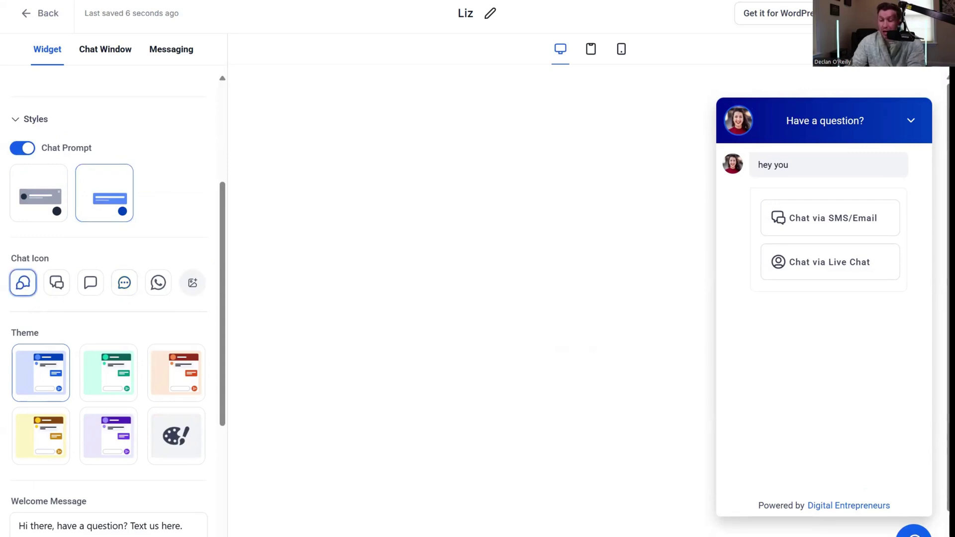
{"action": "left_click", "coordinate": [56, 284]}
{"action": "left_click", "coordinate": [90, 282]}
Try the green and orange widget themes and apply the yellow one.
{"action": "left_click", "coordinate": [116, 360]}
{"action": "left_click", "coordinate": [160, 376]}
{"action": "left_click", "coordinate": [55, 438]}
Try different widget positions in the widget customization and place the chat widget at the middle of the page's left edge.
{"action": "scroll", "coordinate": [114, 398], "scroll_direction": "down", "scroll_amount": 5}
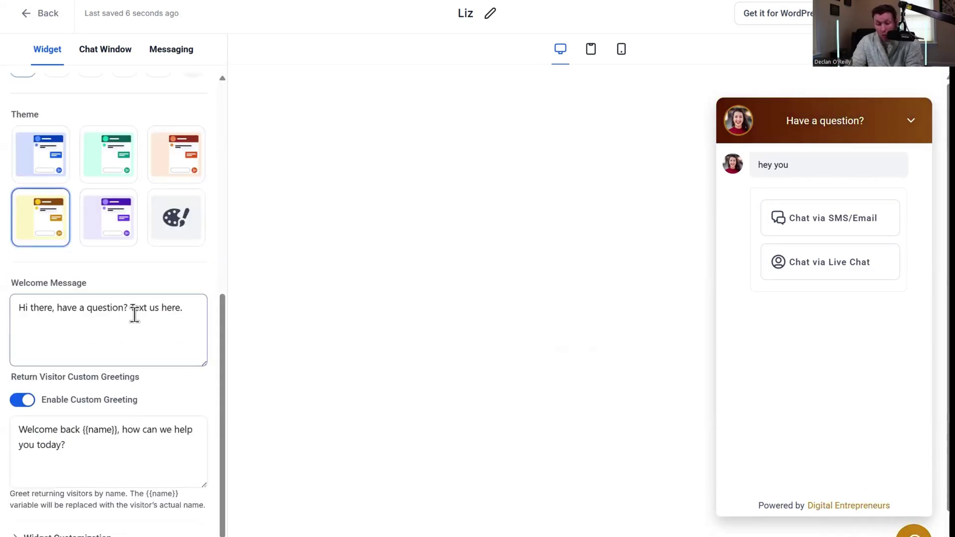
{"action": "scroll", "coordinate": [121, 401], "scroll_direction": "down", "scroll_amount": 9}
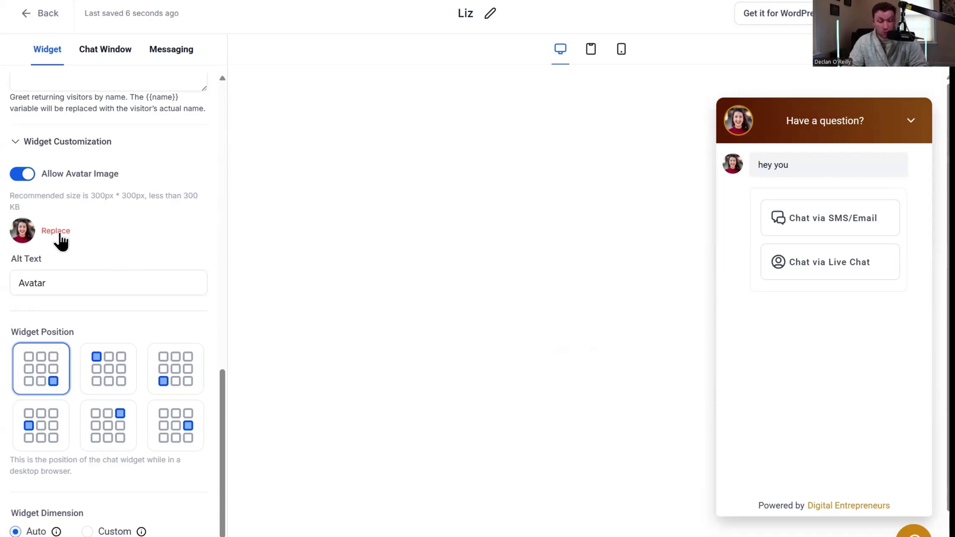
{"action": "left_click", "coordinate": [113, 292]}
{"action": "left_click", "coordinate": [134, 368]}
{"action": "left_click", "coordinate": [180, 440]}
{"action": "left_click", "coordinate": [112, 430]}
{"action": "left_click", "coordinate": [21, 427]}
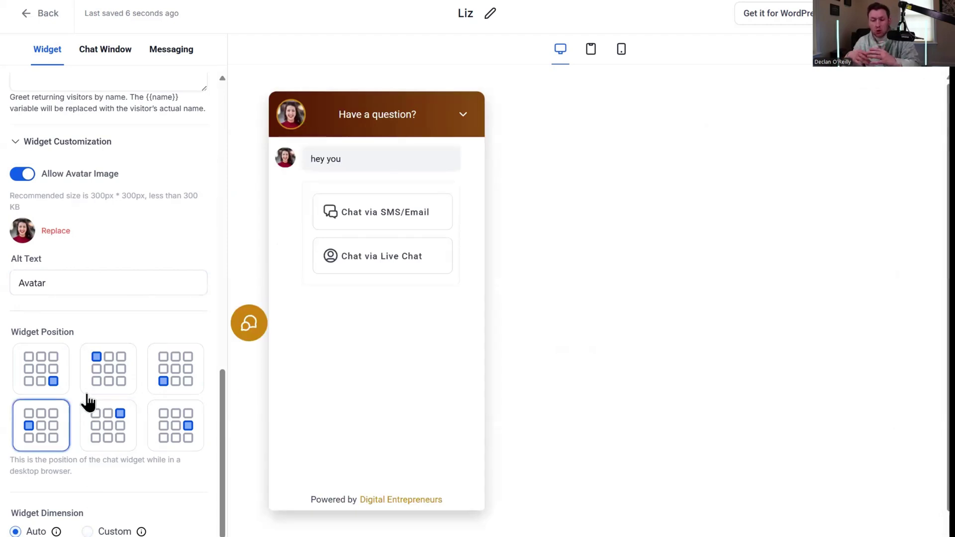
Examine the chat window's title and intro settings and its live chat assignment settings.
{"action": "left_click", "coordinate": [105, 49]}
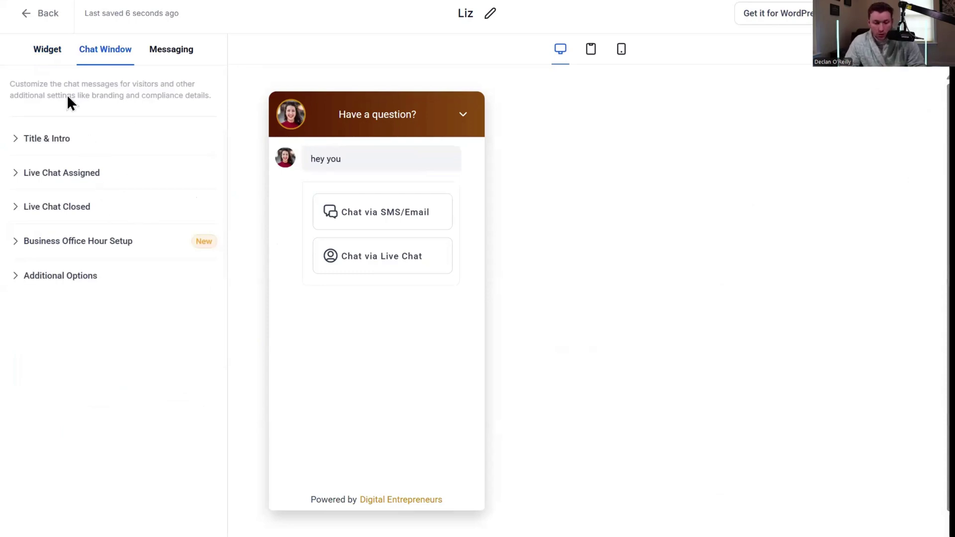
{"action": "left_click", "coordinate": [88, 139]}
{"action": "left_click", "coordinate": [169, 205]}
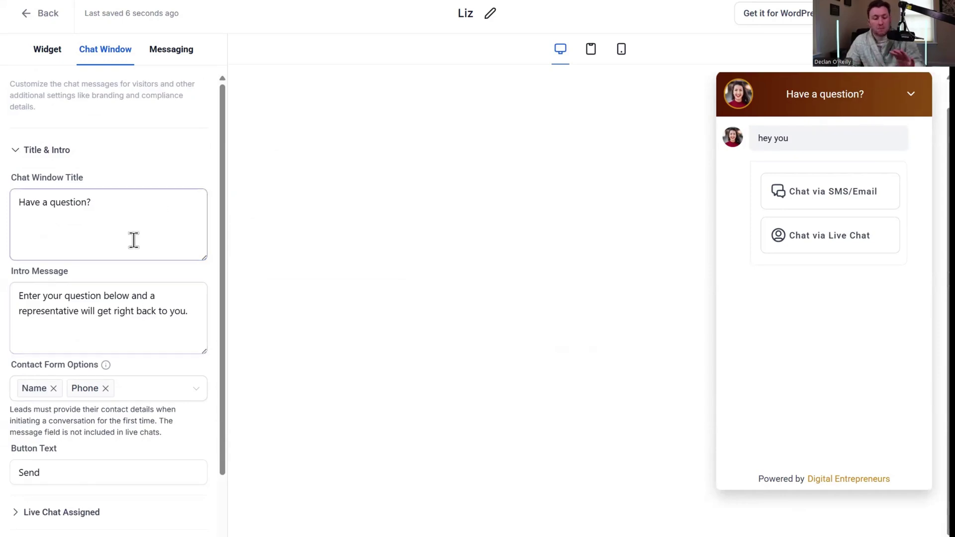
{"action": "scroll", "coordinate": [133, 240], "scroll_direction": "down", "scroll_amount": 2}
{"action": "left_click", "coordinate": [119, 391]}
{"action": "scroll", "coordinate": [127, 221], "scroll_direction": "up", "scroll_amount": 2}
{"action": "scroll", "coordinate": [144, 348], "scroll_direction": "down", "scroll_amount": 2}
{"action": "left_click", "coordinate": [114, 443]}
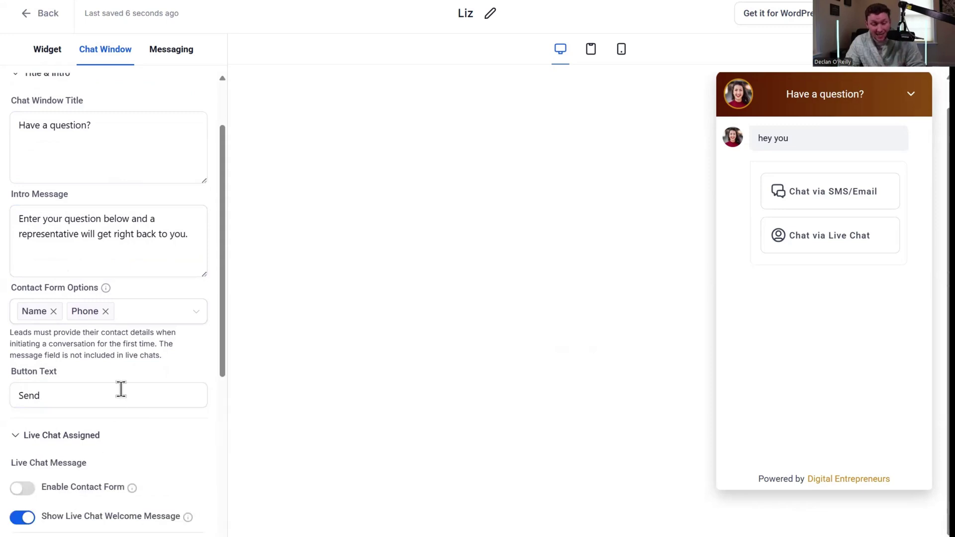
{"action": "scroll", "coordinate": [121, 389], "scroll_direction": "down", "scroll_amount": 6}
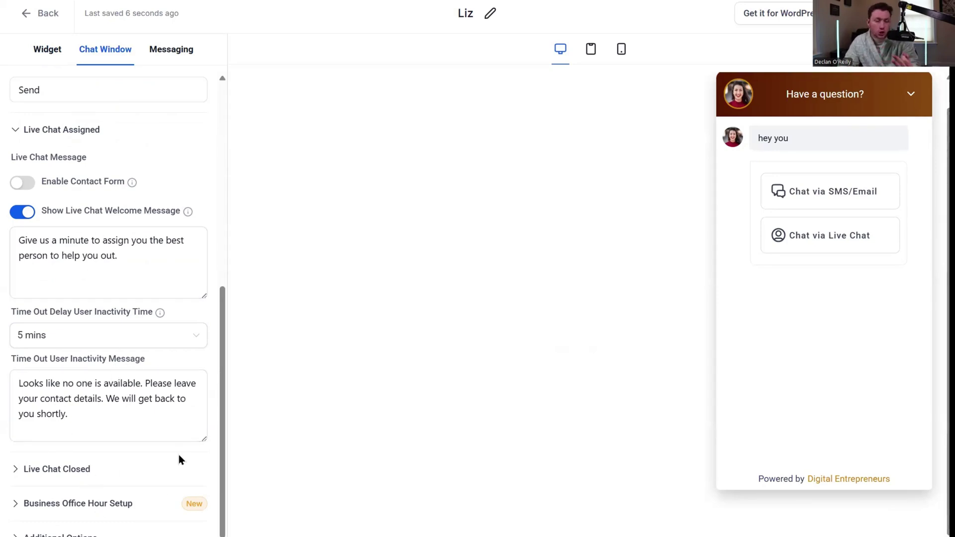
Examine the inactivity time and message settings for closed live chats, and collapse that section again.
{"action": "left_click", "coordinate": [78, 477]}
{"action": "scroll", "coordinate": [100, 461], "scroll_direction": "down", "scroll_amount": 3}
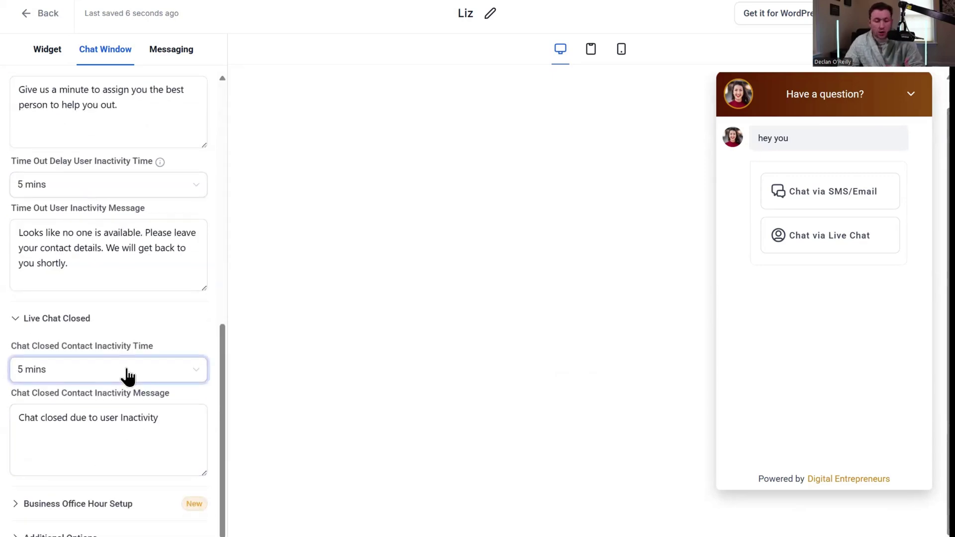
{"action": "left_click", "coordinate": [131, 377]}
{"action": "left_click", "coordinate": [126, 318]}
In the business office hour setup, remove Wednesday and Thursday from the available hours and disable business office hours.
{"action": "left_click", "coordinate": [88, 470]}
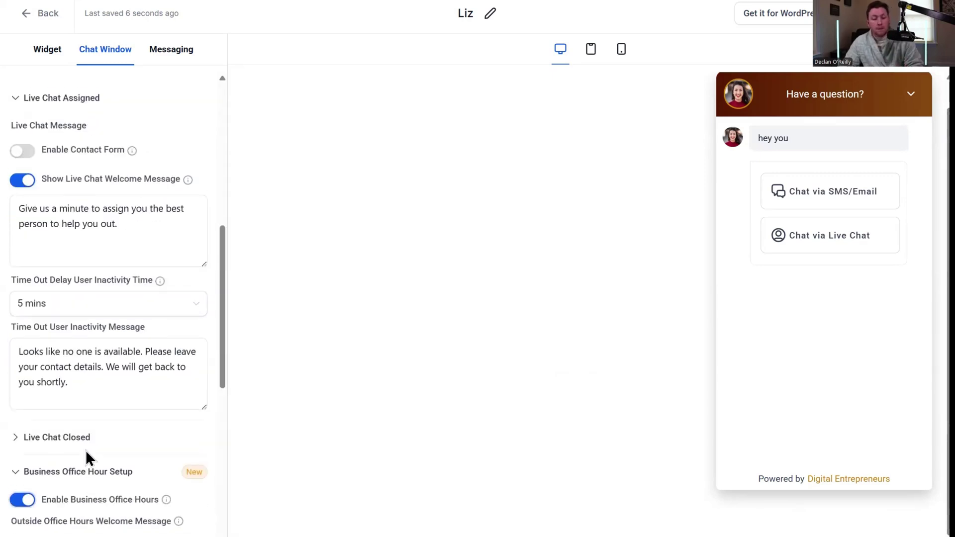
{"action": "scroll", "coordinate": [96, 465], "scroll_direction": "down", "scroll_amount": 7}
{"action": "scroll", "coordinate": [95, 464], "scroll_direction": "down", "scroll_amount": 1}
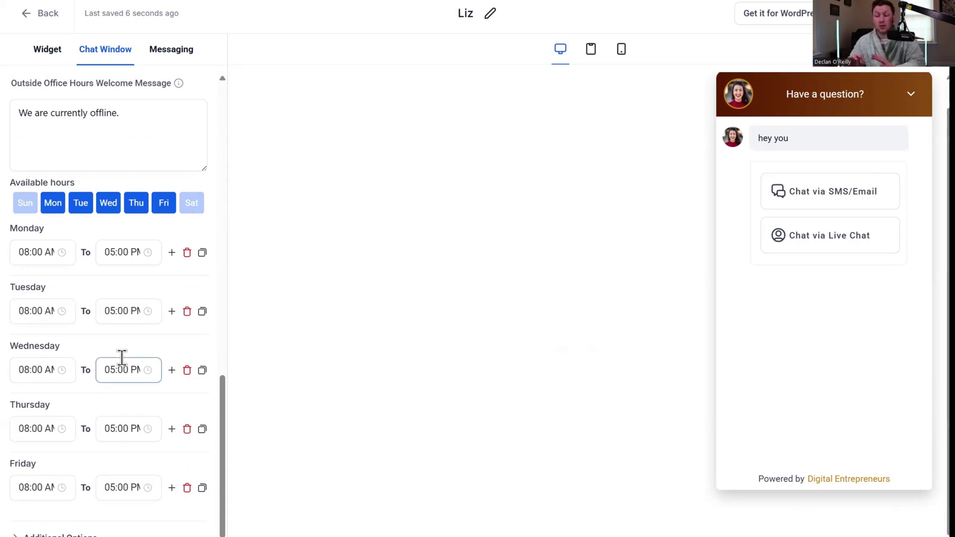
{"action": "left_click", "coordinate": [137, 204]}
{"action": "left_click", "coordinate": [109, 262]}
{"action": "left_click", "coordinate": [133, 368]}
{"action": "left_click_drag", "start_coordinate": [158, 179], "coordinate": [154, 179]}
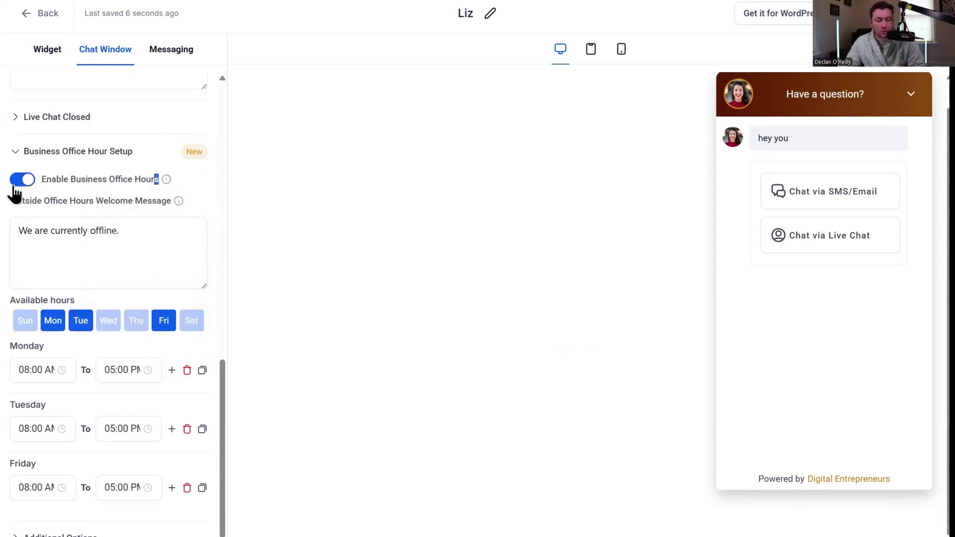
{"action": "left_click", "coordinate": [17, 182]}
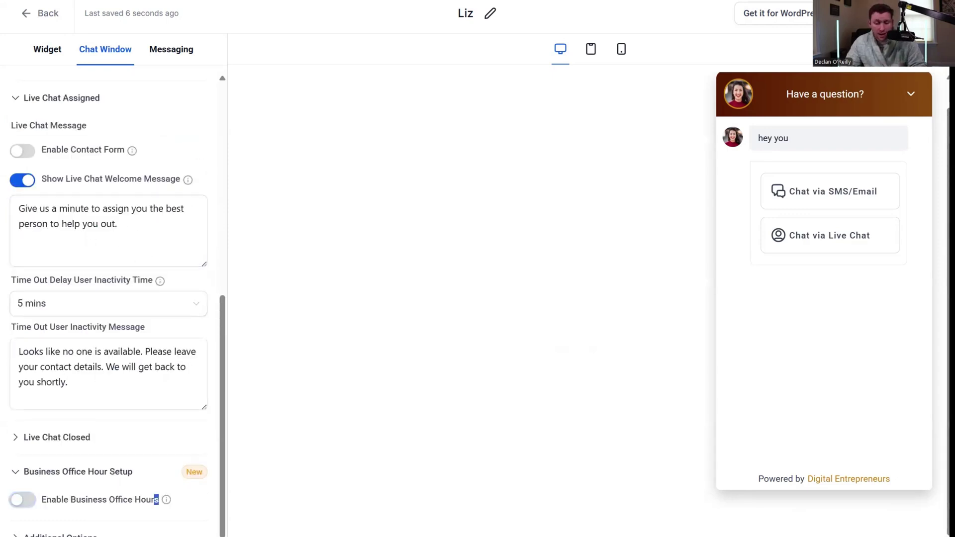
In the chat window's agency branding options, set the URL to amazon.com and the display name to "amzon".
{"action": "scroll", "coordinate": [81, 443], "scroll_direction": "down", "scroll_amount": 9}
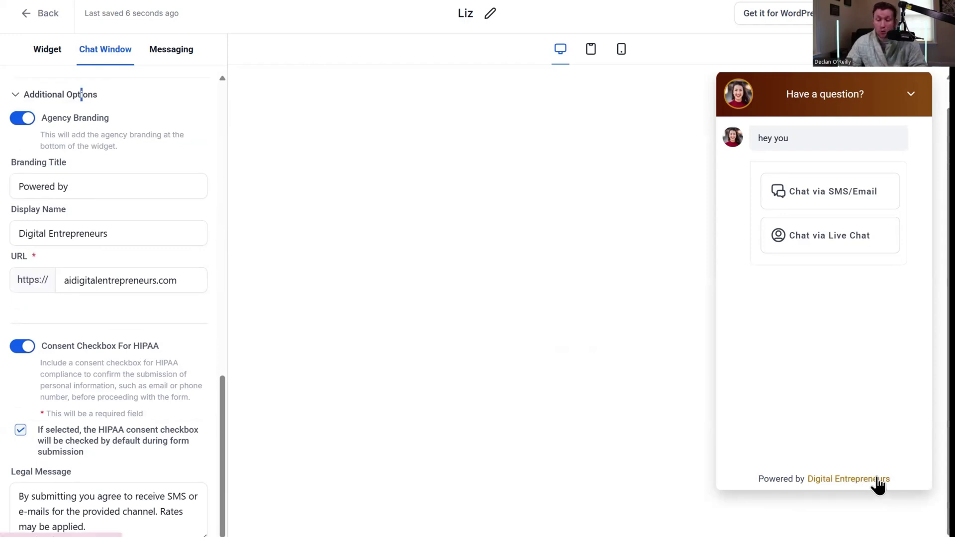
{"action": "left_click", "coordinate": [159, 276]}
{"action": "triple_click", "coordinate": [146, 283]}
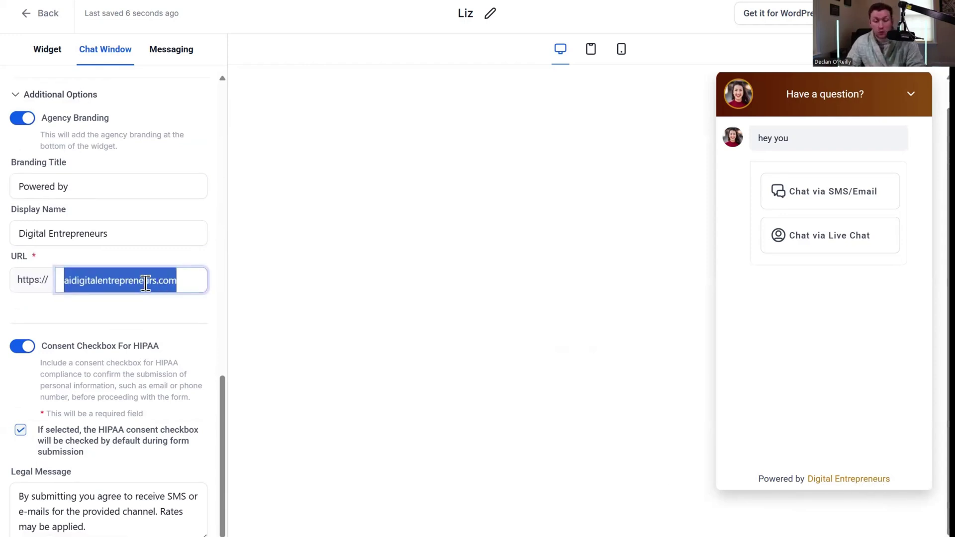
{"action": "type", "text": "amazon"}
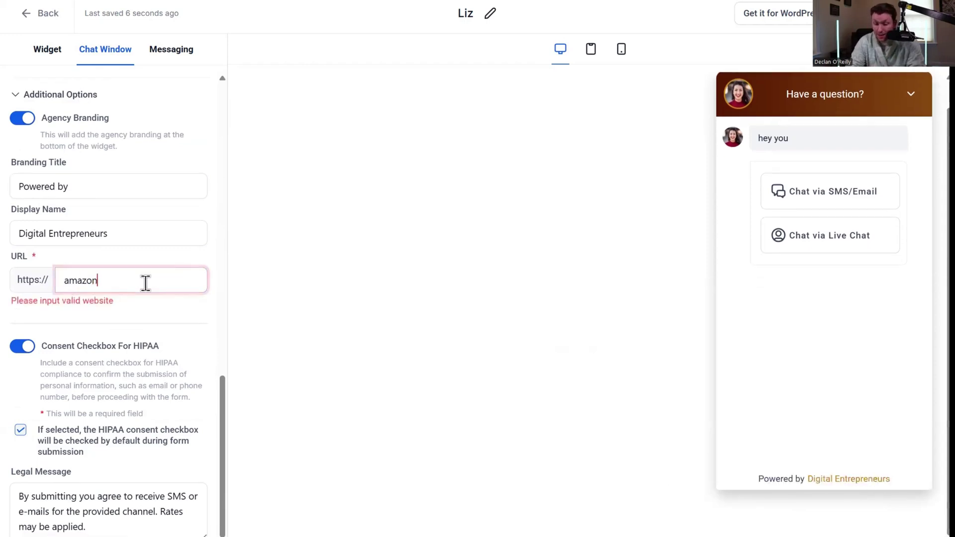
{"action": "type", "text": ".com"}
{"action": "left_click", "coordinate": [141, 230]}
{"action": "triple_click", "coordinate": [141, 230]}
{"action": "type", "text": "amzon"}
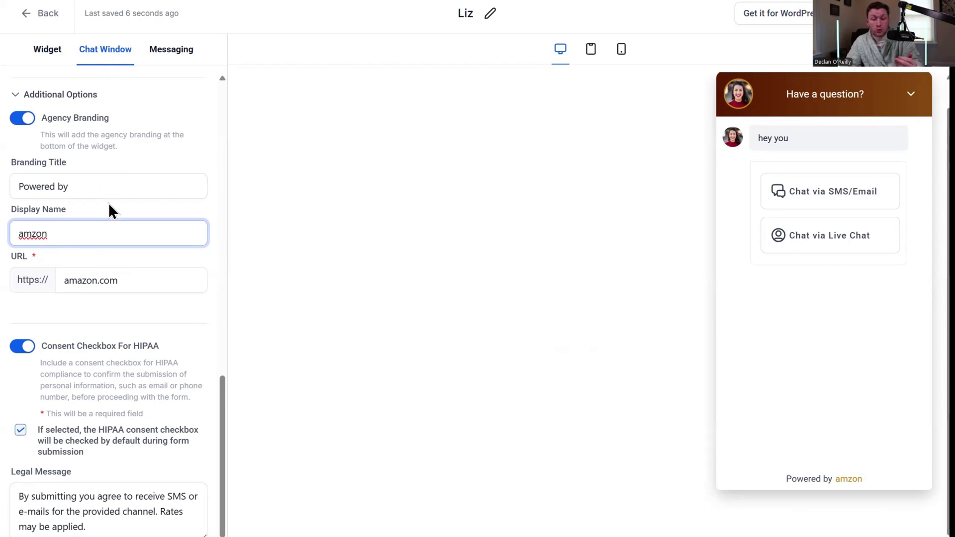
Open the messaging settings and read through the live chat acknowledgement messages.
{"action": "left_click", "coordinate": [179, 50]}
{"action": "left_click", "coordinate": [30, 141]}
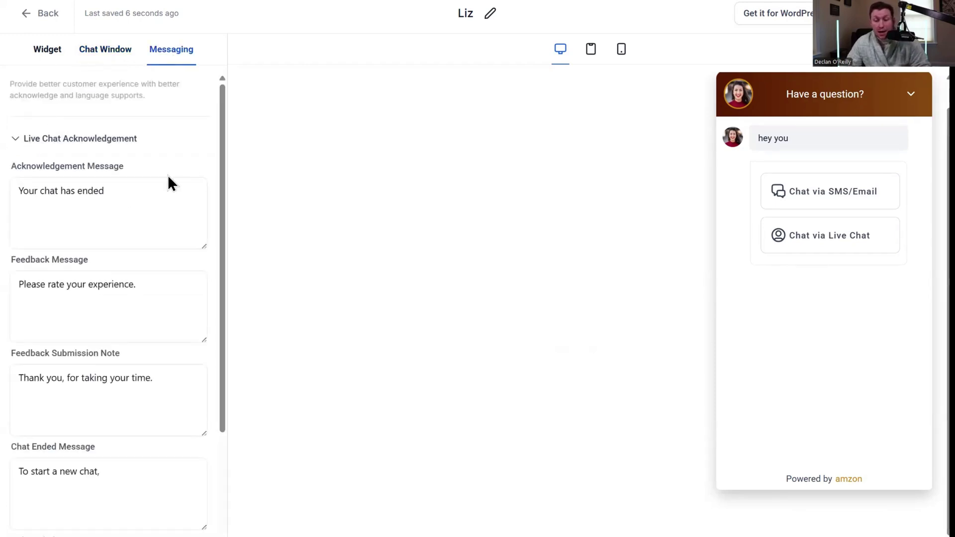
{"action": "scroll", "coordinate": [124, 228], "scroll_direction": "down", "scroll_amount": 3}
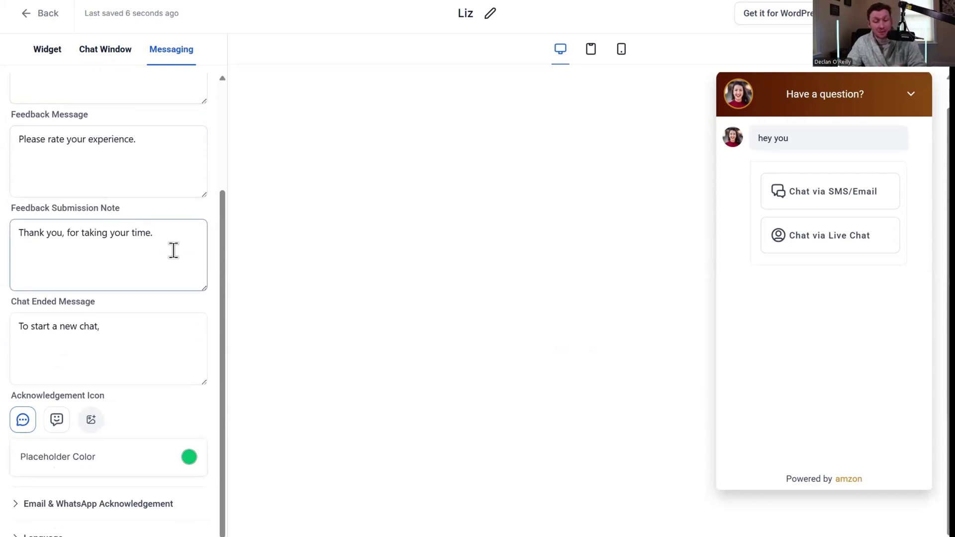
{"action": "scroll", "coordinate": [176, 254], "scroll_direction": "up", "scroll_amount": 3}
{"action": "scroll", "coordinate": [180, 252], "scroll_direction": "down", "scroll_amount": 3}
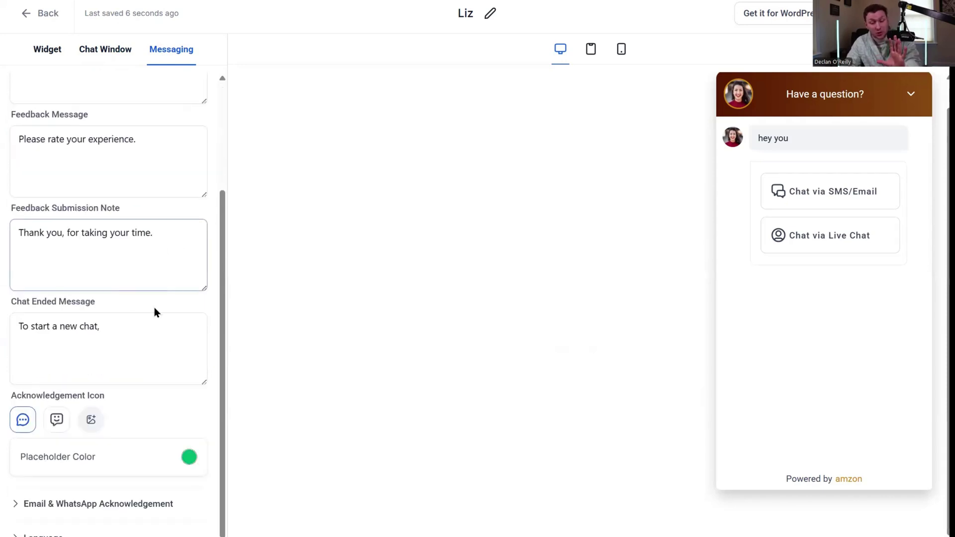
Examine the email and WhatsApp acknowledgement settings and the widget's language options.
{"action": "left_click", "coordinate": [144, 504]}
{"action": "scroll", "coordinate": [77, 227], "scroll_direction": "up", "scroll_amount": 4}
{"action": "scroll", "coordinate": [124, 508], "scroll_direction": "down", "scroll_amount": 4}
{"action": "scroll", "coordinate": [164, 281], "scroll_direction": "down", "scroll_amount": 2}
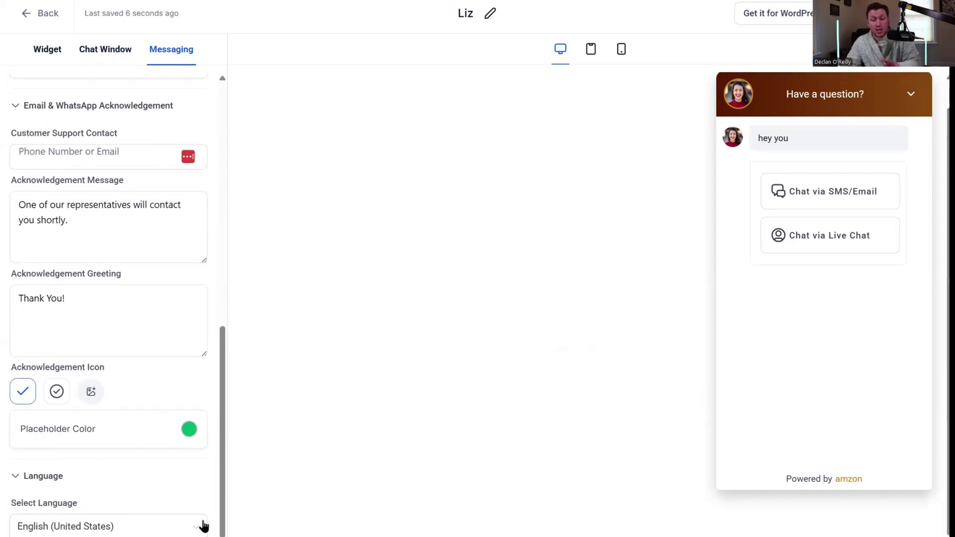
{"action": "left_click", "coordinate": [137, 316]}
{"action": "scroll", "coordinate": [134, 311], "scroll_direction": "up", "scroll_amount": 10}
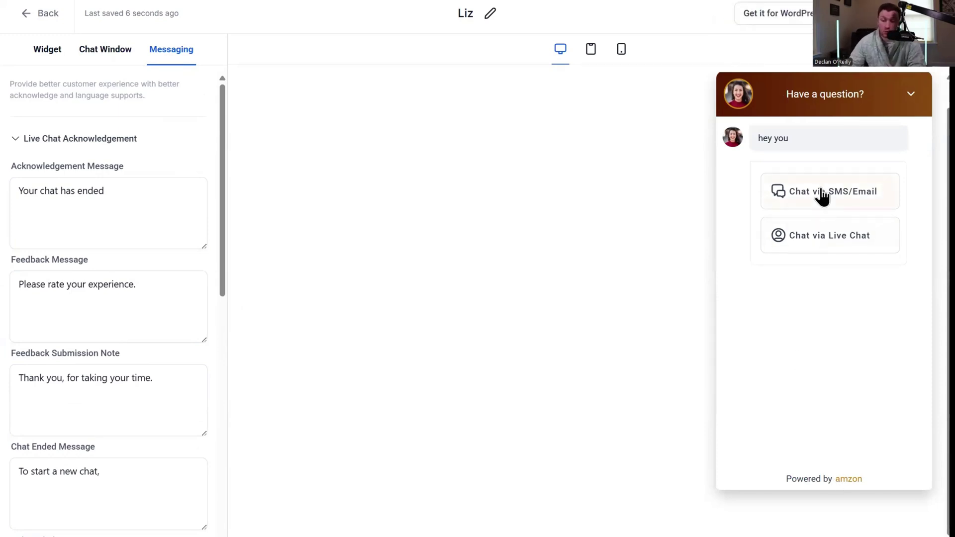
Preview the widget's SMS/Email conversation and its live chat conversation.
{"action": "left_click", "coordinate": [818, 196]}
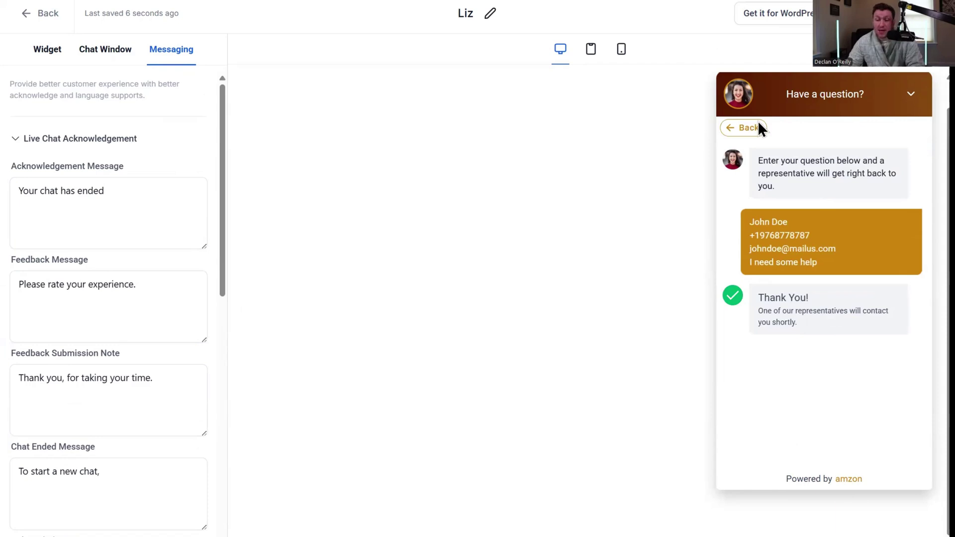
{"action": "left_click", "coordinate": [745, 126]}
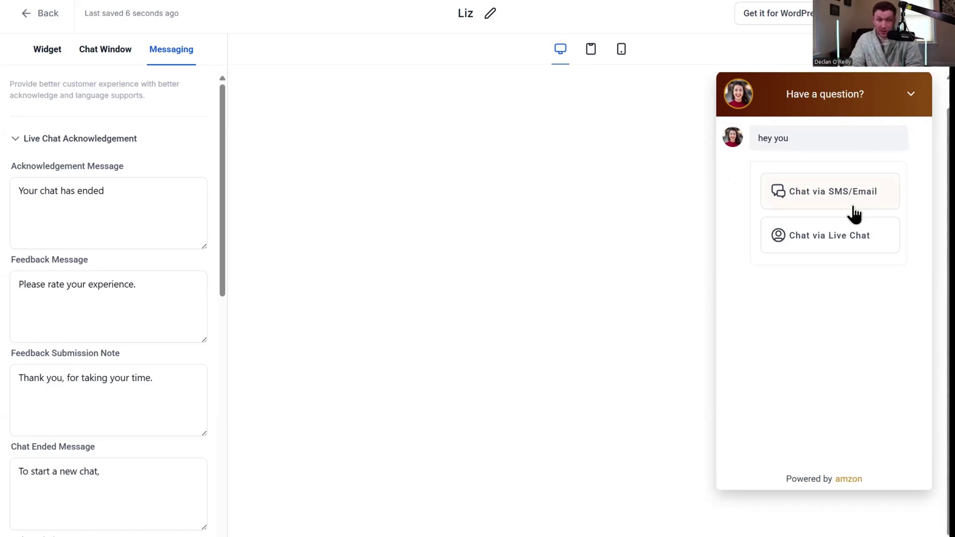
{"action": "left_click", "coordinate": [842, 251]}
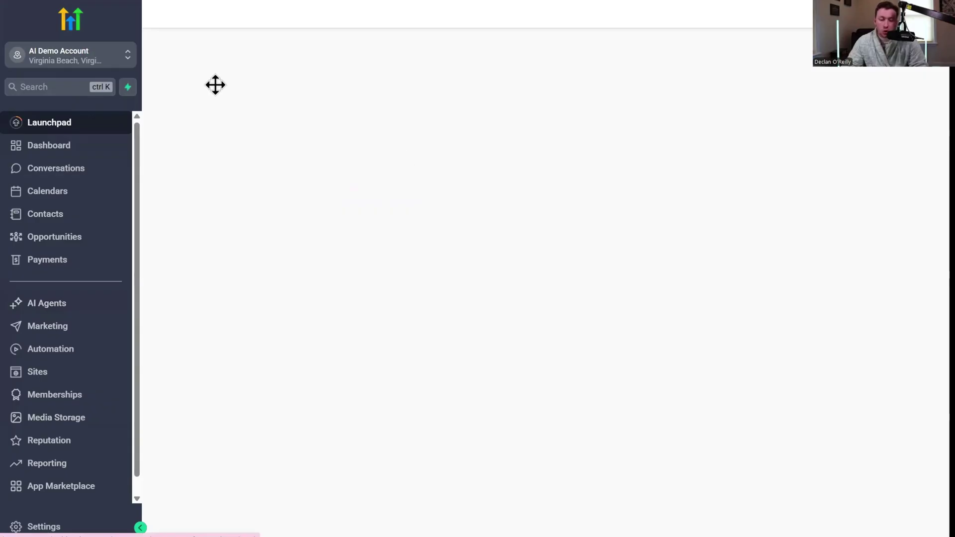
Switch to the AI agents area and open the primary Conversation AI bot's settings.
{"action": "left_click", "coordinate": [88, 310]}
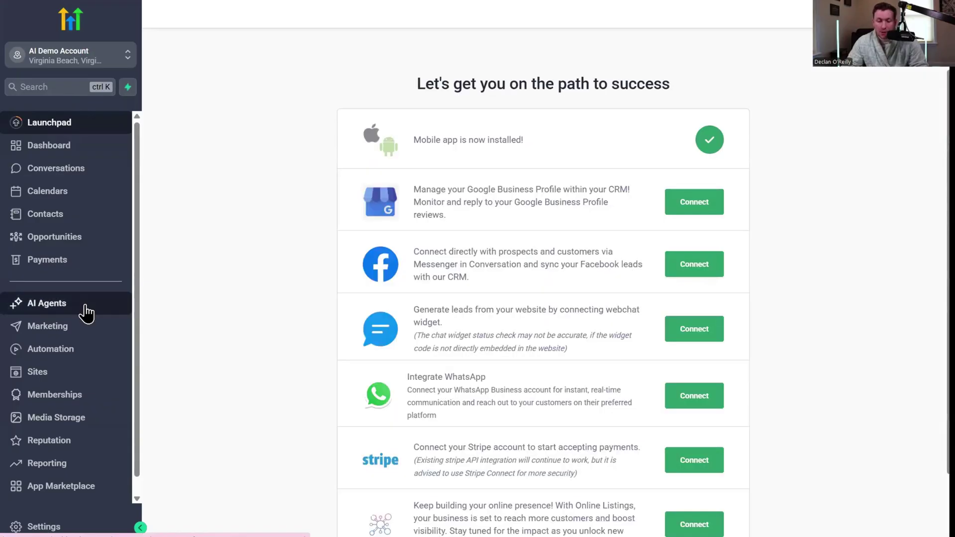
{"action": "left_click", "coordinate": [379, 39]}
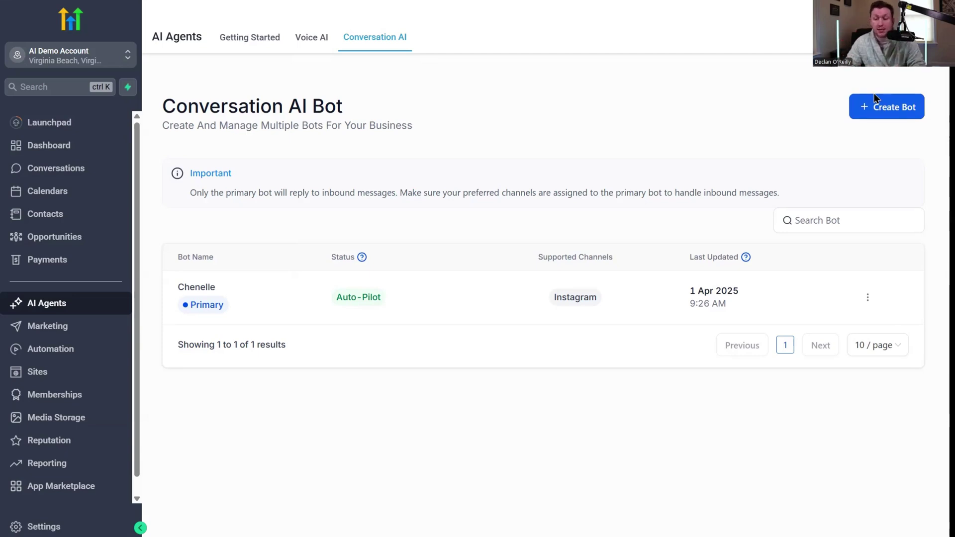
{"action": "left_click", "coordinate": [208, 289]}
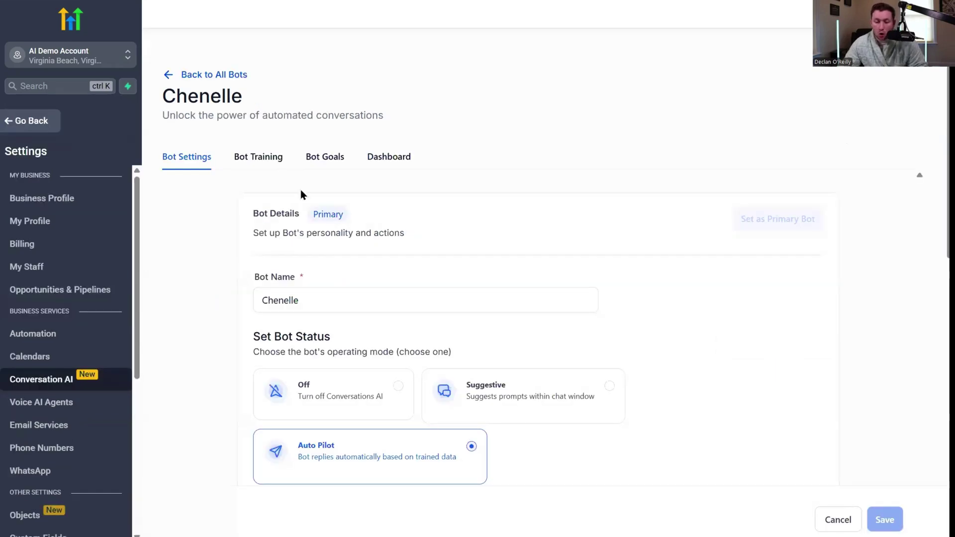
Add Chat Widget (SMS chat) and Live Chat to the bot's supported communication channels and save the bot.
{"action": "scroll", "coordinate": [414, 161], "scroll_direction": "down", "scroll_amount": 7}
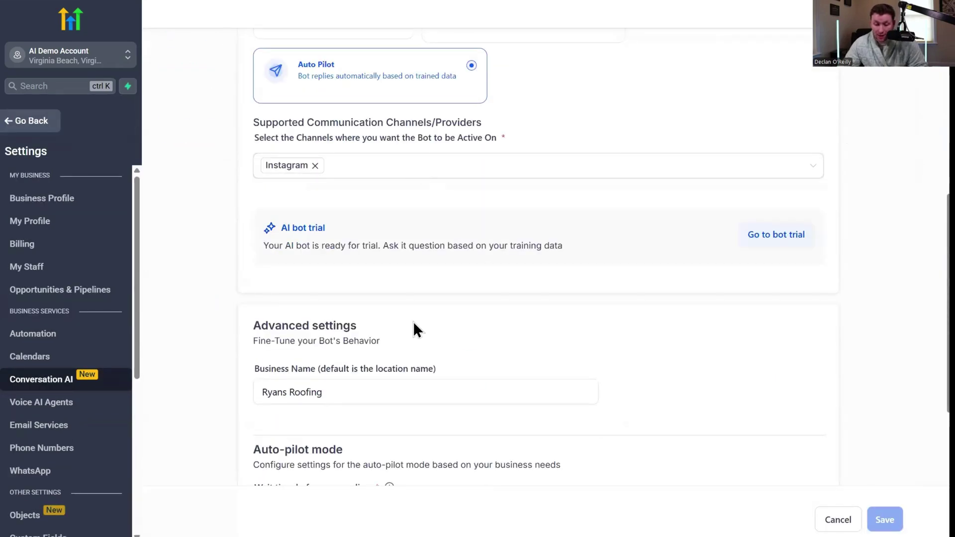
{"action": "scroll", "coordinate": [413, 329], "scroll_direction": "up", "scroll_amount": 4}
{"action": "left_click", "coordinate": [396, 365]}
{"action": "left_click", "coordinate": [422, 455]}
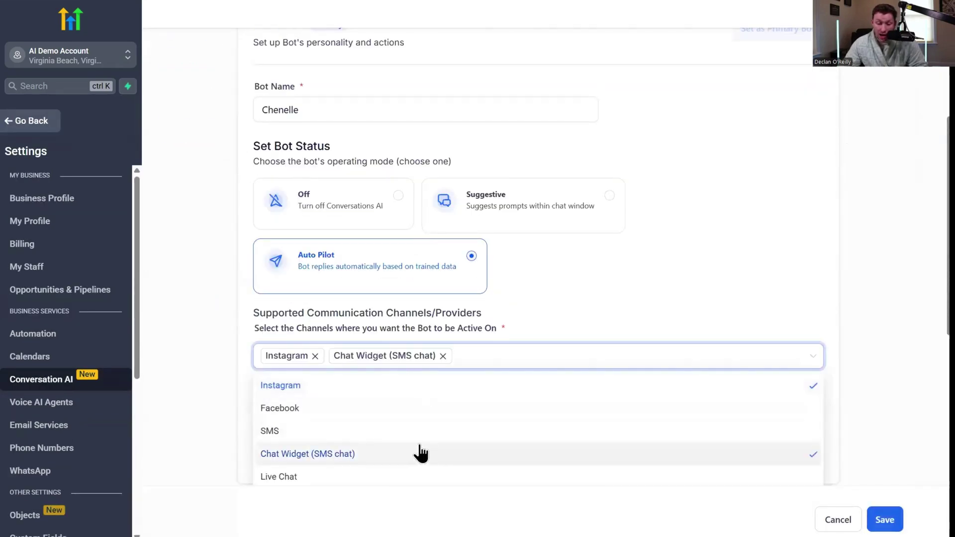
{"action": "left_click", "coordinate": [381, 478]}
{"action": "left_click", "coordinate": [885, 519]}
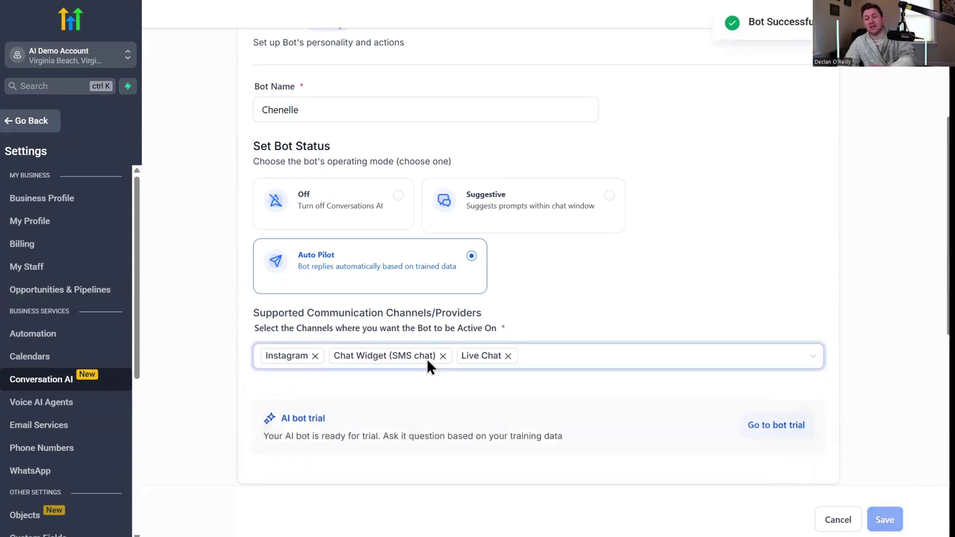
{"action": "scroll", "coordinate": [569, 358], "scroll_direction": "up", "scroll_amount": 4}
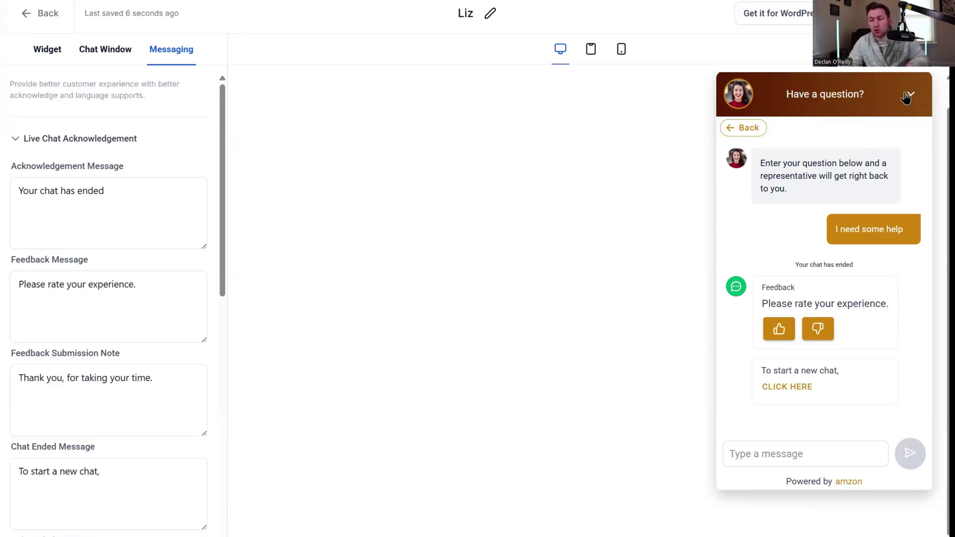
View the widget's WordPress plugin page, return to the widget editor, and open its embed code for inspection.
{"action": "left_click", "coordinate": [787, 17]}
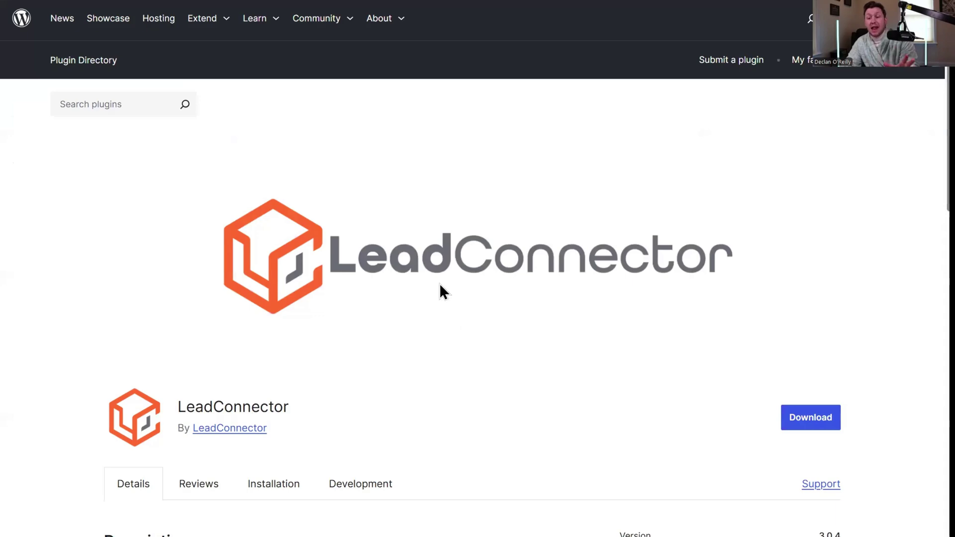
{"action": "key", "text": "ctrl+shift+Tab"}
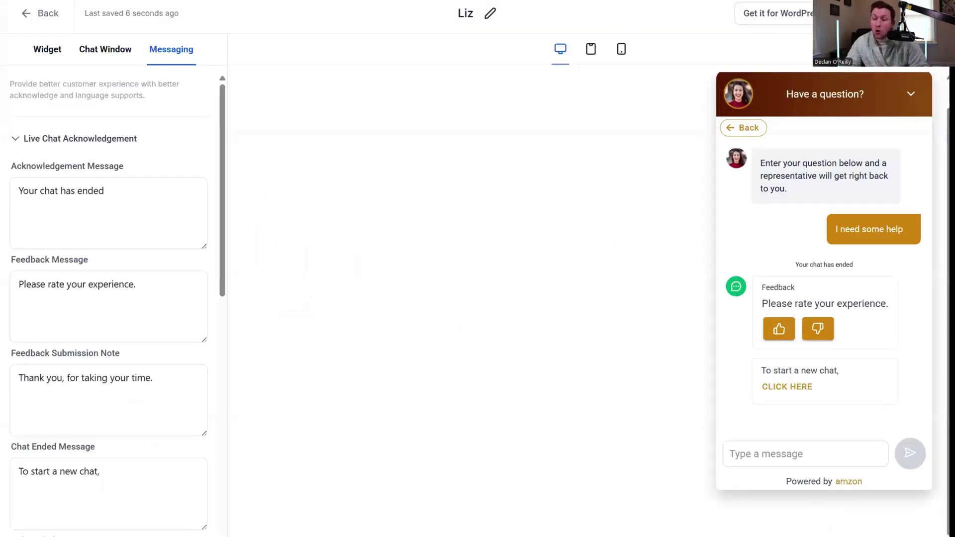
{"action": "left_click", "coordinate": [872, 14]}
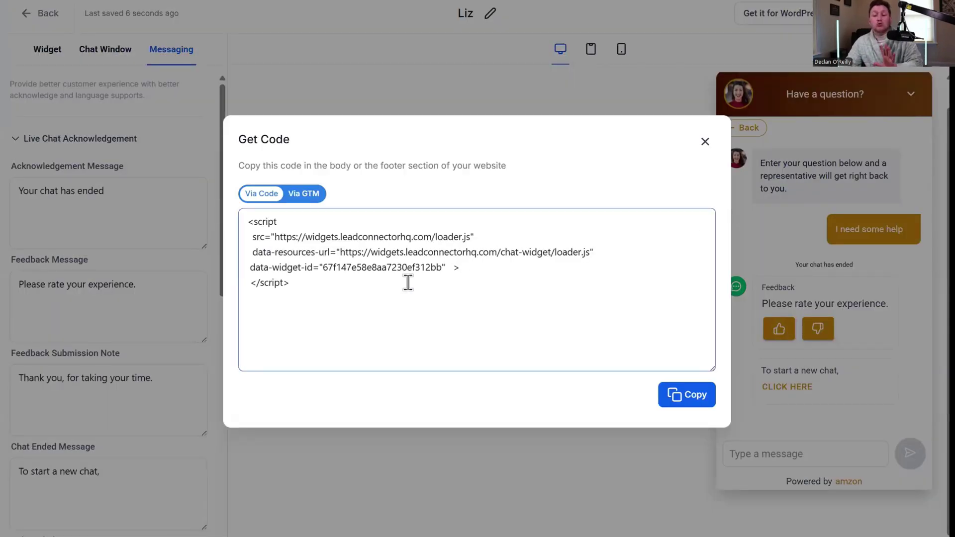
{"action": "left_click_drag", "start_coordinate": [352, 275], "coordinate": [257, 225]}
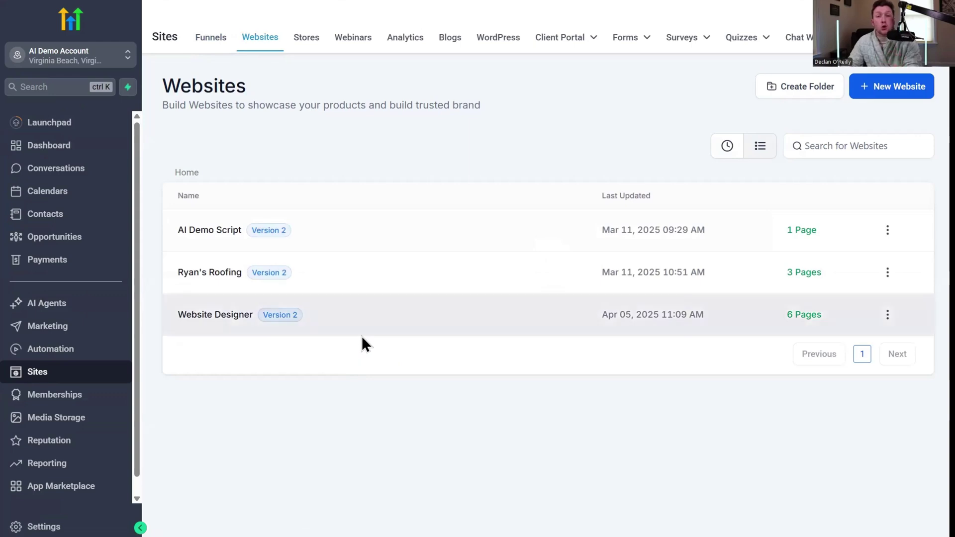
In the Website Designer site's settings, choose Liz as the chat widget and save.
{"action": "left_click", "coordinate": [237, 314]}
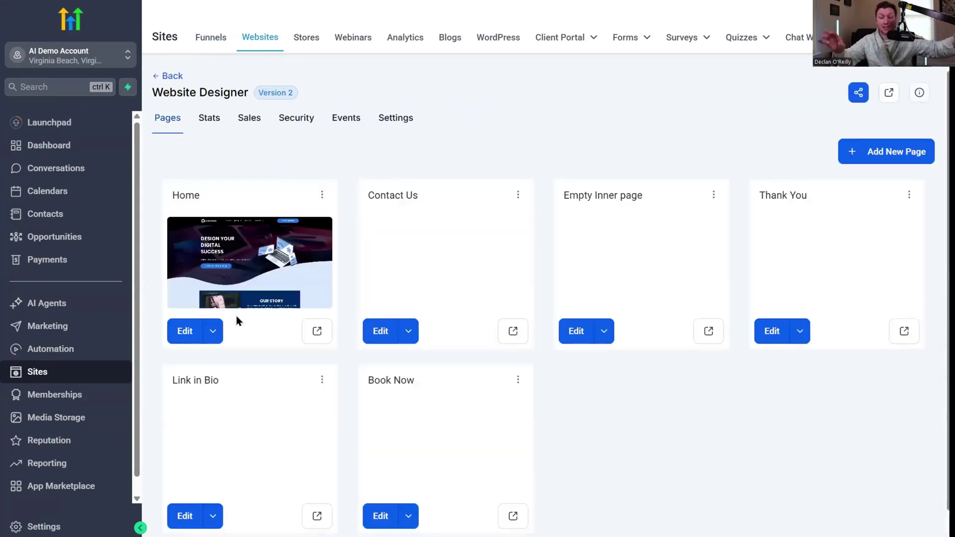
{"action": "left_click", "coordinate": [398, 119]}
{"action": "scroll", "coordinate": [553, 263], "scroll_direction": "down", "scroll_amount": 4}
{"action": "left_click", "coordinate": [422, 269]}
{"action": "left_click", "coordinate": [379, 318]}
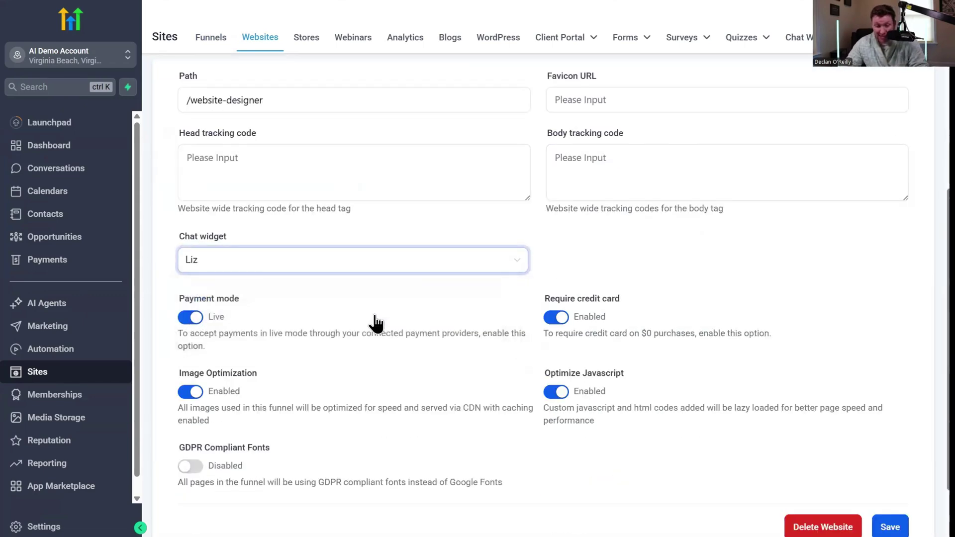
{"action": "left_click", "coordinate": [885, 526]}
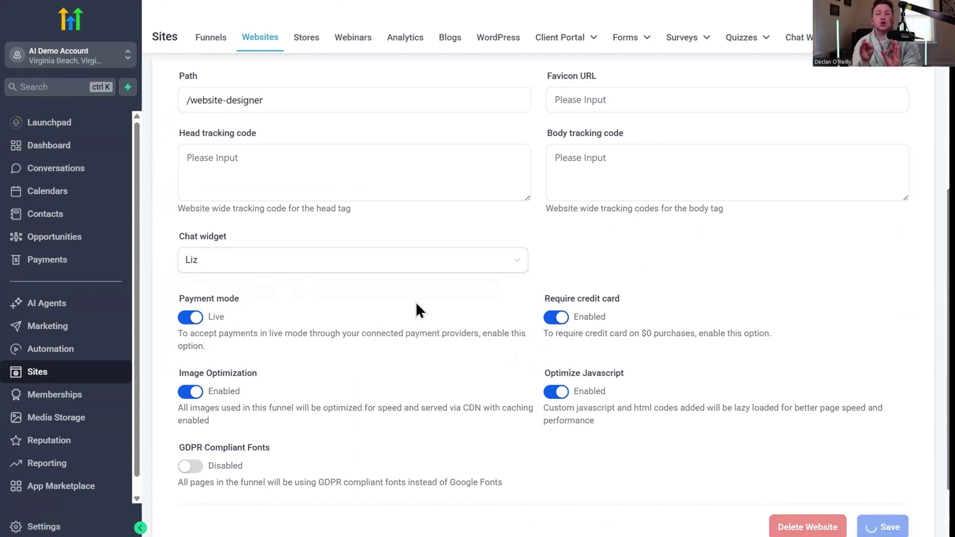
From the Website Designer site's page list, view the live Home page and open its chat widget.
{"action": "scroll", "coordinate": [557, 281], "scroll_direction": "up", "scroll_amount": 4}
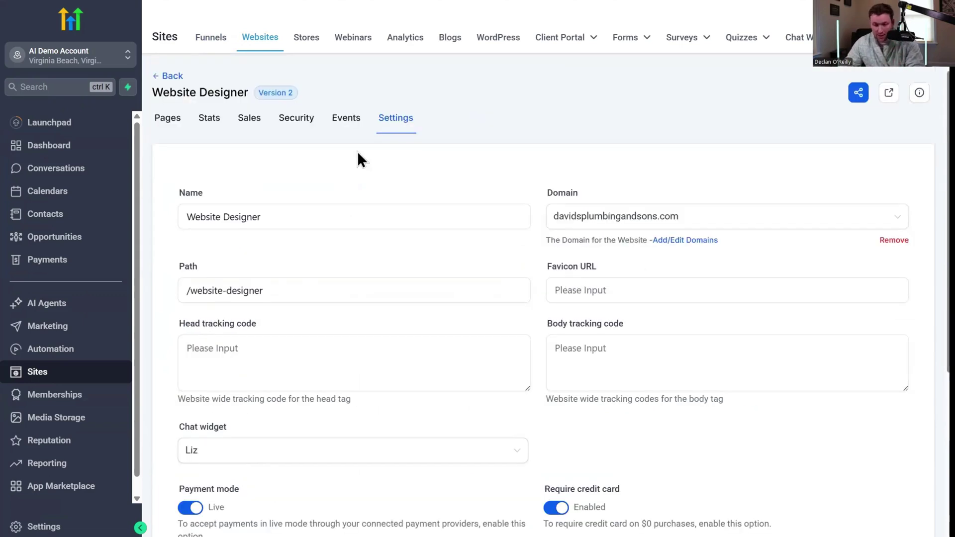
{"action": "left_click", "coordinate": [169, 119]}
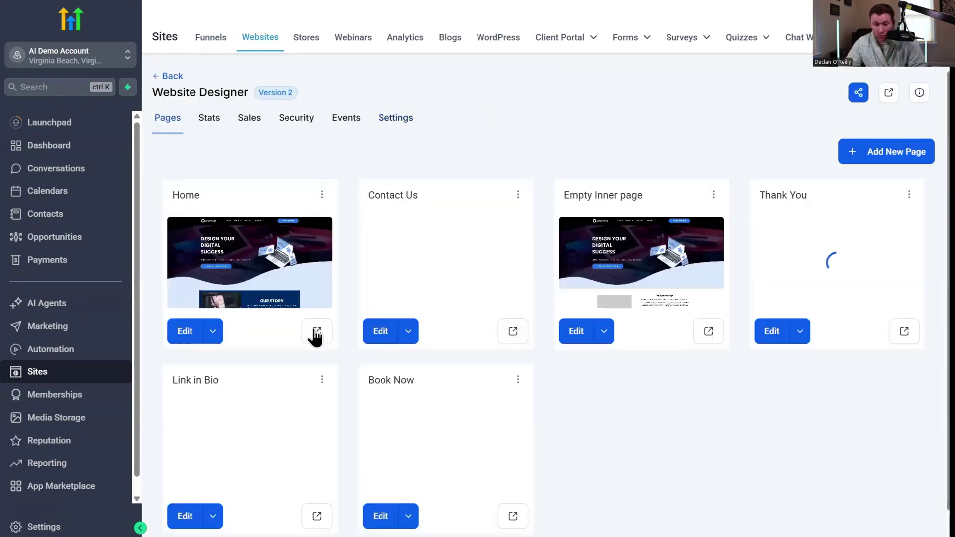
{"action": "left_click", "coordinate": [316, 332]}
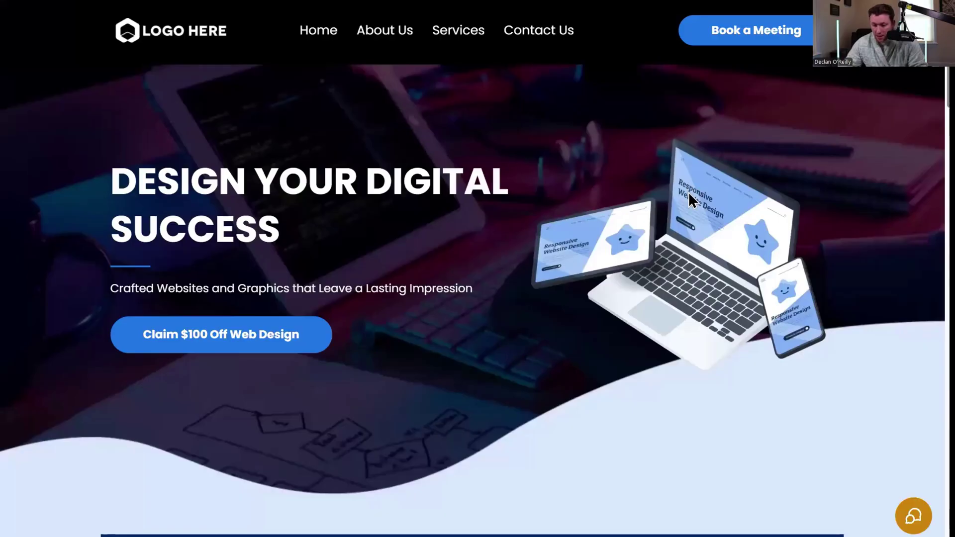
{"action": "scroll", "coordinate": [688, 192], "scroll_direction": "down", "scroll_amount": 3}
{"action": "left_click", "coordinate": [912, 516]}
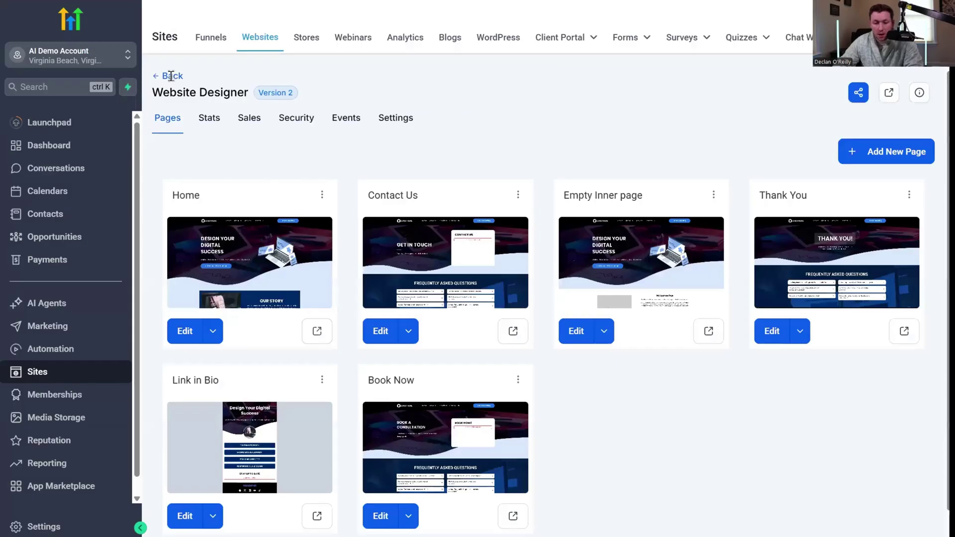
Leave the site's page list, return to the live Home page, and inspect the chat widget's contact options before collapsing it.
{"action": "left_click", "coordinate": [170, 75]}
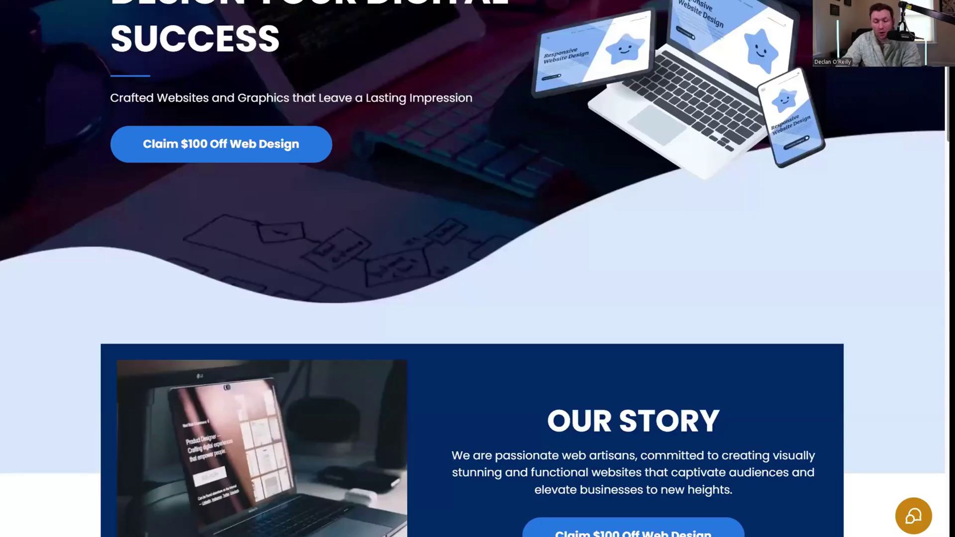
{"action": "left_click", "coordinate": [914, 517]}
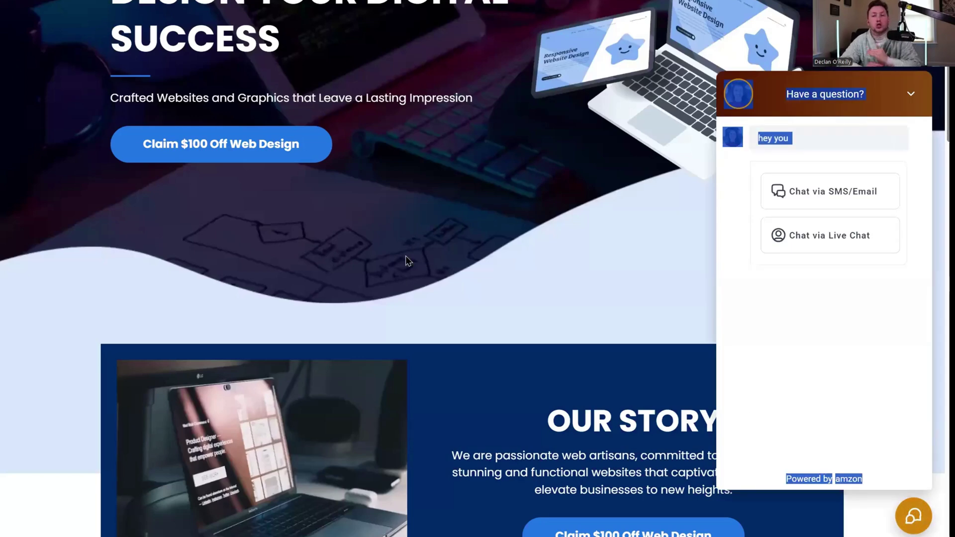
{"action": "left_click", "coordinate": [529, 274]}
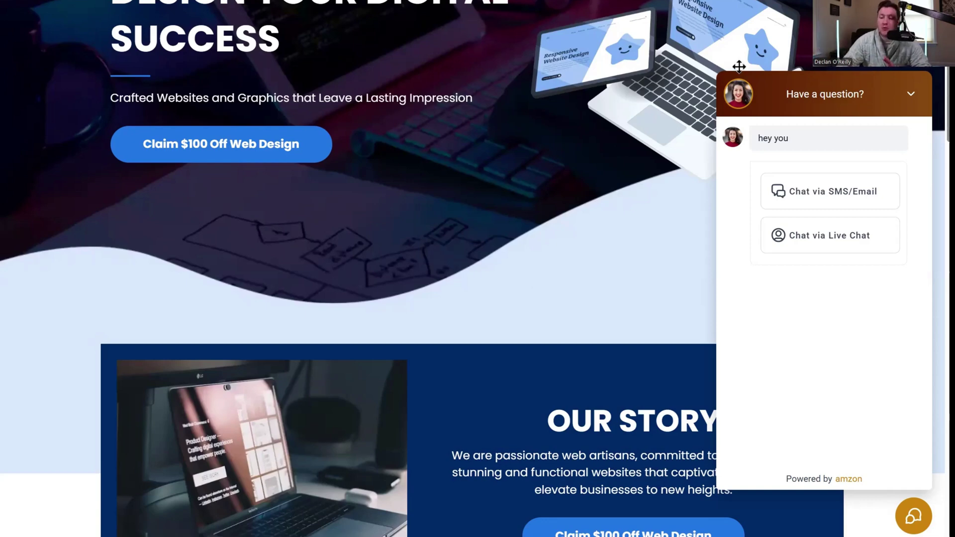
{"action": "left_click", "coordinate": [911, 94]}
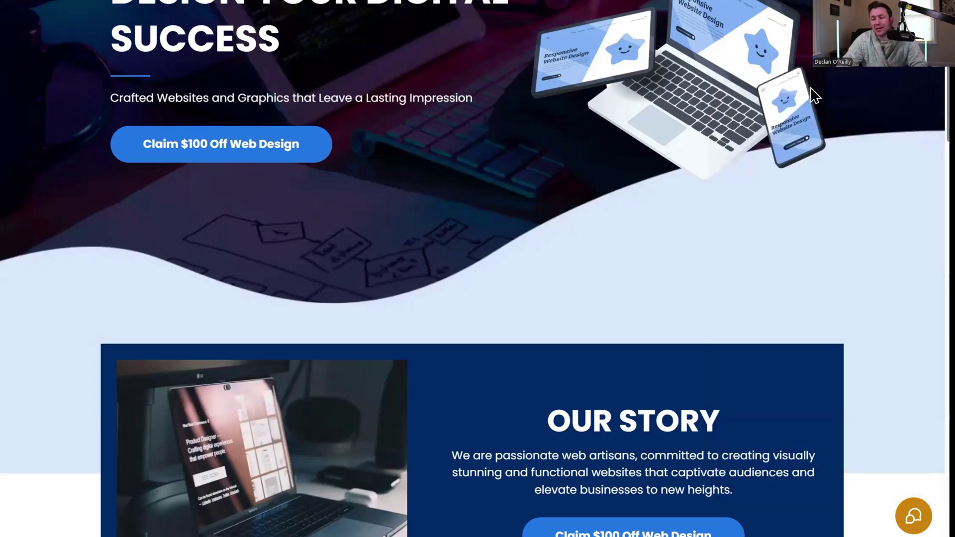